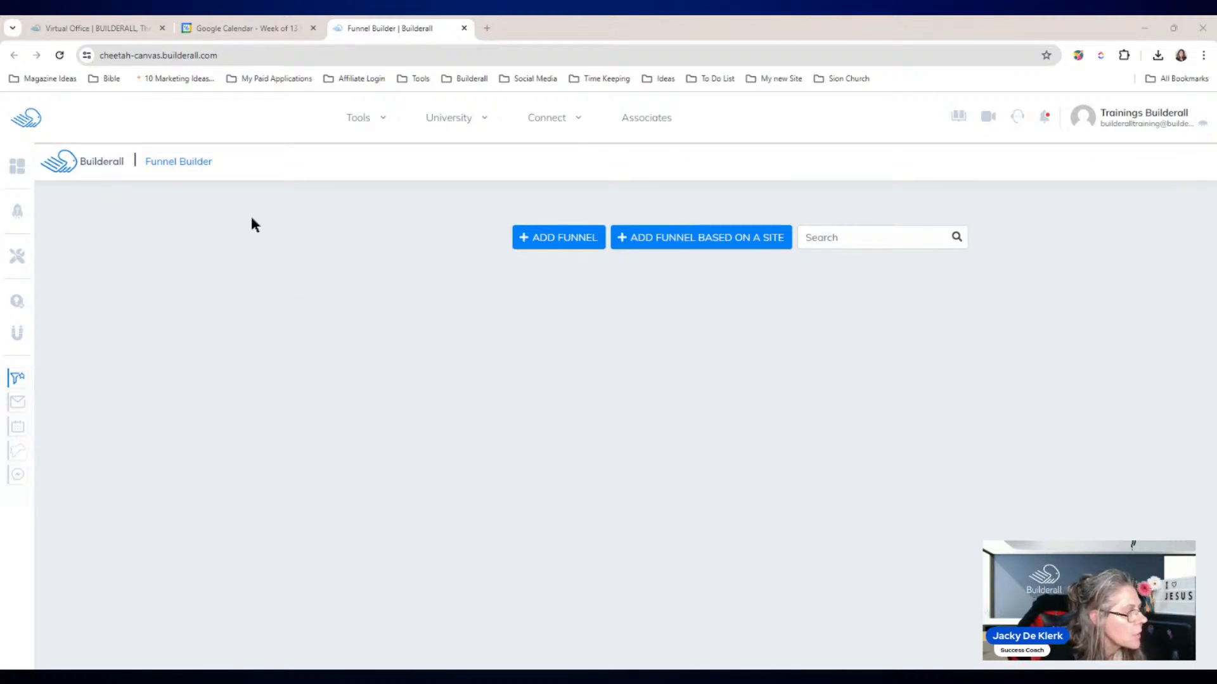
# Step: Create a funnel titled 'Builderall Agency' using the Blank Theme Funnel theme
pyautogui.click(558, 247)
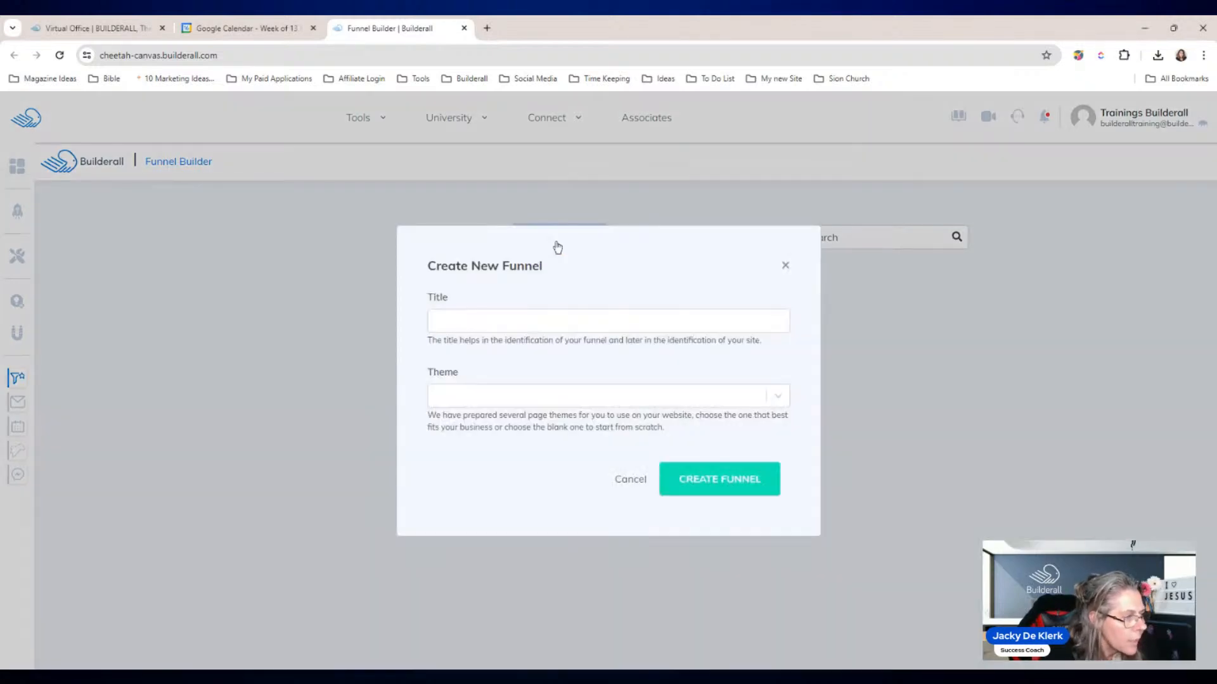
pyautogui.click(513, 320)
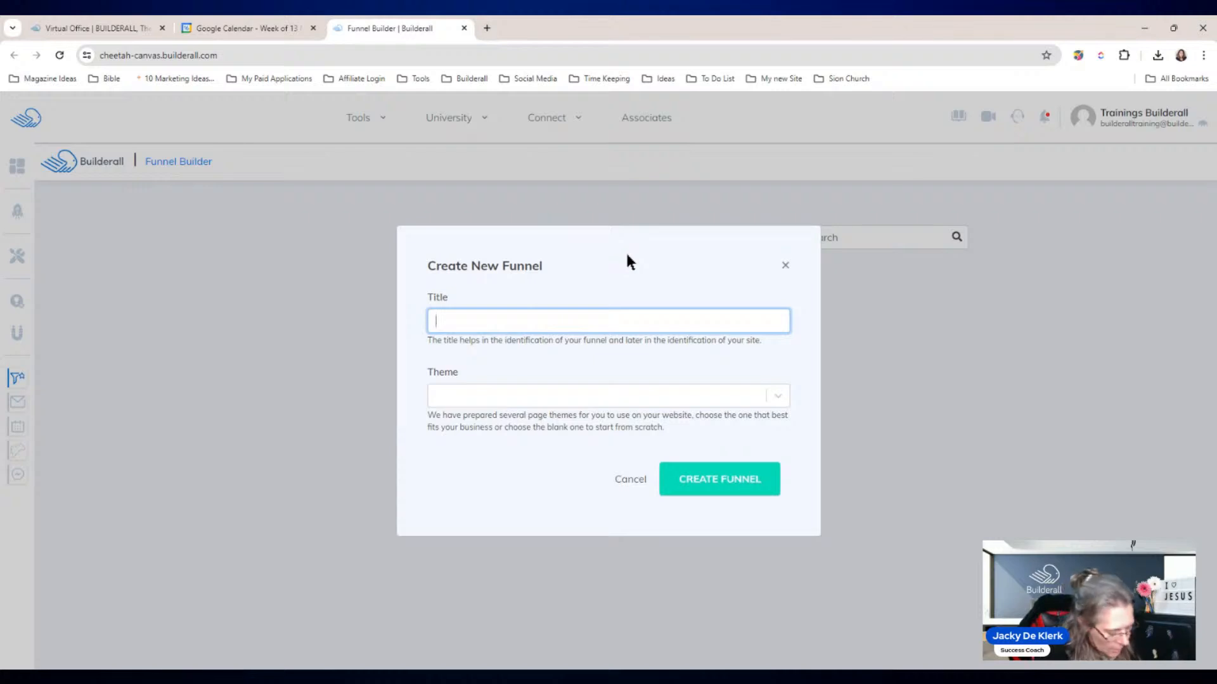
pyautogui.write('Bul')
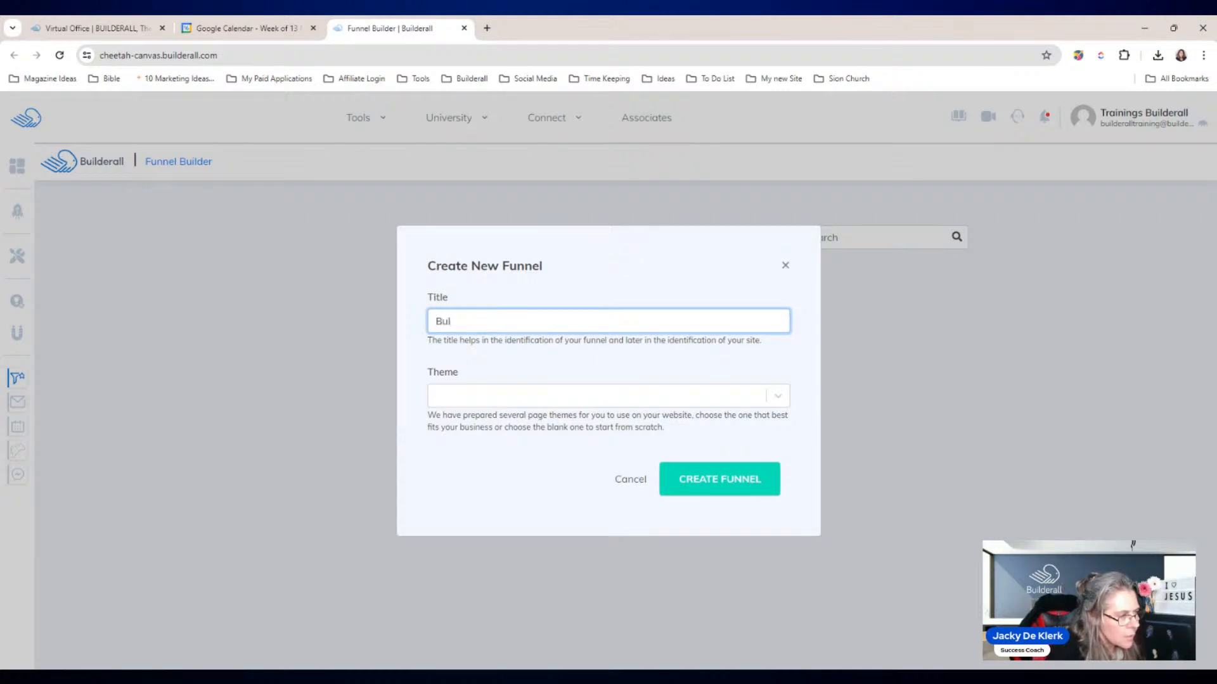
pyautogui.write('ilderall Agen')
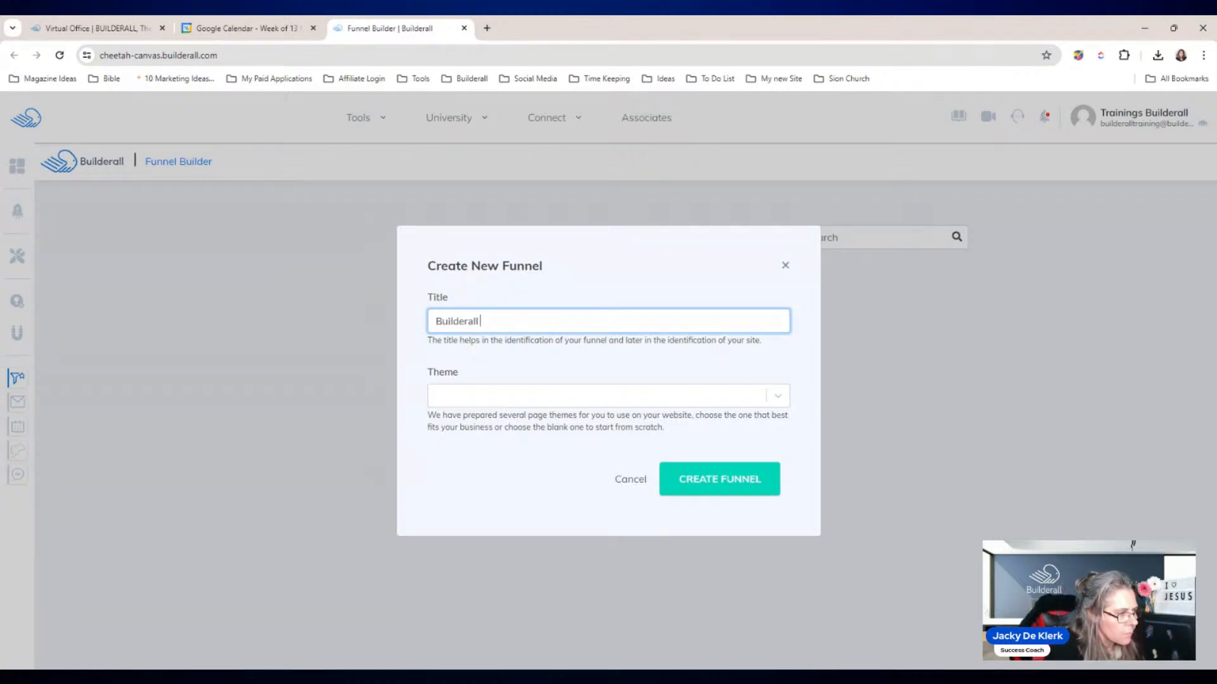
pyautogui.write('cy')
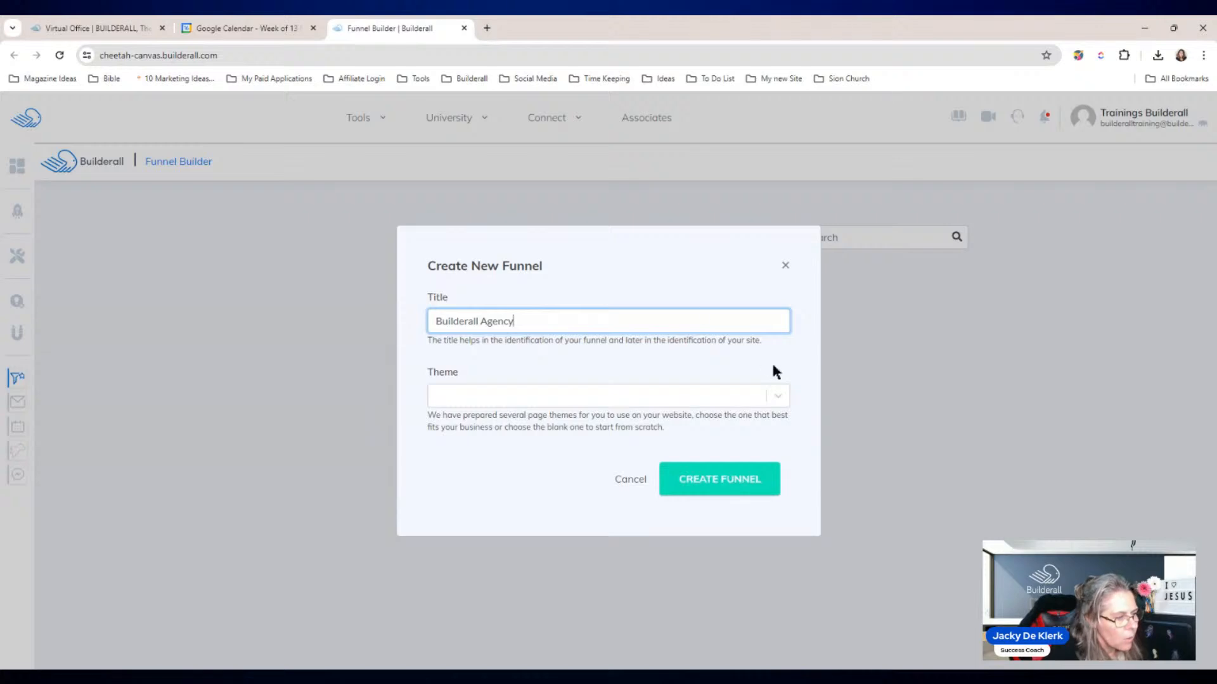
pyautogui.click(778, 397)
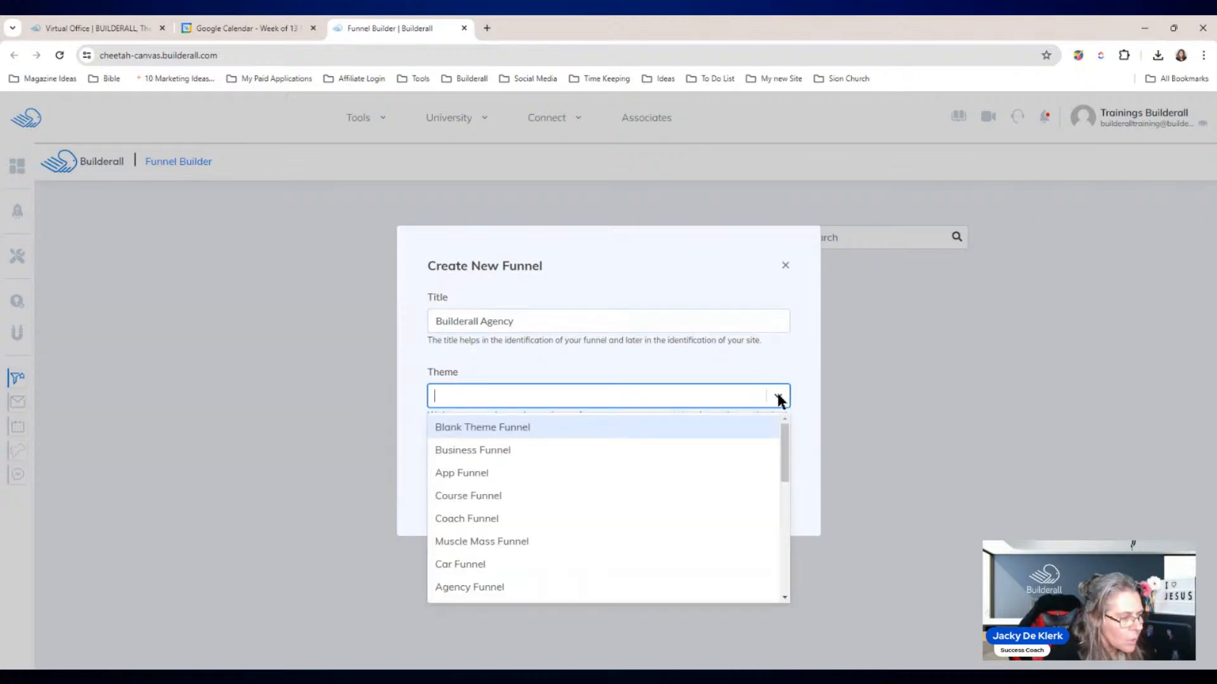
pyautogui.moveTo(782, 428)
pyautogui.mouseDown()
pyautogui.moveTo(788, 547)
pyautogui.moveTo(778, 428)
pyautogui.mouseUp()
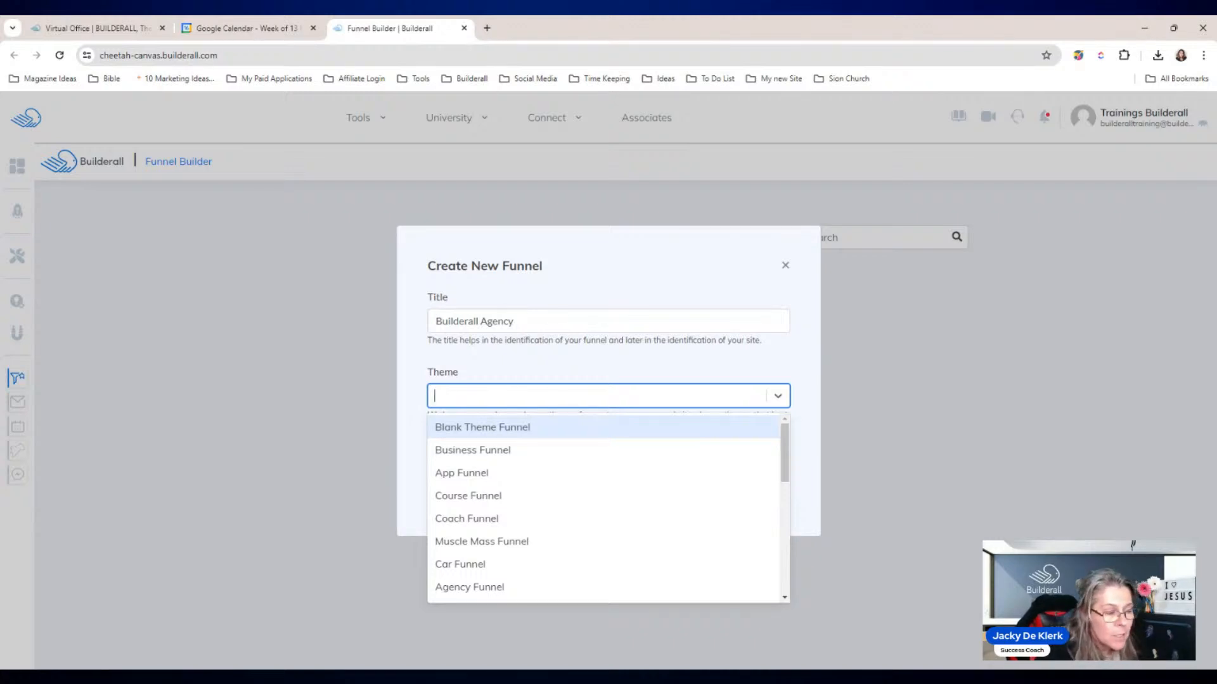
pyautogui.click(598, 428)
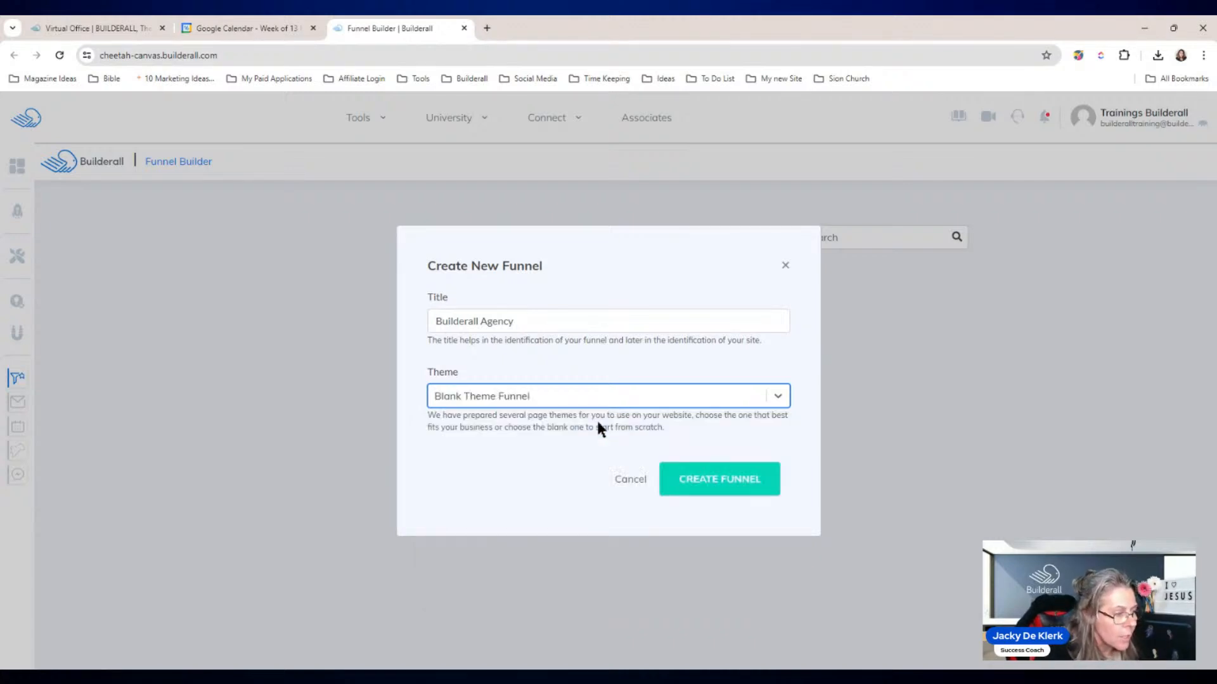
pyautogui.click(711, 488)
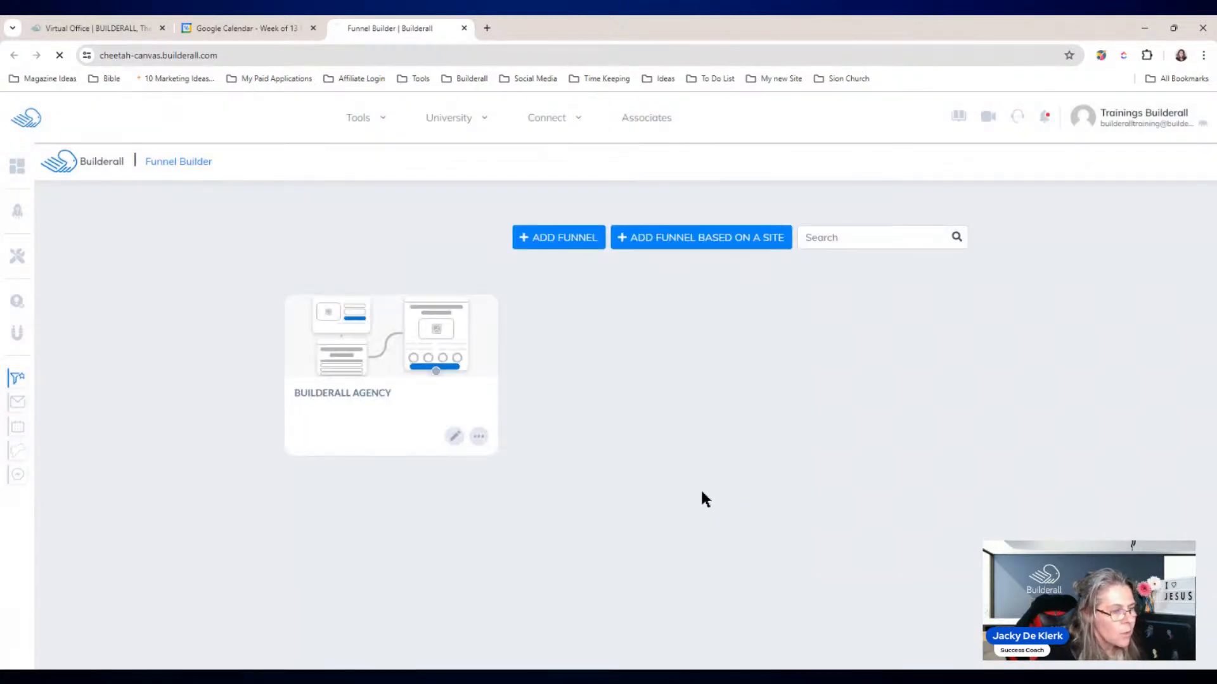
# Step: Open the Builderall Agency funnel and browse the ready-made funnel blueprints
pyautogui.click(469, 414)
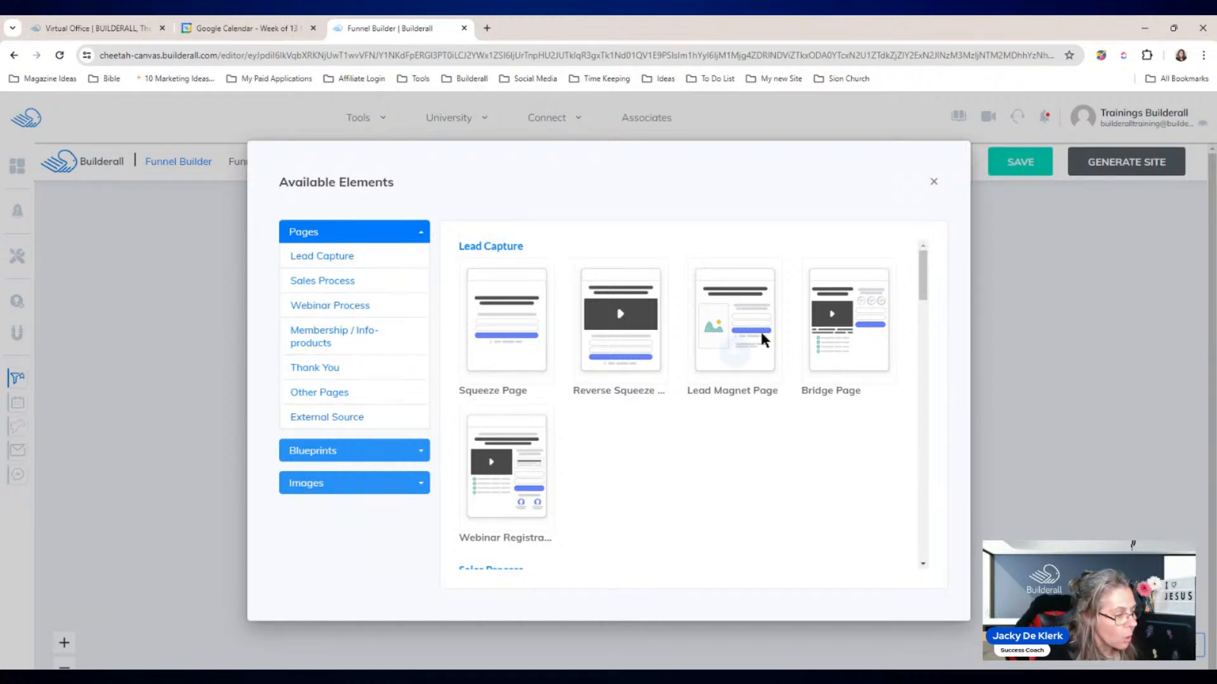
pyautogui.scroll(-1, 924, 272)
pyautogui.moveTo(923, 279)
pyautogui.mouseDown()
pyautogui.moveTo(940, 453)
pyautogui.moveTo(927, 258)
pyautogui.mouseUp()
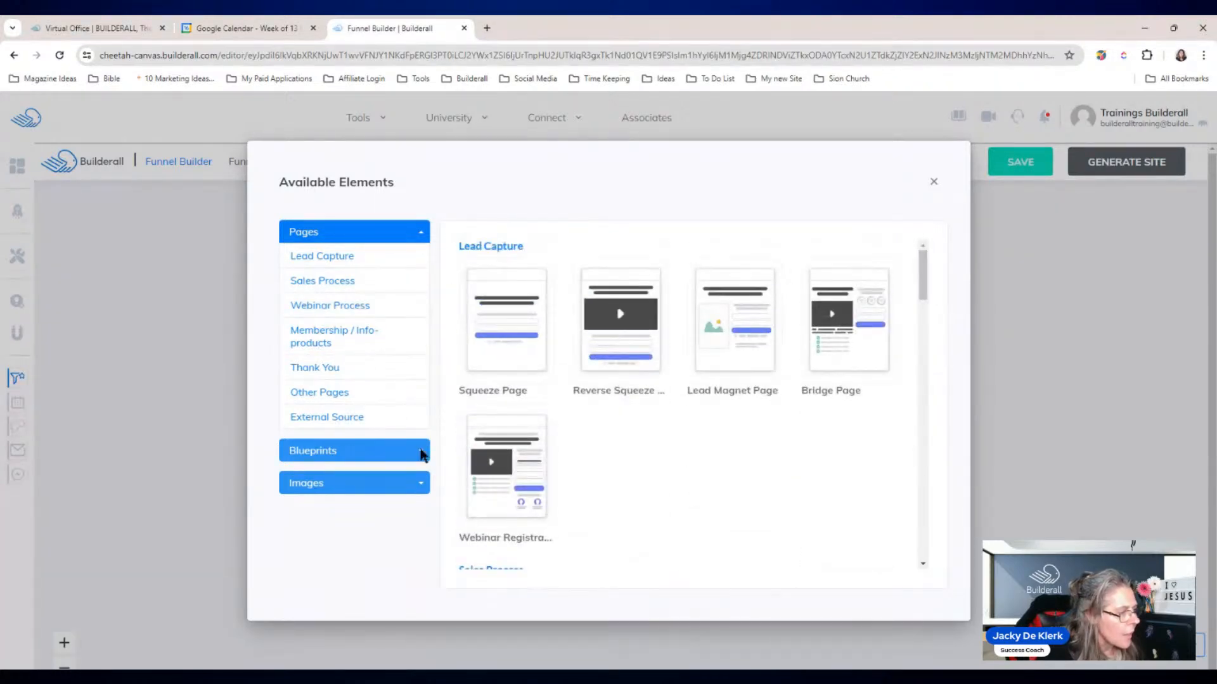
pyautogui.click(335, 452)
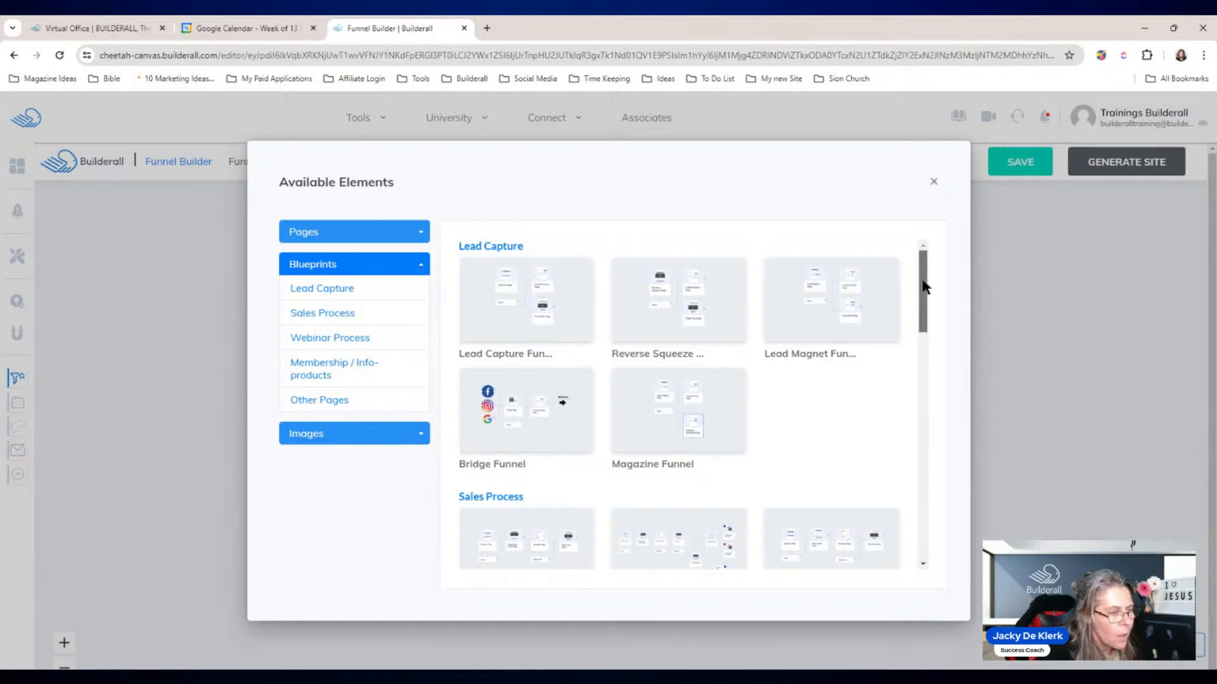
pyautogui.scroll(-3, 924, 285)
pyautogui.moveTo(927, 324); pyautogui.dragTo(928, 431)
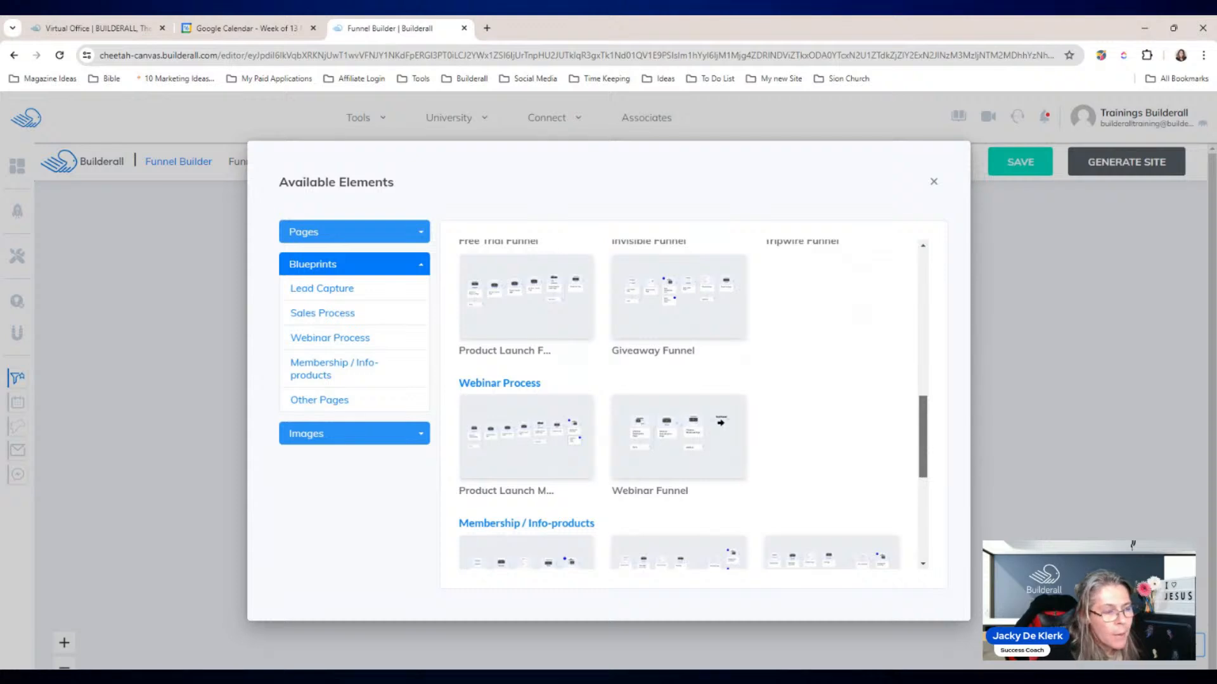
pyautogui.moveTo(929, 431); pyautogui.dragTo(923, 304)
pyautogui.scroll(3, 724, 304)
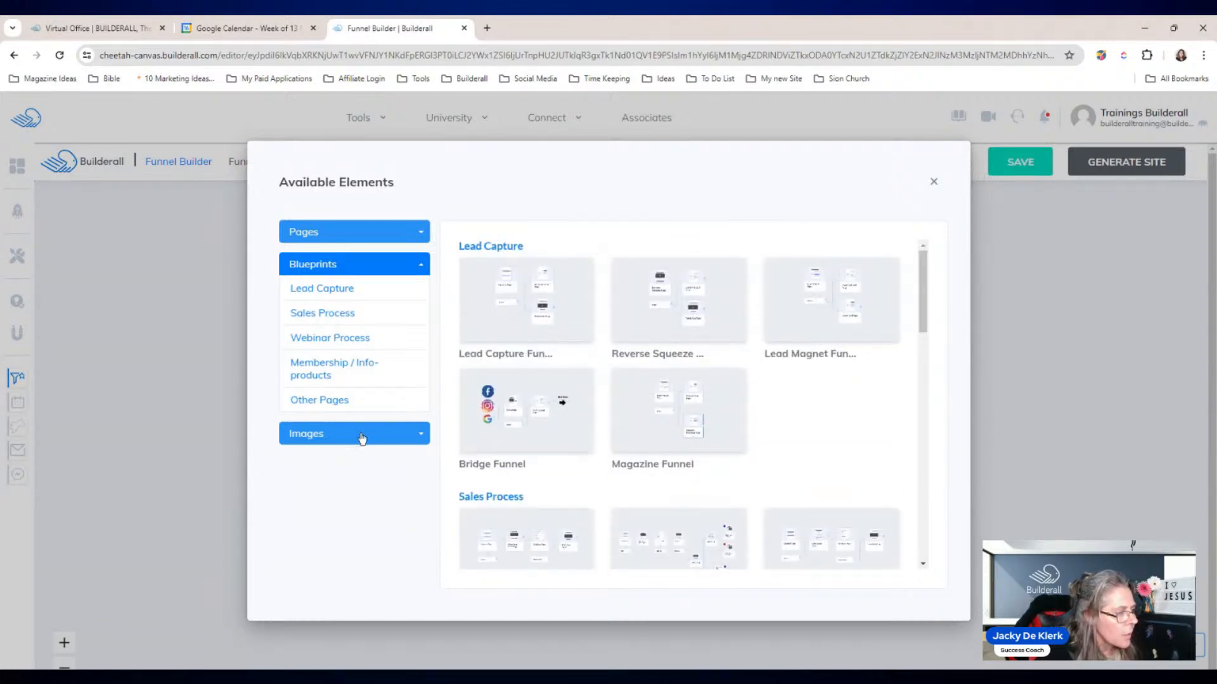
# Step: Look through the available images, then add the Bridge Funnel blueprint to the canvas
pyautogui.click(362, 437)
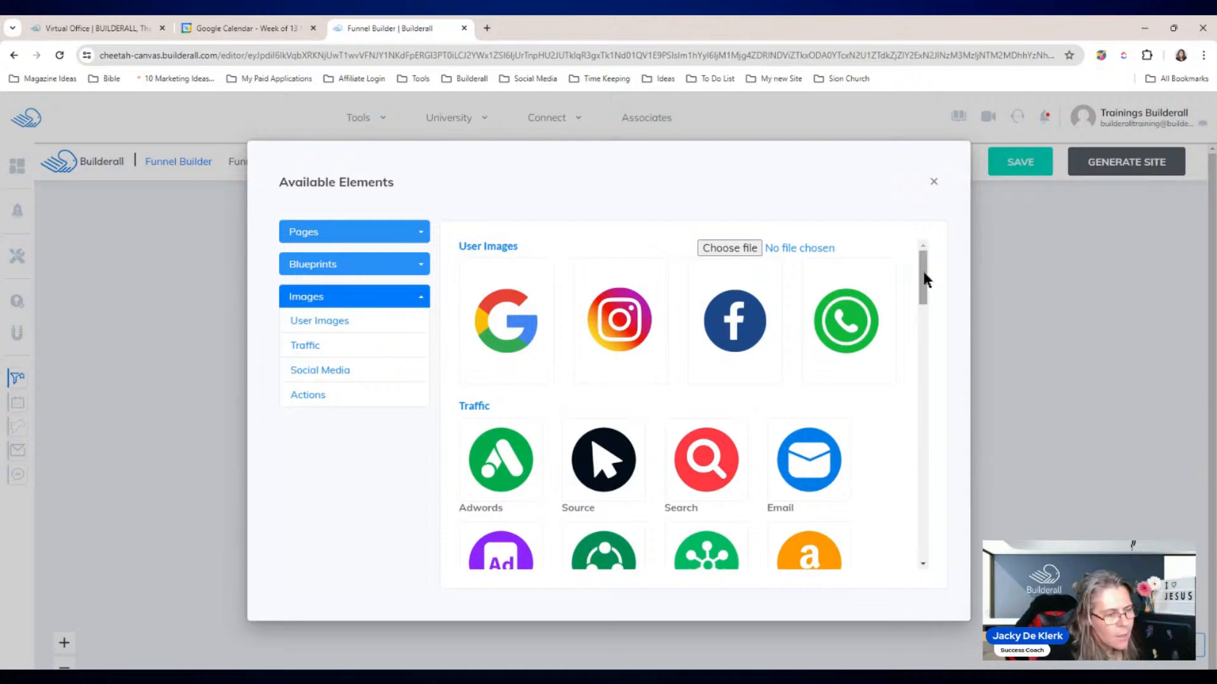
pyautogui.moveTo(703, 332)
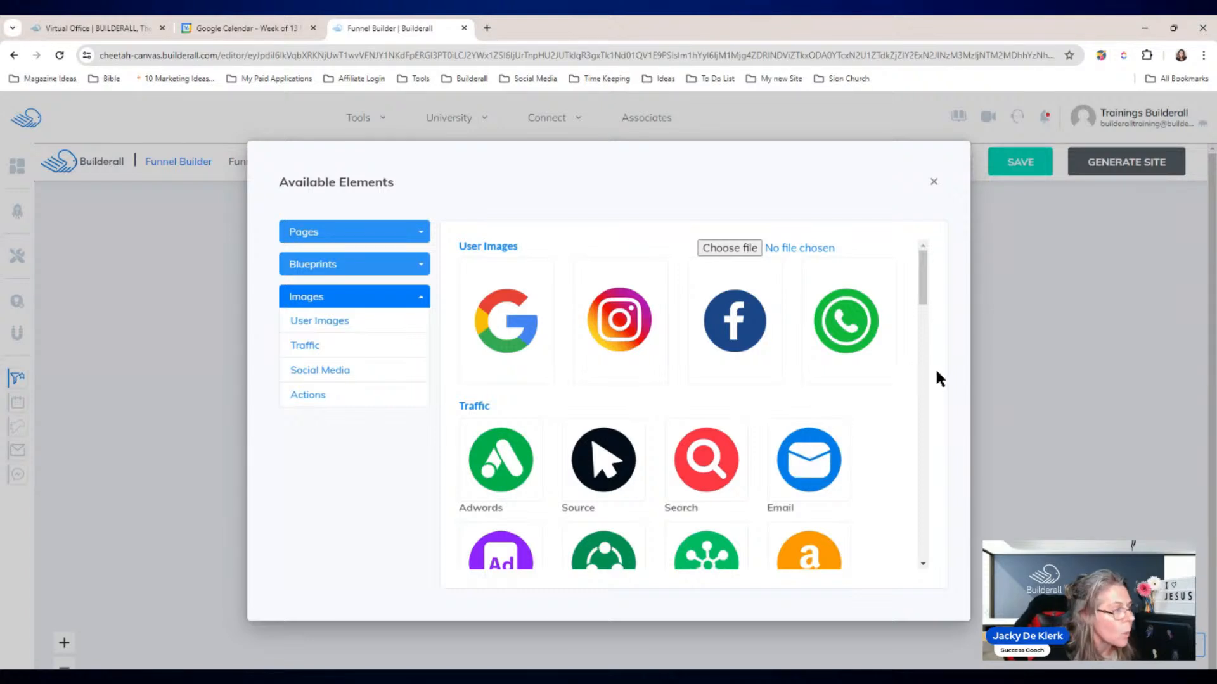
pyautogui.click(330, 266)
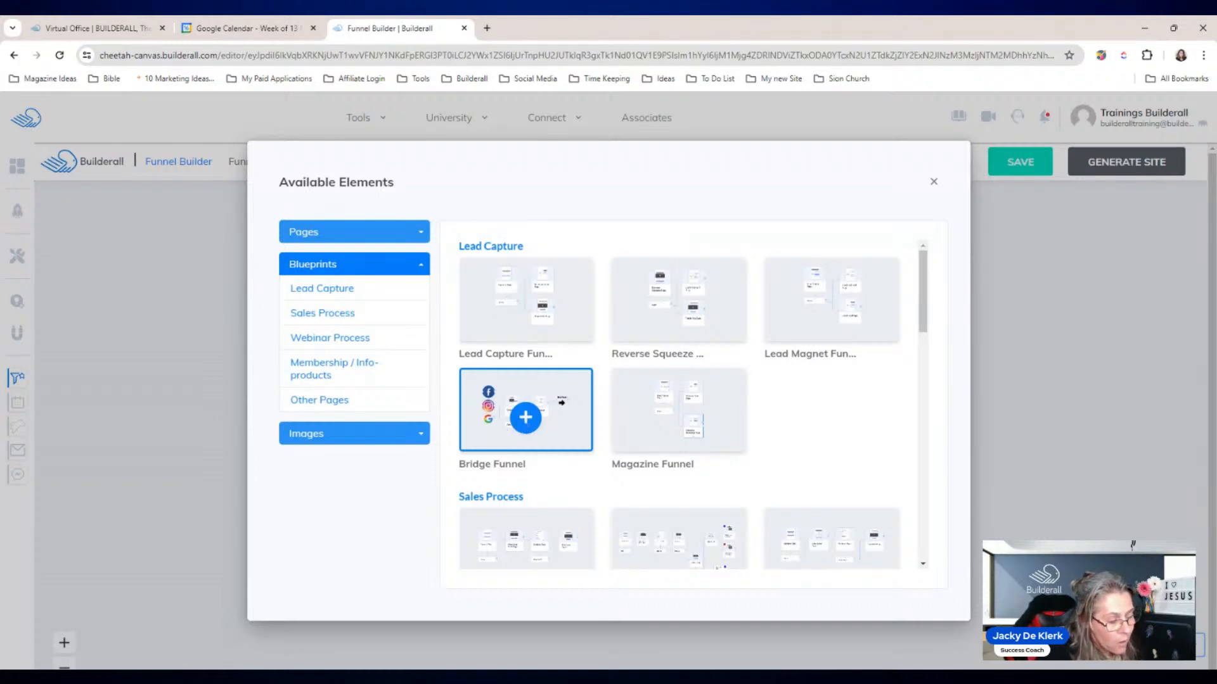
pyautogui.click(526, 418)
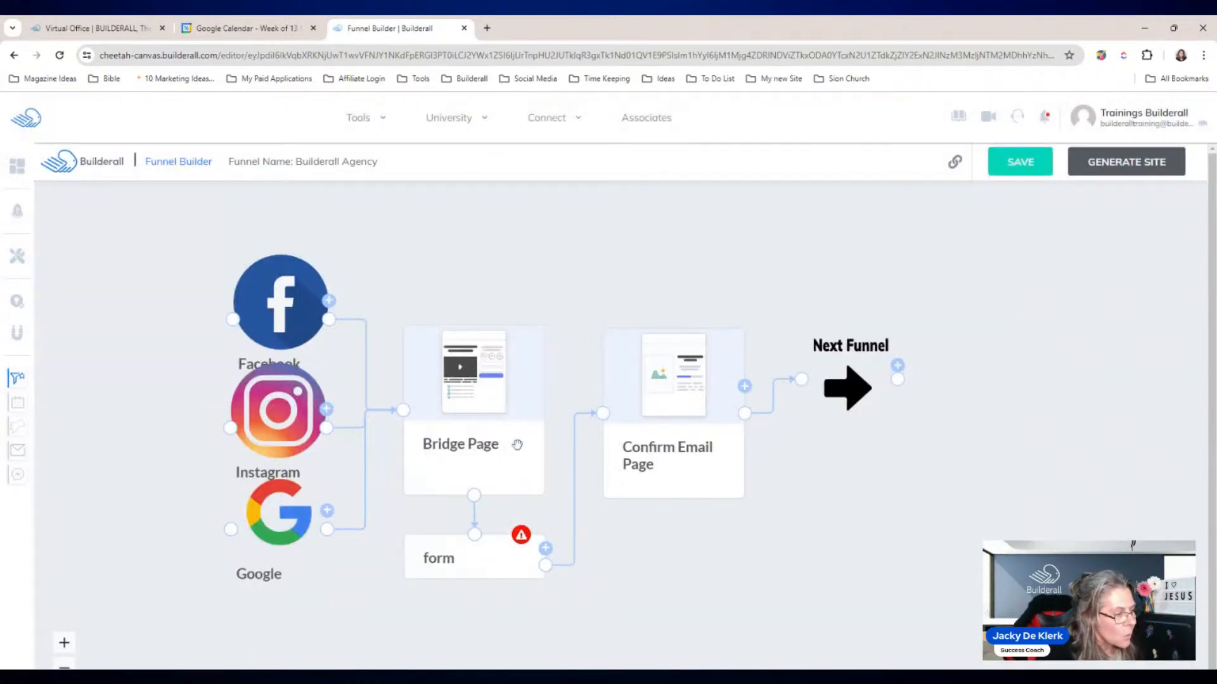
# Step: Spread the Facebook, Instagram and Google traffic sources apart vertically on the canvas
pyautogui.moveTo(753, 566); pyautogui.dragTo(714, 538)
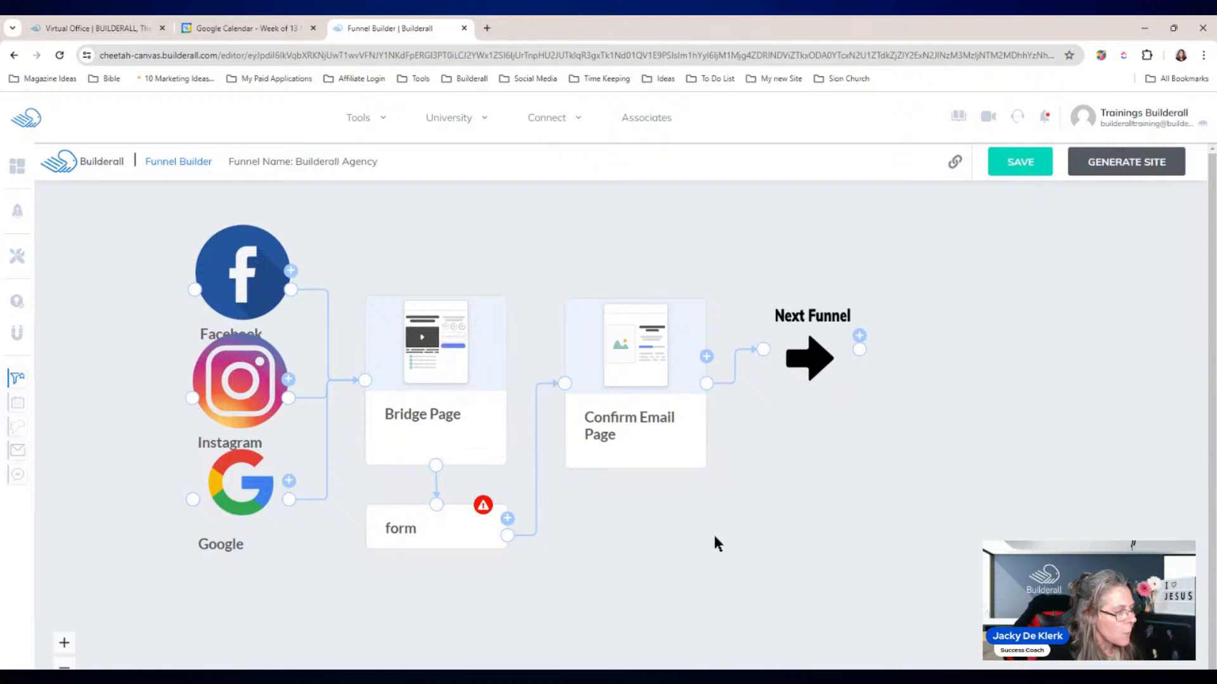
pyautogui.scroll(-1, 714, 515)
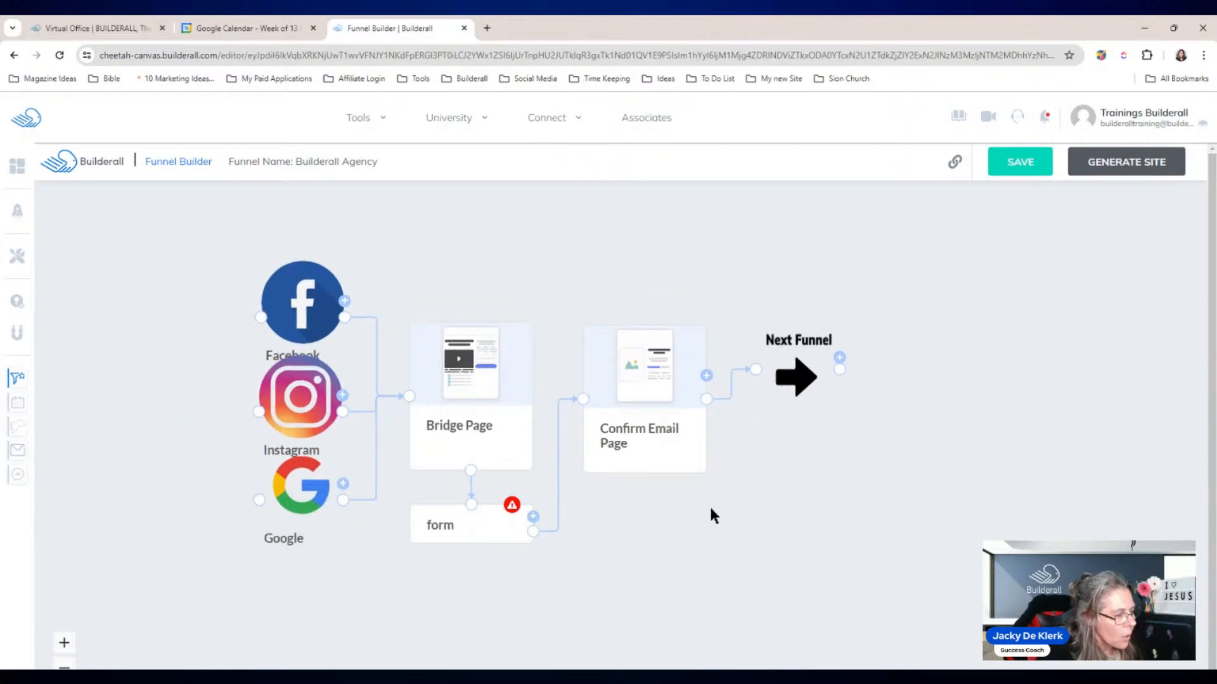
pyautogui.scroll(-1, 710, 506)
pyautogui.moveTo(710, 506); pyautogui.dragTo(561, 469)
pyautogui.moveTo(211, 283); pyautogui.dragTo(193, 247)
pyautogui.moveTo(210, 366); pyautogui.dragTo(161, 365)
pyautogui.moveTo(211, 451); pyautogui.dragTo(164, 499)
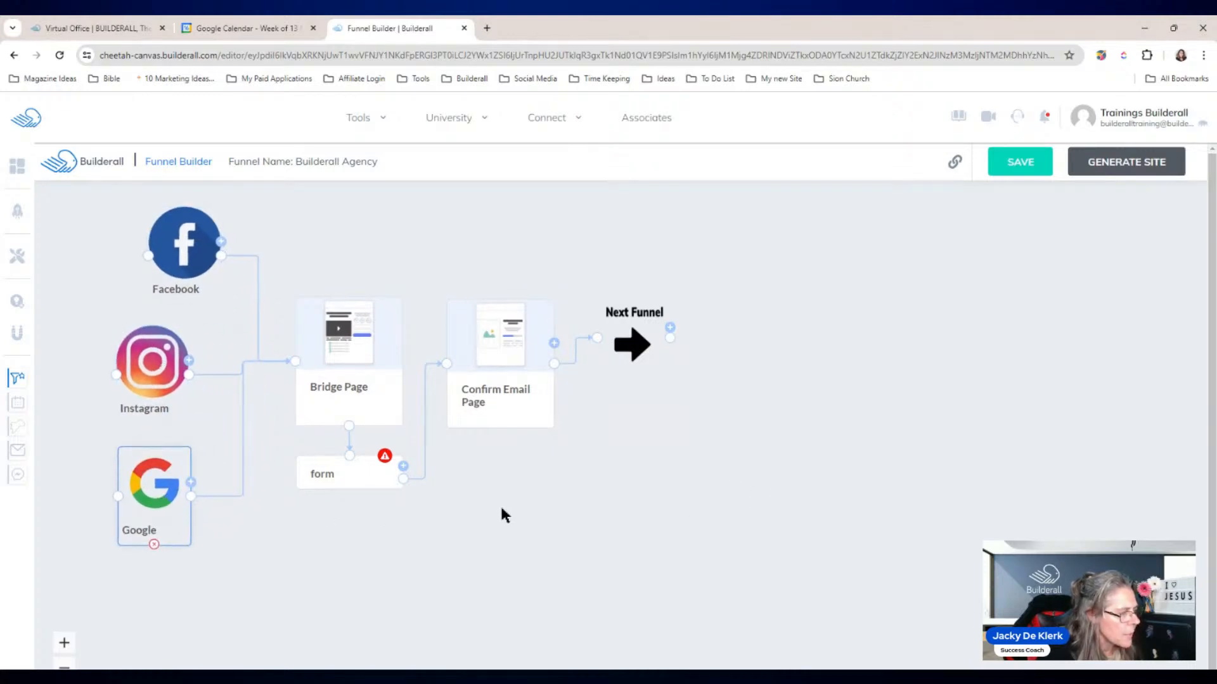
# Step: Delete the Next Funnel step from the diagram
pyautogui.moveTo(501, 509); pyautogui.dragTo(503, 492)
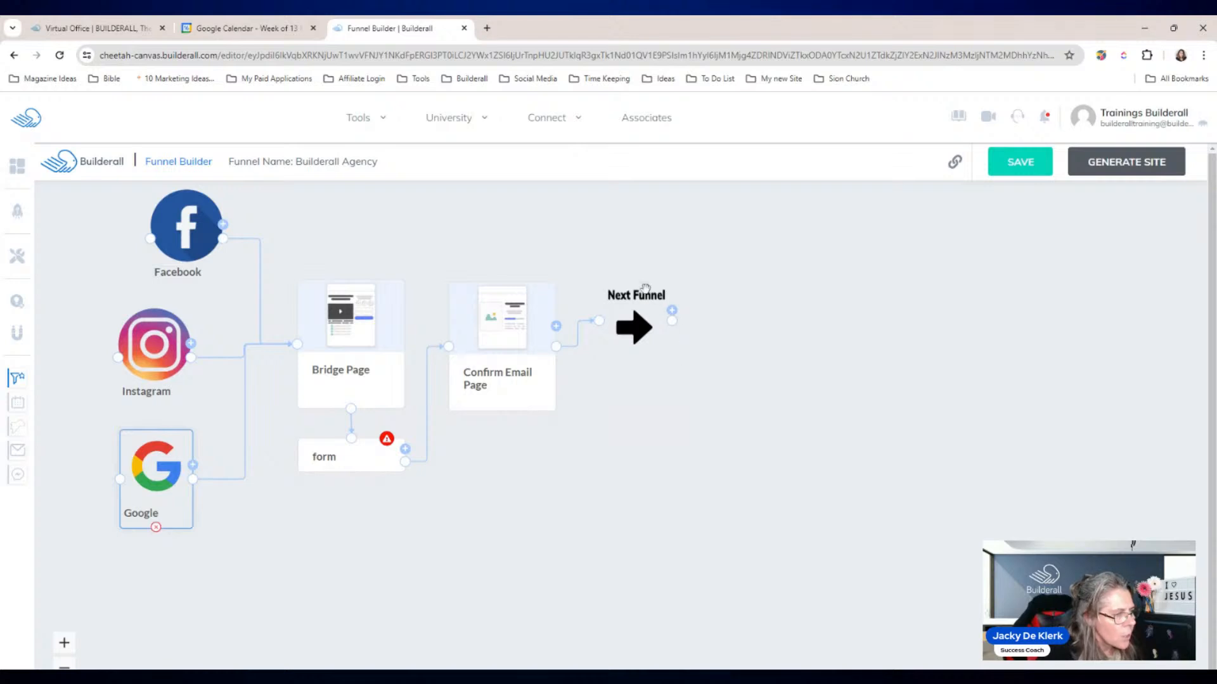
pyautogui.click(635, 320)
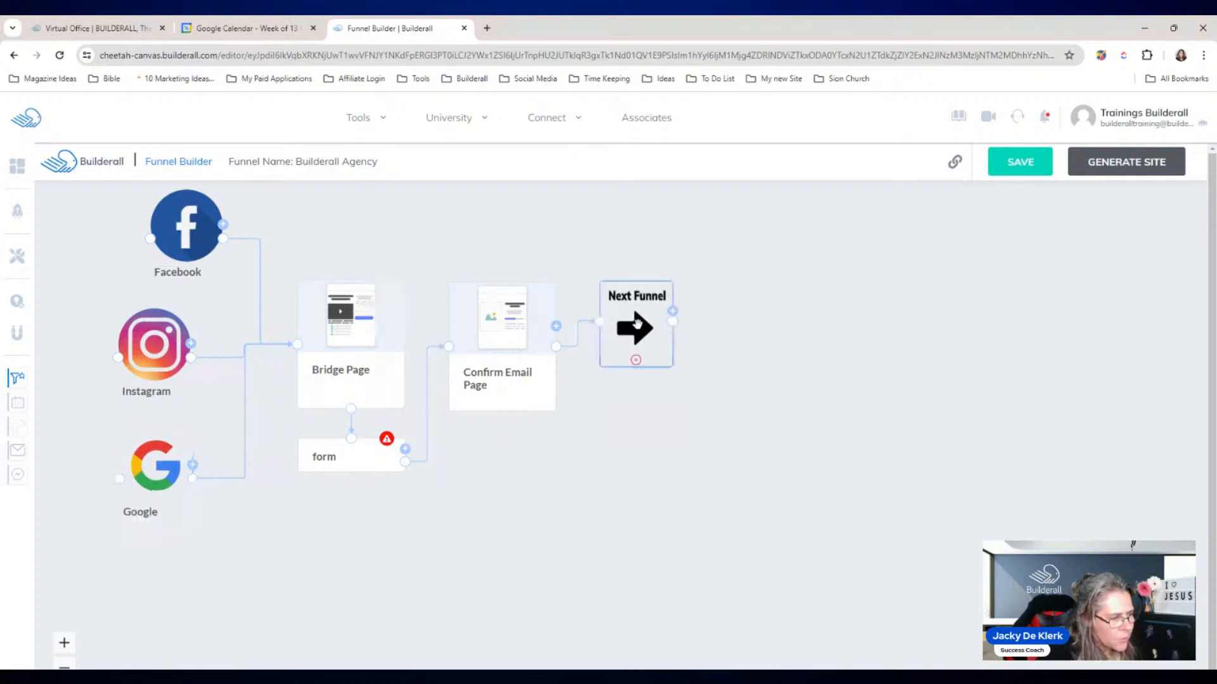
pyautogui.click(636, 360)
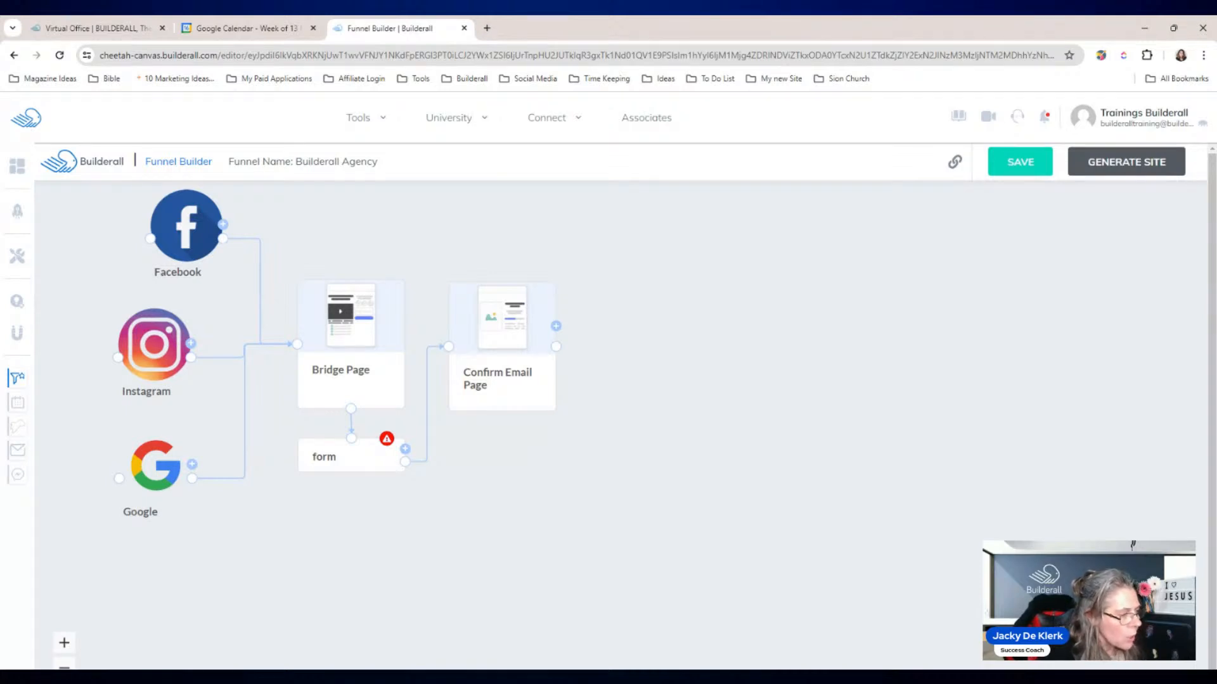
# Step: Rename Bridge Page to 'Landing Page' and nudge Confirm Email Page into place
pyautogui.click(343, 339)
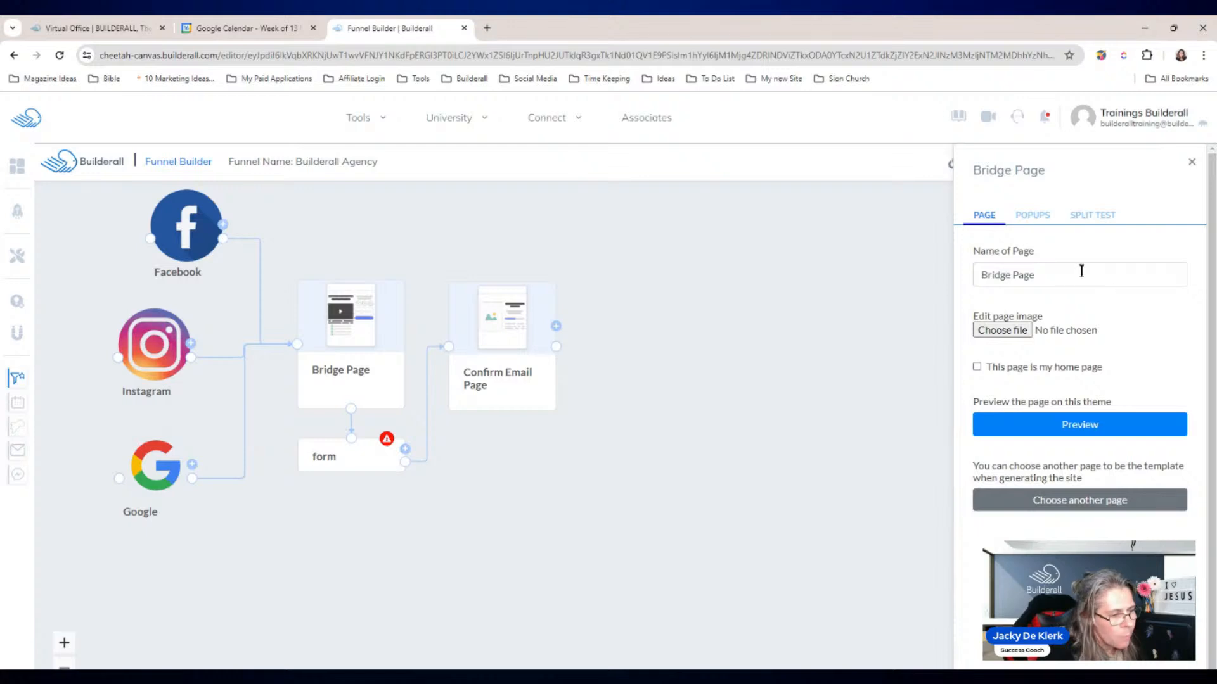
pyautogui.moveTo(1080, 269); pyautogui.dragTo(976, 286)
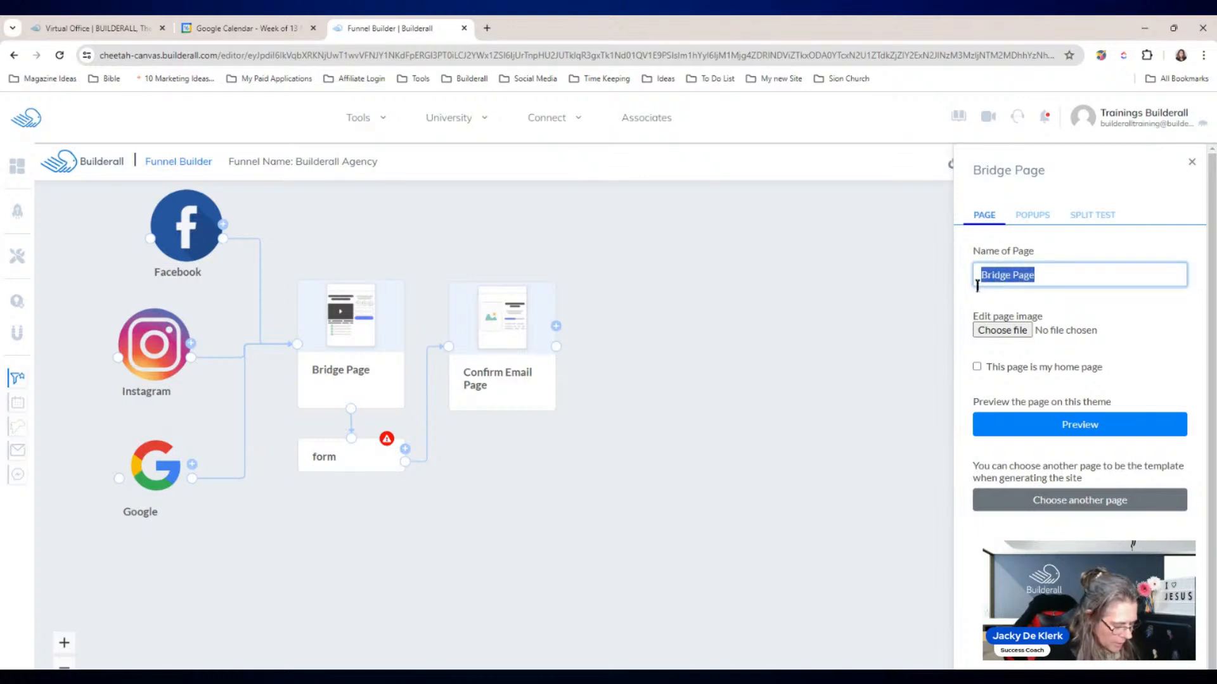
pyautogui.write('Landing Page')
pyautogui.click(746, 405)
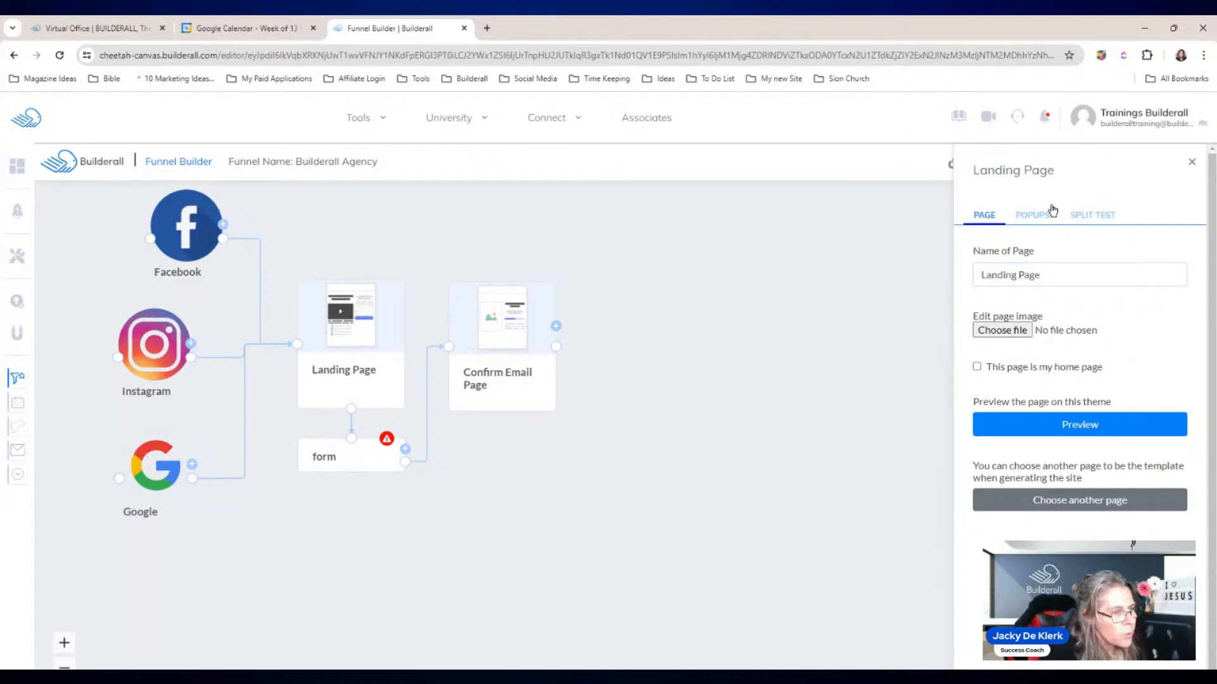
pyautogui.click(1191, 162)
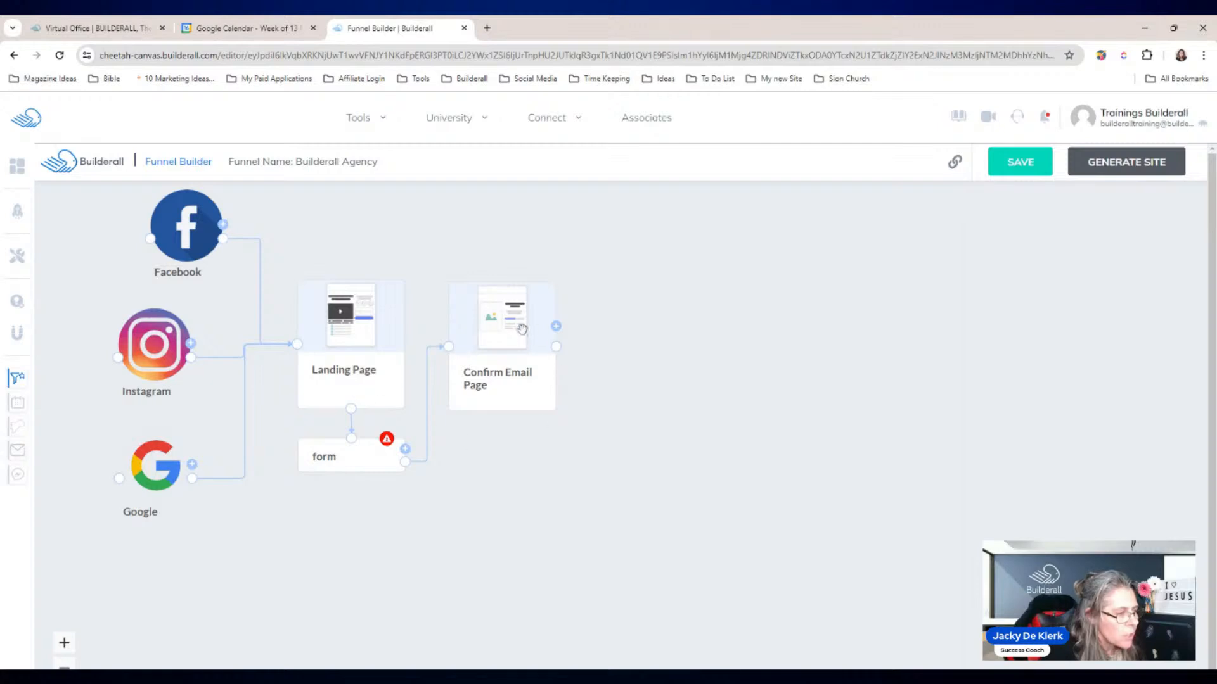
pyautogui.moveTo(496, 342); pyautogui.dragTo(499, 341)
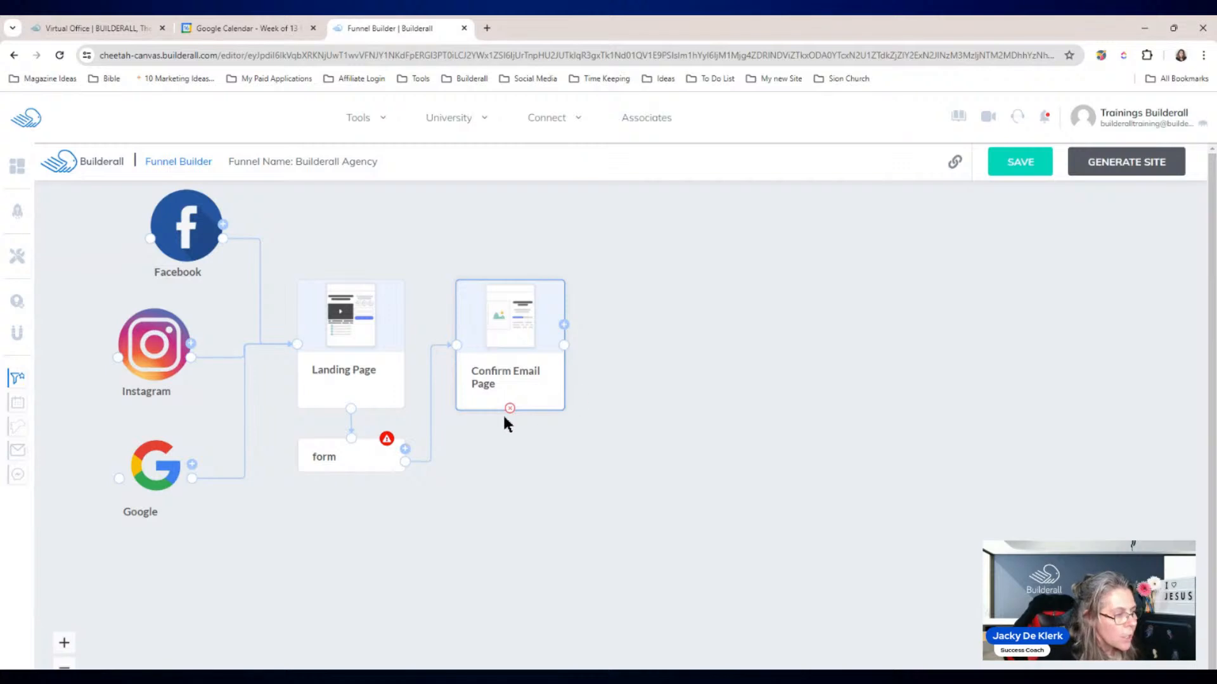
pyautogui.moveTo(512, 357); pyautogui.dragTo(503, 358)
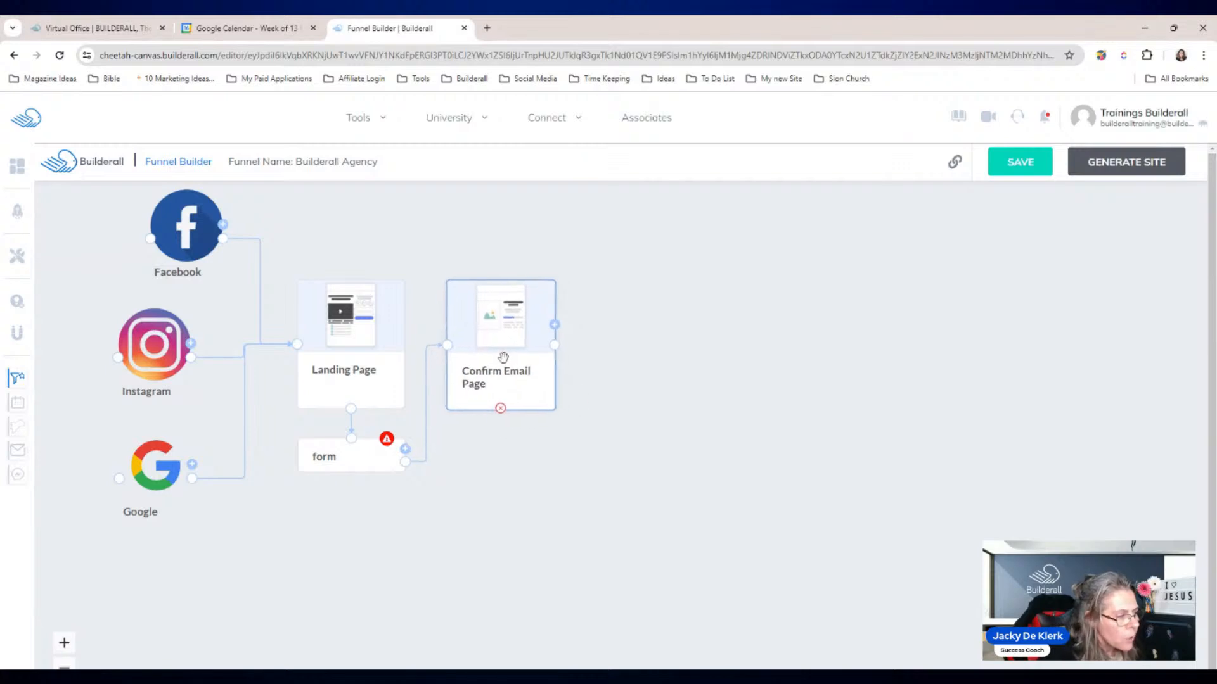
# Step: Add a Thank You Page and place it beside Confirm Email Page
pyautogui.click(553, 325)
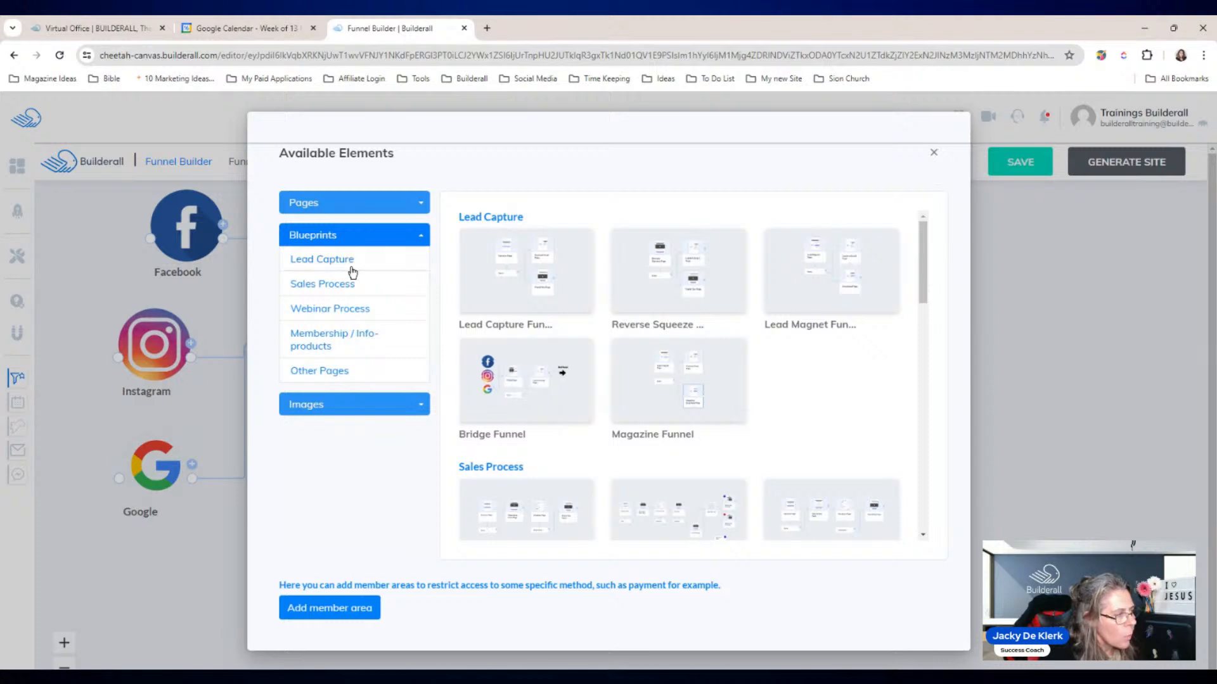
pyautogui.click(335, 200)
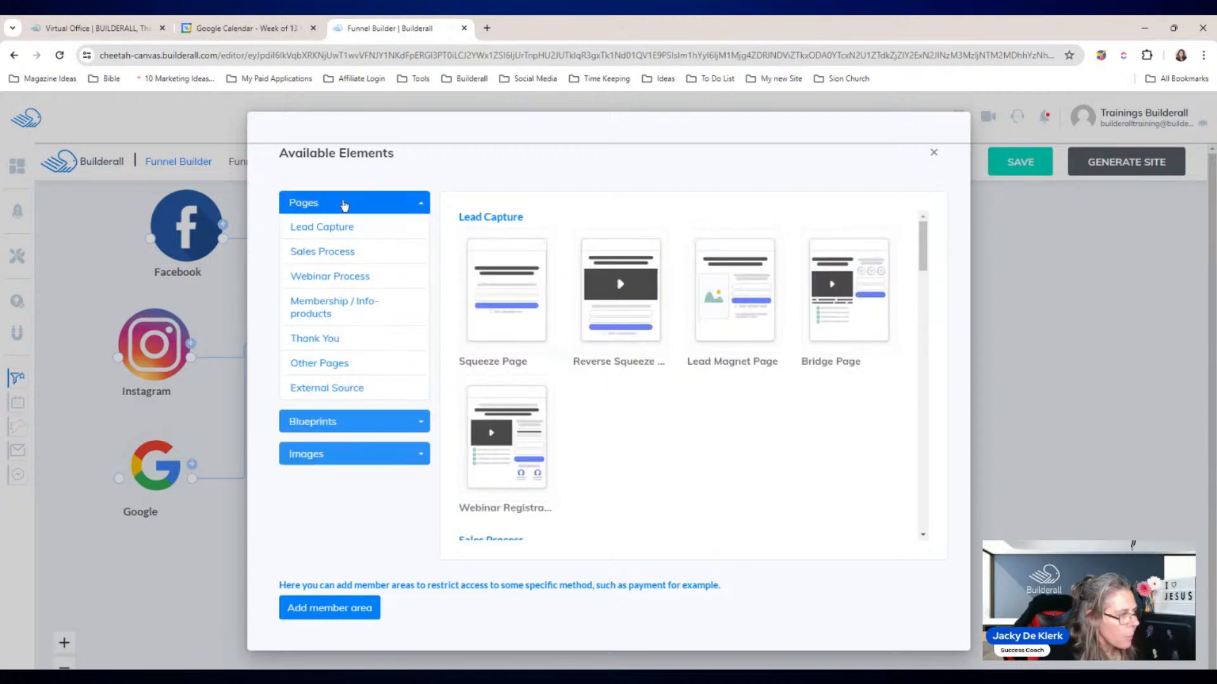
pyautogui.click(340, 340)
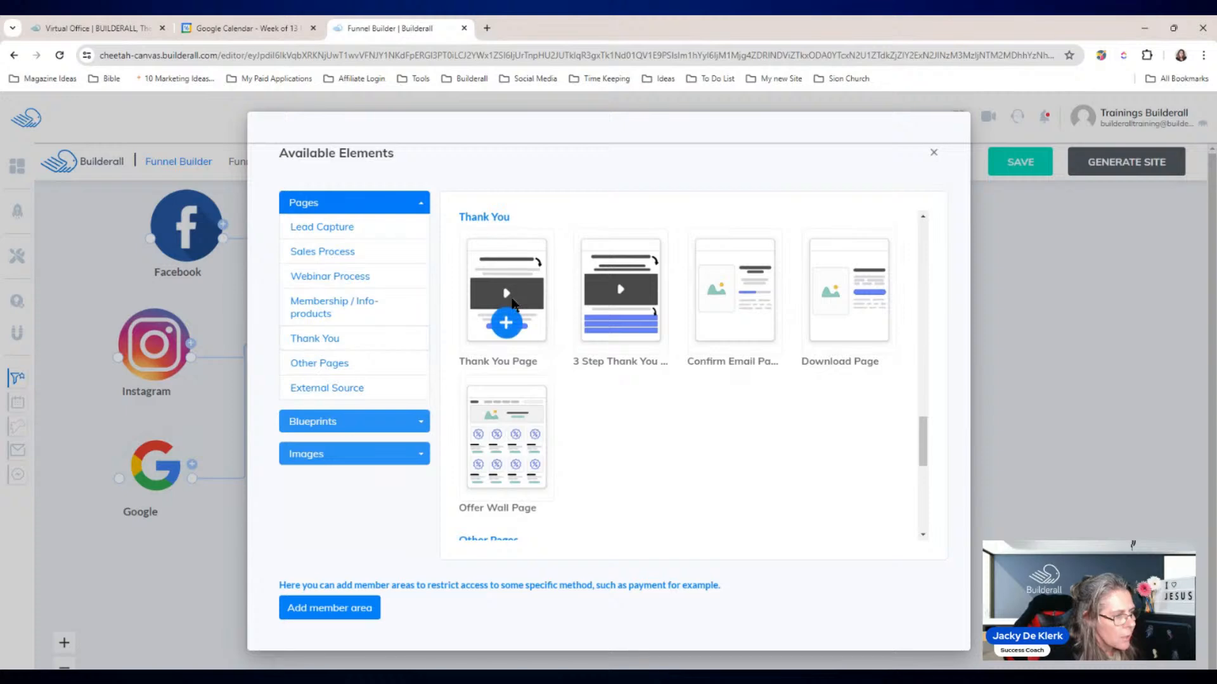
pyautogui.click(507, 320)
pyautogui.moveTo(681, 507); pyautogui.dragTo(620, 343)
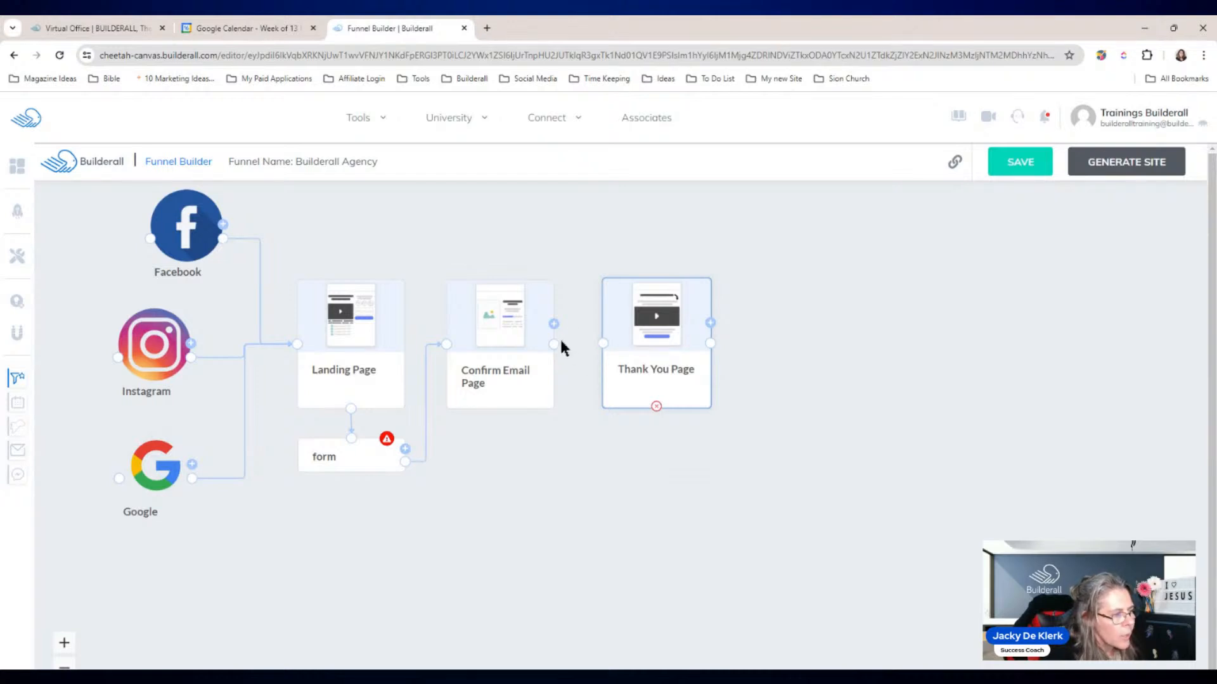
# Step: Connect Confirm Email Page to the new Thank You Page
pyautogui.moveTo(554, 344); pyautogui.dragTo(649, 348)
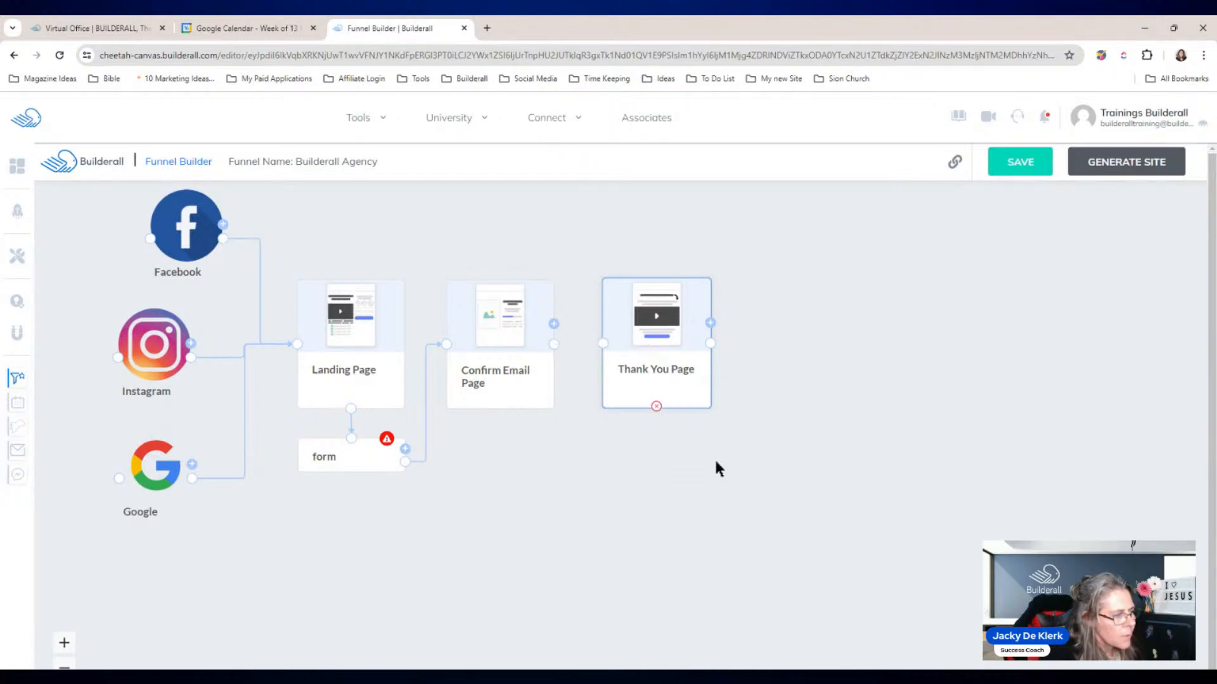
pyautogui.moveTo(554, 344); pyautogui.dragTo(675, 341)
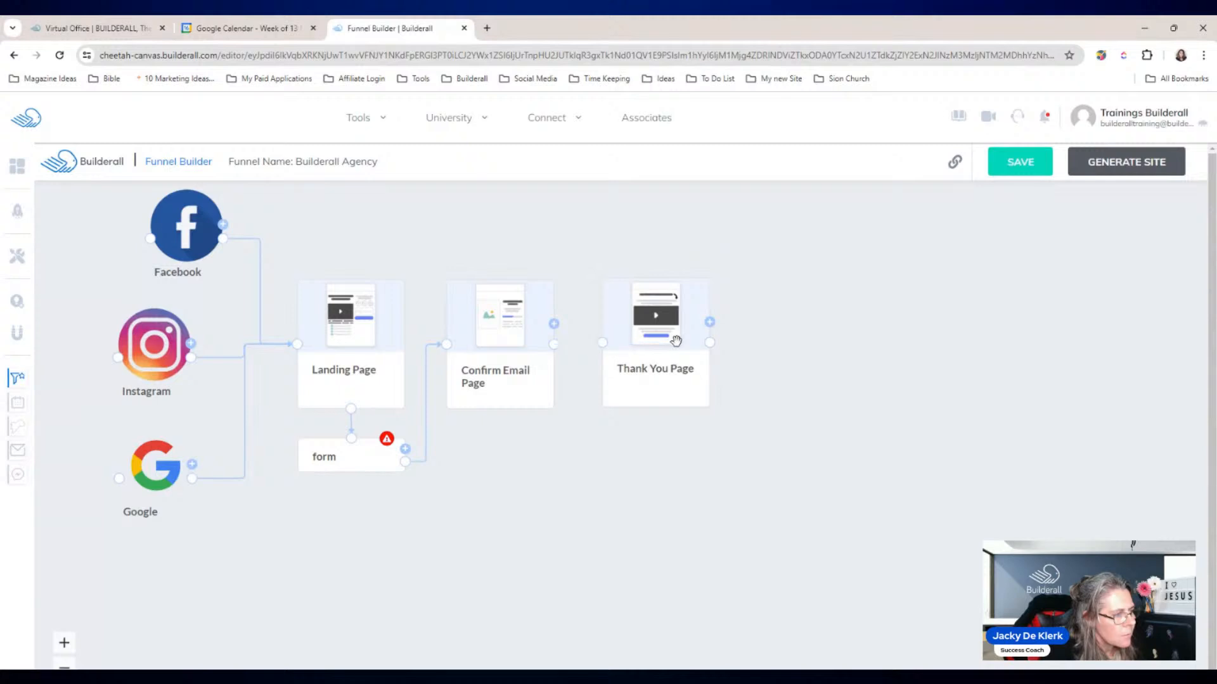
pyautogui.moveTo(554, 344); pyautogui.dragTo(602, 342)
pyautogui.click(709, 321)
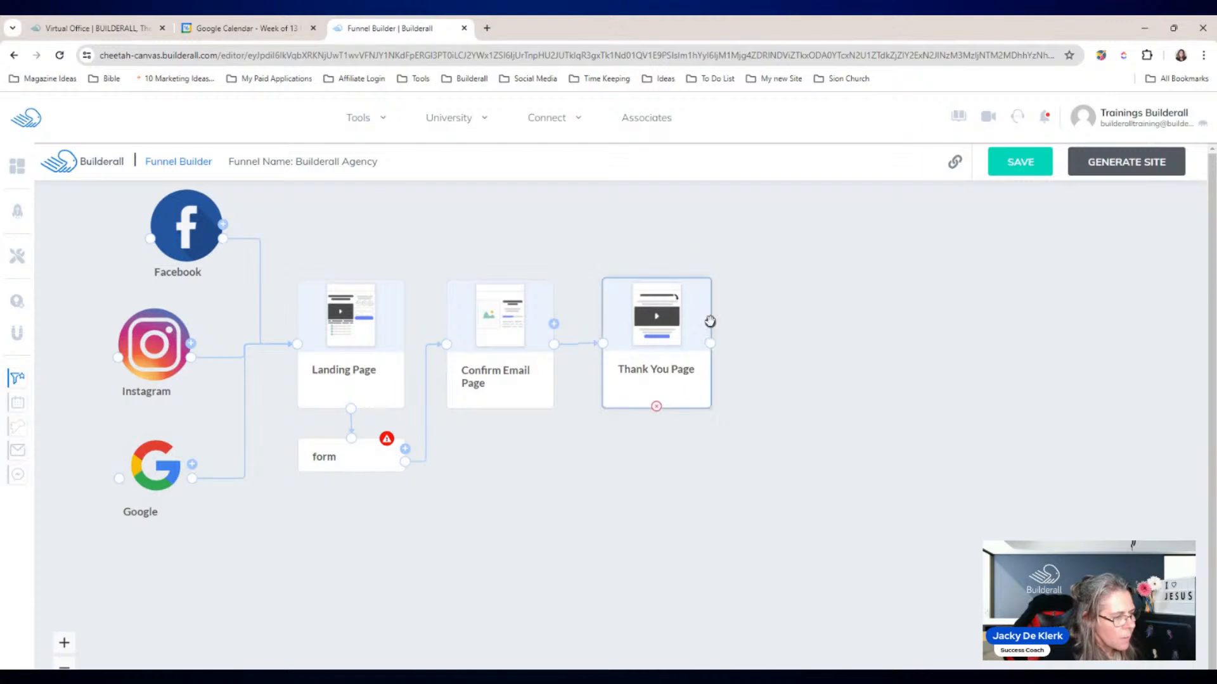
pyautogui.moveTo(710, 322); pyautogui.dragTo(712, 320)
pyautogui.click(712, 320)
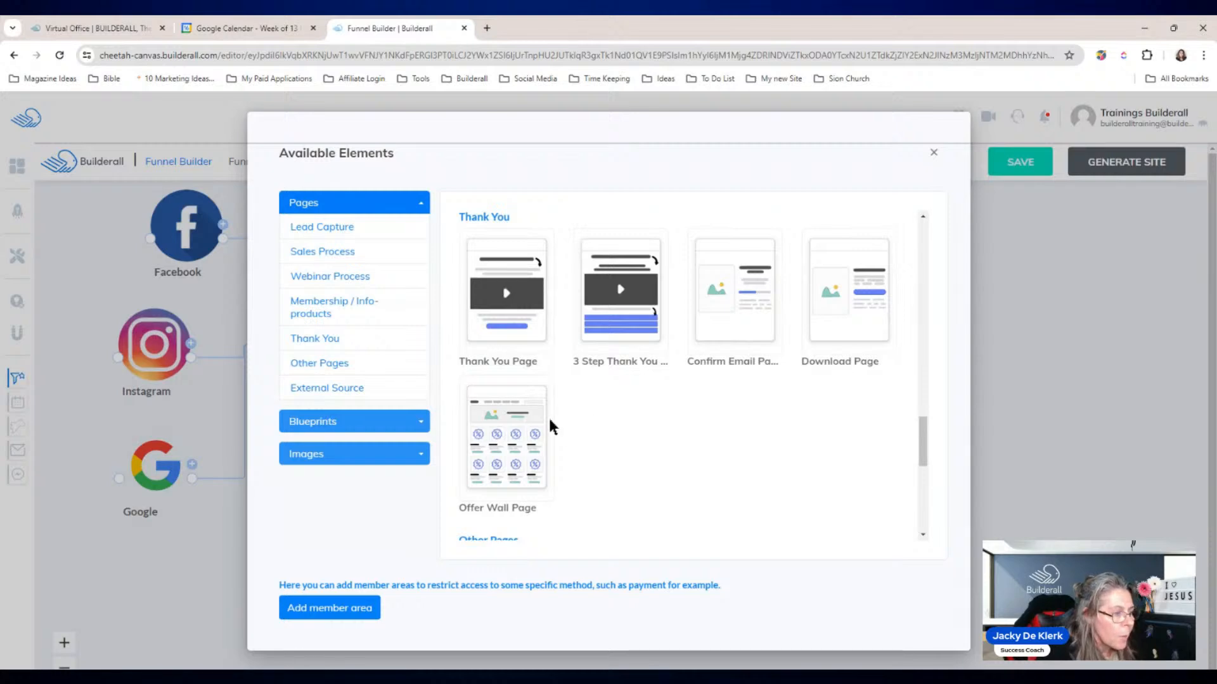
# Step: Add a Calendar Page beside the Thank You Page with its calendar step placed underneath
pyautogui.click(330, 363)
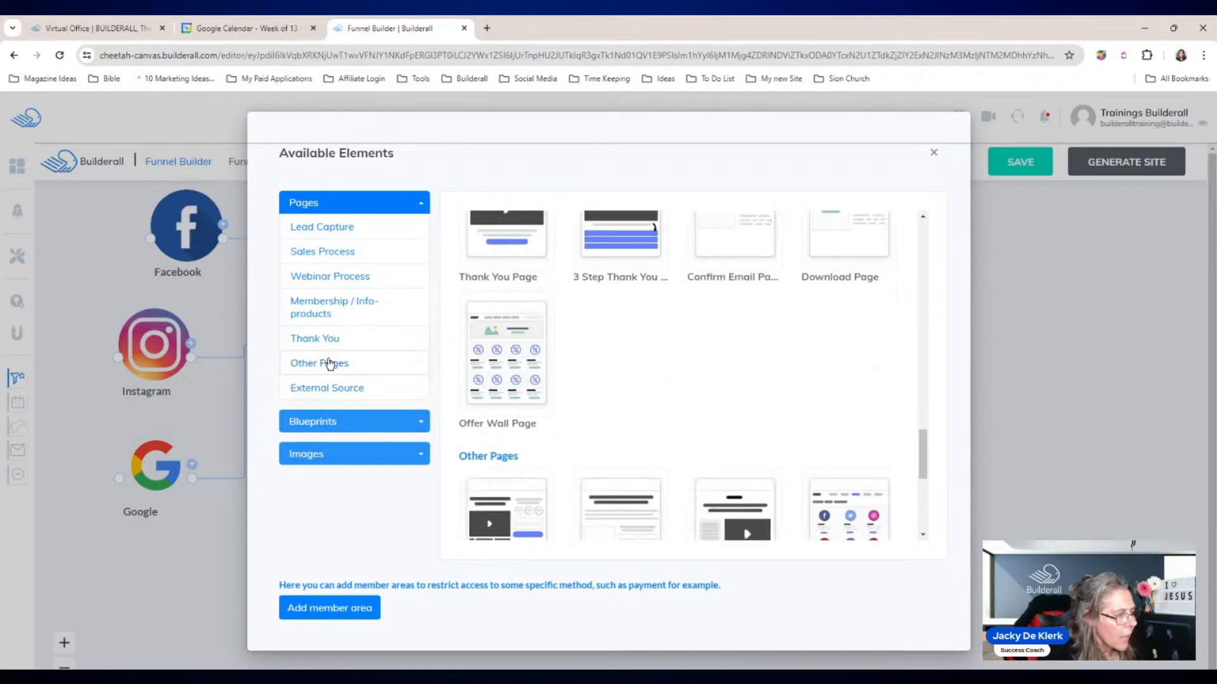
pyautogui.moveTo(545, 447)
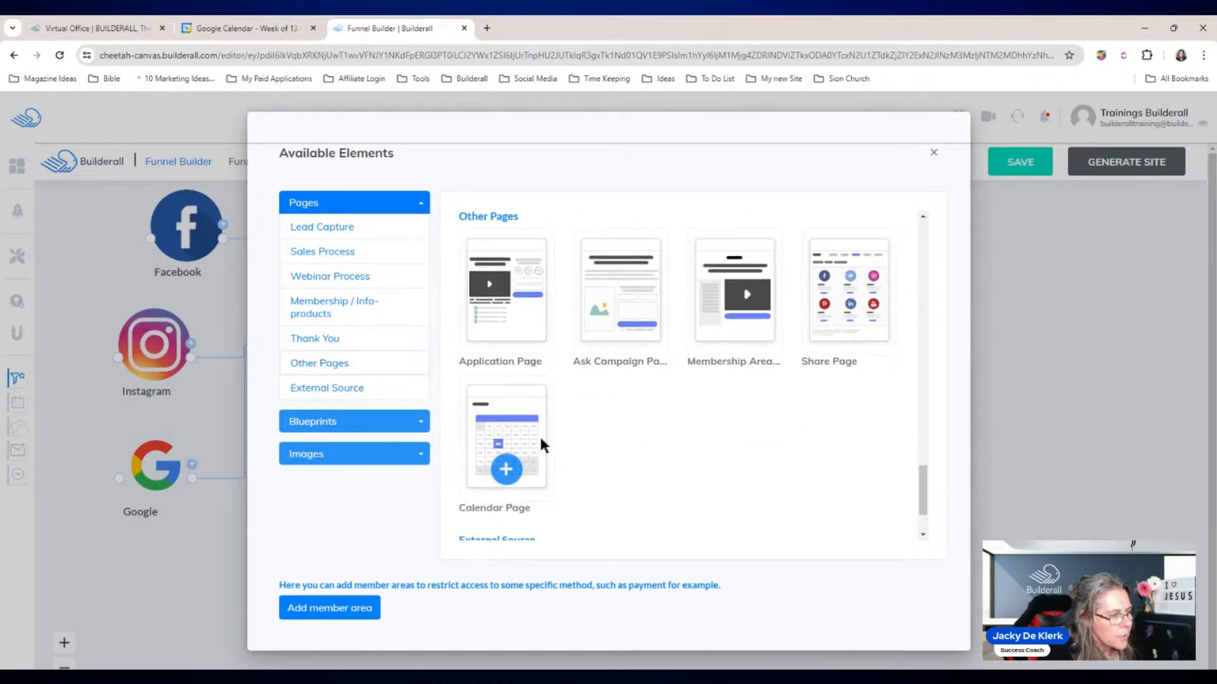
pyautogui.click(514, 470)
pyautogui.moveTo(681, 514); pyautogui.dragTo(810, 325)
pyautogui.moveTo(682, 619); pyautogui.dragTo(818, 439)
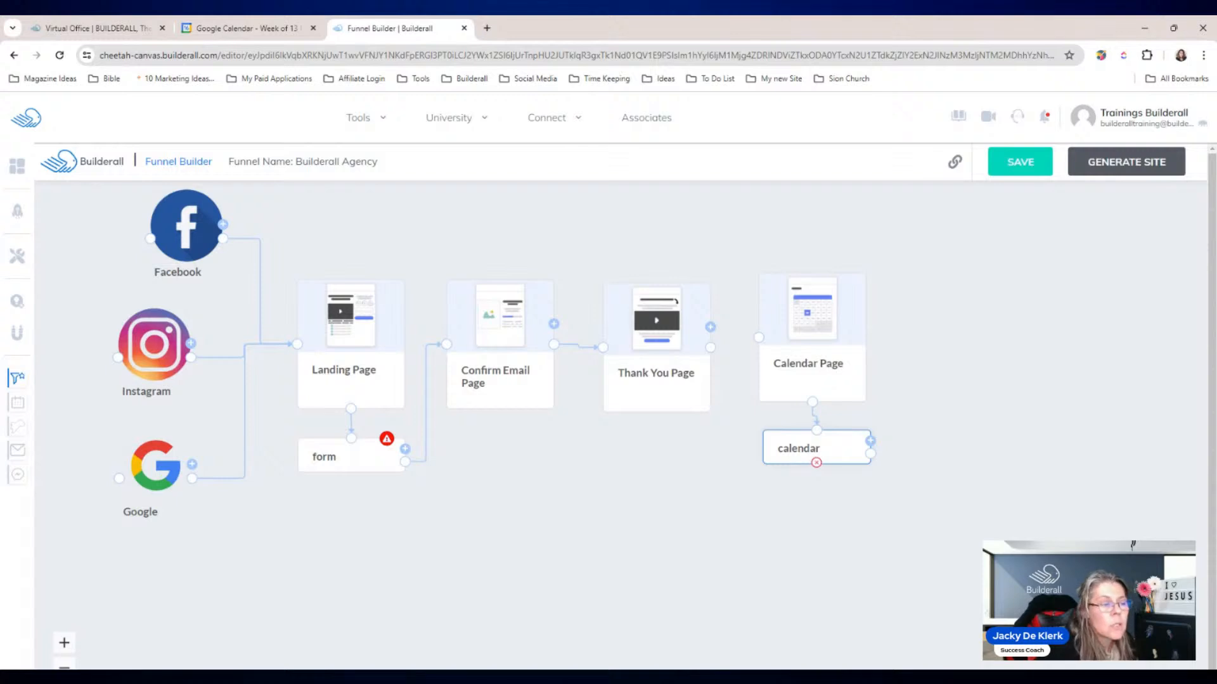
pyautogui.click(869, 440)
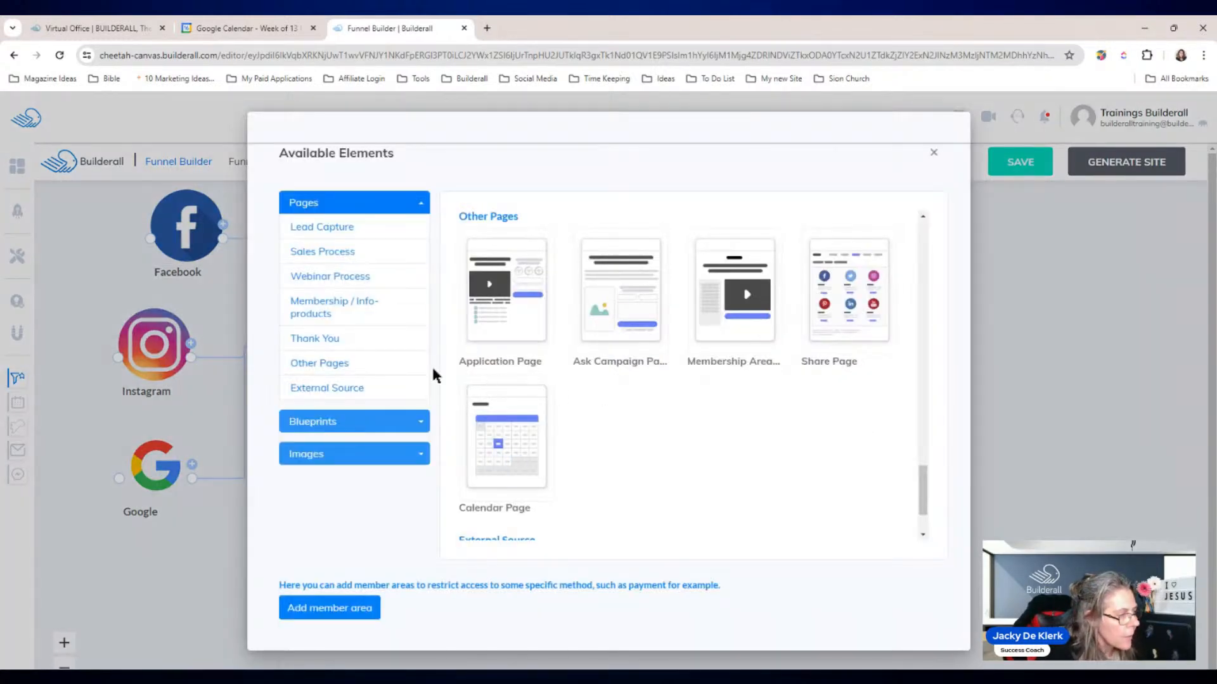
pyautogui.click(335, 342)
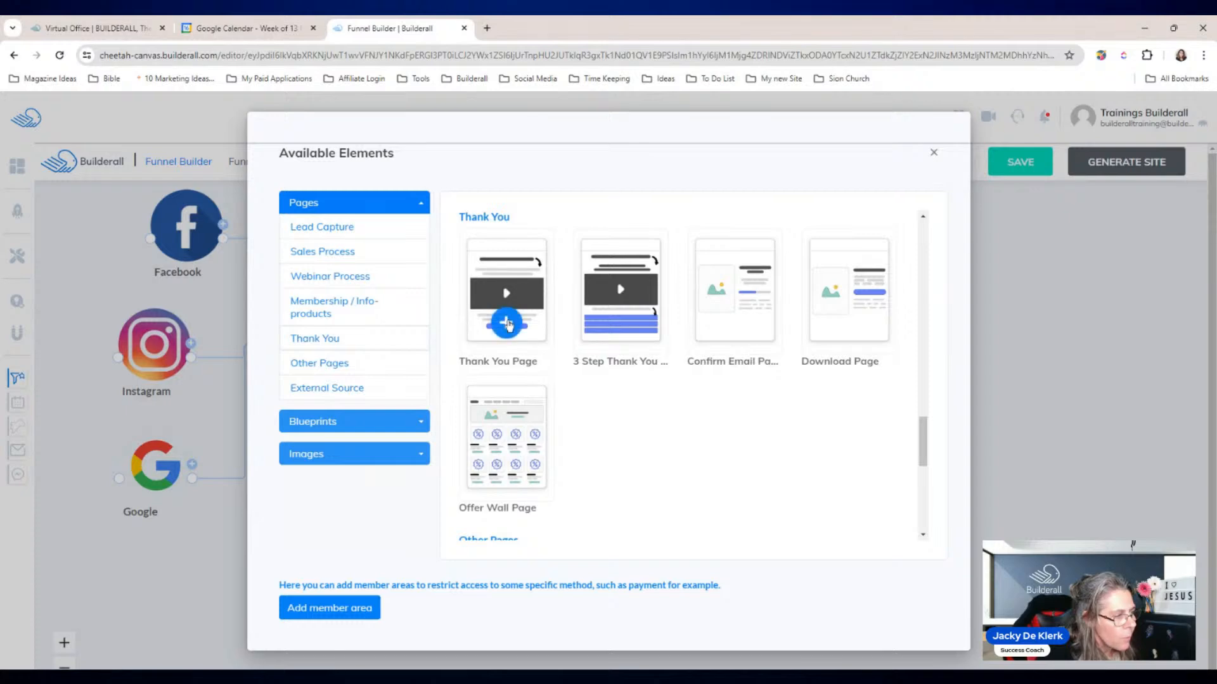
# Step: Add a second Thank You Page after the calendar step, linking Thank You Page to Calendar Page
pyautogui.click(504, 314)
pyautogui.moveTo(679, 514); pyautogui.dragTo(970, 326)
pyautogui.moveTo(710, 347); pyautogui.dragTo(759, 337)
pyautogui.moveTo(872, 454); pyautogui.dragTo(917, 335)
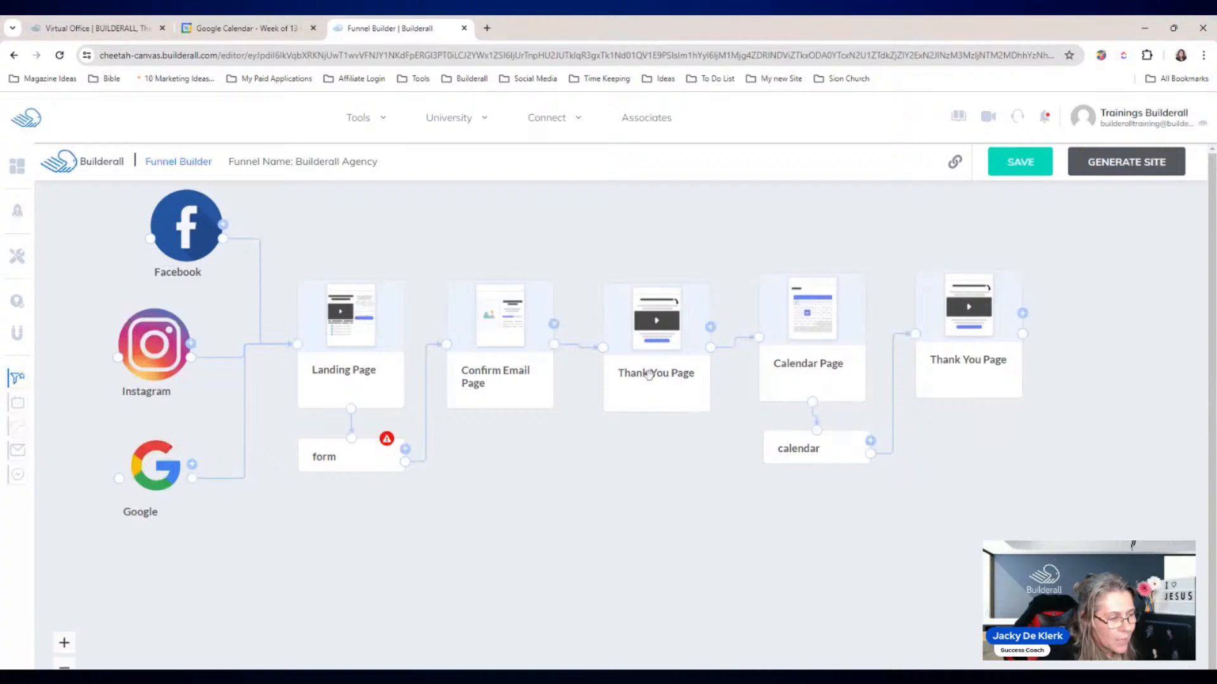
pyautogui.moveTo(959, 359); pyautogui.dragTo(947, 368)
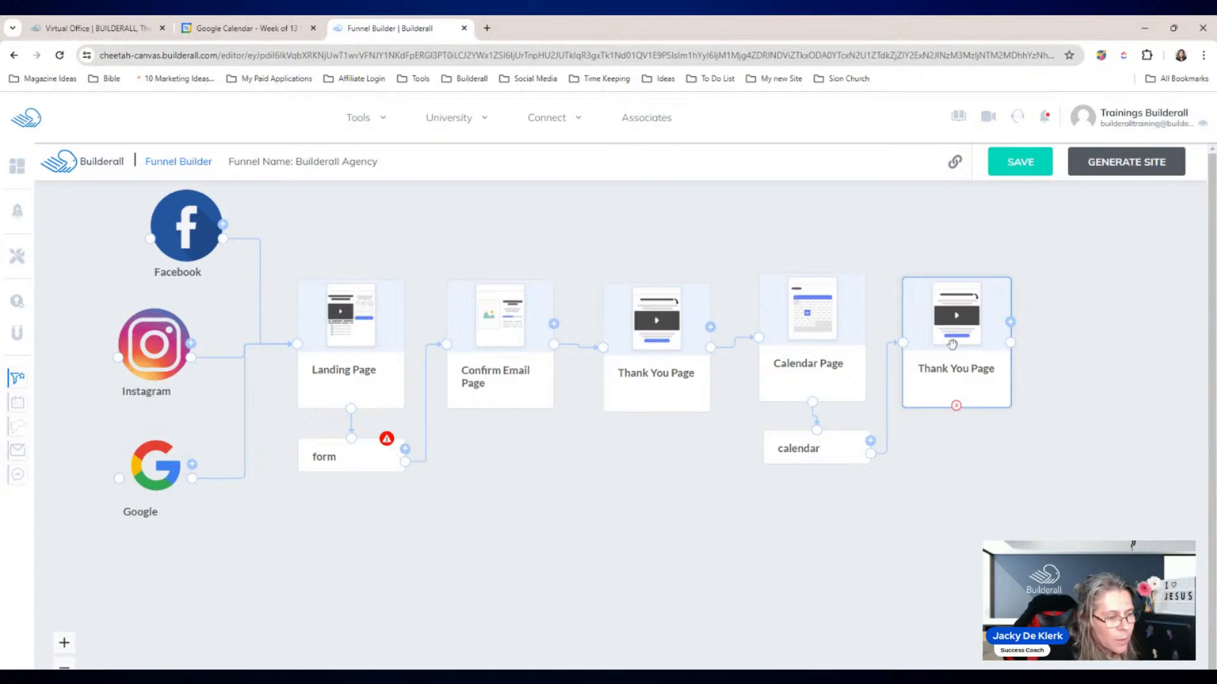
# Step: Rename the final Thank You Page to 'Calendar Thank You'
pyautogui.click(947, 346)
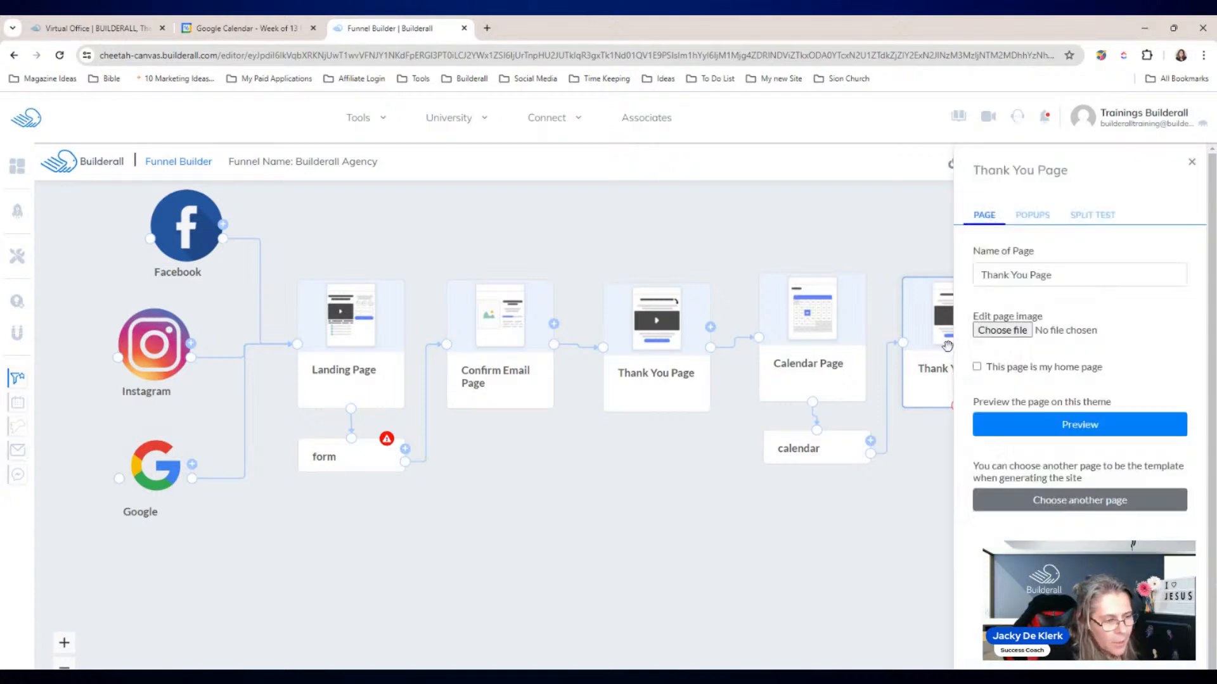
pyautogui.moveTo(1073, 275); pyautogui.dragTo(977, 279)
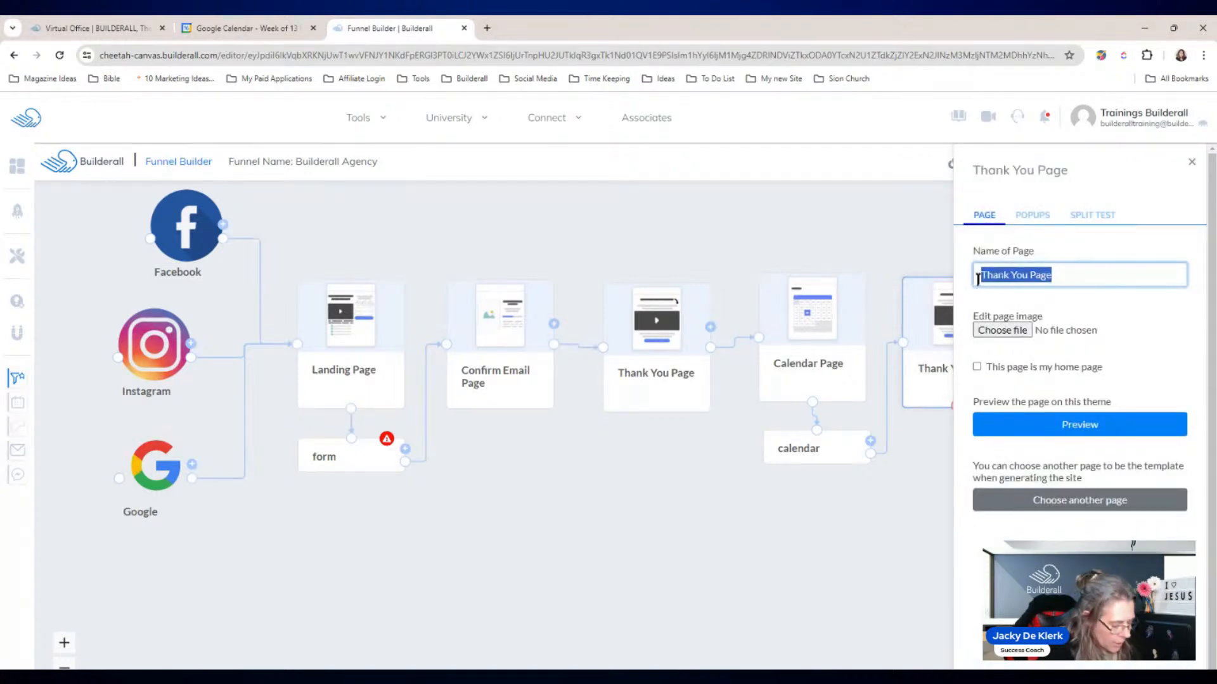
pyautogui.write('Calen')
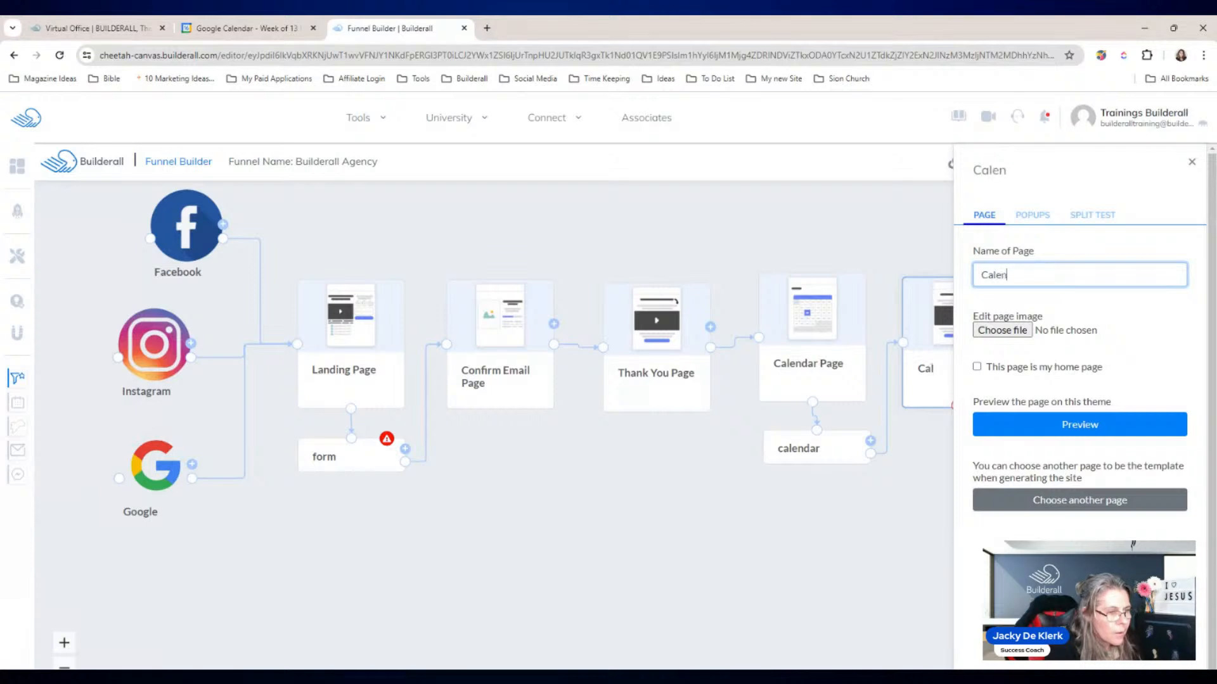
pyautogui.write('dar Thank You')
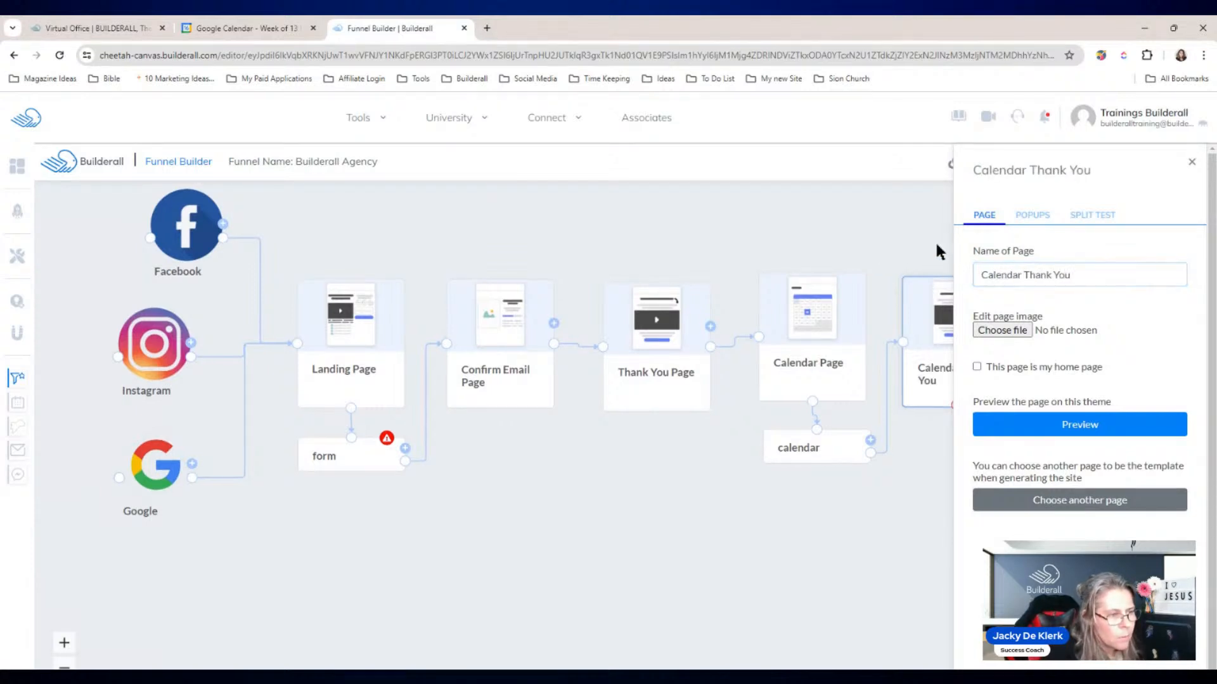
pyautogui.click(1191, 162)
pyautogui.click(1050, 489)
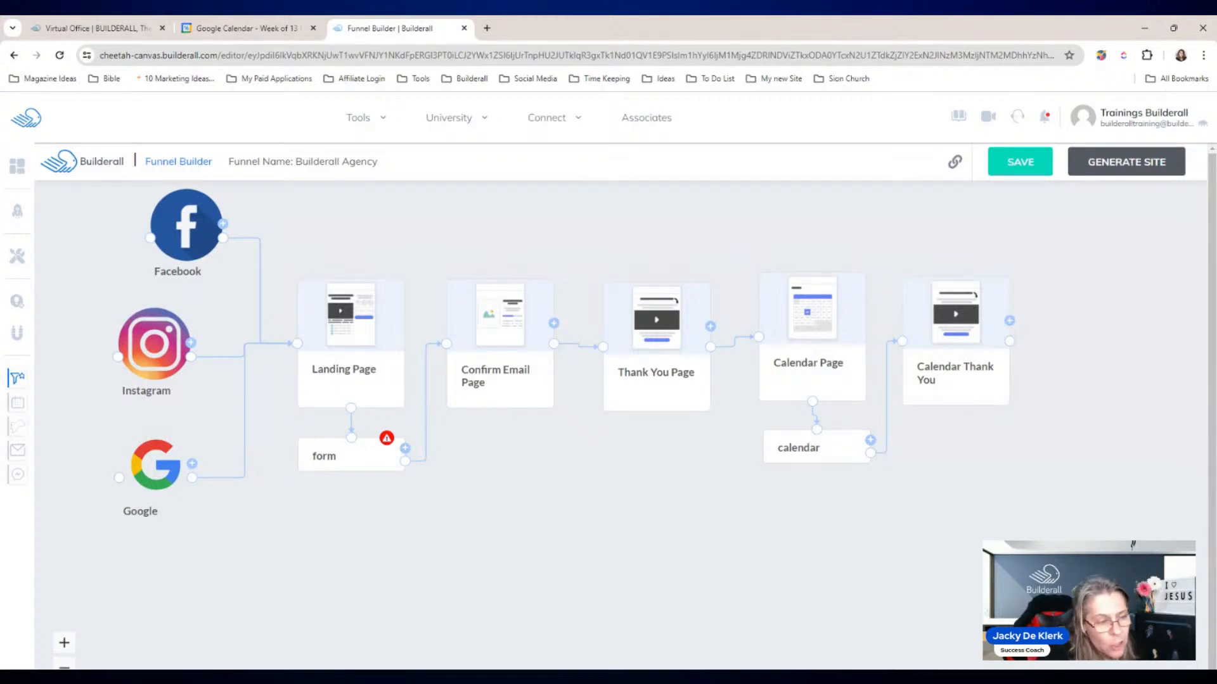
# Step: Nudge the Calendar Thank You page into place and save the funnel
pyautogui.moveTo(946, 356); pyautogui.dragTo(954, 354)
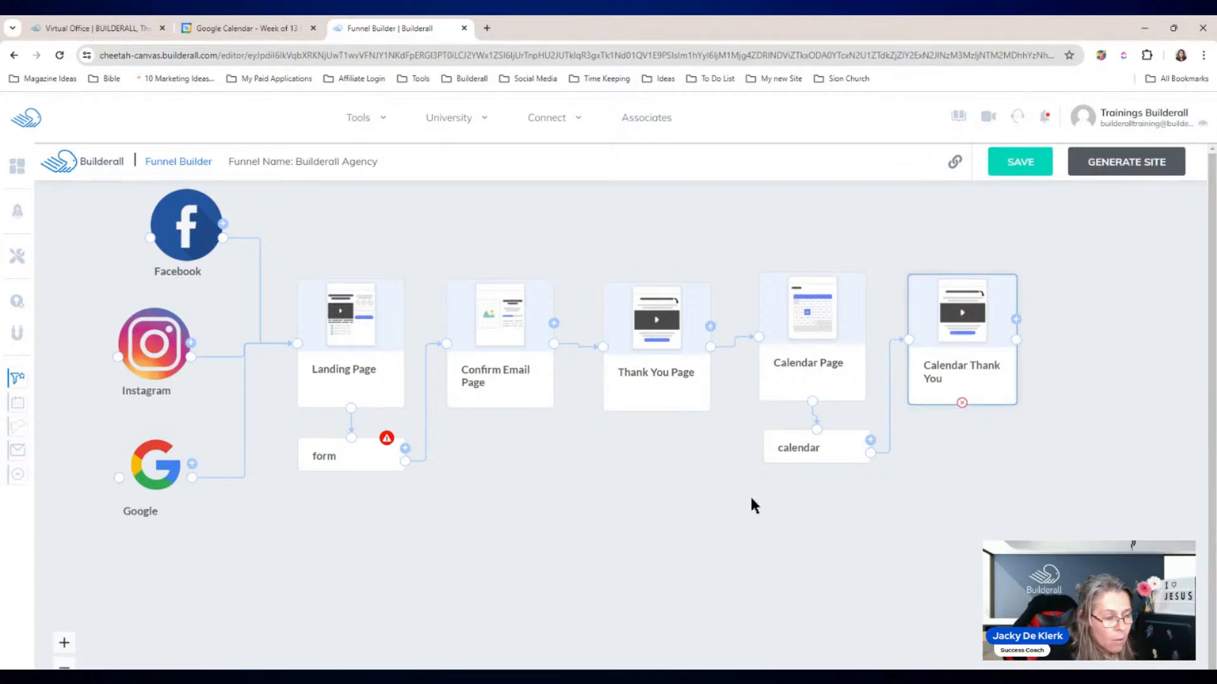
pyautogui.click(1028, 174)
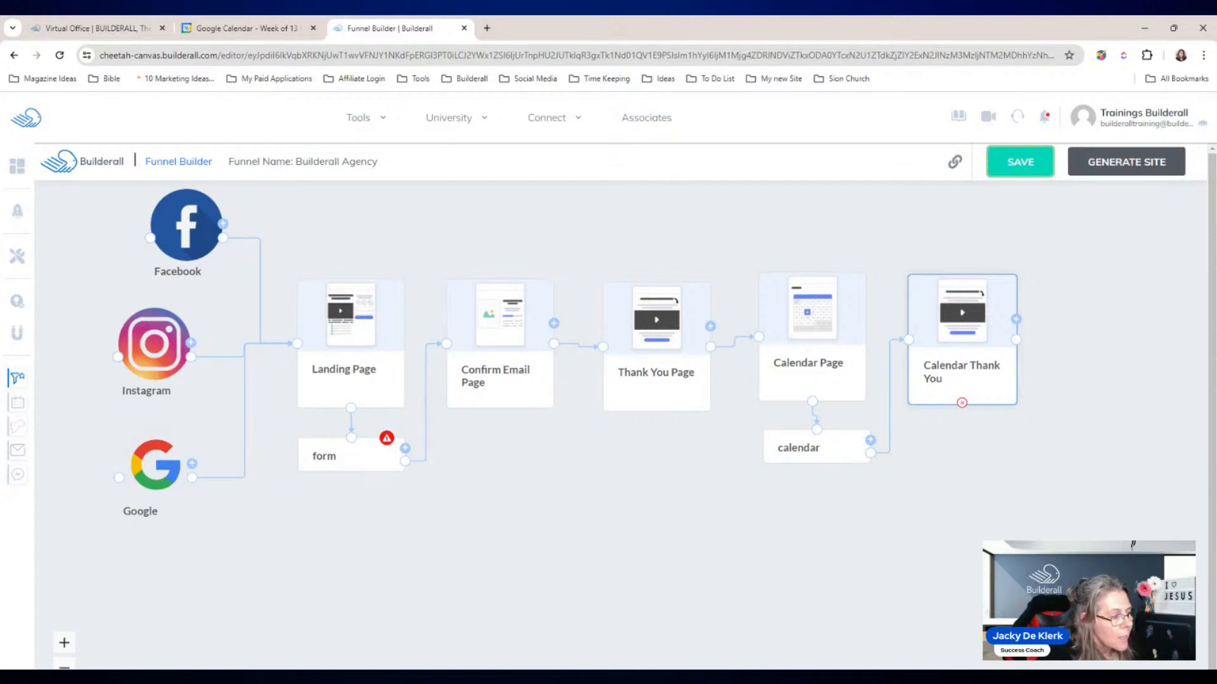
pyautogui.click(360, 460)
# Step: Start a new Mailingboss list named 'Builderall Agency' with the same text as description
pyautogui.click(363, 459)
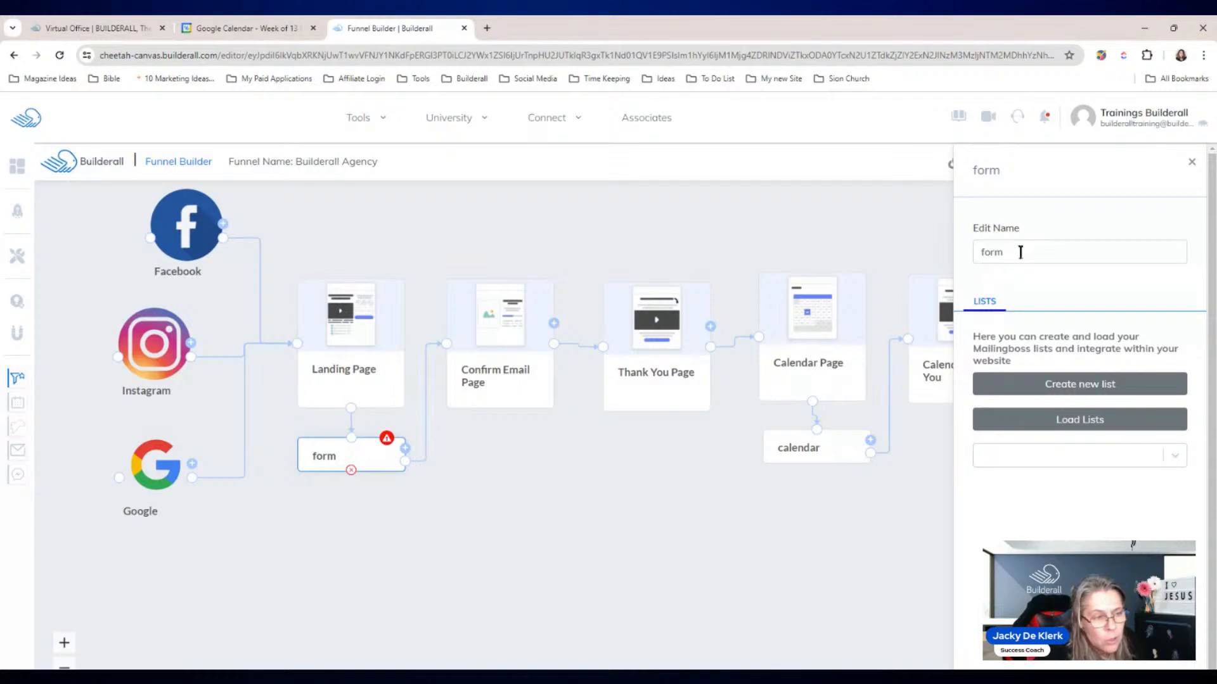
pyautogui.click(1073, 394)
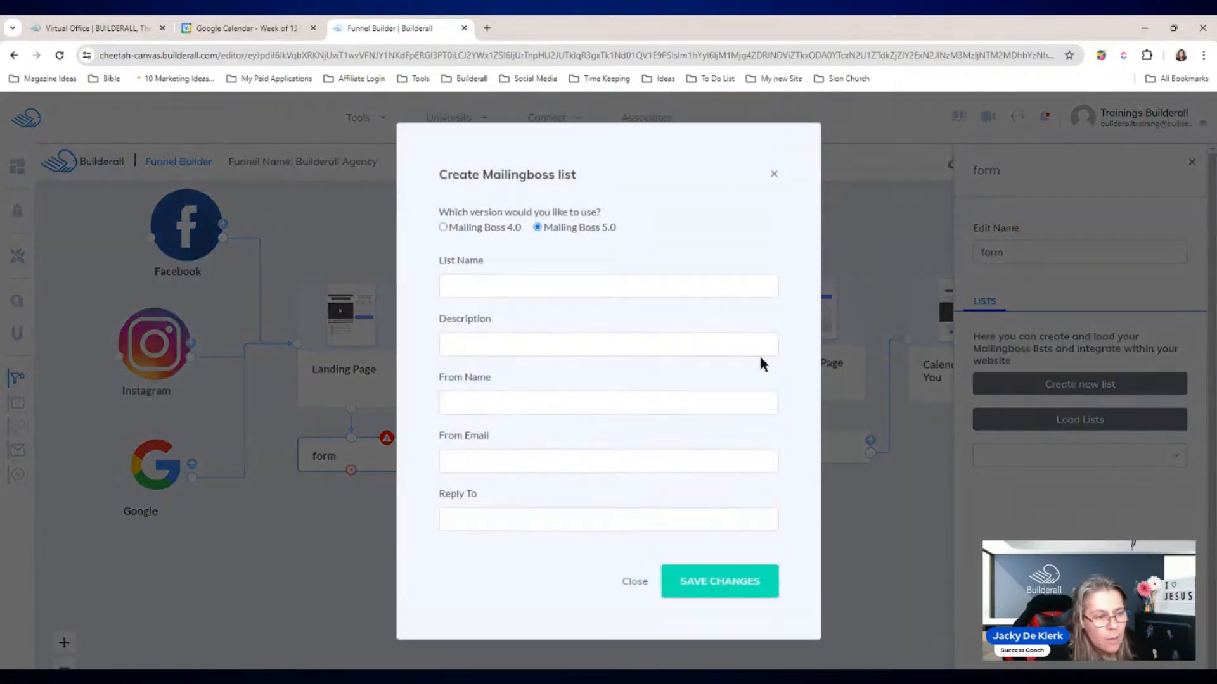
pyautogui.click(524, 286)
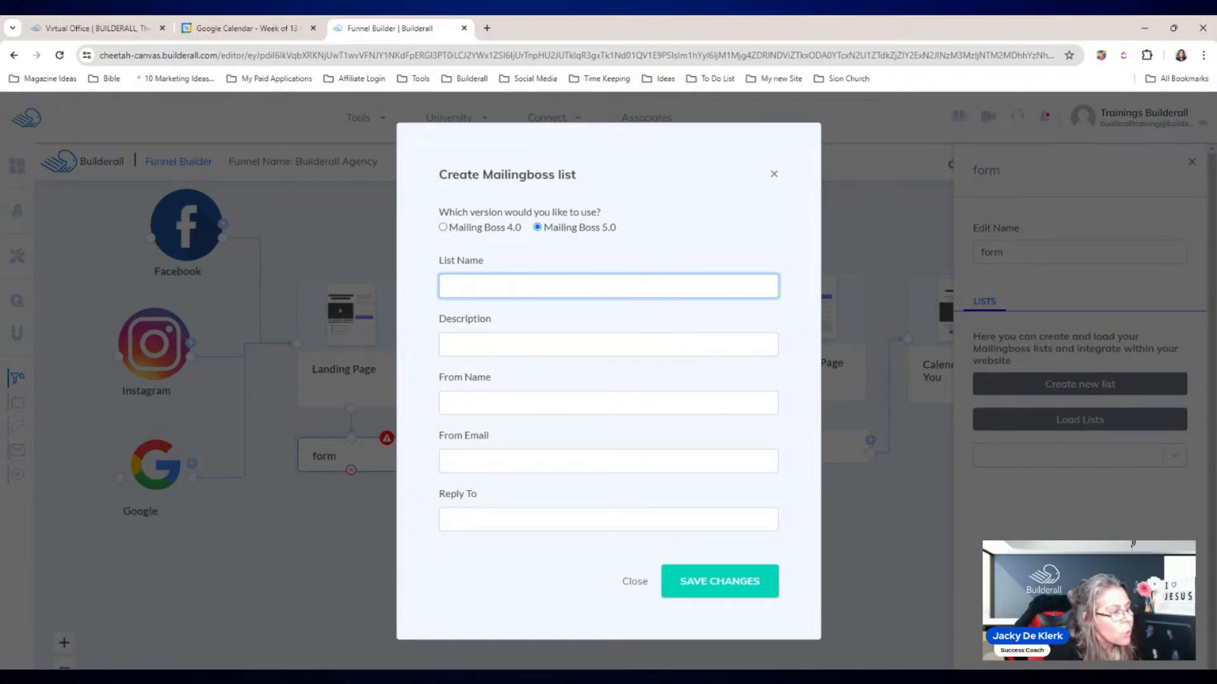
pyautogui.write('Builderall Agency')
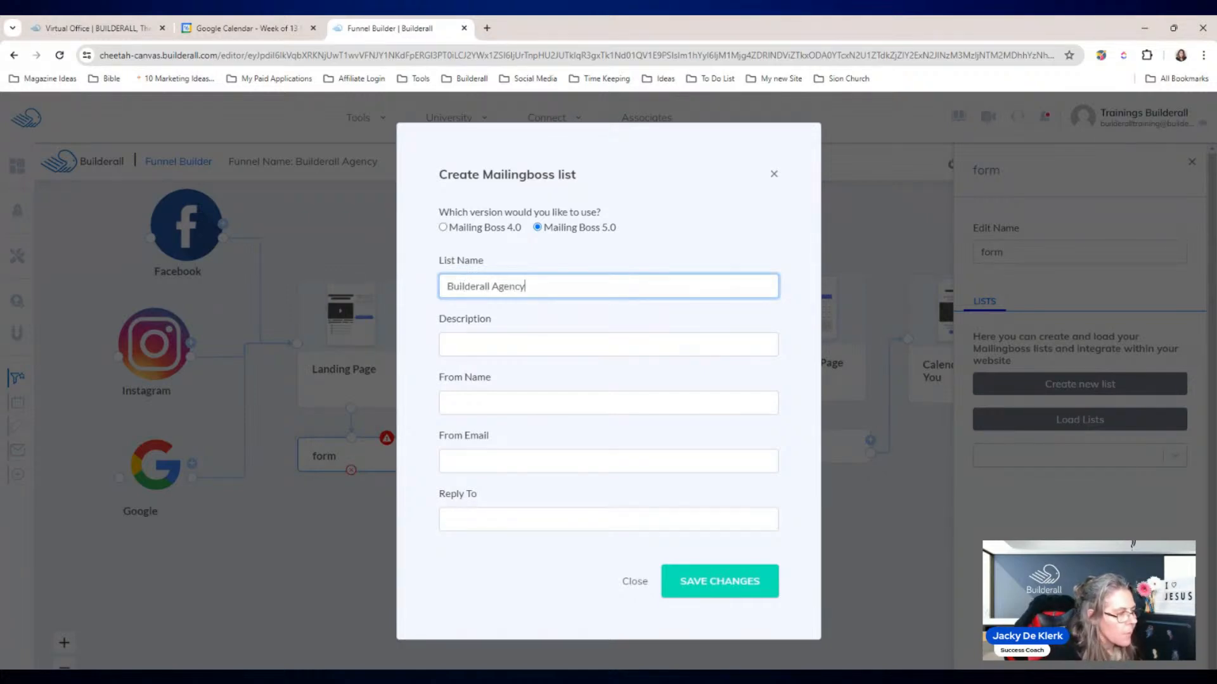
pyautogui.moveTo(524, 287); pyautogui.dragTo(431, 295)
pyautogui.hotkey('ctrl', 'c')
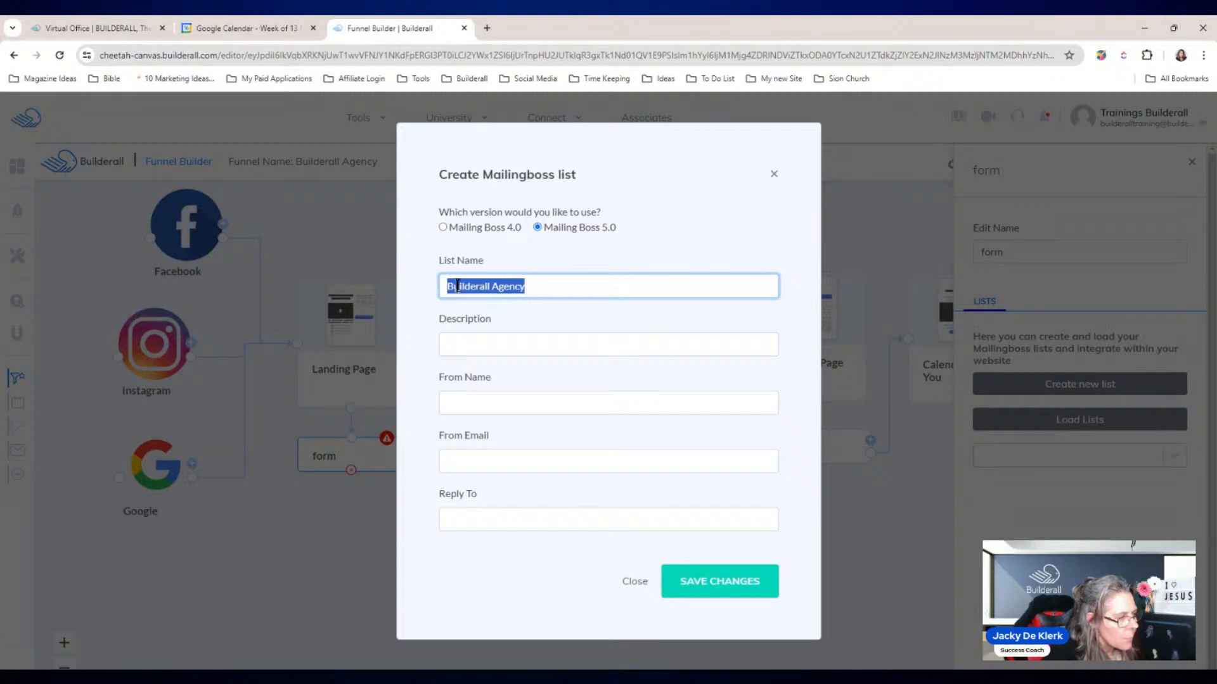
pyautogui.click(488, 341)
pyautogui.hotkey('ctrl', 'v')
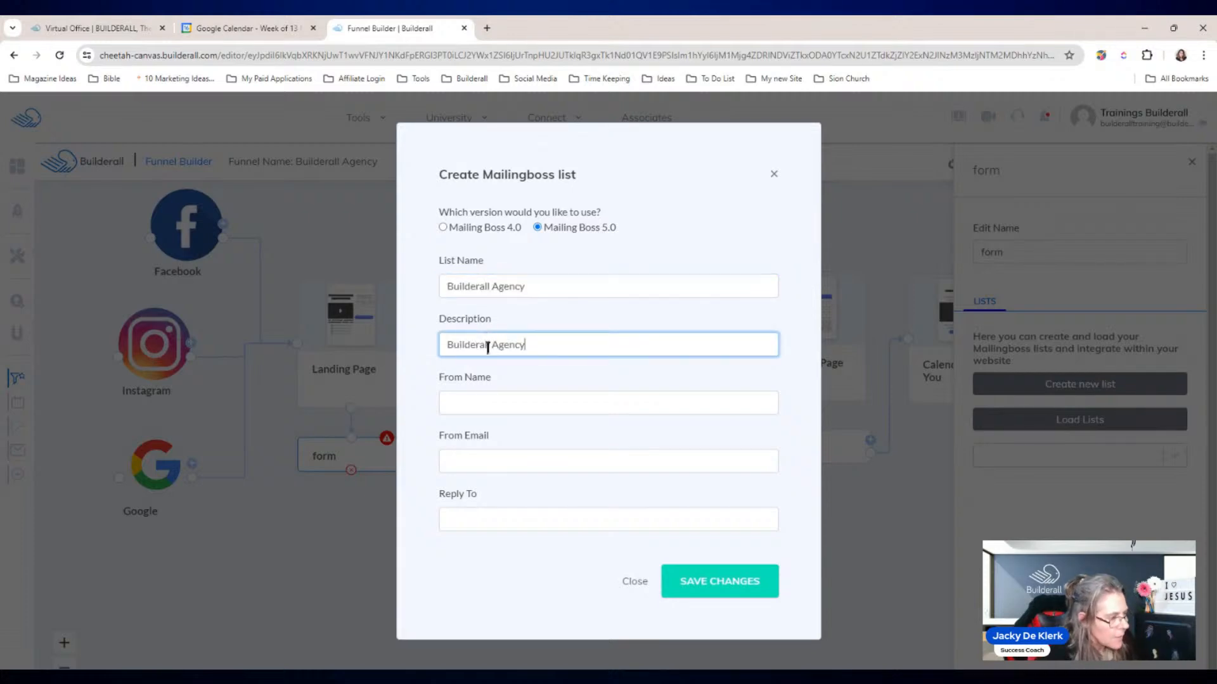
# Step: Enter the sender's name and e-mail, reuse that e-mail as Reply To, and save the list
pyautogui.click(477, 399)
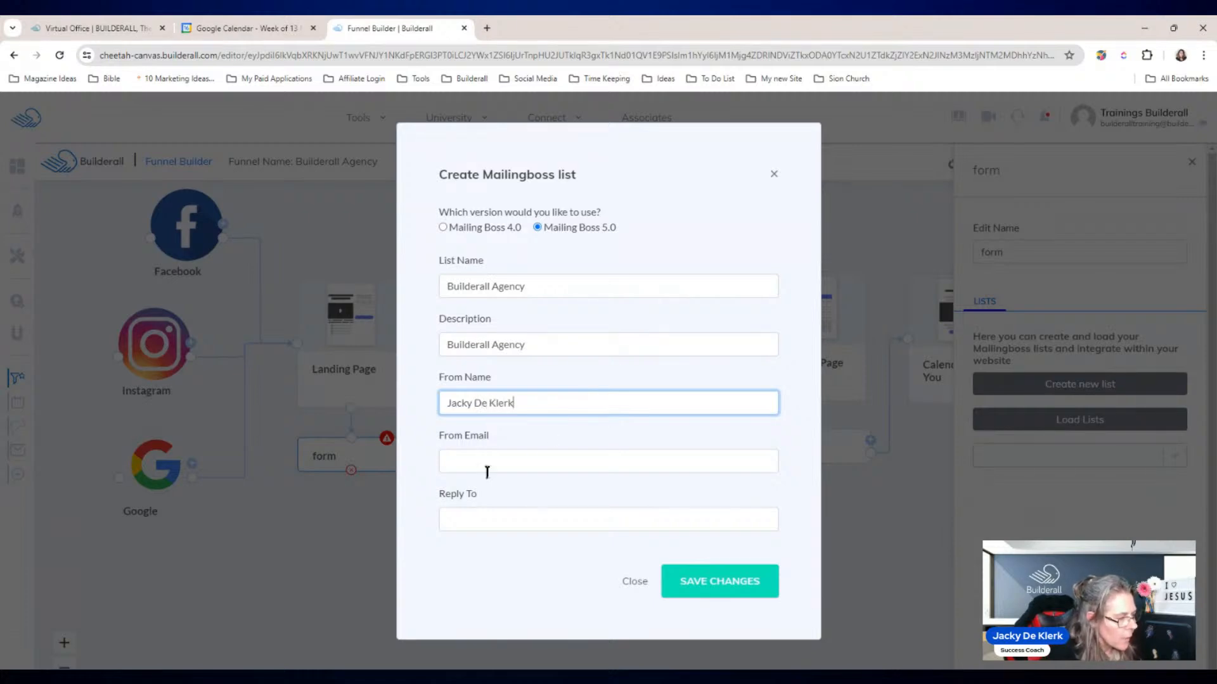
pyautogui.click(498, 455)
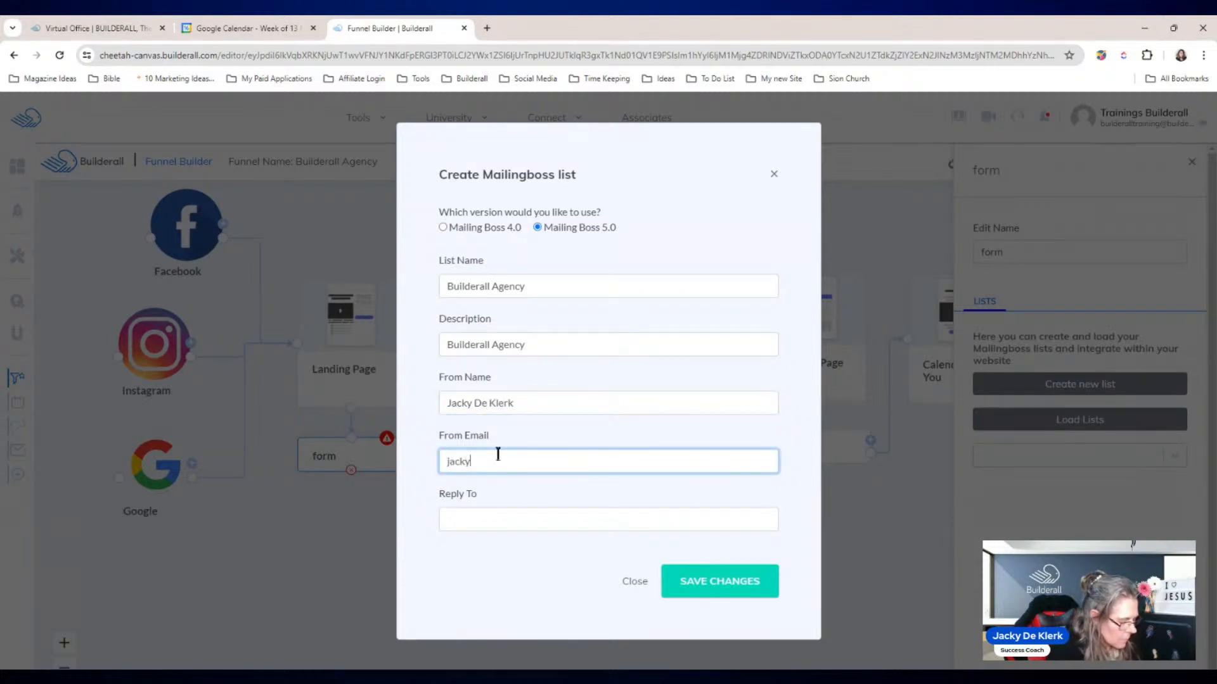
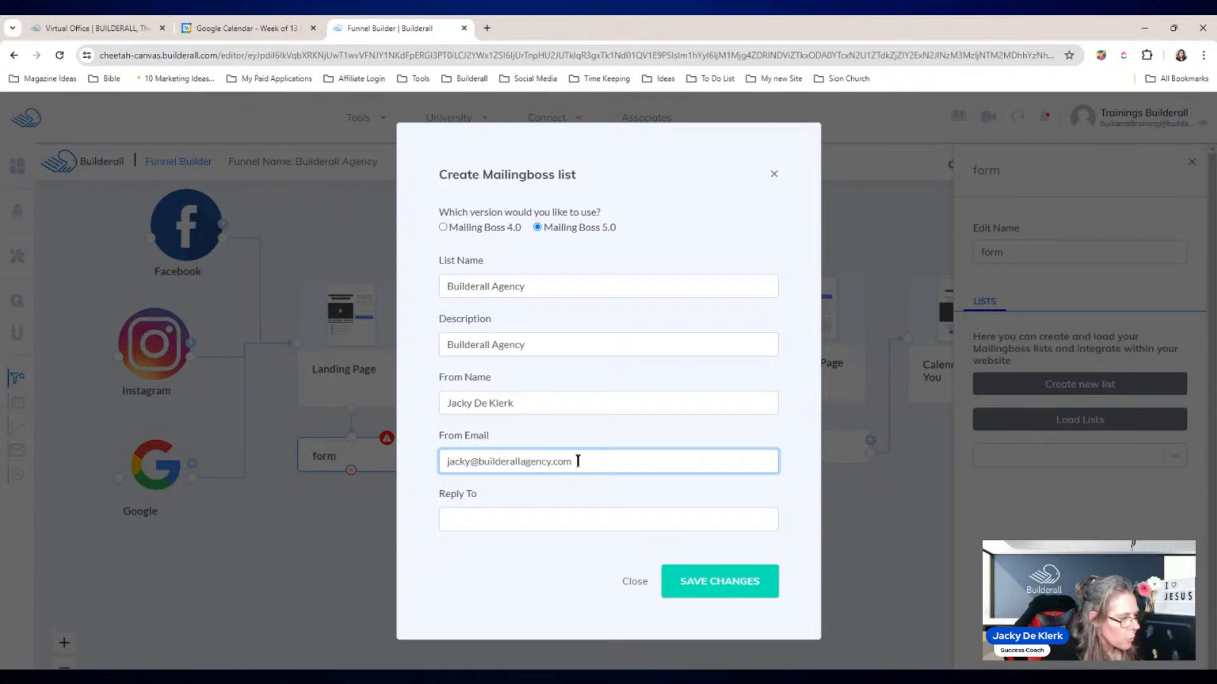
pyautogui.moveTo(598, 464); pyautogui.dragTo(446, 461)
pyautogui.hotkey('ctrl', 'c')
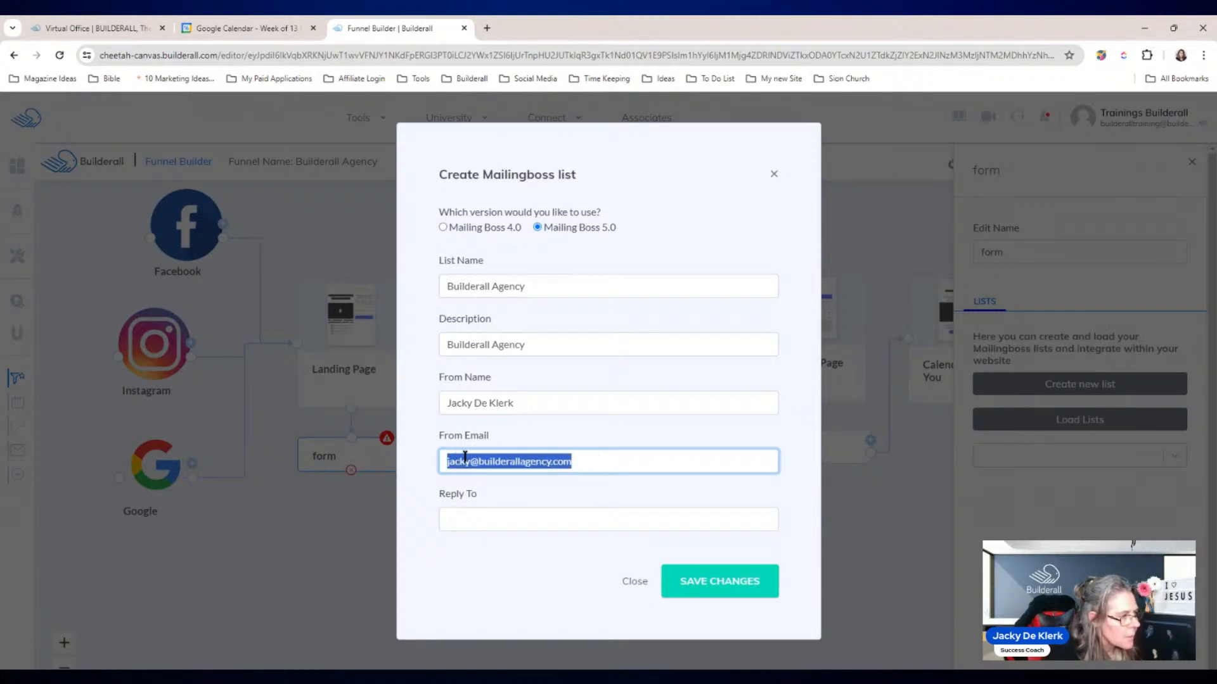
pyautogui.click(470, 518)
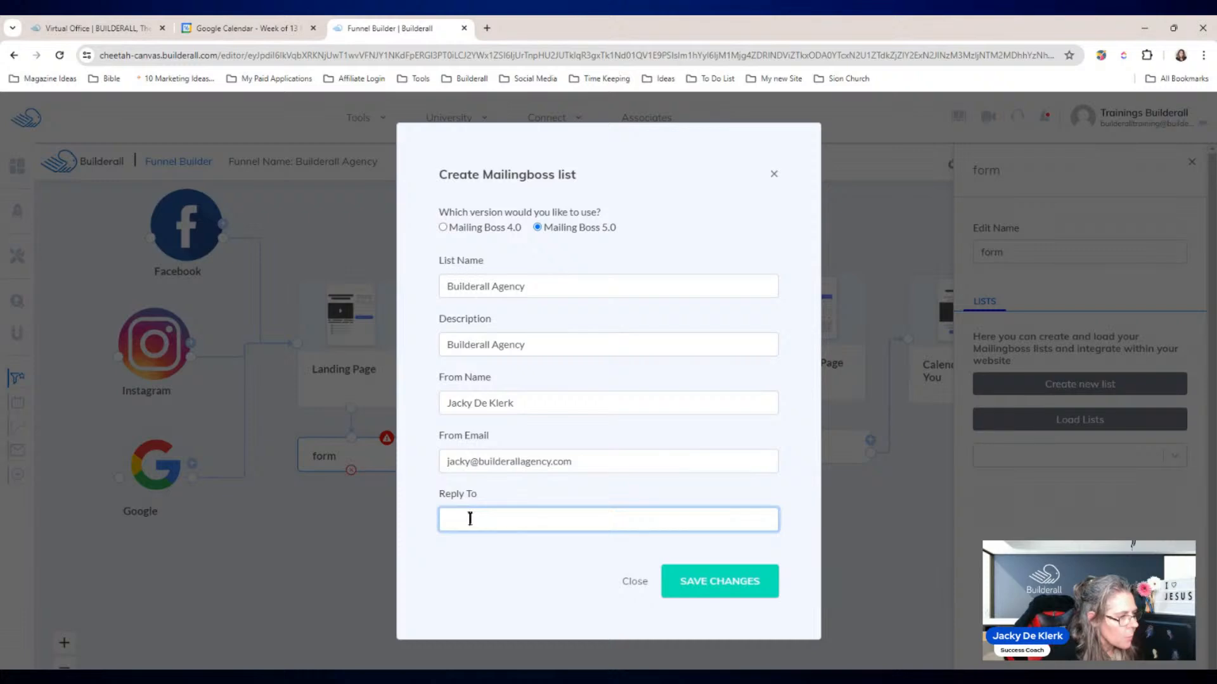
pyautogui.hotkey('ctrl', 'v')
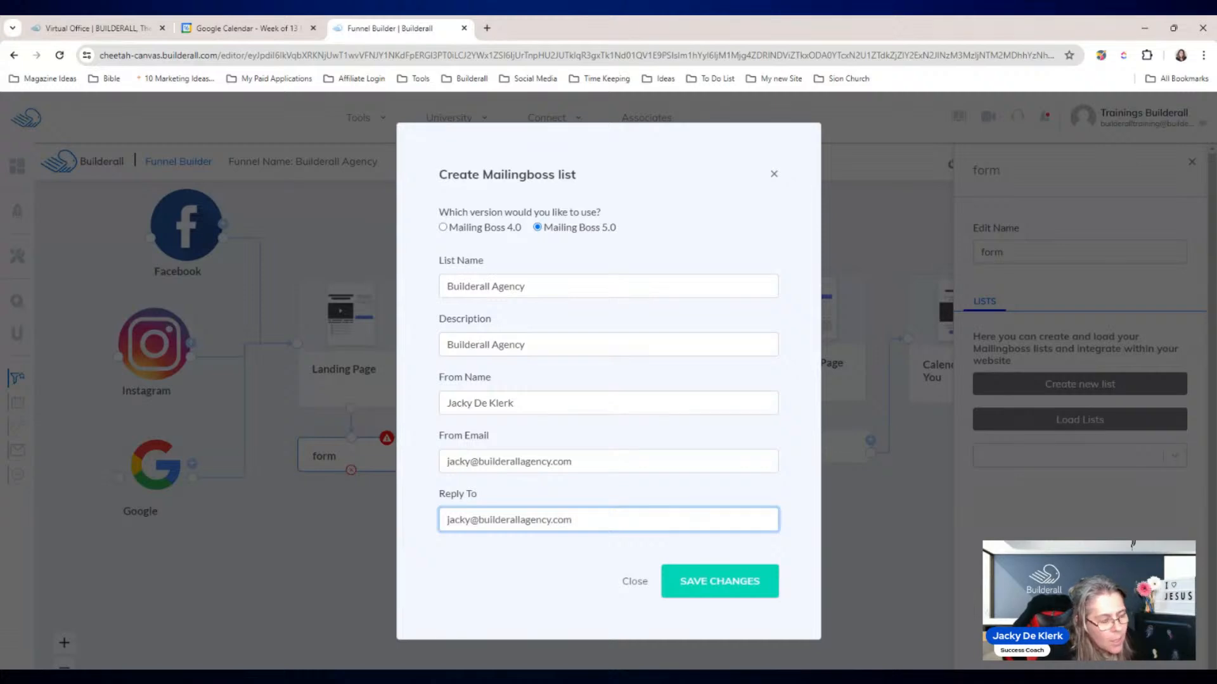
pyautogui.click(724, 584)
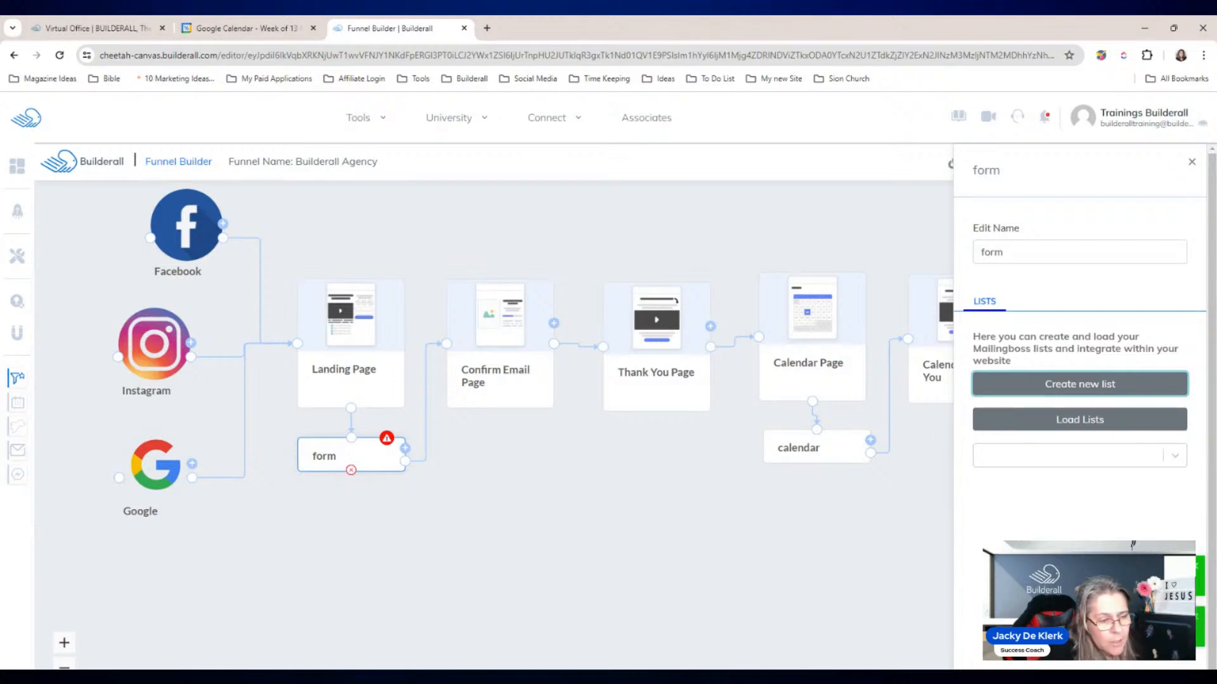
# Step: Link the form to the Default Form / Builderall Agency Mailingboss list
pyautogui.click(1174, 456)
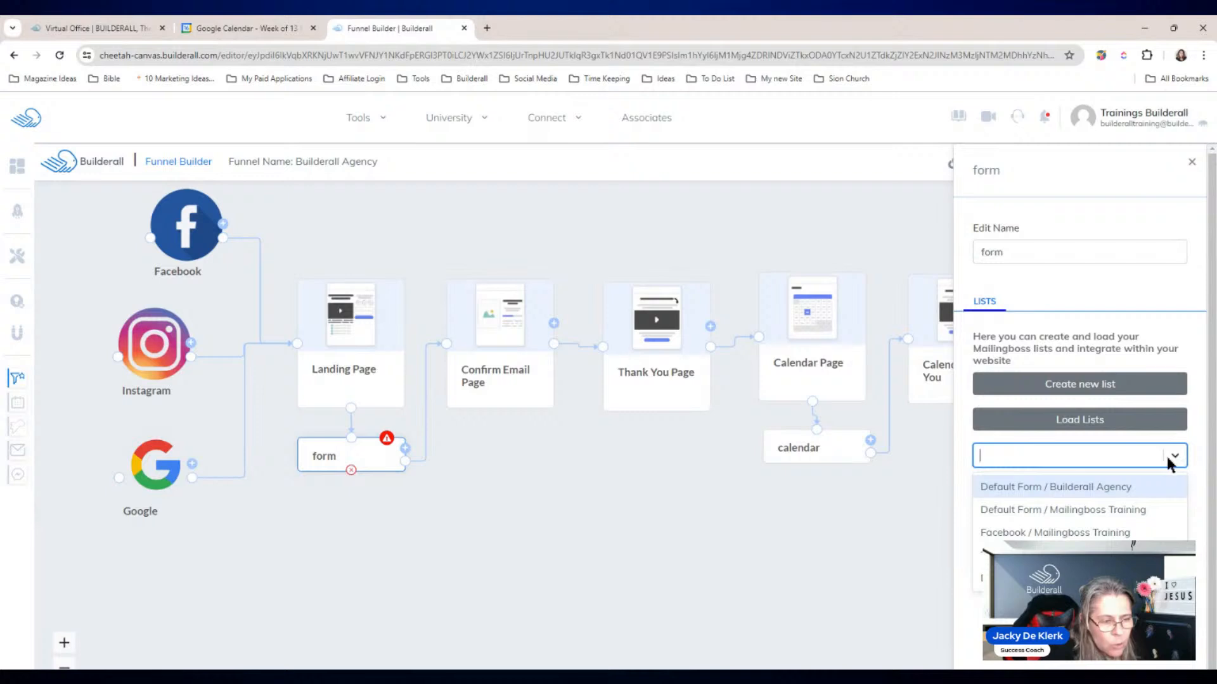
pyautogui.click(1059, 487)
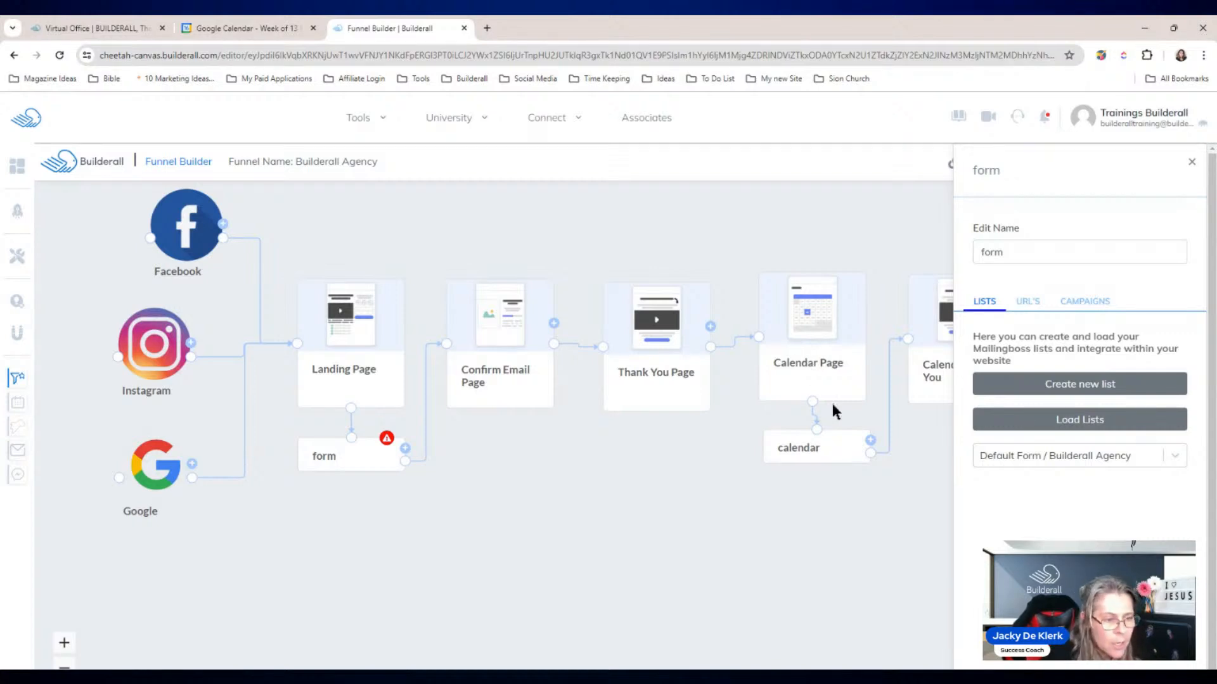
# Step: Create a new campaign named 'Welcome Email' sent to future users only
pyautogui.click(1097, 304)
pyautogui.click(1080, 344)
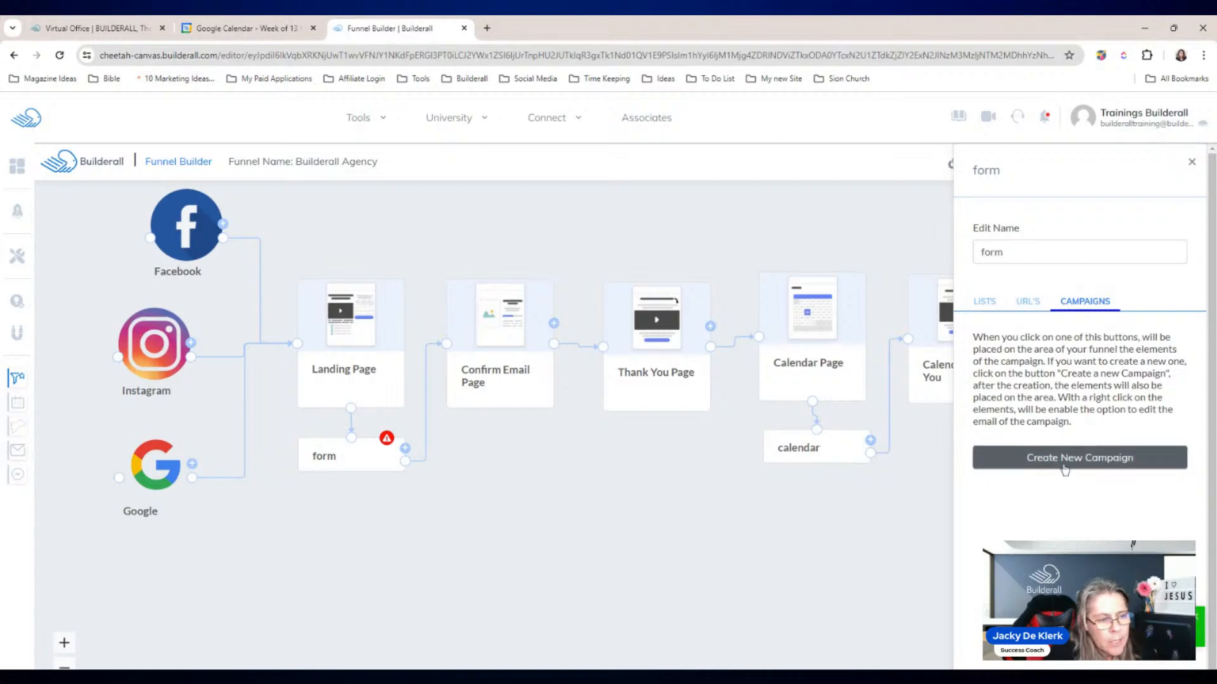
pyautogui.click(1078, 463)
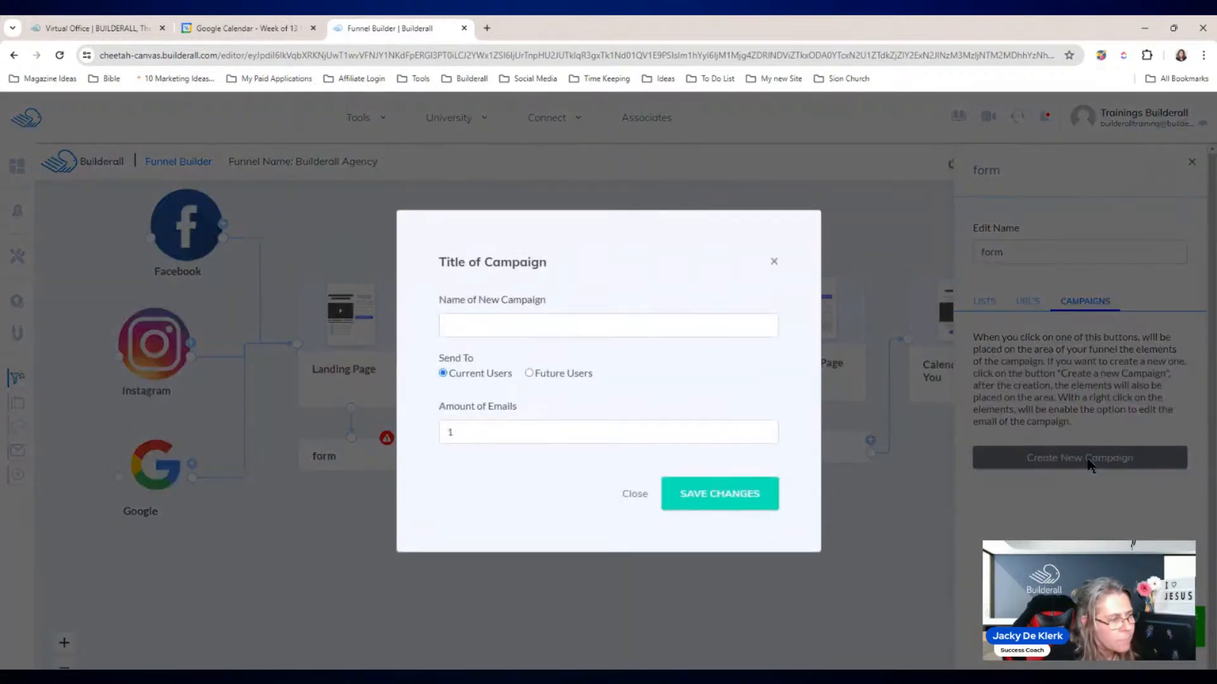
pyautogui.click(574, 323)
pyautogui.write('Welcome Email')
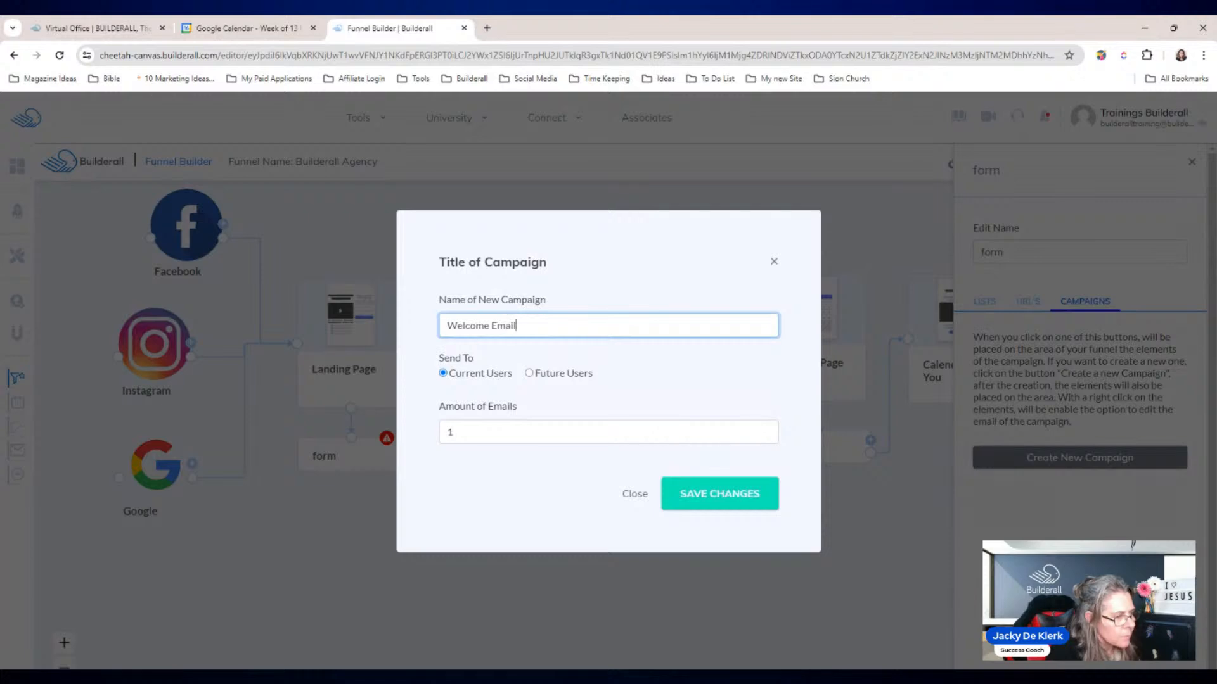
pyautogui.click(529, 373)
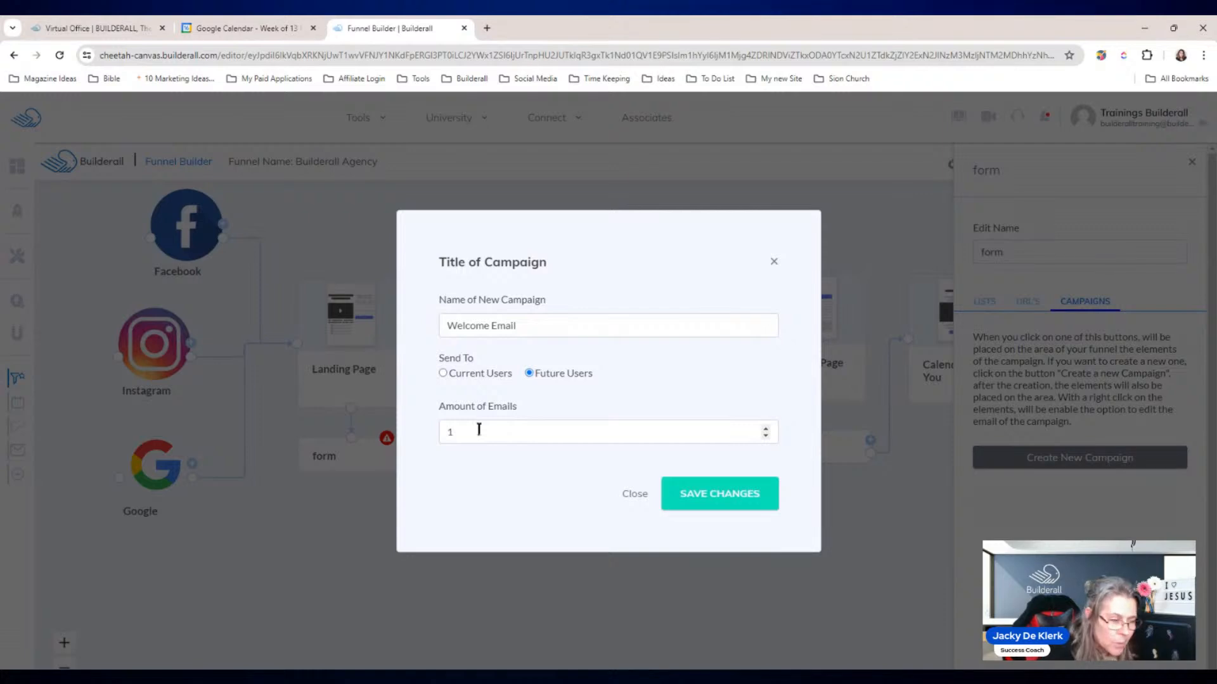
pyautogui.click(718, 496)
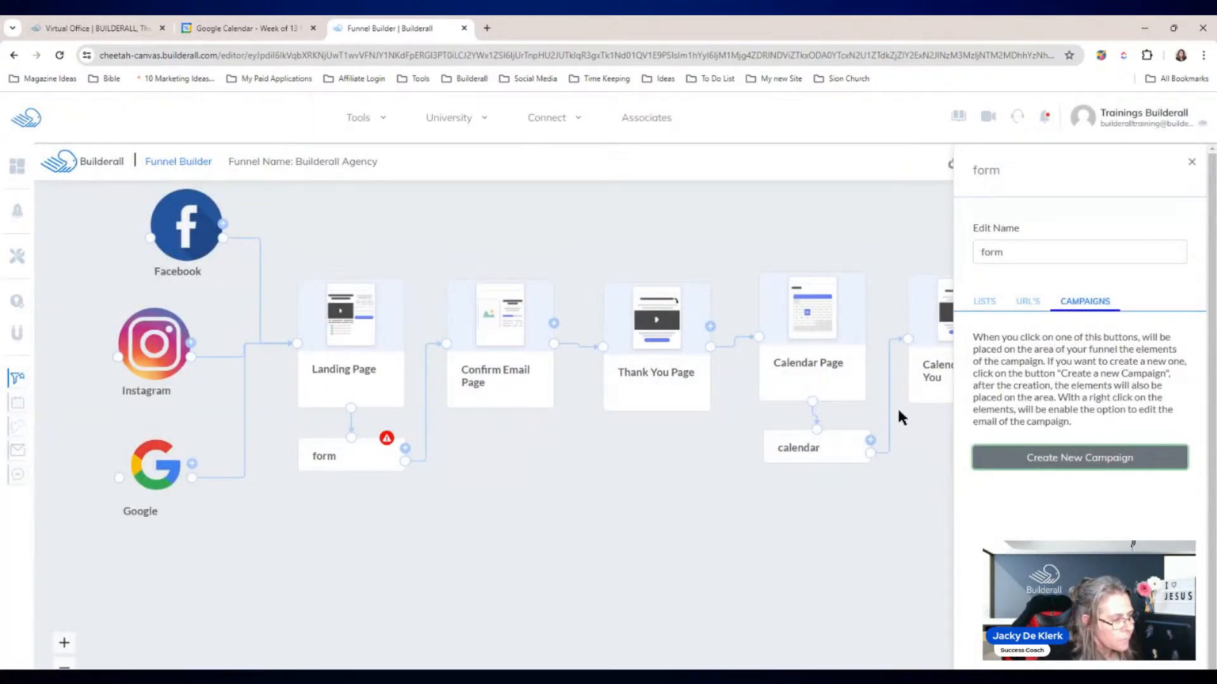
# Step: Place the Email Campaign node below the funnel pages with the Email node beside it
pyautogui.click(1191, 163)
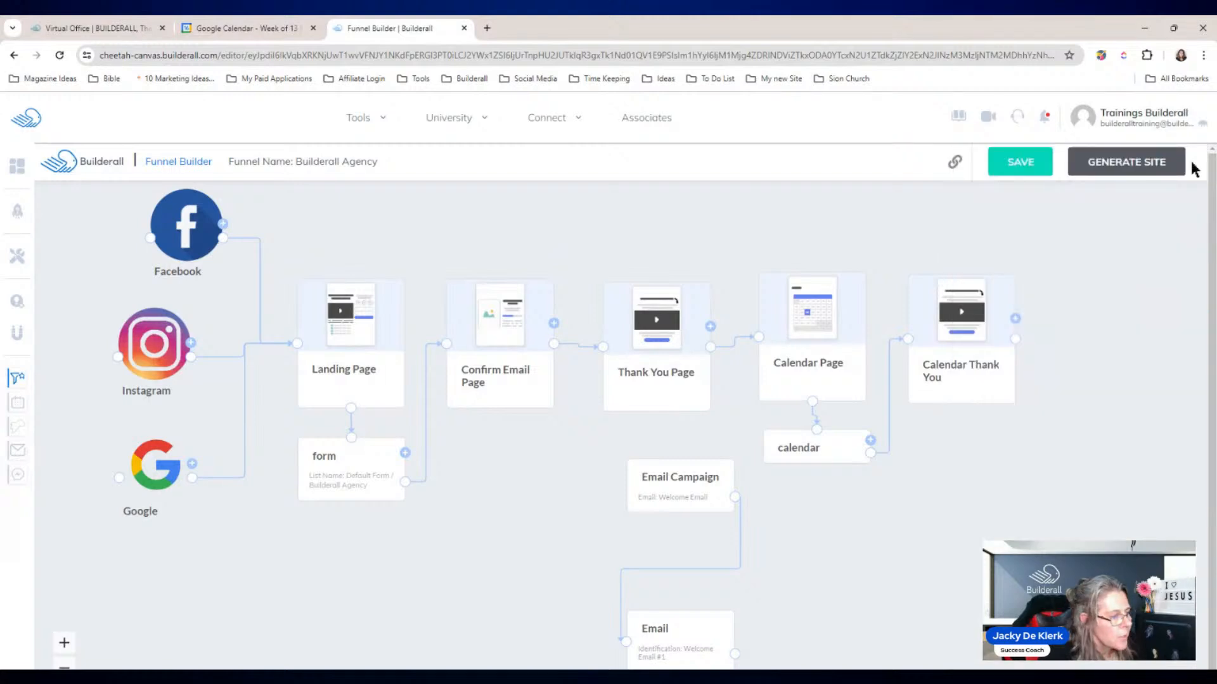
pyautogui.moveTo(663, 477); pyautogui.dragTo(448, 537)
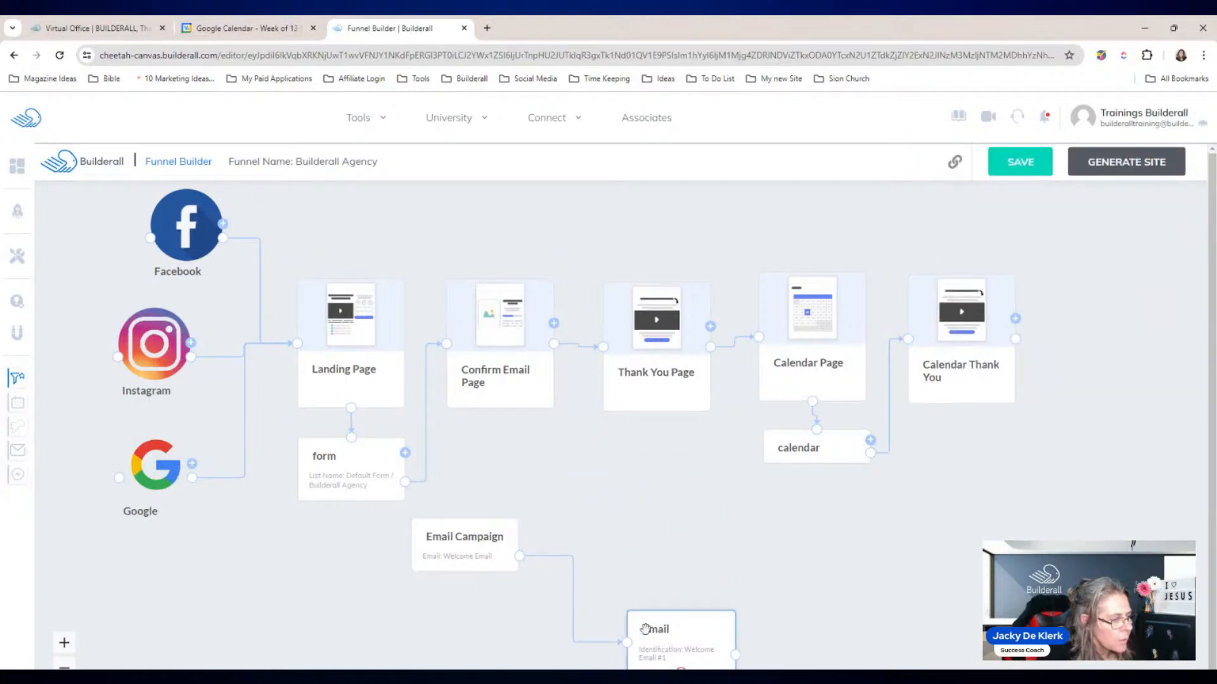
pyautogui.moveTo(653, 629); pyautogui.dragTo(563, 577)
pyautogui.moveTo(727, 580); pyautogui.dragTo(704, 545)
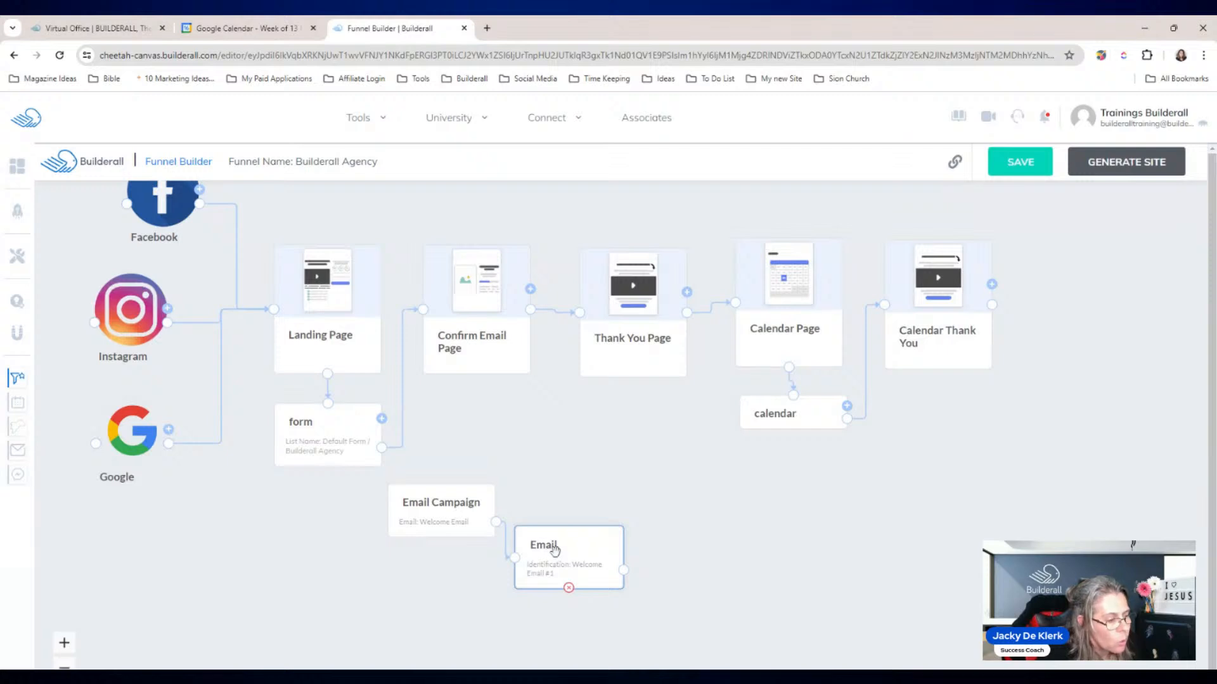
pyautogui.click(555, 549)
# Step: Replace the welcome email's placeholder body with 'Welcome to Builderall Agency' and save changes
pyautogui.click(1043, 180)
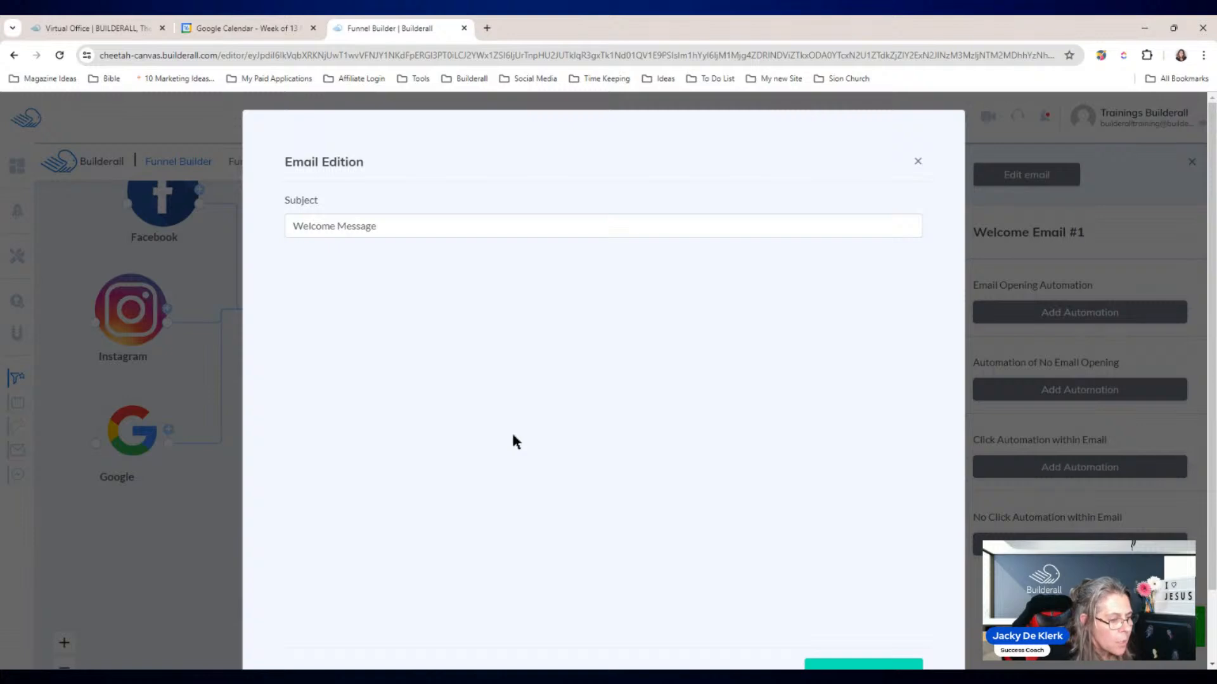
pyautogui.scroll(-2, 566, 390)
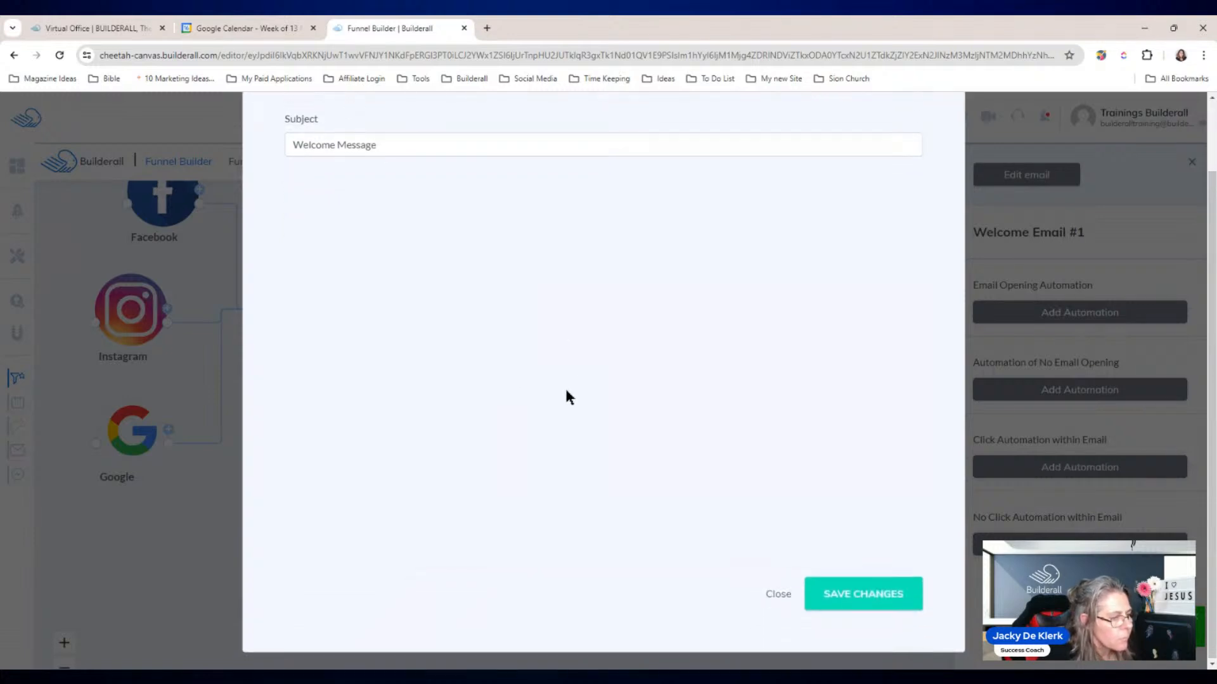
pyautogui.scroll(1, 565, 389)
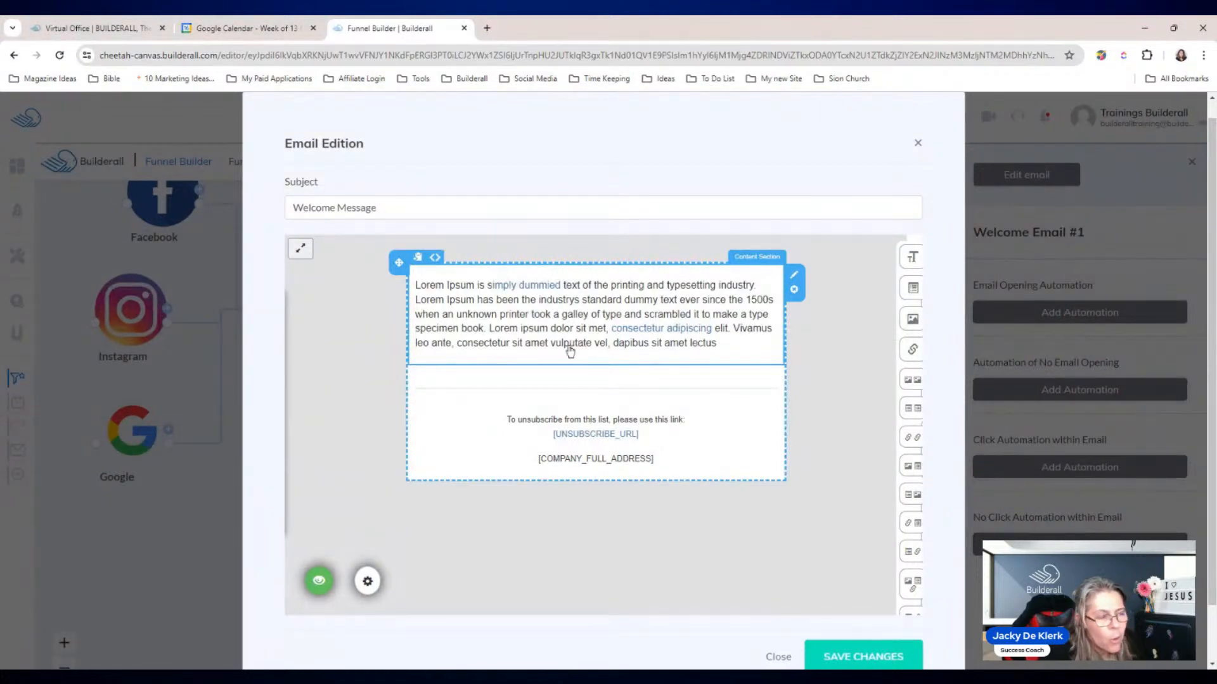
pyautogui.click(720, 342)
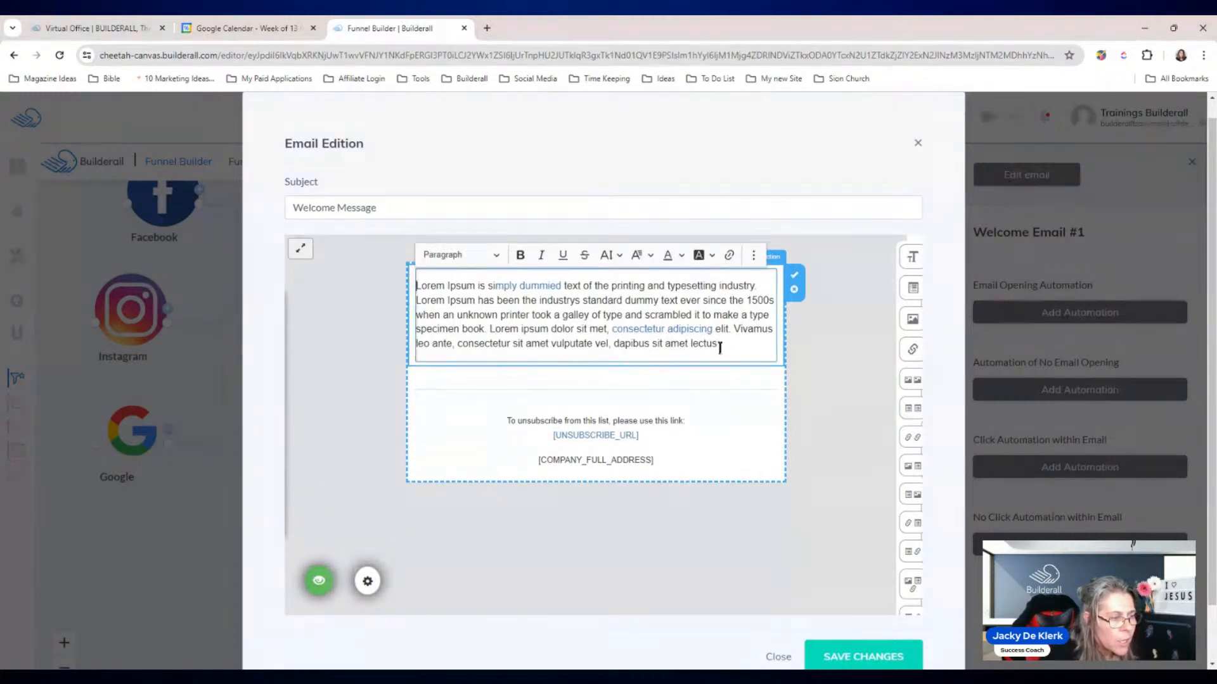
pyautogui.moveTo(718, 347); pyautogui.dragTo(418, 286)
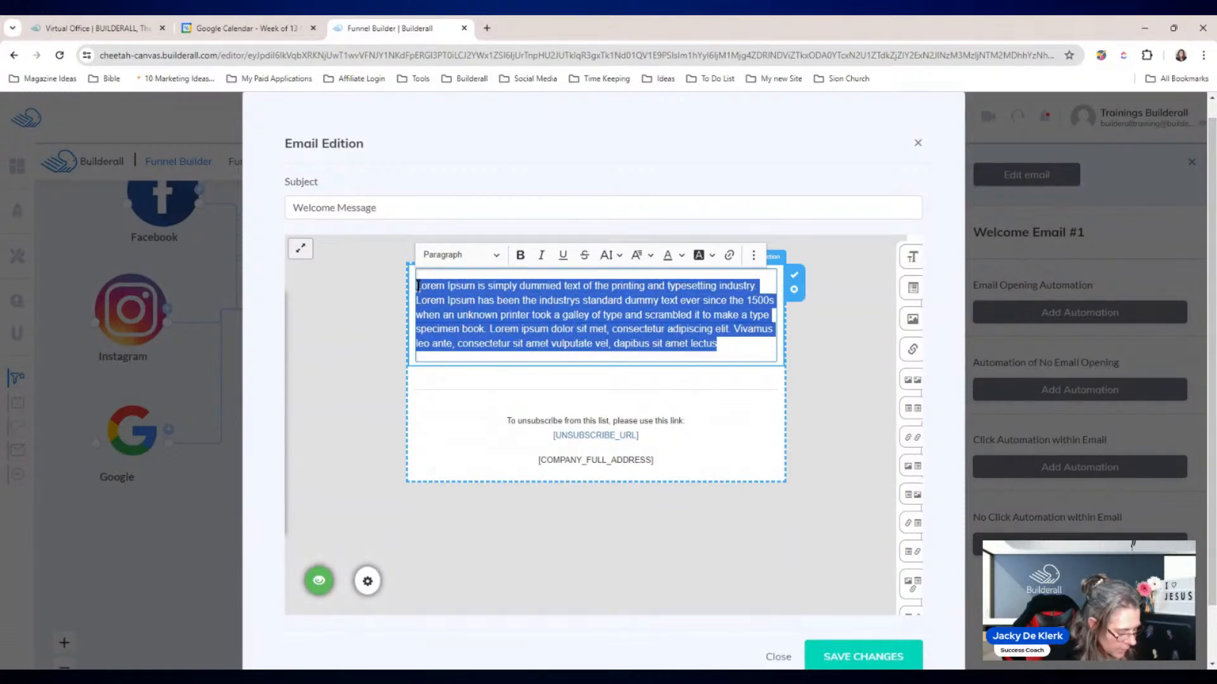
pyautogui.write('Welcome to ')
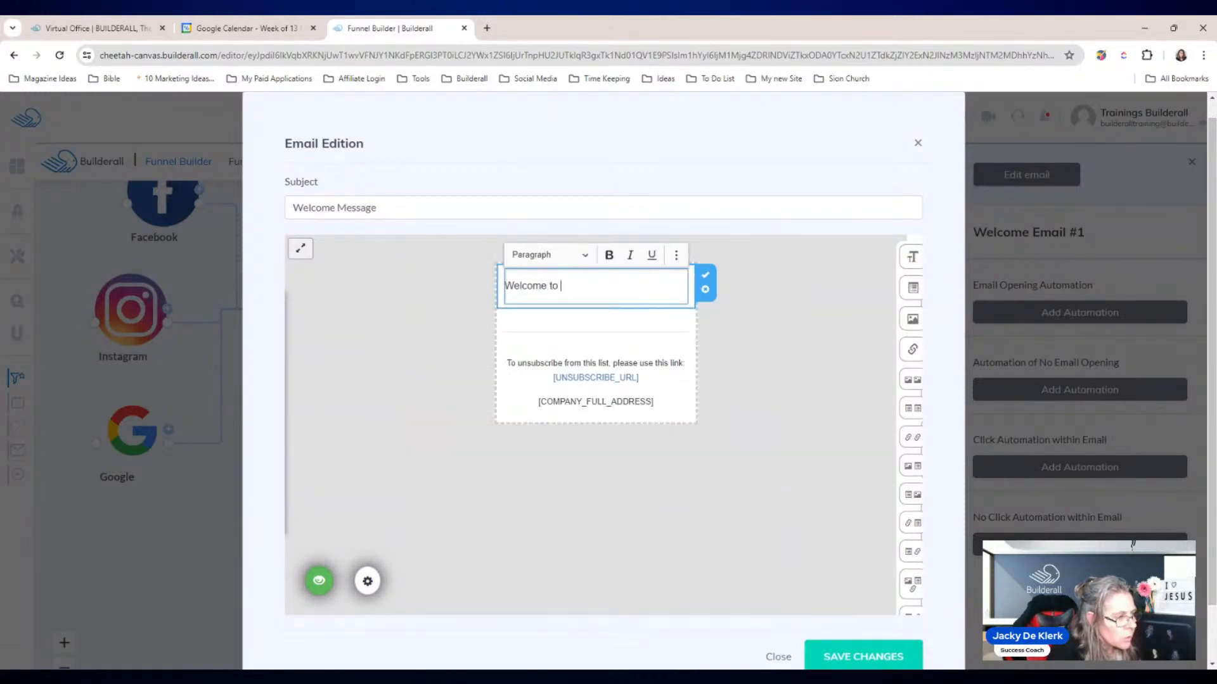
pyautogui.write('Builderall Agency!')
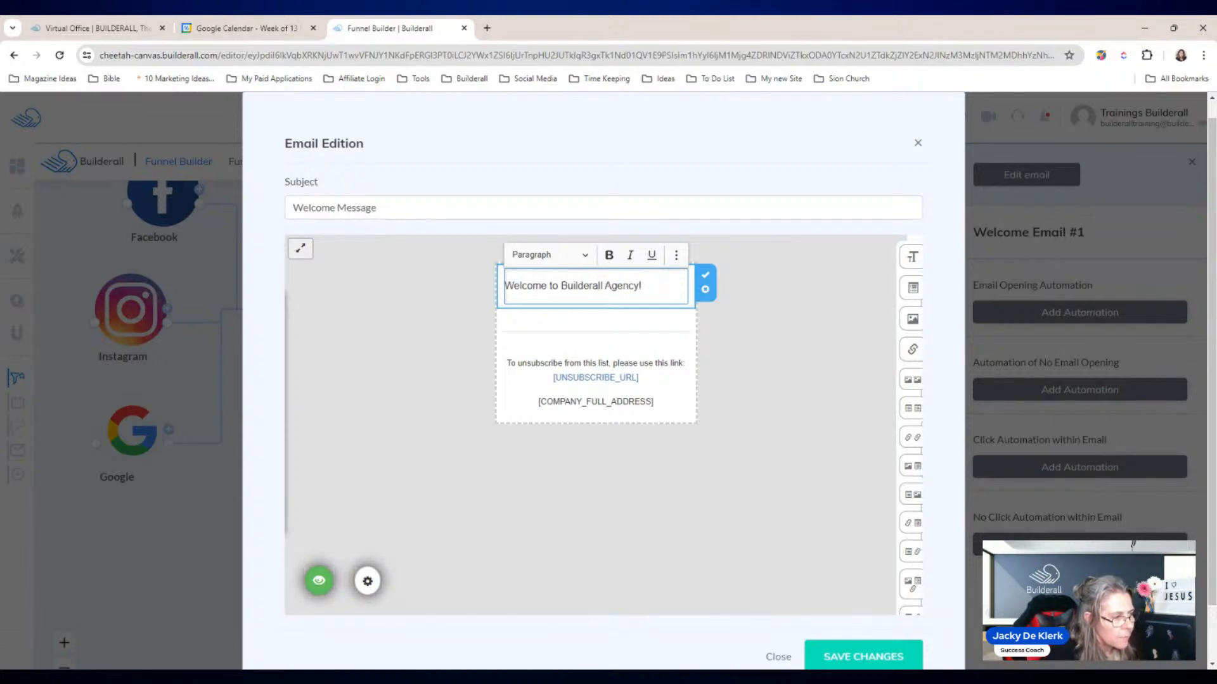
pyautogui.click(705, 275)
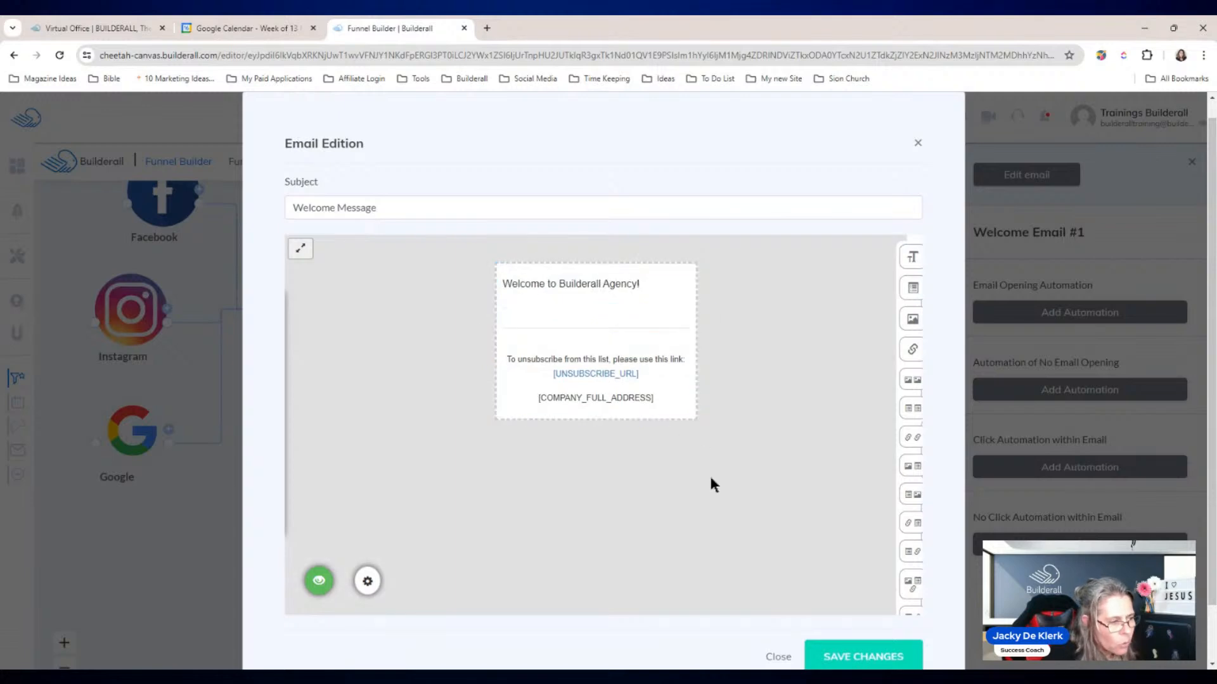
pyautogui.moveTo(916, 251)
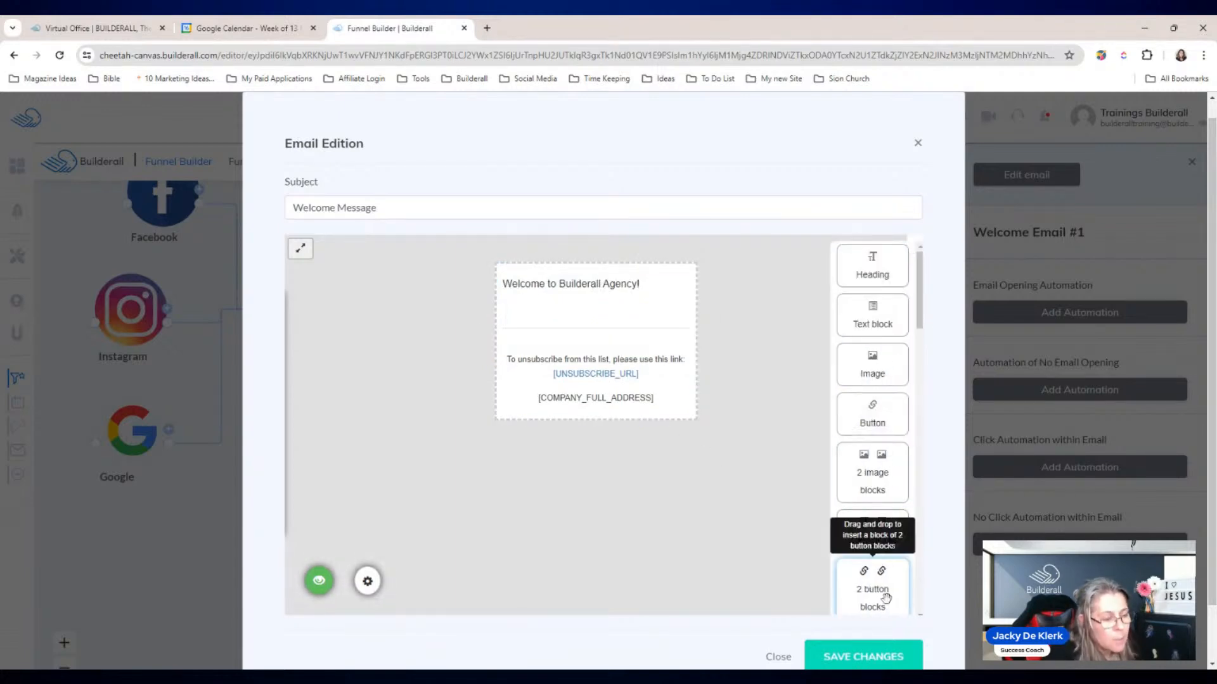
pyautogui.scroll(-3, 872, 380)
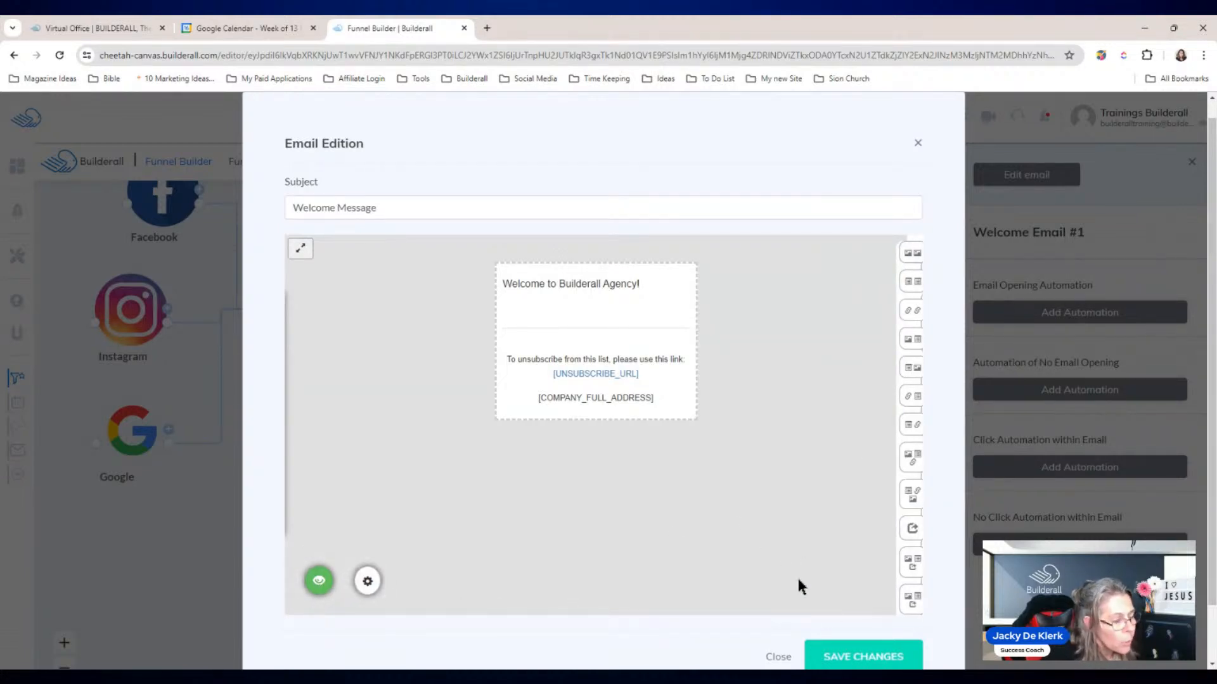
pyautogui.click(864, 656)
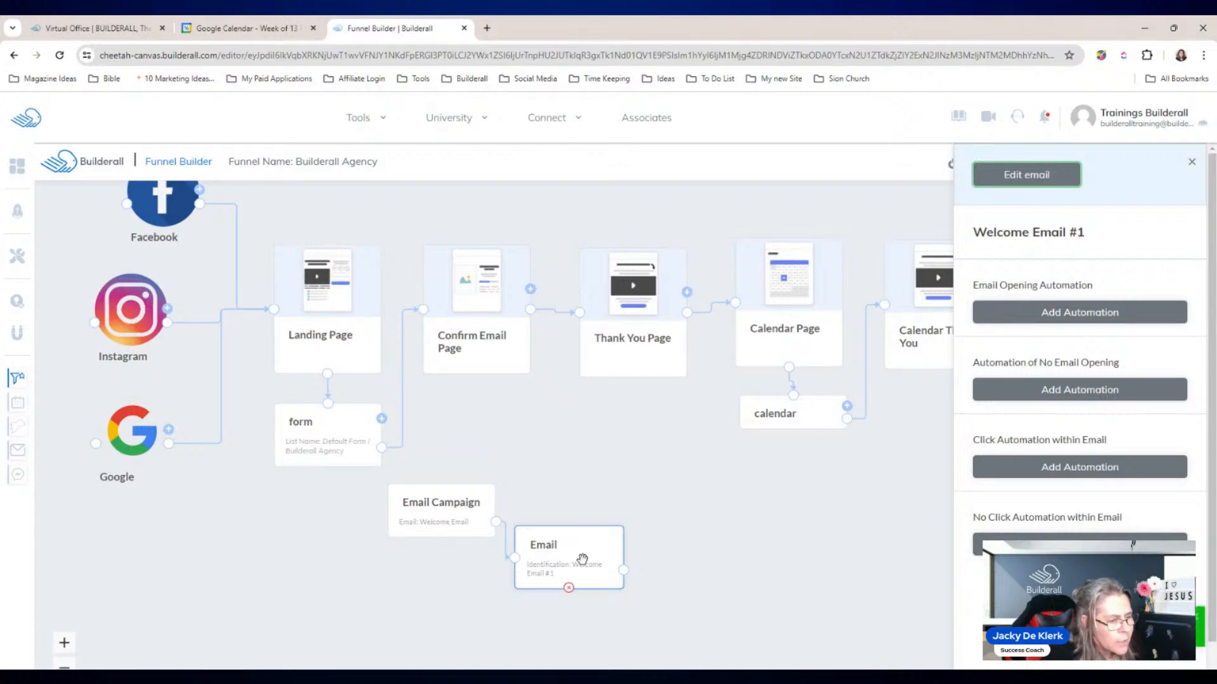
# Step: Nudge the Email node slightly lower and save the funnel
pyautogui.click(1191, 162)
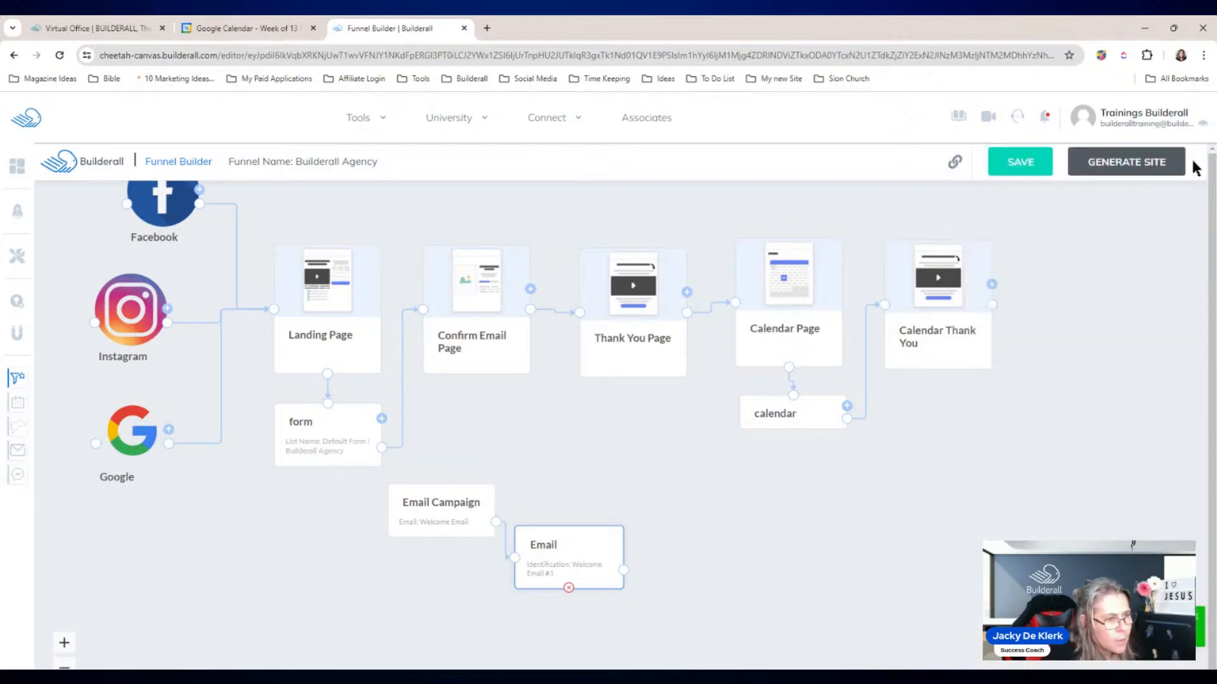
pyautogui.click(1124, 423)
pyautogui.moveTo(594, 563); pyautogui.dragTo(595, 574)
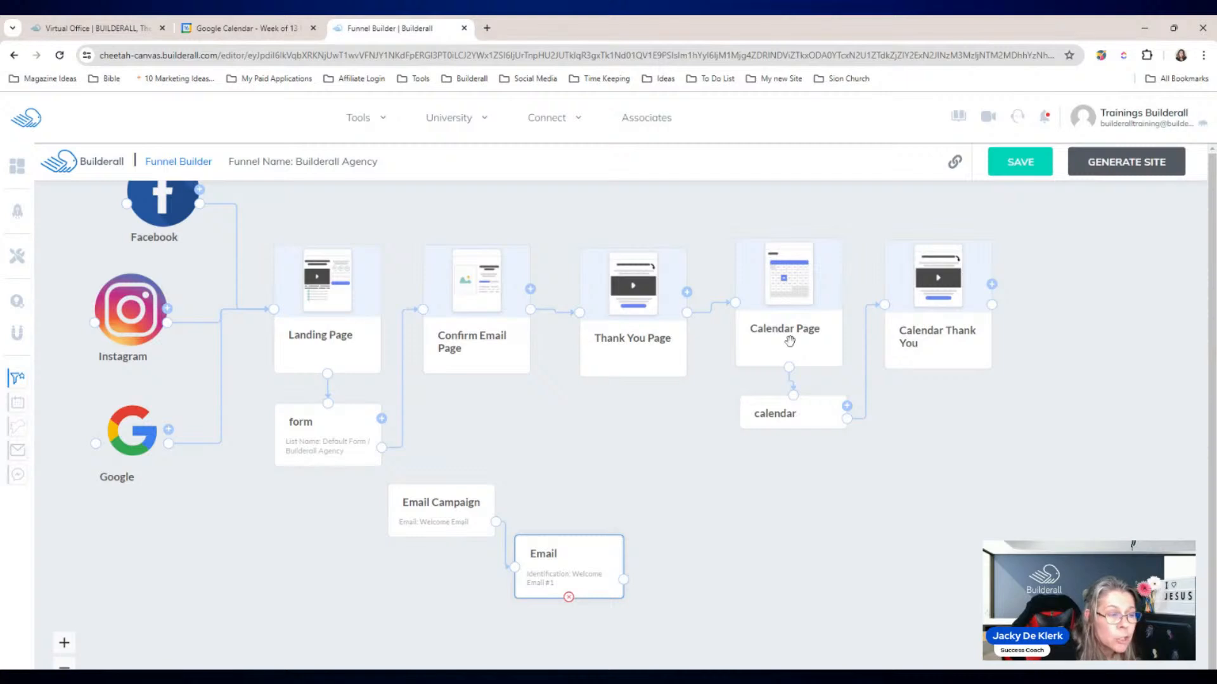
pyautogui.click(1022, 166)
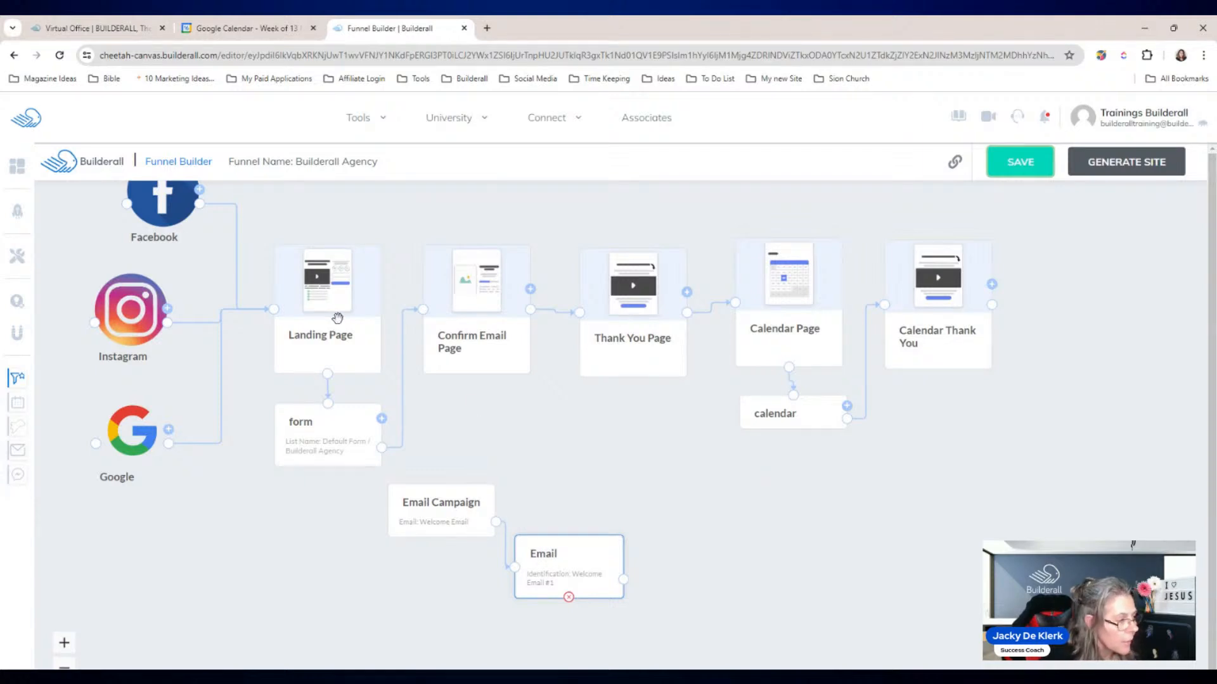
pyautogui.click(320, 278)
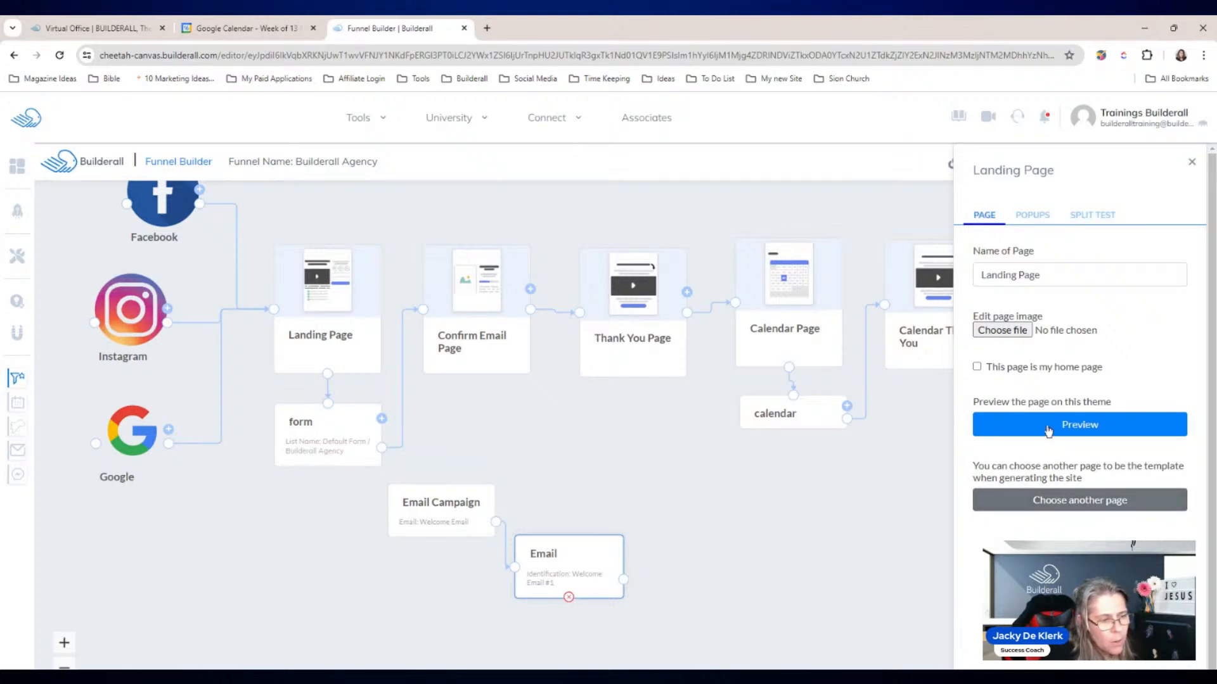
# Step: Set the Landing Page template to FAST TRACK AGENCY's Landing Page
pyautogui.click(1083, 501)
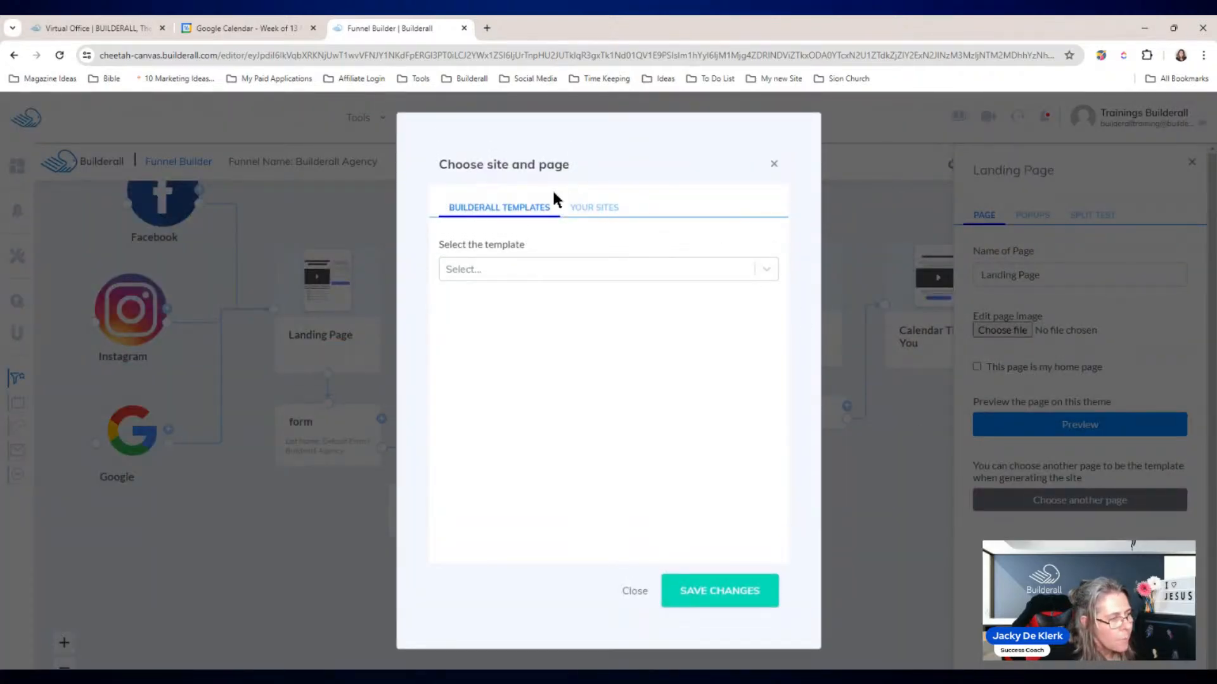
pyautogui.click(607, 212)
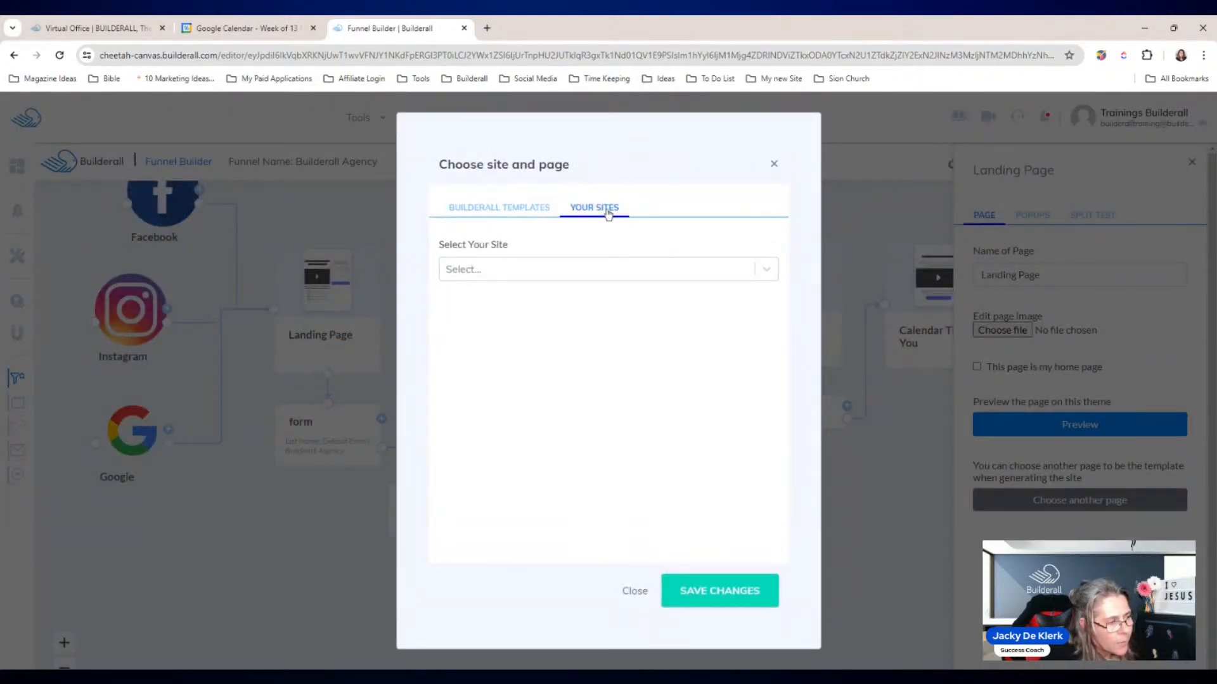
pyautogui.click(759, 270)
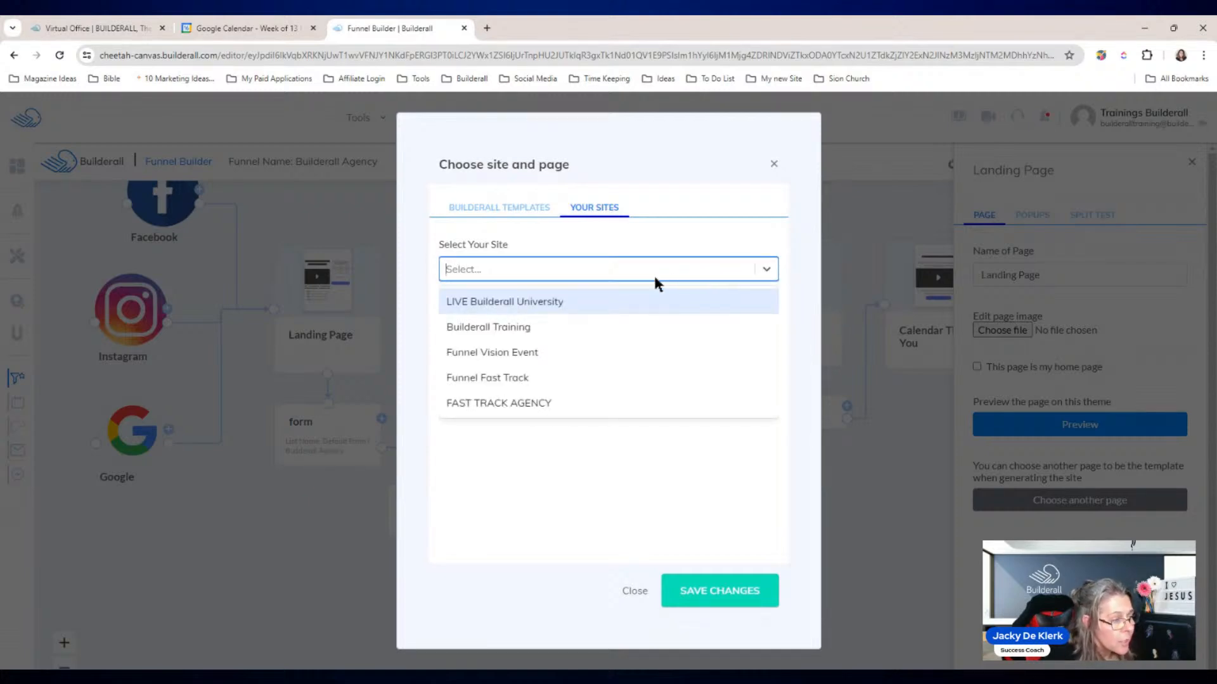
pyautogui.click(497, 403)
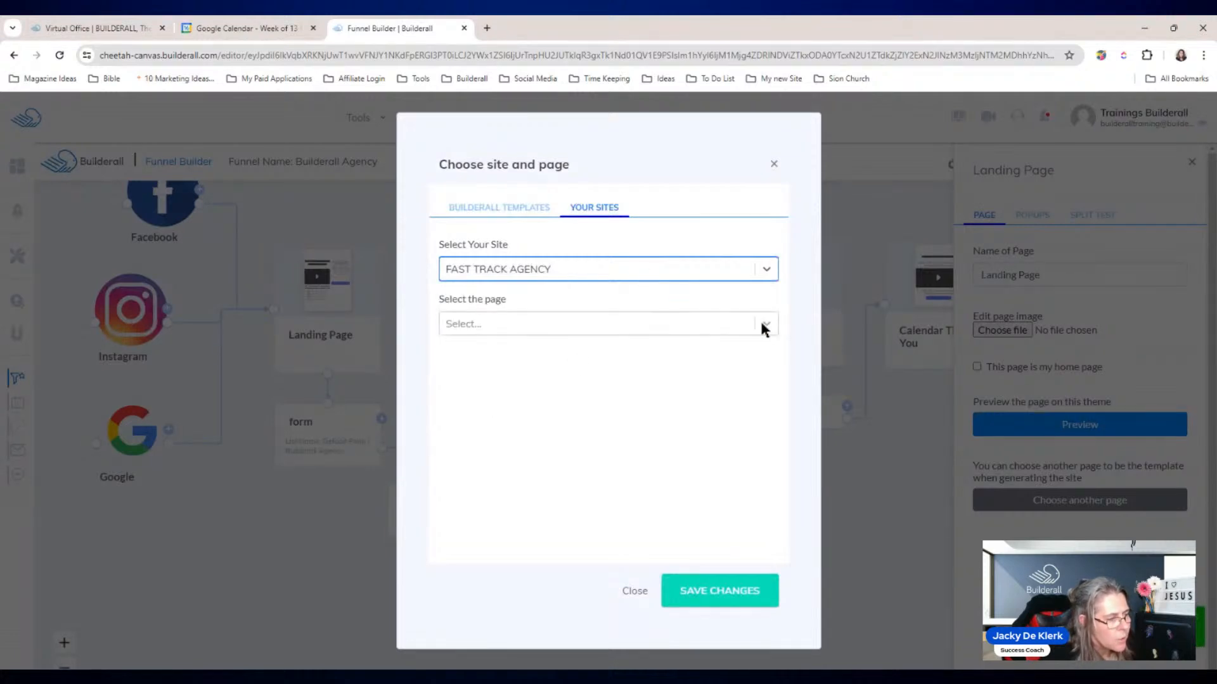
pyautogui.click(762, 325)
pyautogui.click(489, 360)
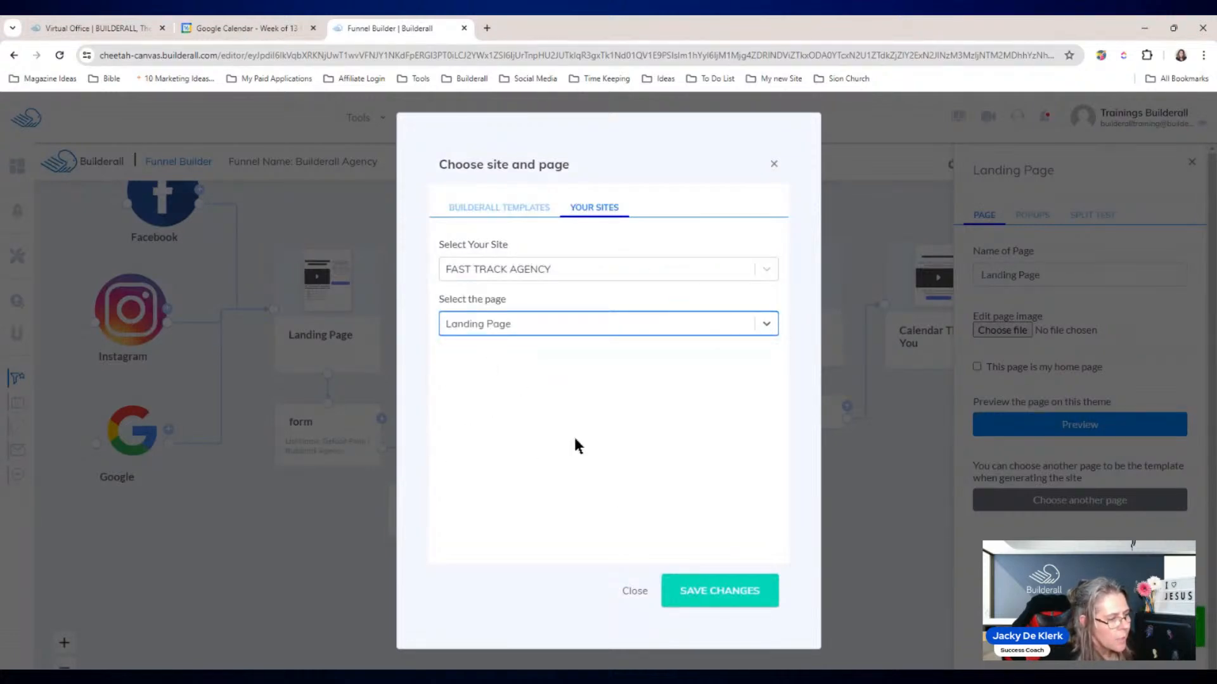
pyautogui.click(695, 592)
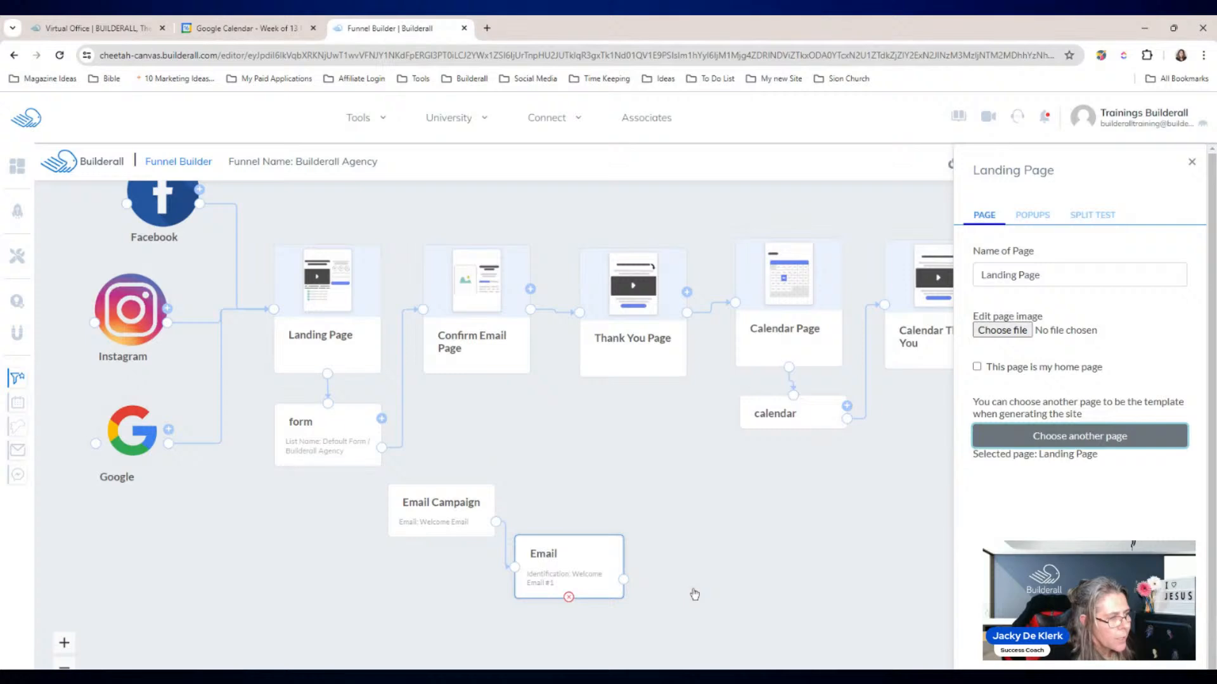
# Step: Set the Confirm Email Page template to FAST TRACK AGENCY's Confirm Email page
pyautogui.click(468, 300)
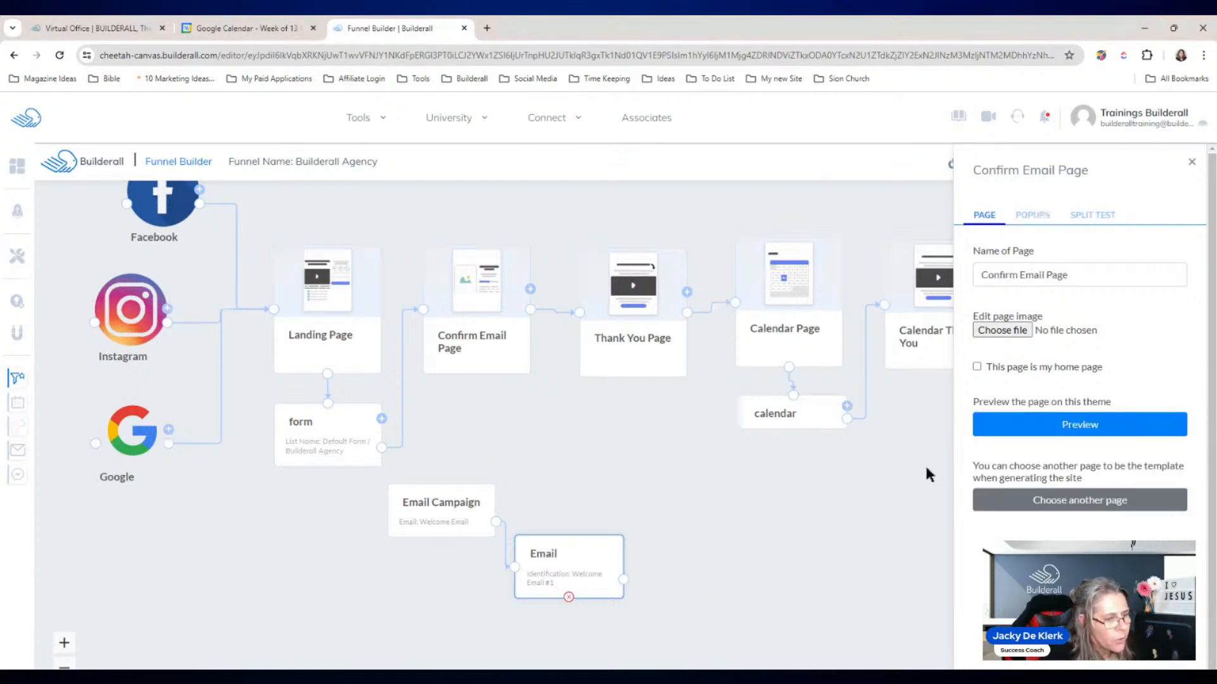
pyautogui.click(1021, 500)
pyautogui.click(593, 207)
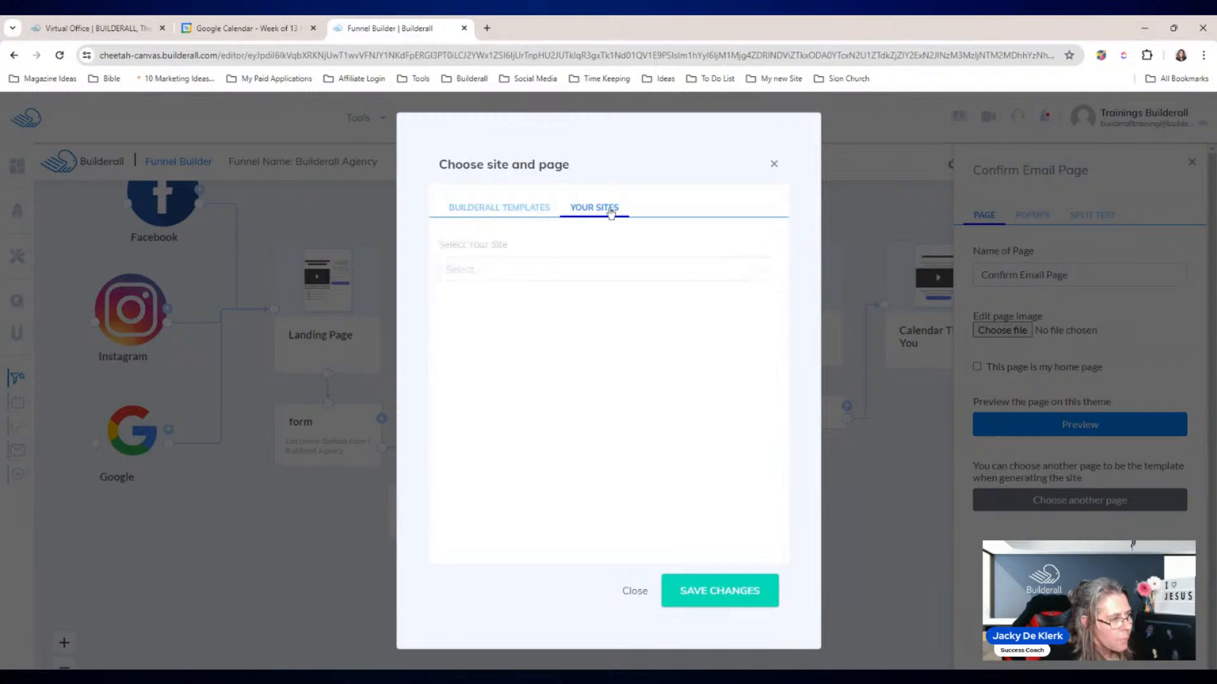
pyautogui.click(580, 266)
pyautogui.click(539, 403)
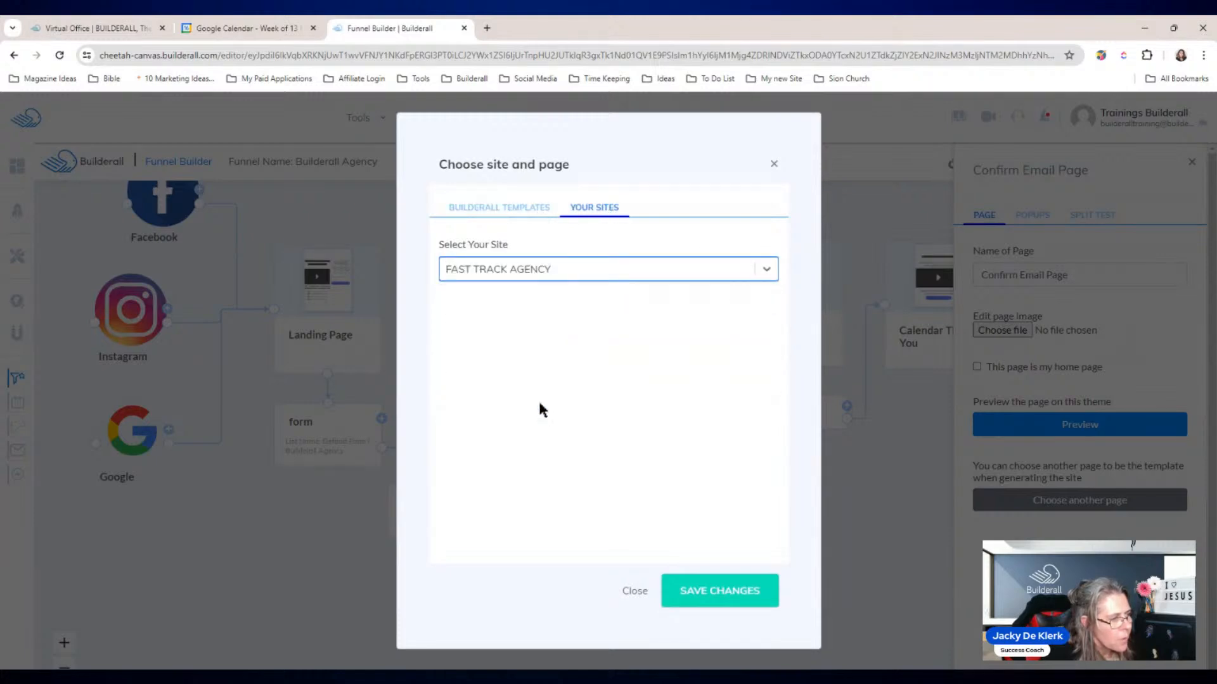
pyautogui.click(758, 325)
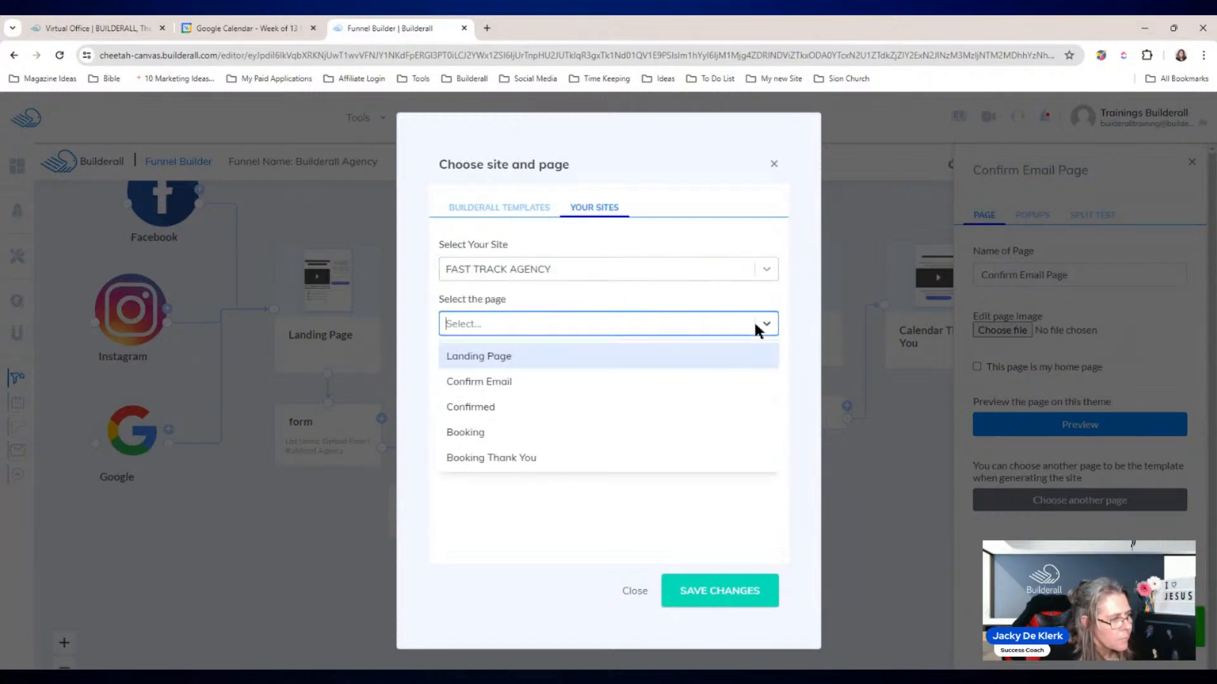
pyautogui.click(558, 381)
pyautogui.click(720, 591)
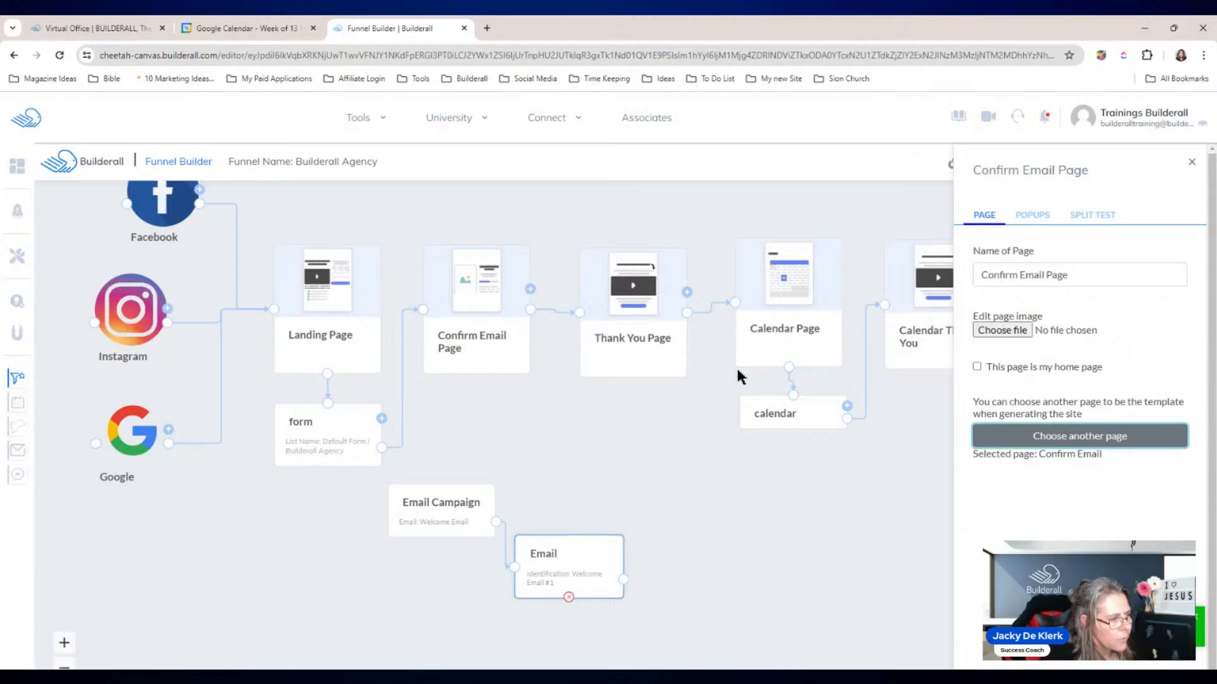
# Step: Set the Thank You Page template to FAST TRACK AGENCY's Confirmed page
pyautogui.click(630, 307)
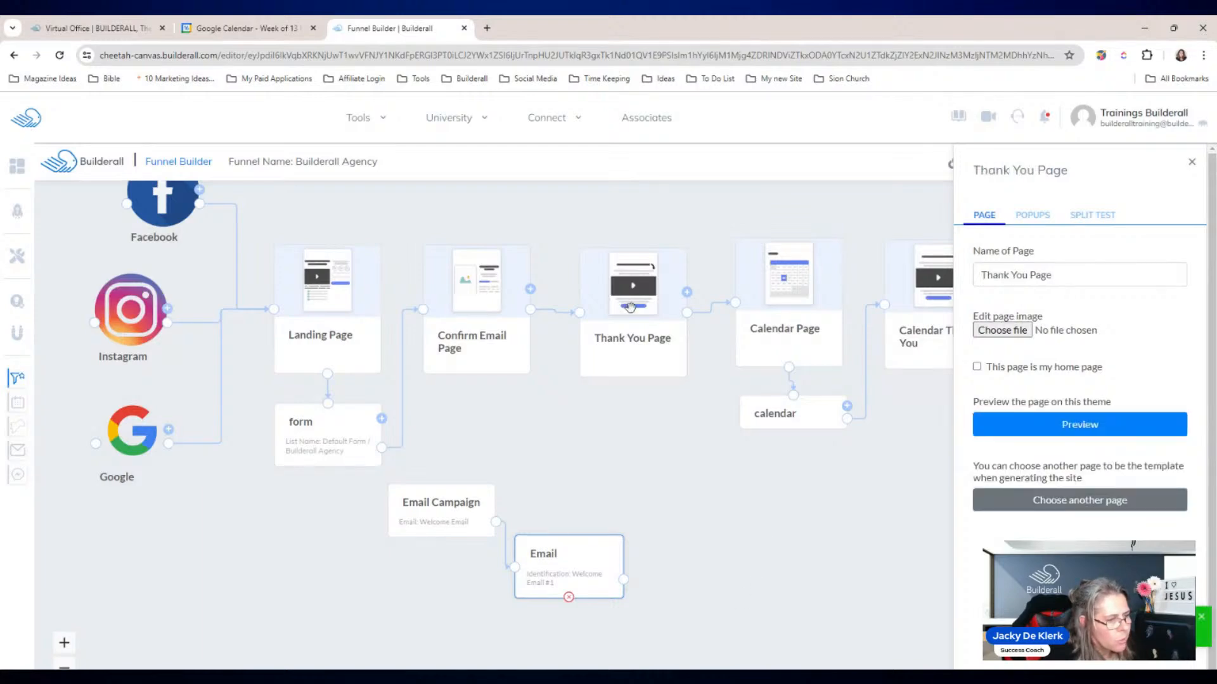
pyautogui.click(1059, 500)
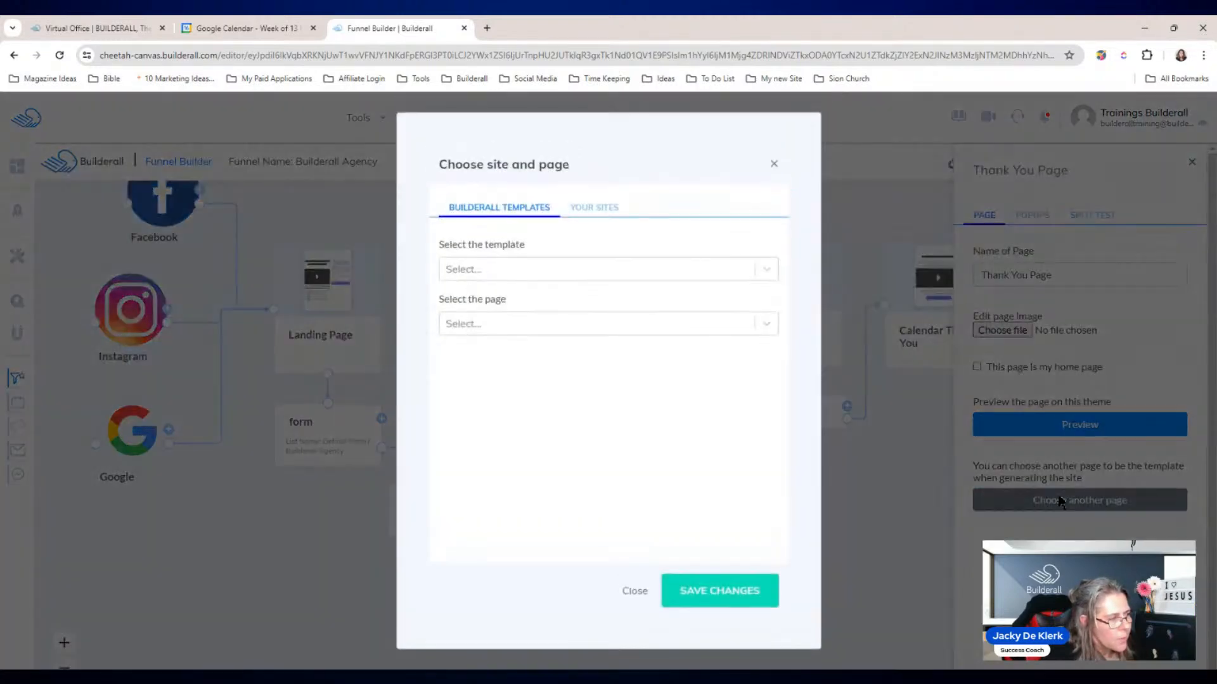
pyautogui.click(767, 267)
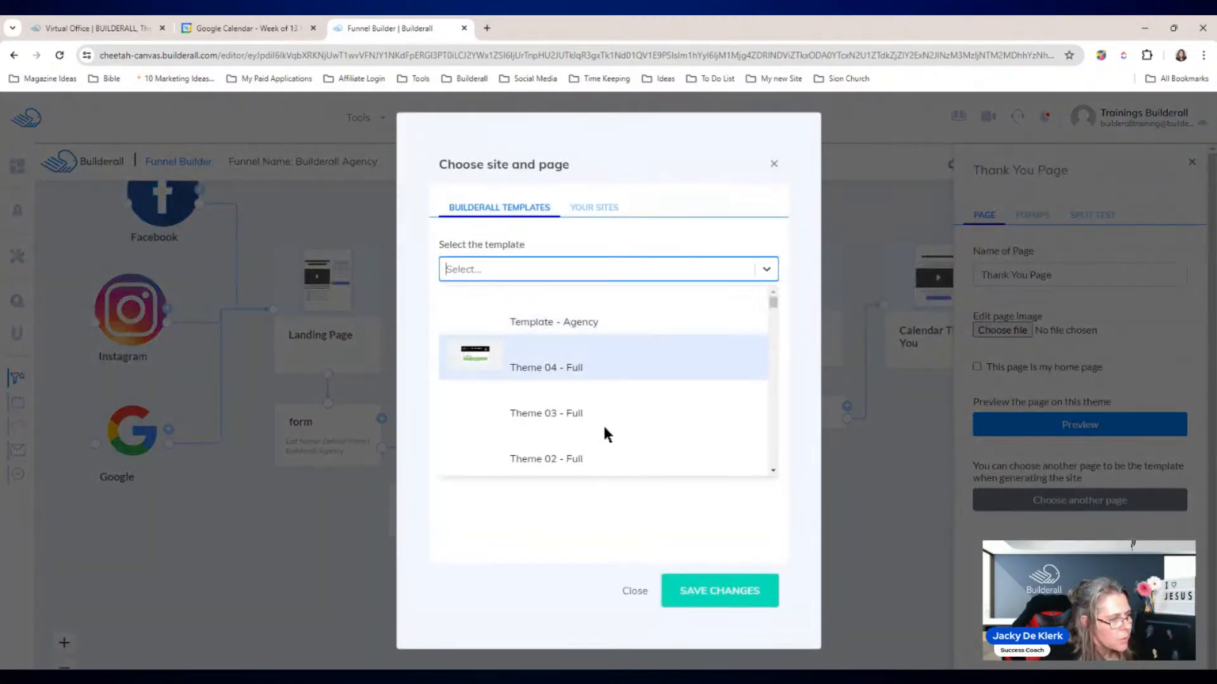
pyautogui.click(599, 207)
pyautogui.click(554, 272)
pyautogui.click(530, 401)
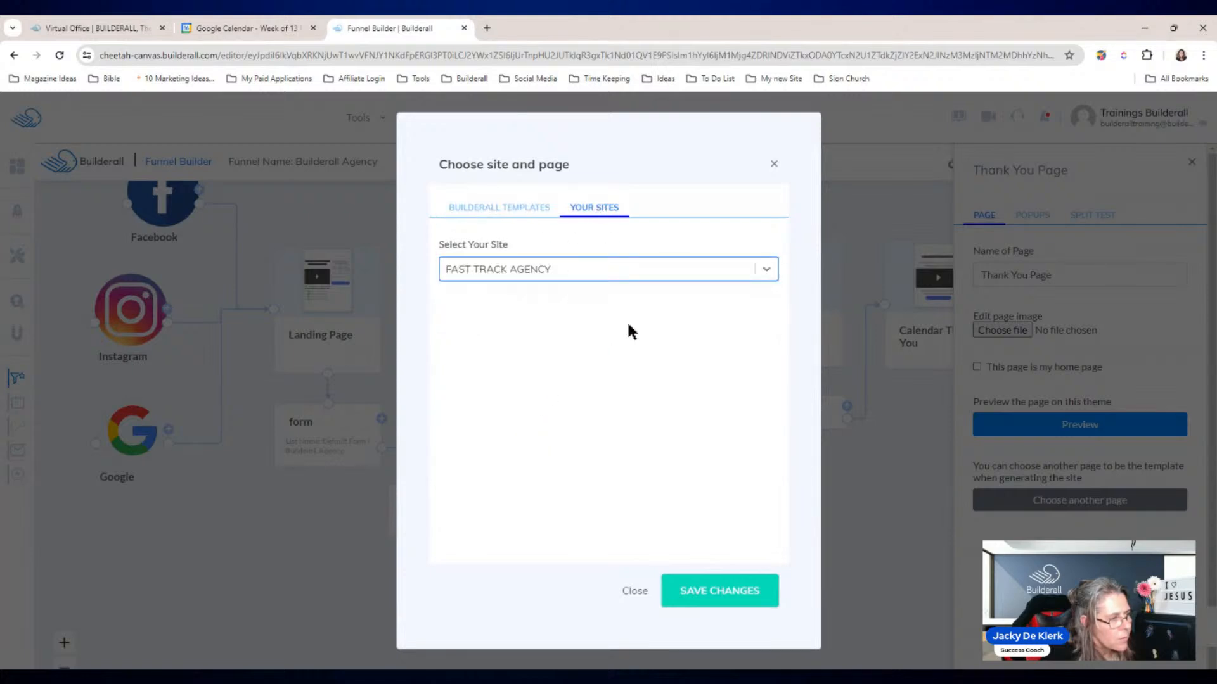
pyautogui.click(698, 322)
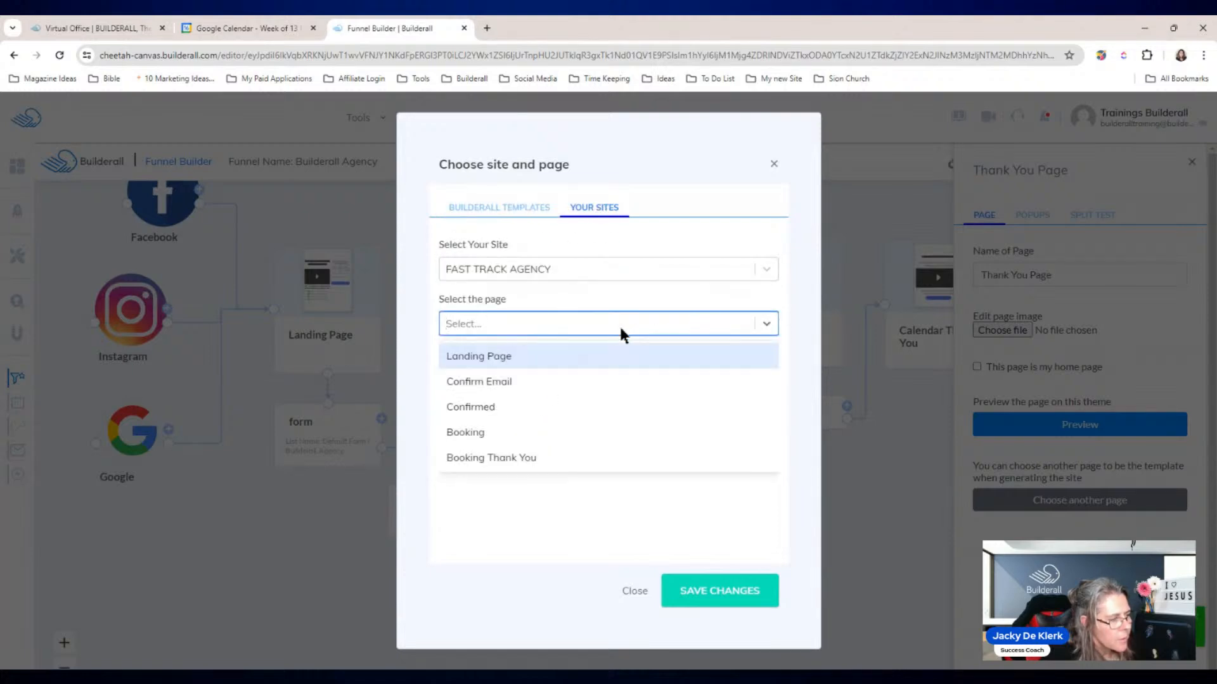
pyautogui.click(488, 406)
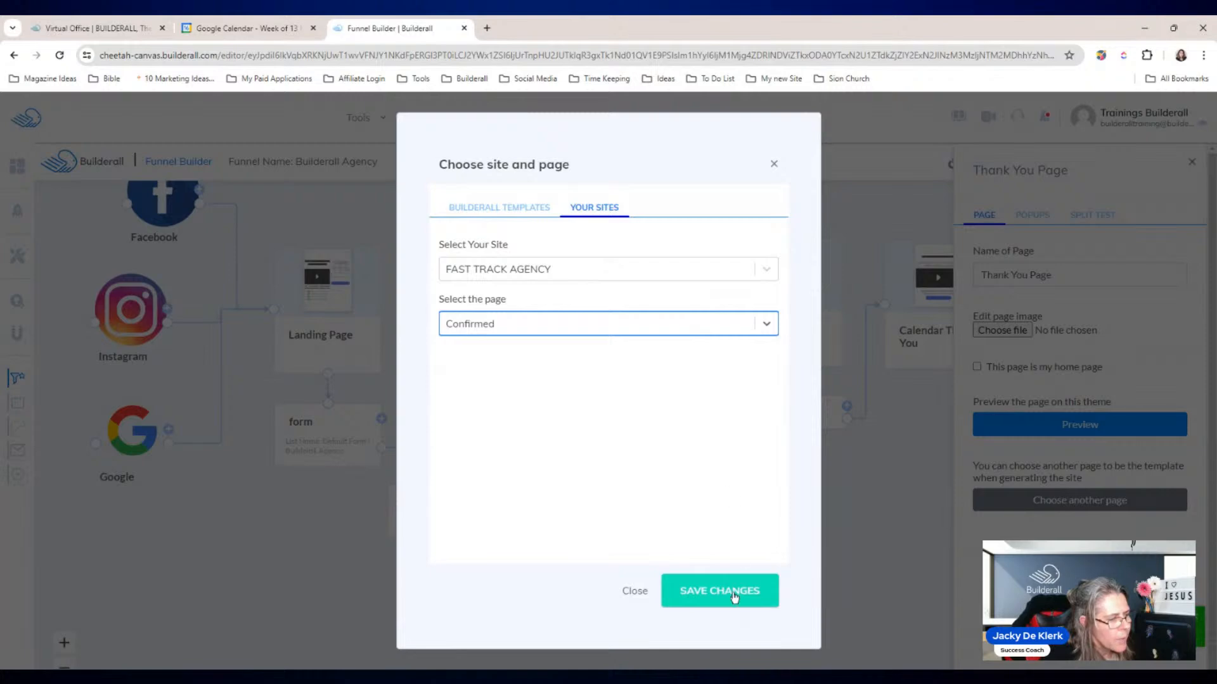
pyautogui.click(735, 596)
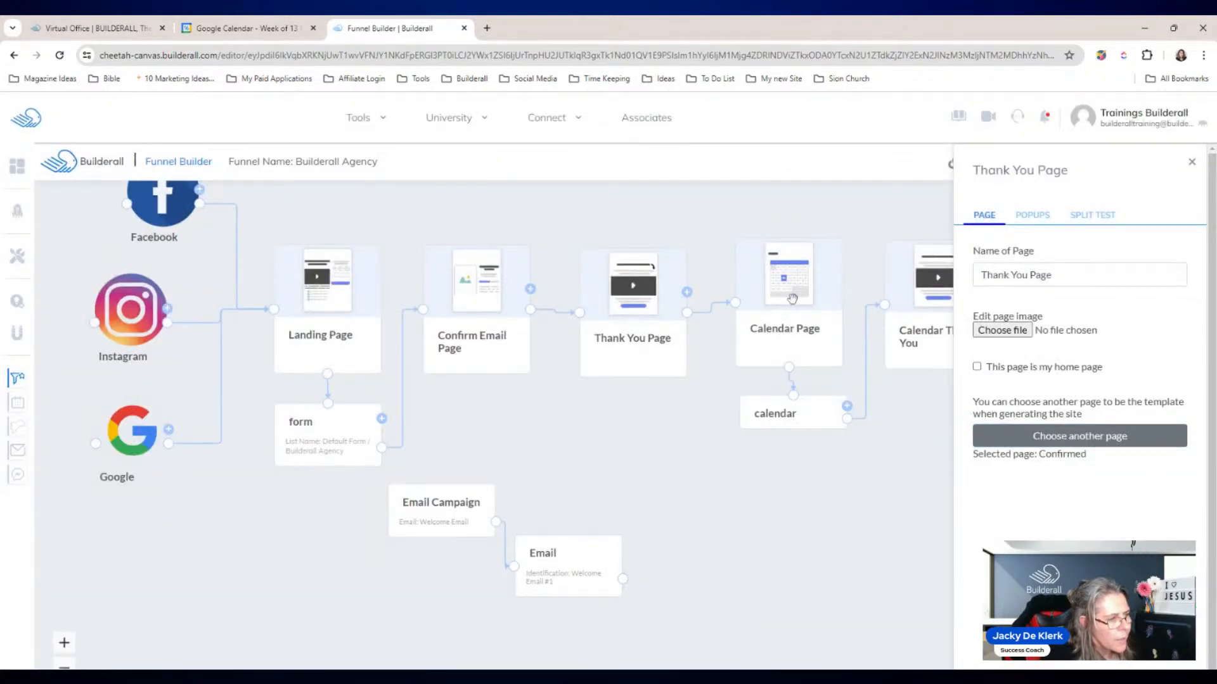
# Step: Set the Calendar Page template to FAST TRACK AGENCY's Booking page
pyautogui.click(792, 297)
pyautogui.click(1046, 499)
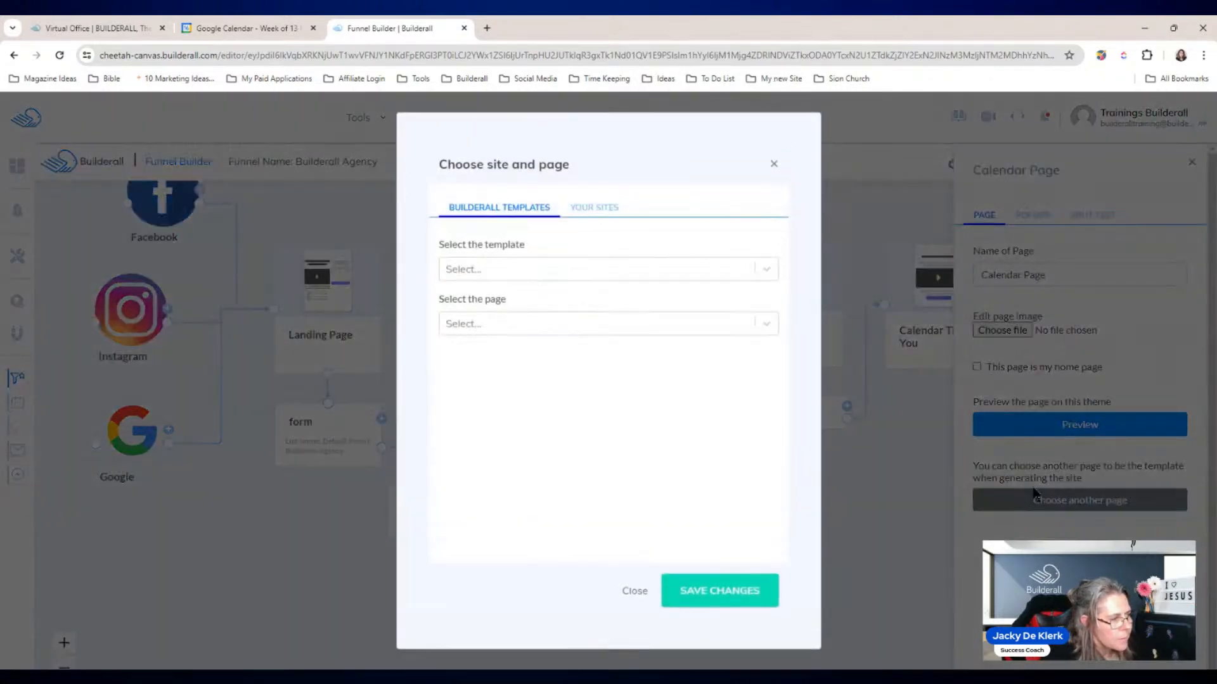
pyautogui.click(728, 270)
pyautogui.click(608, 209)
pyautogui.click(607, 270)
pyautogui.click(502, 401)
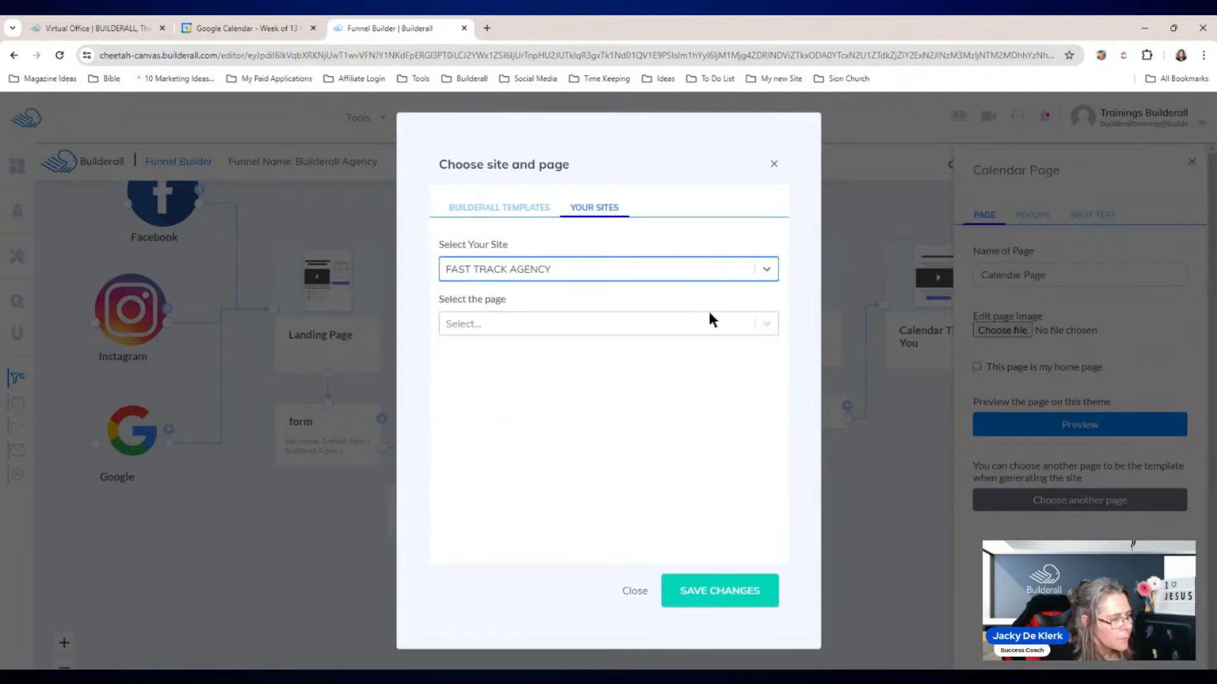
pyautogui.click(710, 317)
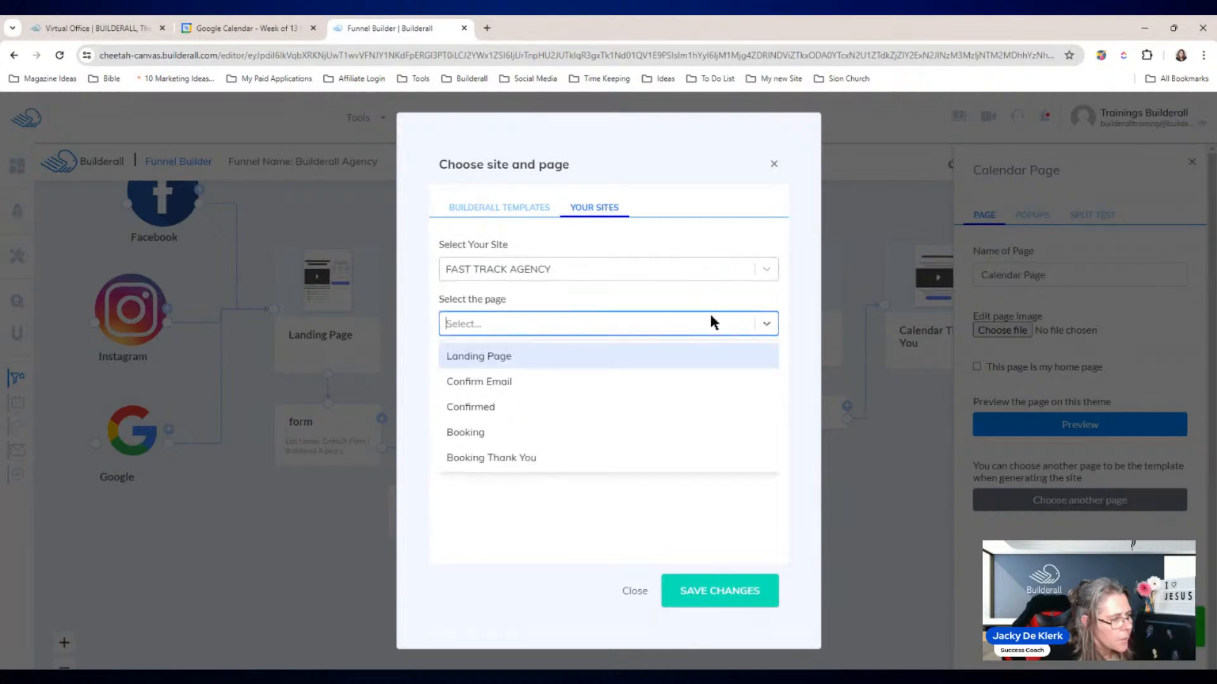
pyautogui.click(539, 431)
pyautogui.click(751, 593)
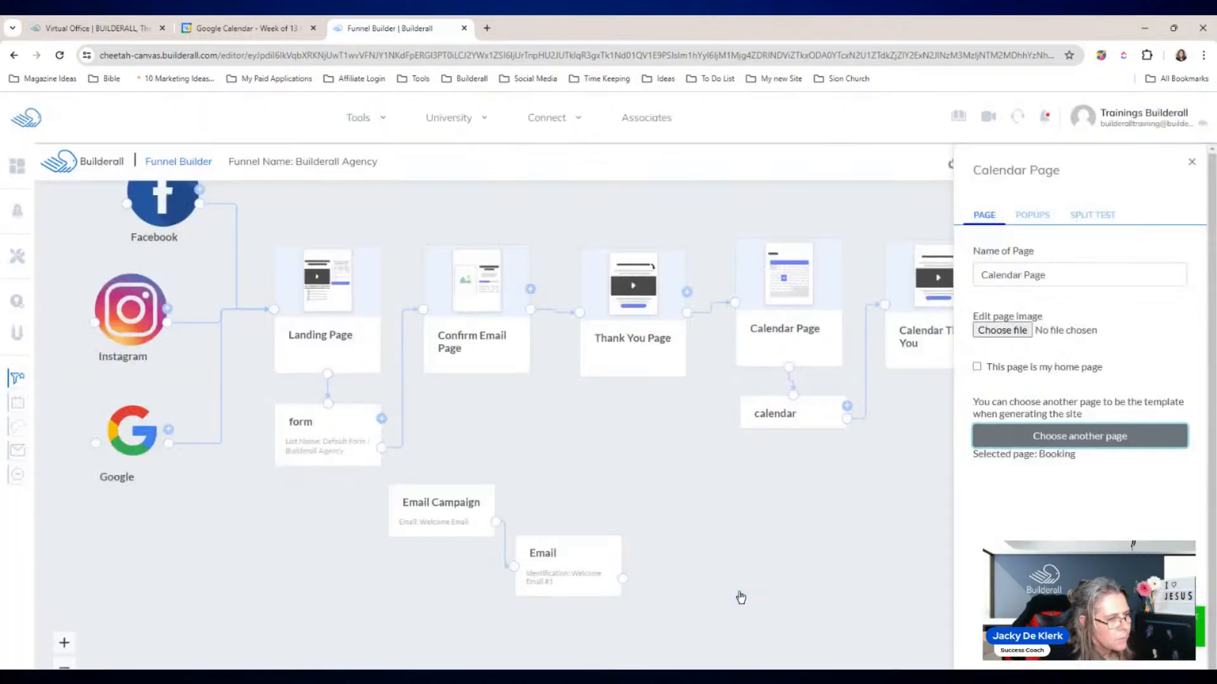
pyautogui.click(1191, 162)
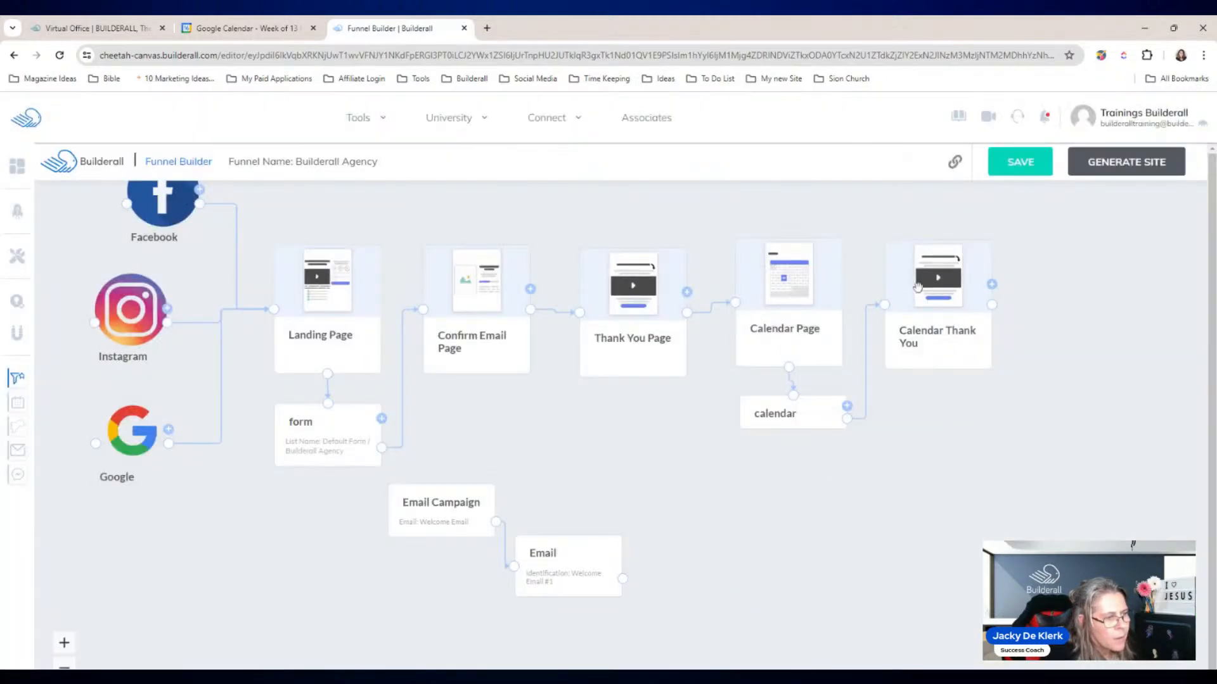
# Step: Set the Calendar Thank You template to FAST TRACK AGENCY's Booking Thank You page
pyautogui.click(914, 289)
pyautogui.click(1039, 502)
pyautogui.click(594, 207)
pyautogui.click(557, 268)
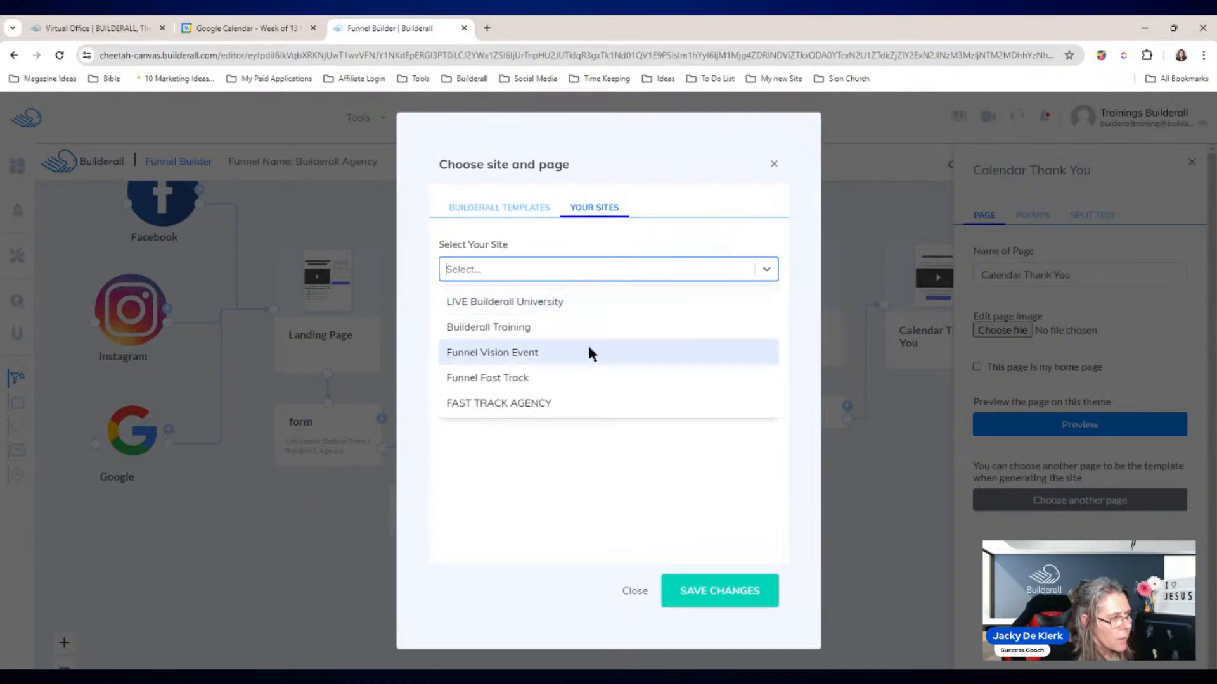
pyautogui.click(570, 404)
pyautogui.click(766, 269)
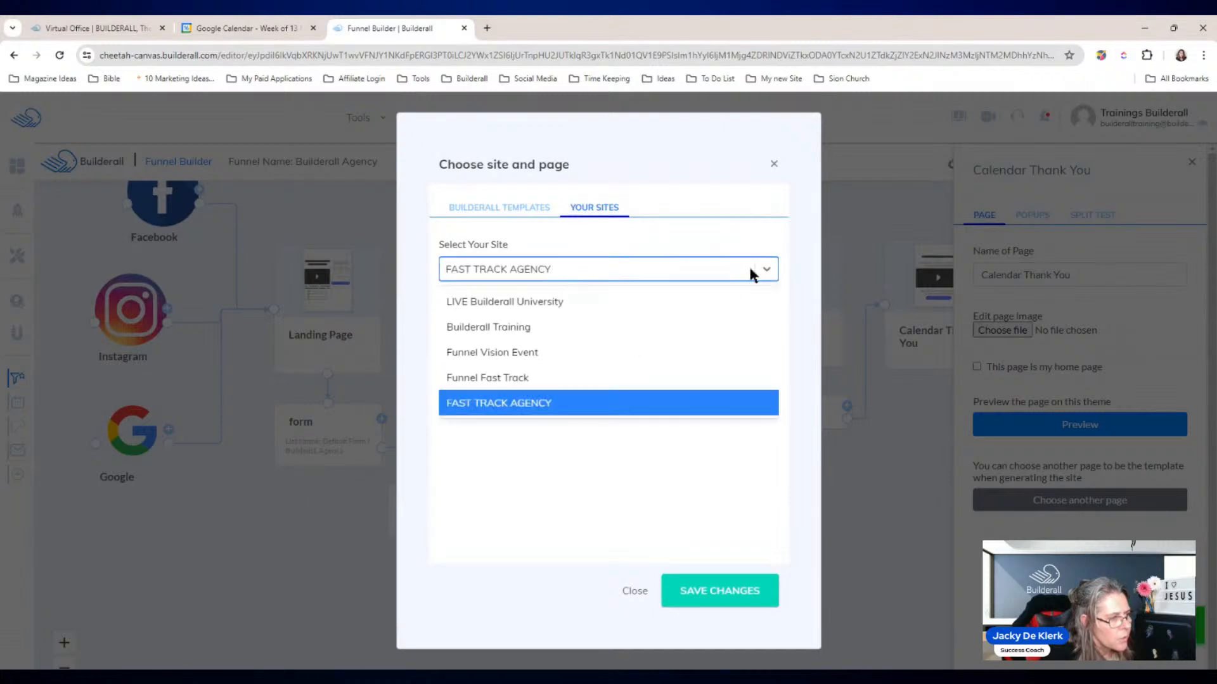
pyautogui.click(733, 450)
pyautogui.click(718, 327)
pyautogui.click(531, 461)
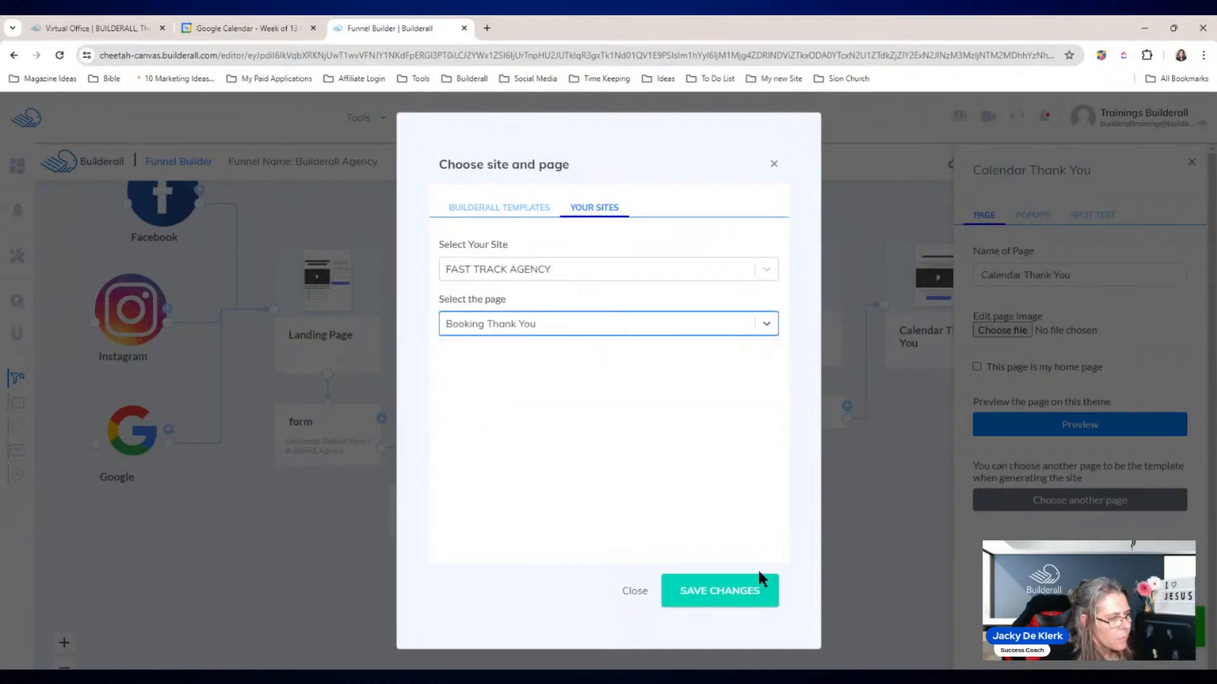
pyautogui.click(740, 591)
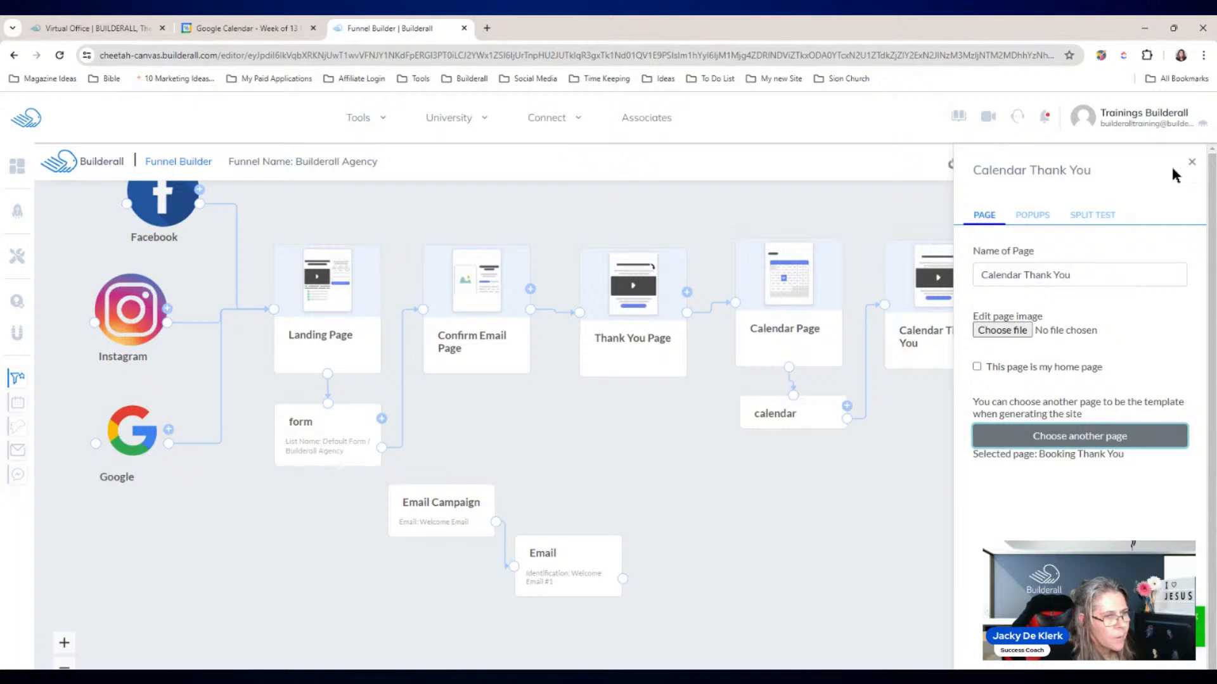
pyautogui.click(1192, 163)
# Step: Save the funnel and create a new calendar from the calendar step's settings
pyautogui.click(1019, 163)
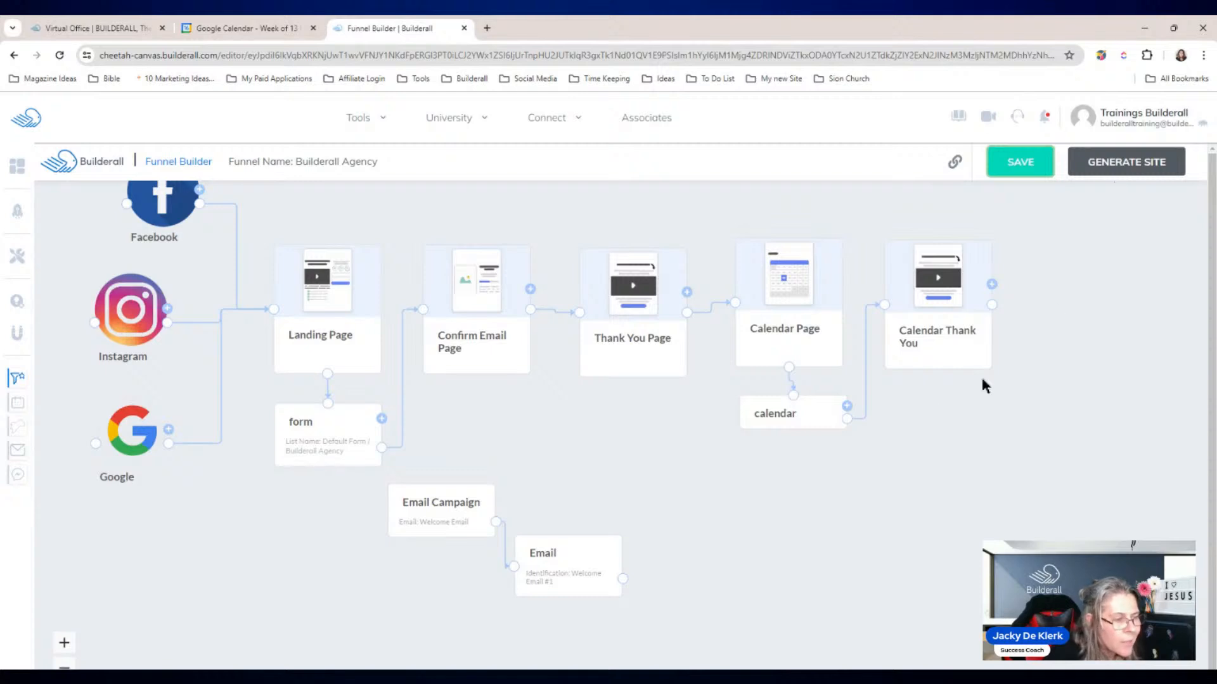
pyautogui.click(791, 417)
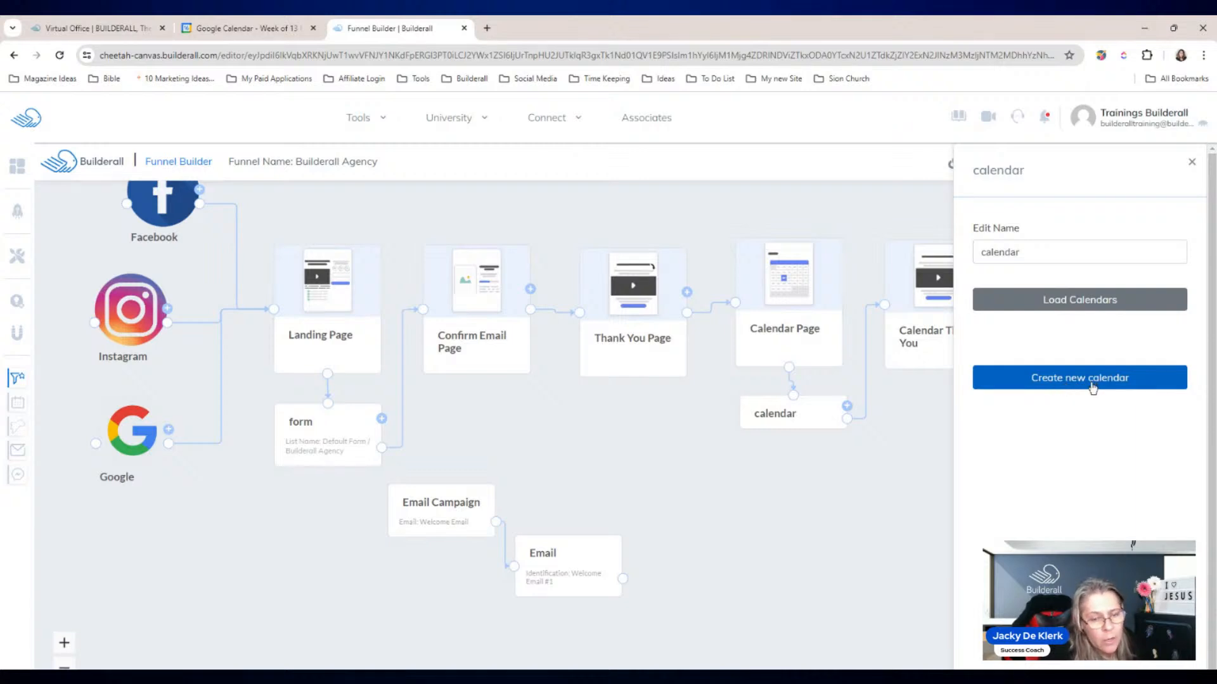
pyautogui.click(1094, 387)
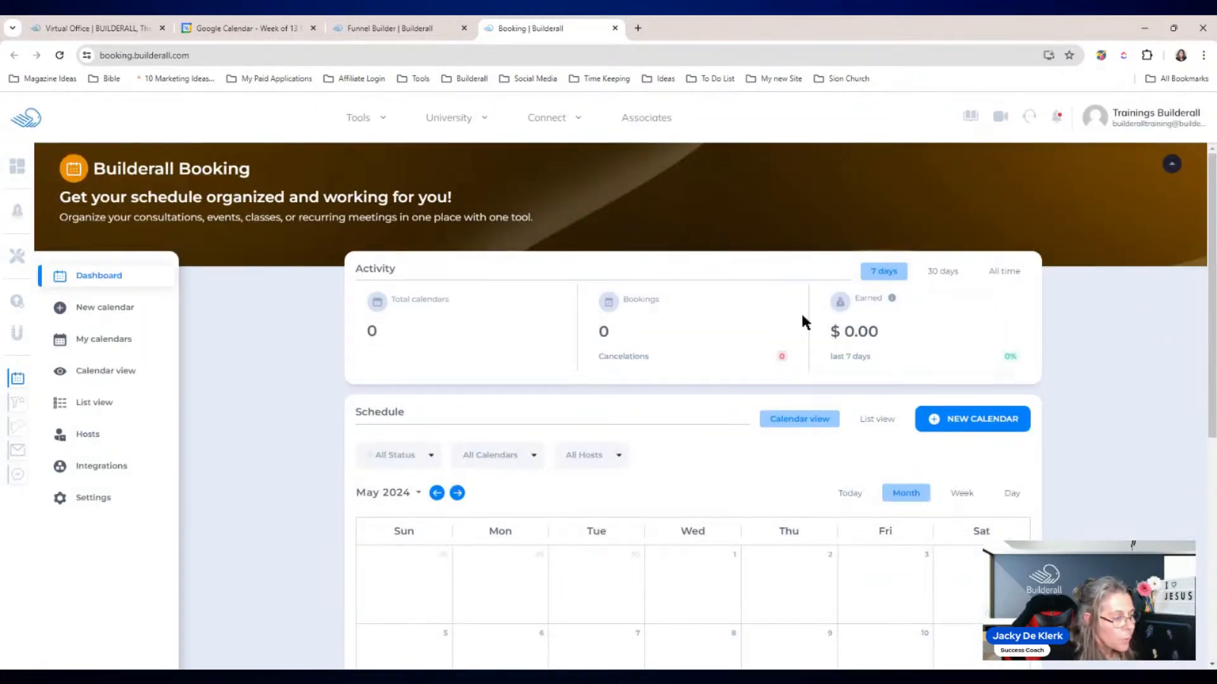
# Step: Create a new consultation calendar titled 'Builderall Agency'
pyautogui.click(103, 314)
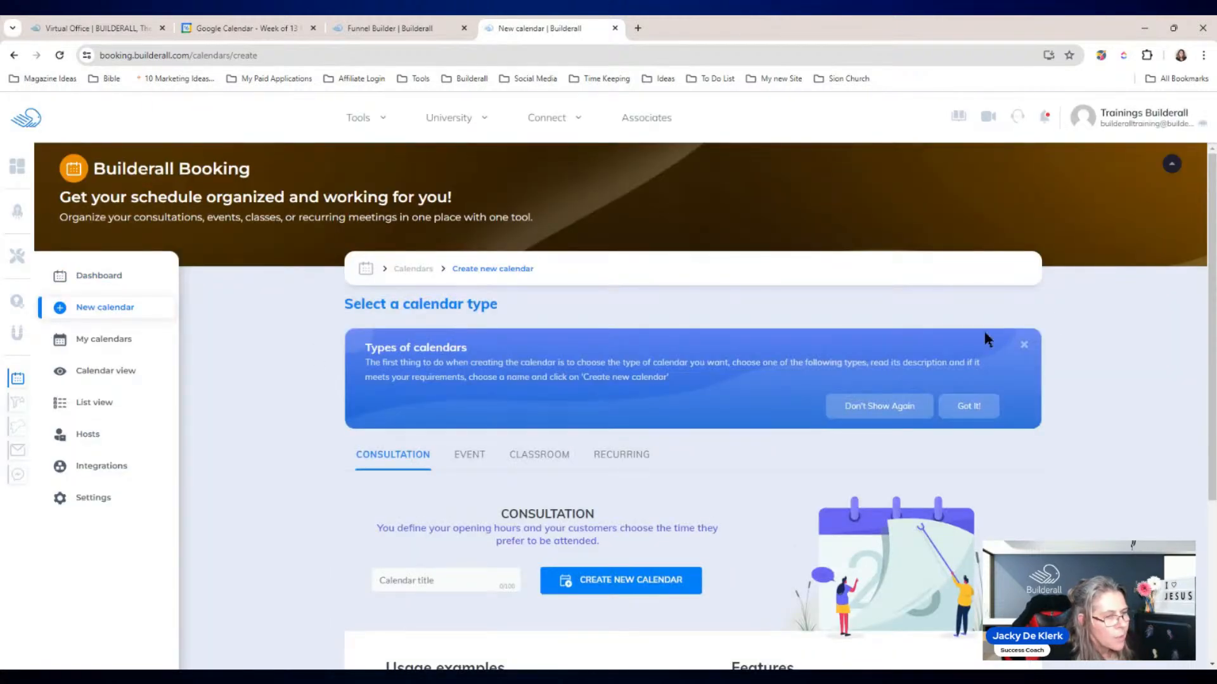
pyautogui.scroll(-4, 1210, 282)
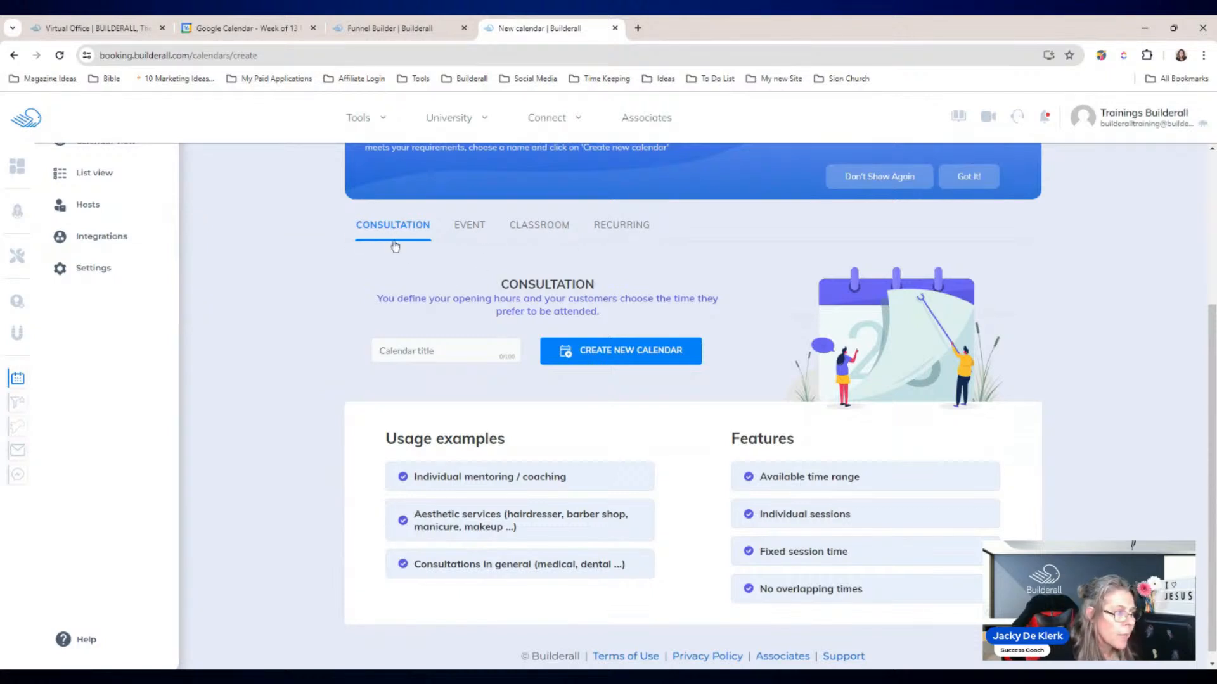
pyautogui.click(444, 355)
pyautogui.write('Builderall Agend')
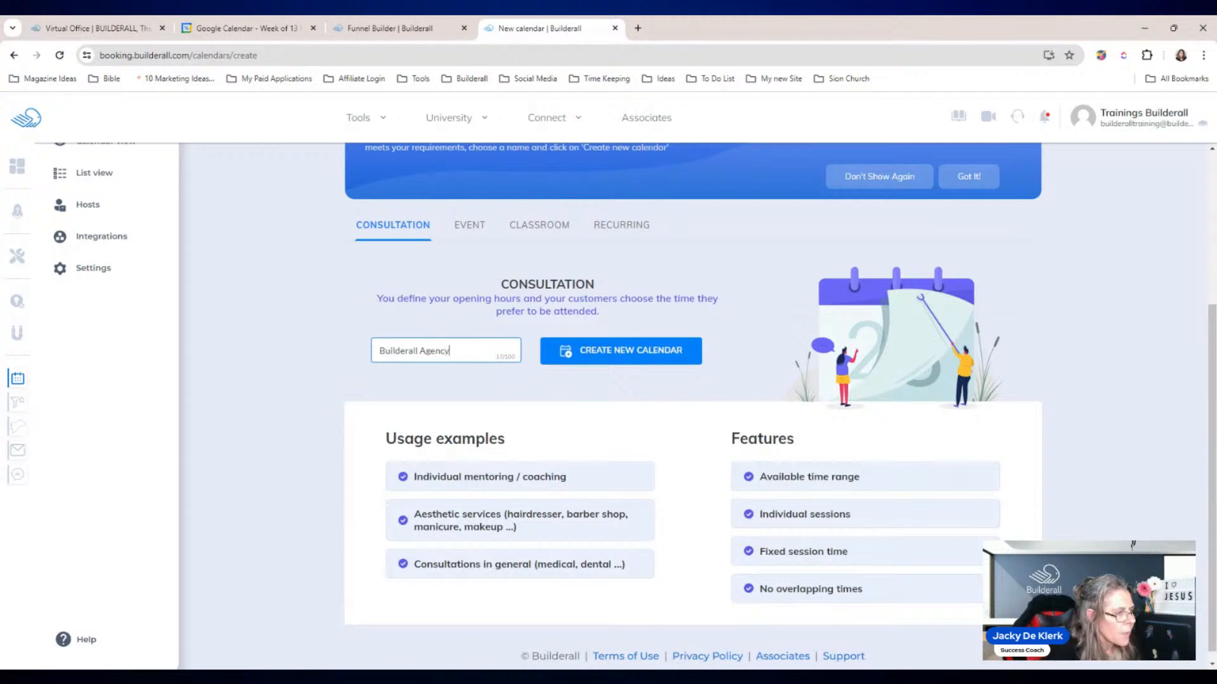
pyautogui.click(602, 350)
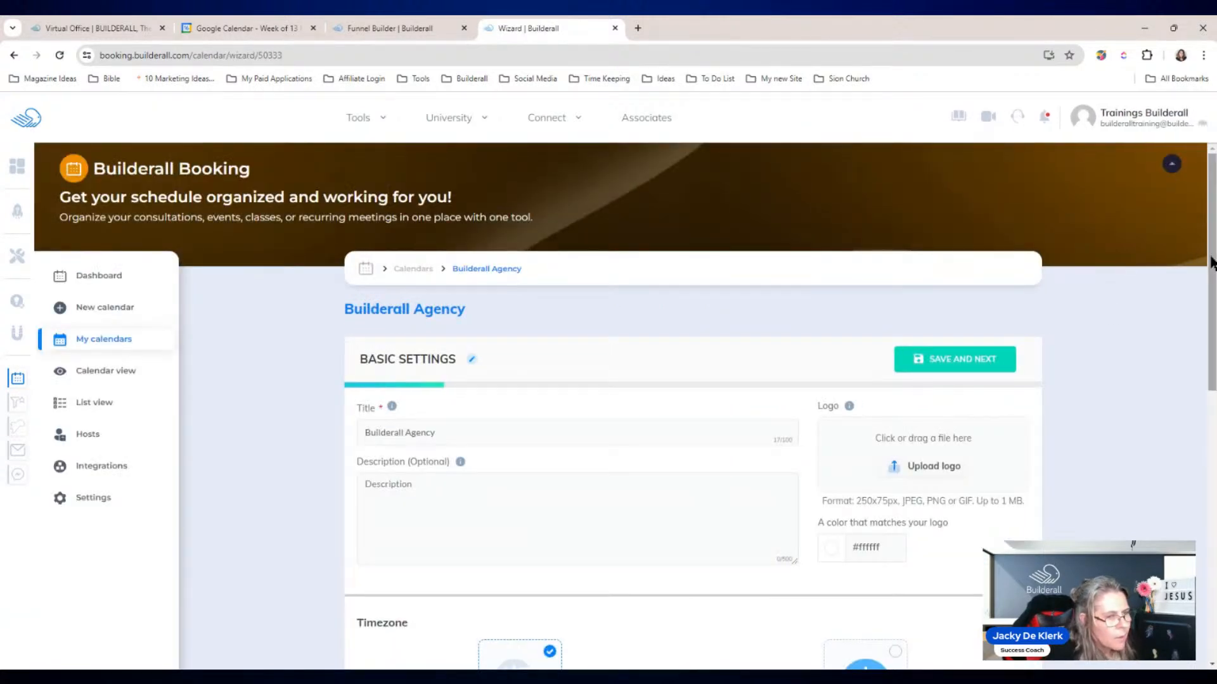
# Step: Copy the title 'Builderall Agency' into Description and save the basic settings
pyautogui.scroll(-3, 1210, 263)
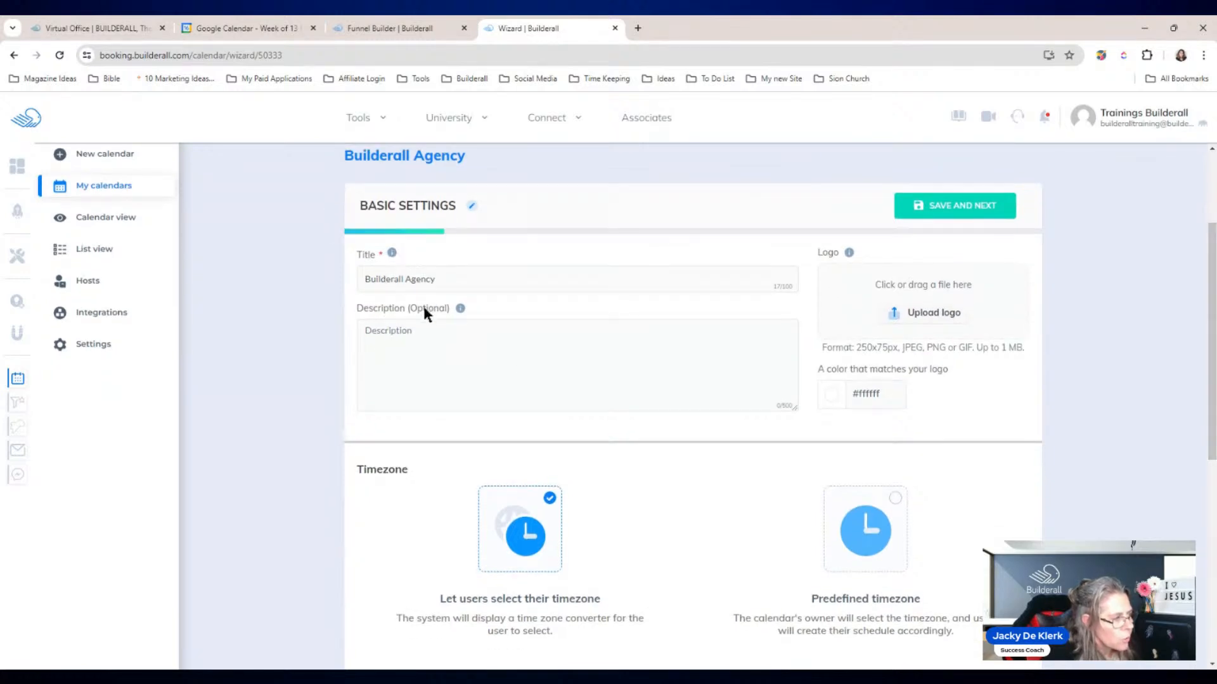
pyautogui.moveTo(442, 279); pyautogui.dragTo(375, 279)
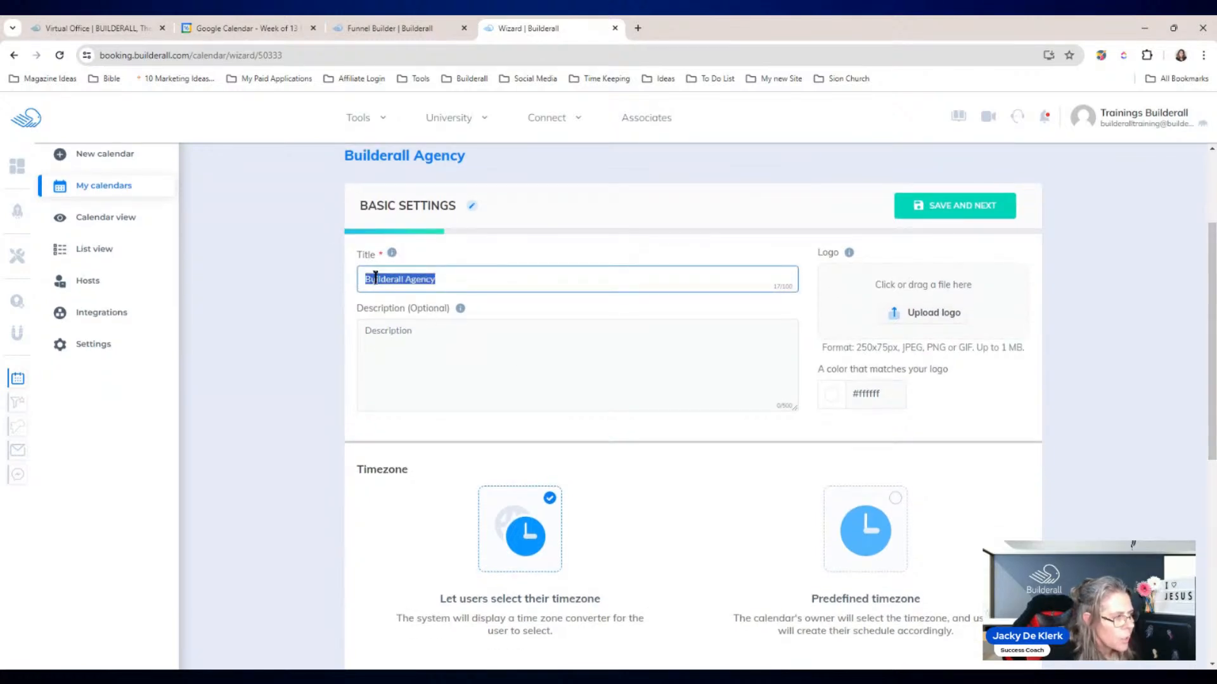
pyautogui.hotkey('ctrl', 'c')
pyautogui.click(407, 331)
pyautogui.hotkey('ctrl', 'v')
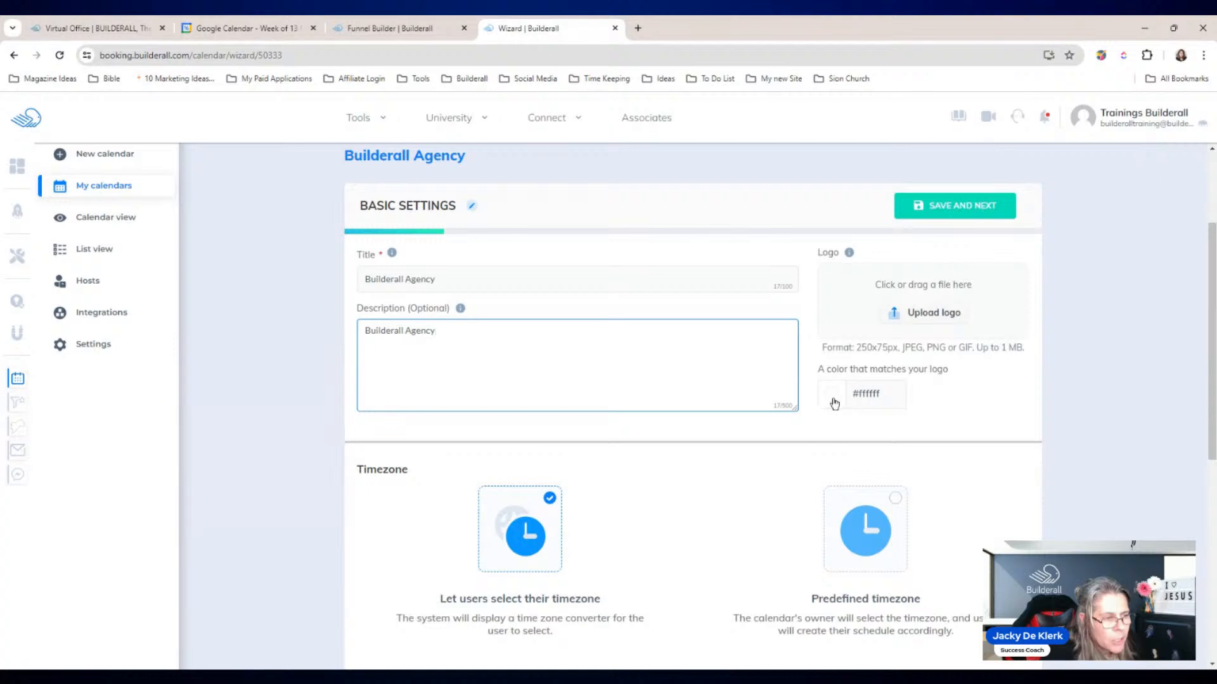
pyautogui.moveTo(1211, 303); pyautogui.dragTo(1212, 397)
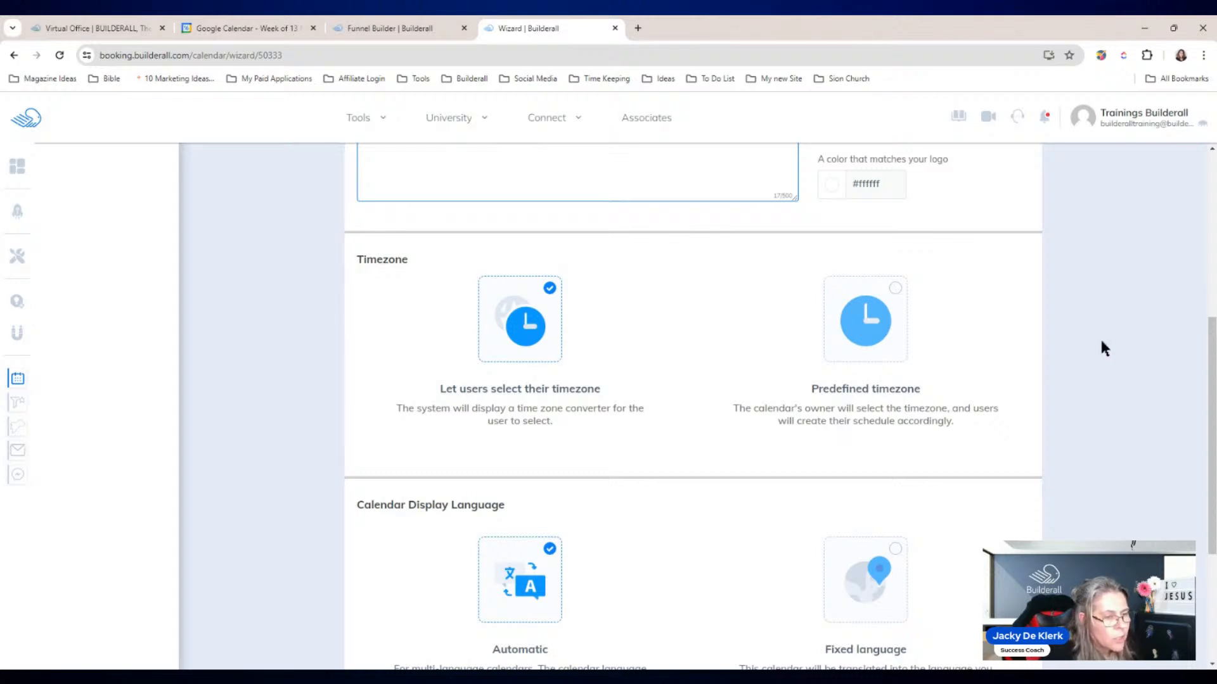
pyautogui.moveTo(1212, 367); pyautogui.dragTo(1212, 468)
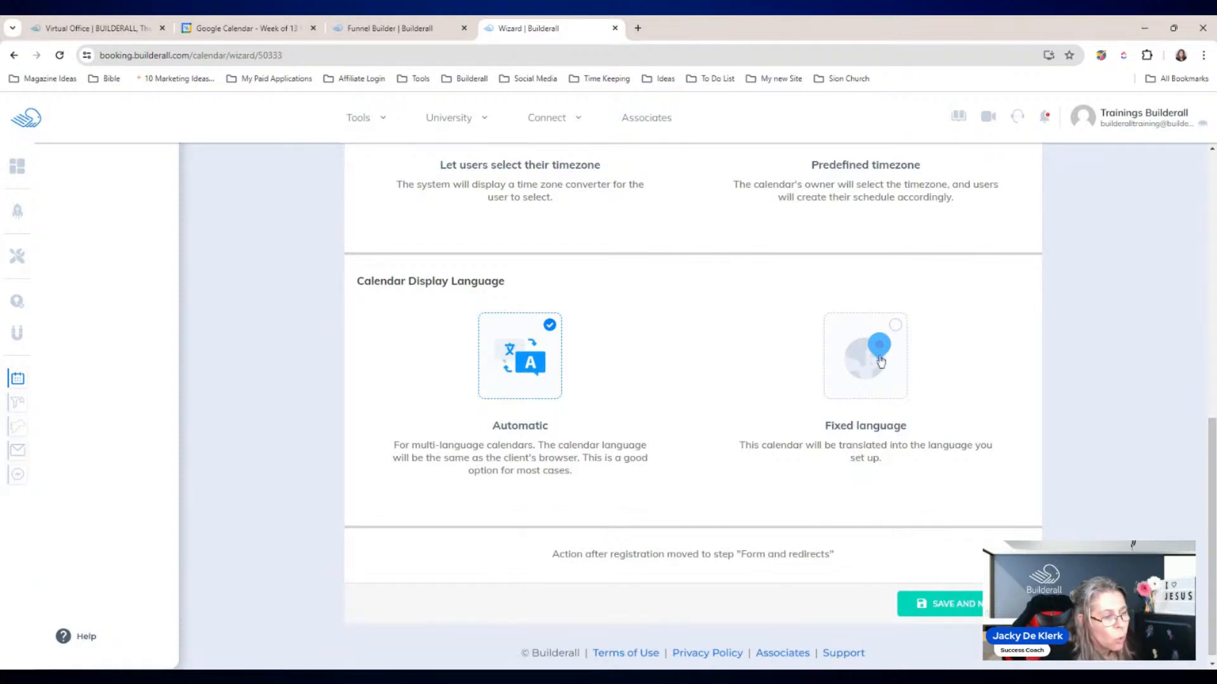
pyautogui.click(961, 595)
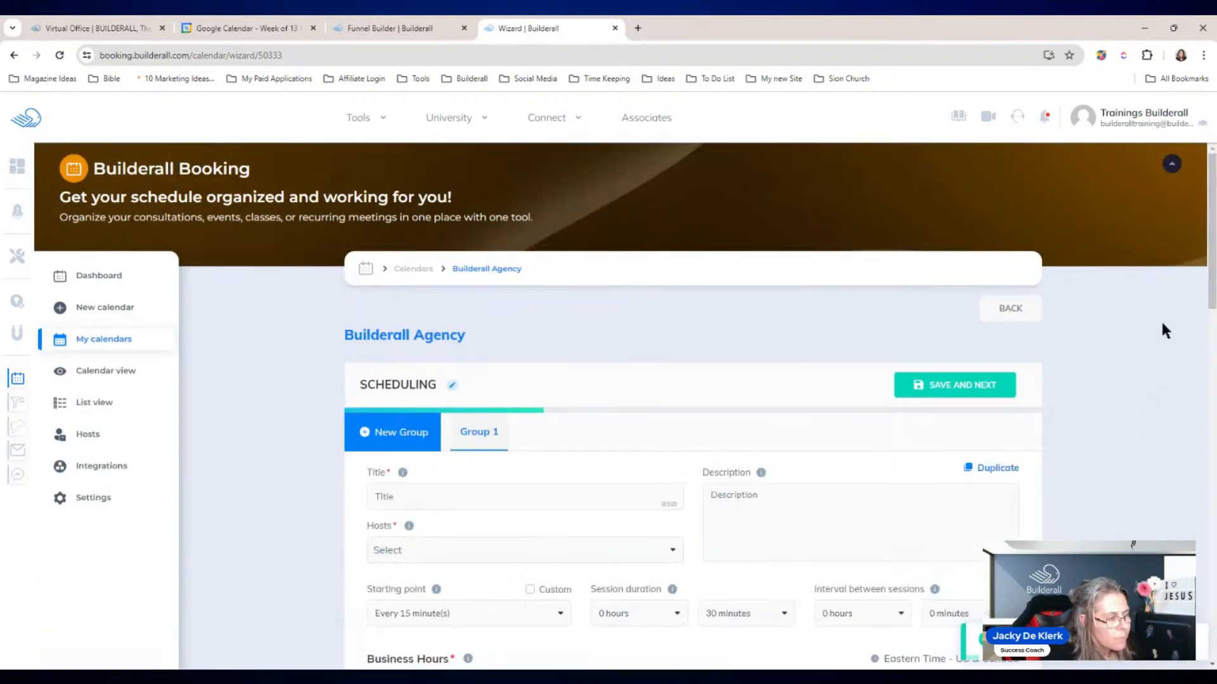
# Step: Title Group 1 'Lead' and assign Trainings Builderall as its host
pyautogui.scroll(-2, 1209, 279)
pyautogui.scroll(-2, 1208, 279)
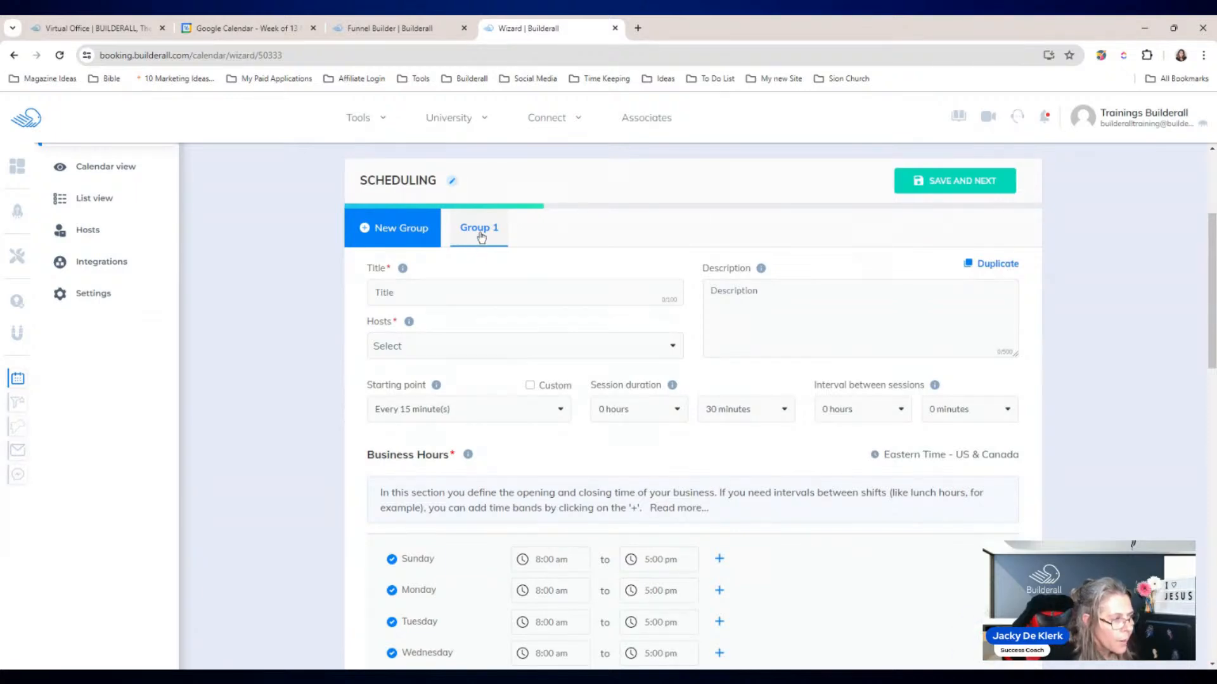
pyautogui.click(417, 292)
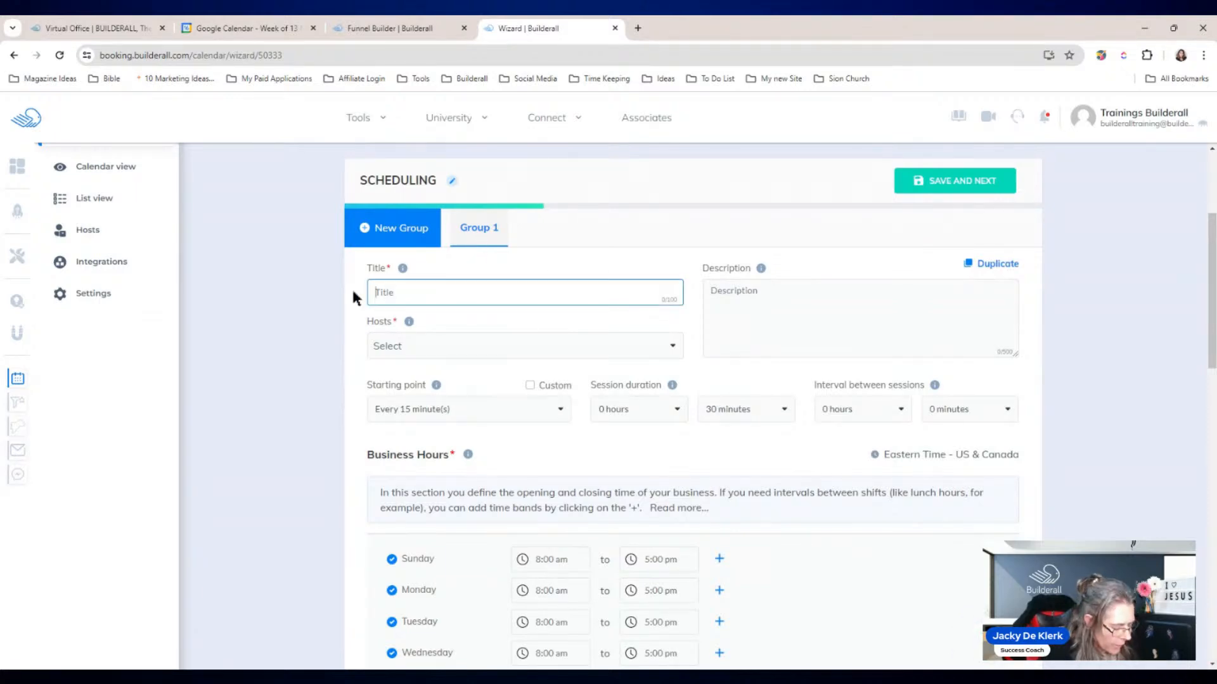
pyautogui.write('Lead')
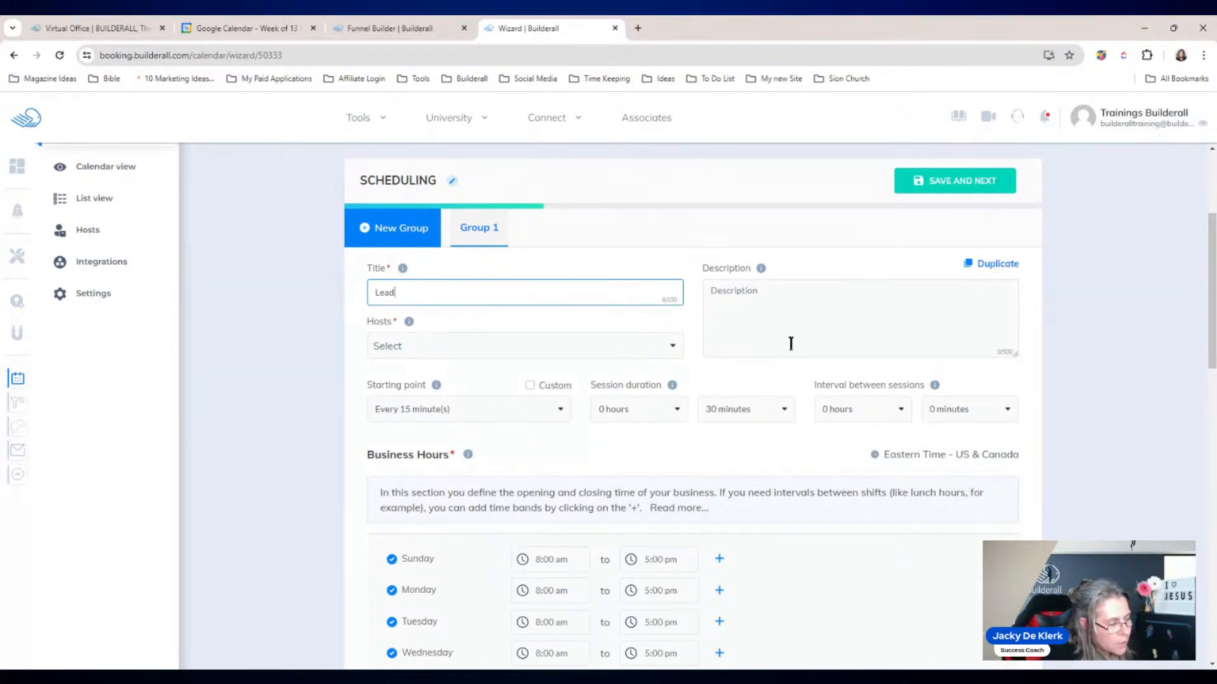
pyautogui.click(462, 346)
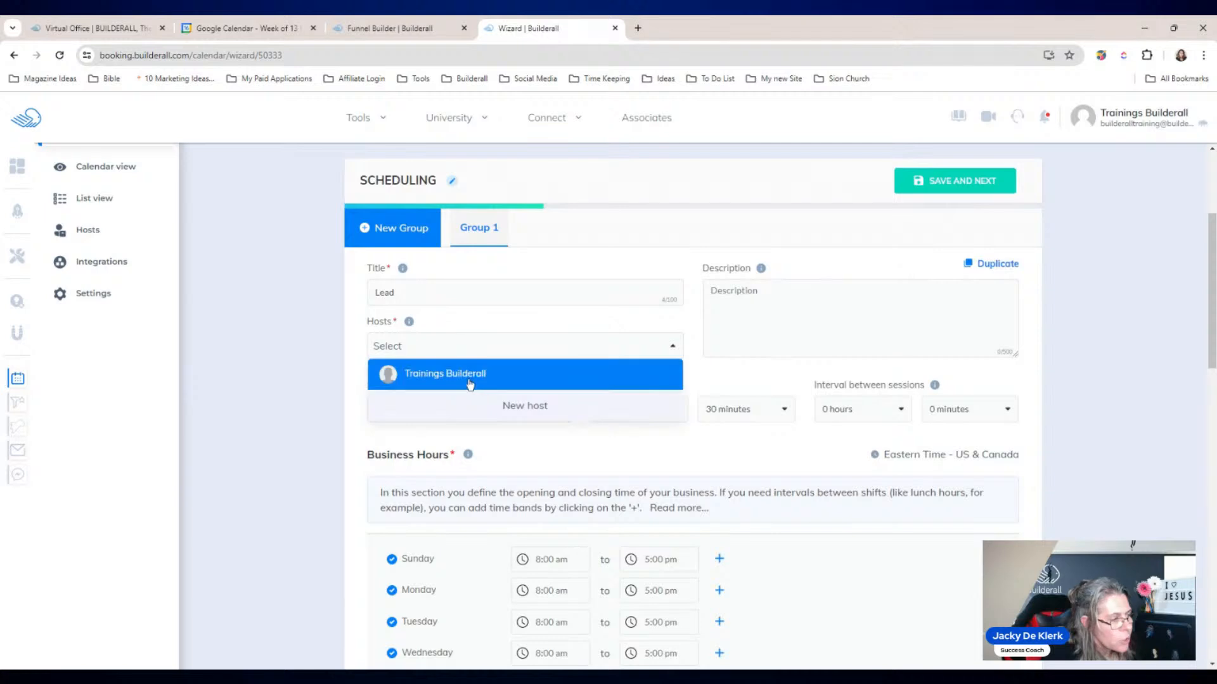
pyautogui.click(468, 374)
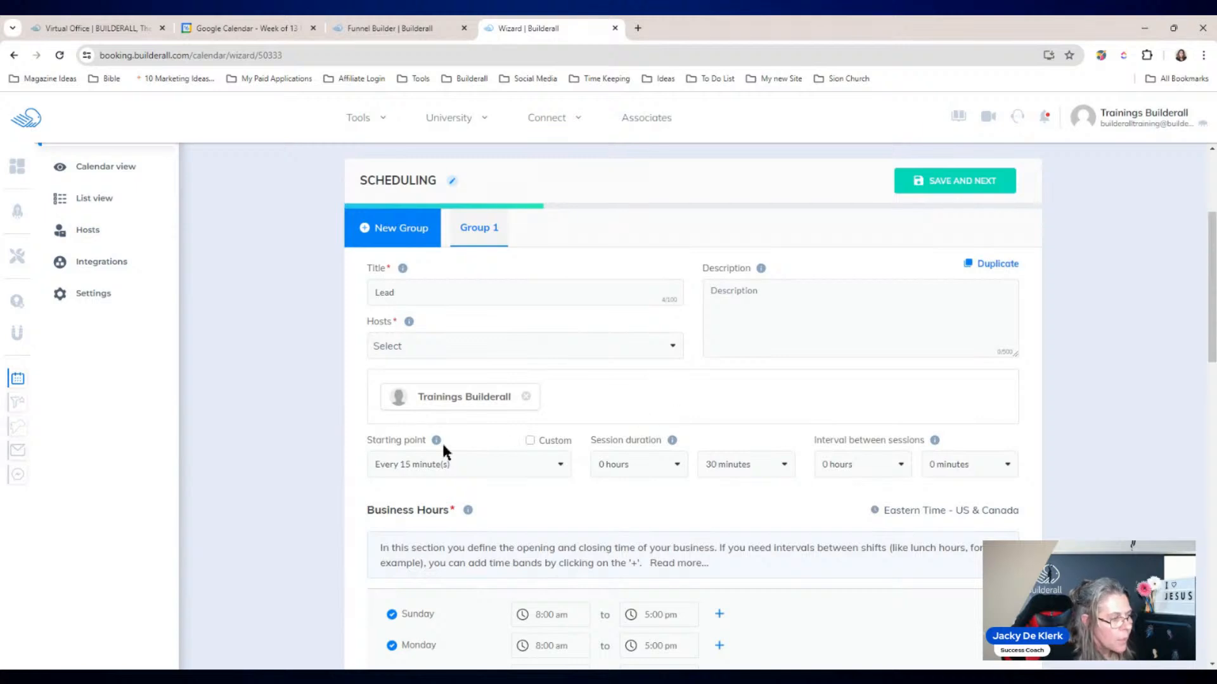
pyautogui.moveTo(1211, 326); pyautogui.dragTo(1213, 347)
pyautogui.scroll(-2, 1198, 350)
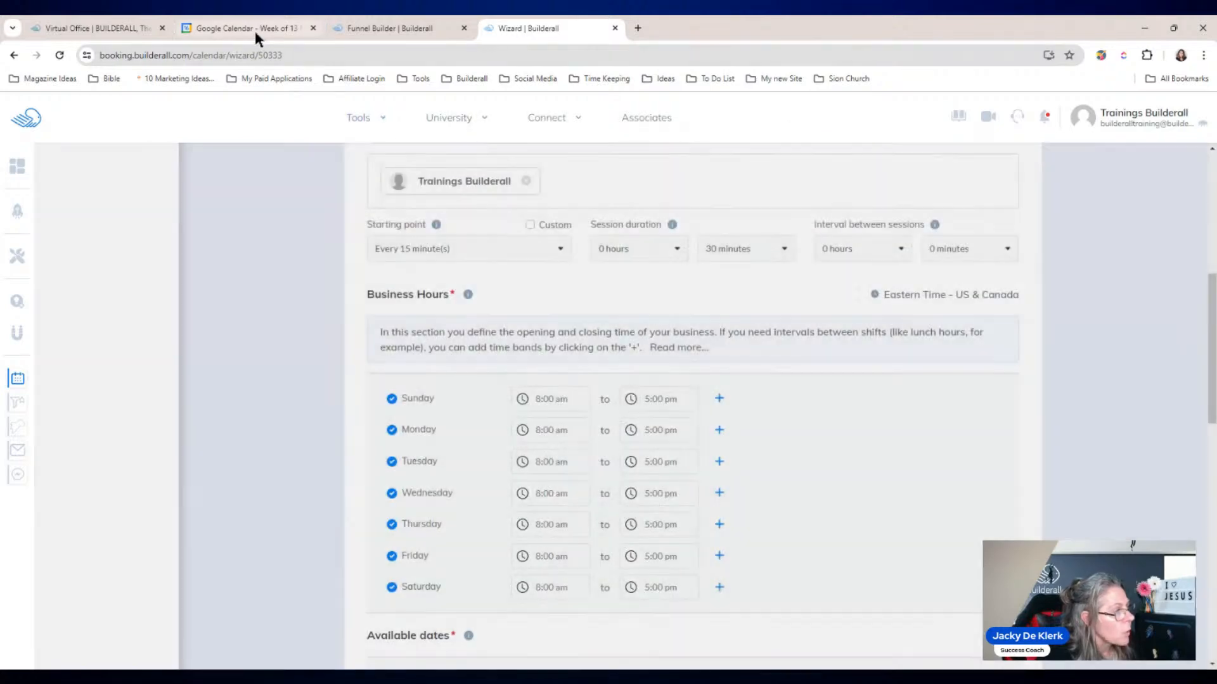
# Step: Check the May 2024 week of existing Google Calendar events, then return to the Funnel Builder tab
pyautogui.click(253, 29)
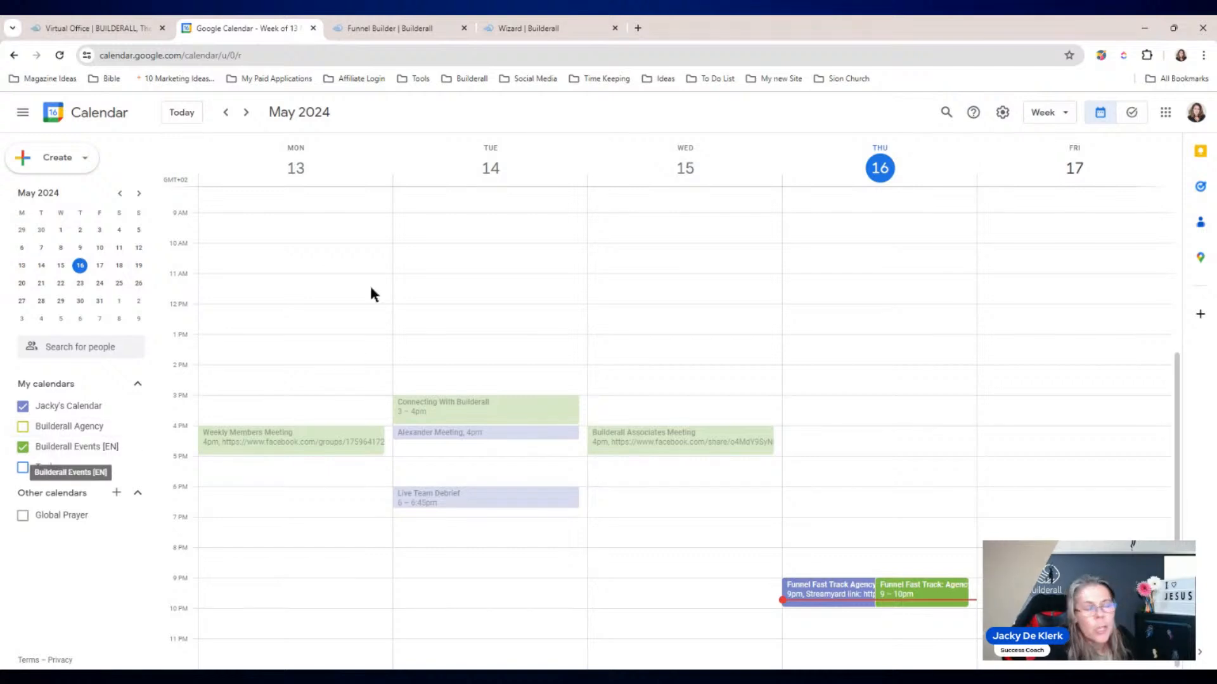
pyautogui.click(389, 33)
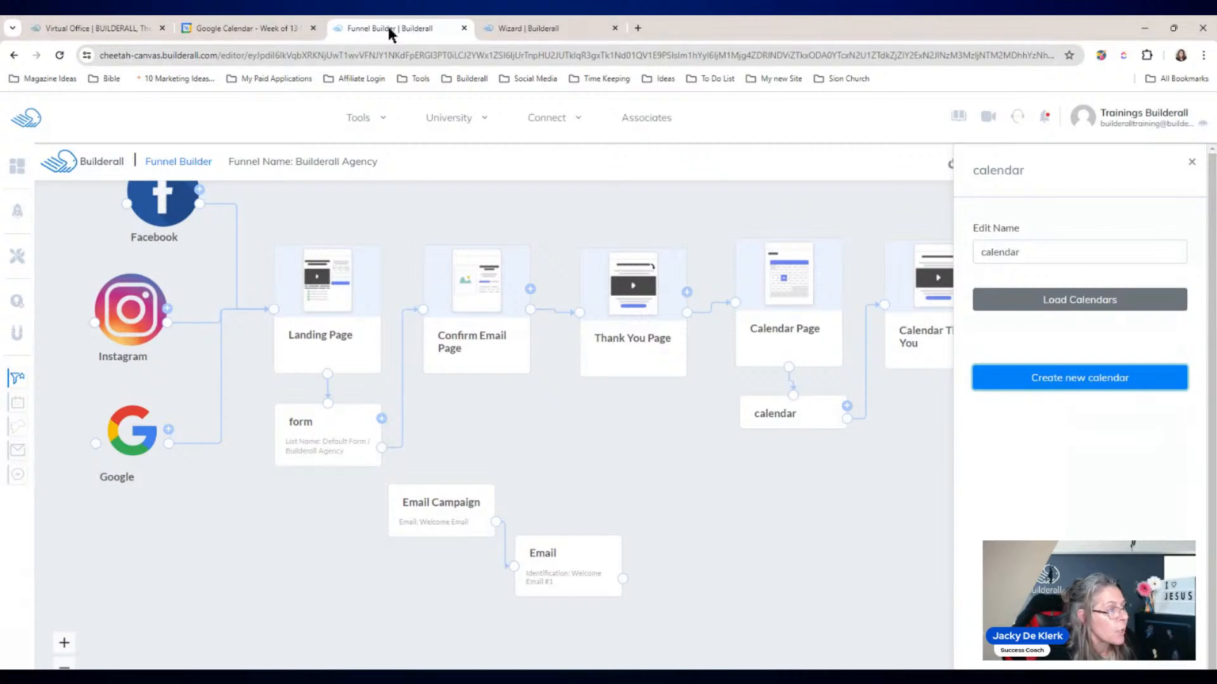
# Step: Back in the Wizard | Builderall tab, uncheck Sunday under Business Hours
pyautogui.click(524, 28)
pyautogui.moveTo(546, 117)
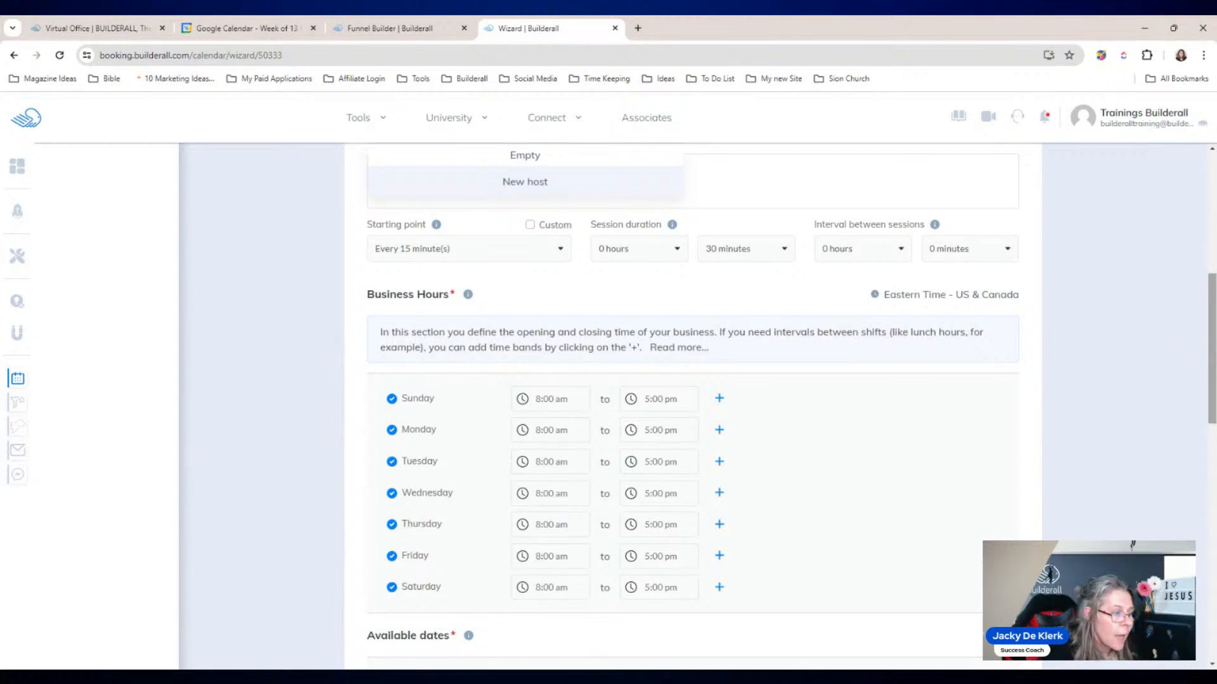
pyautogui.click(391, 398)
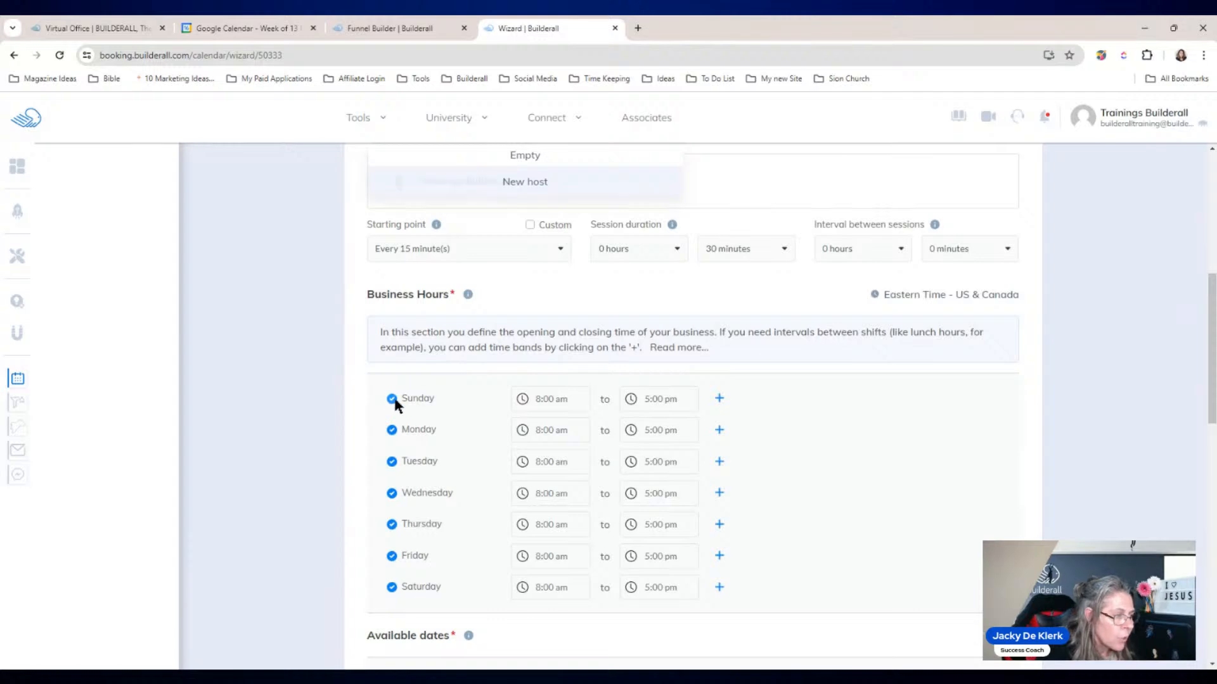
# Step: Turn off Saturday and Friday, and set Monday–Thursday opening times to 9:00 am
pyautogui.click(391, 587)
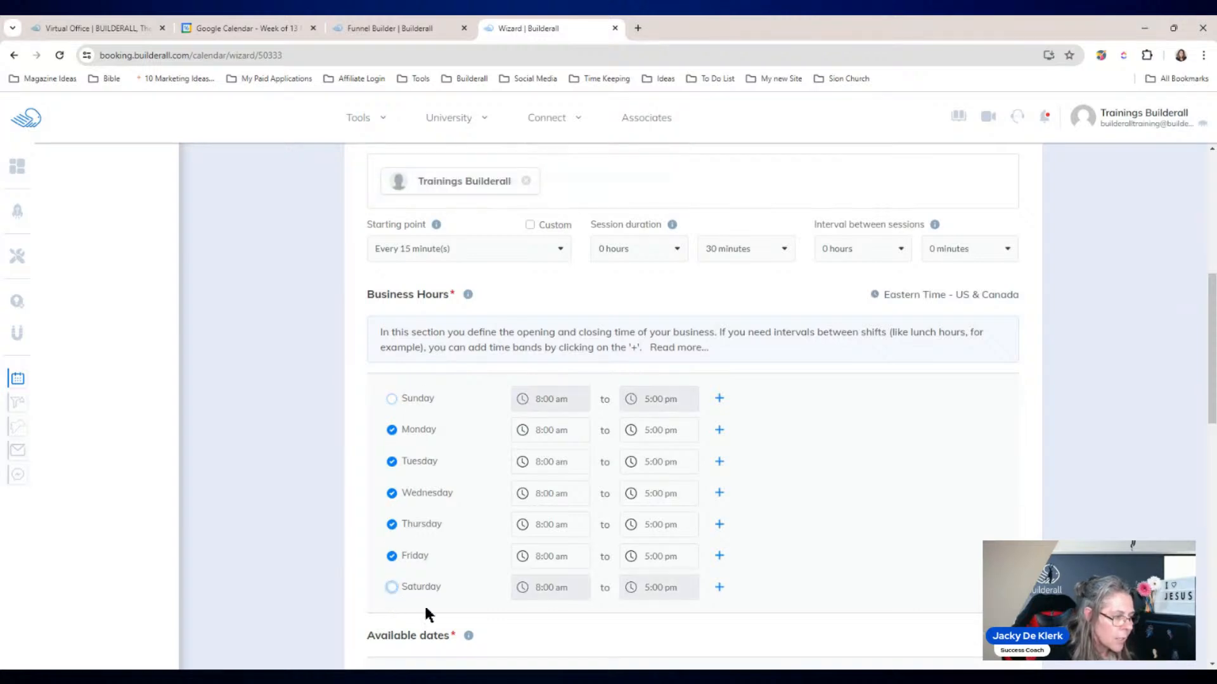
pyautogui.click(392, 555)
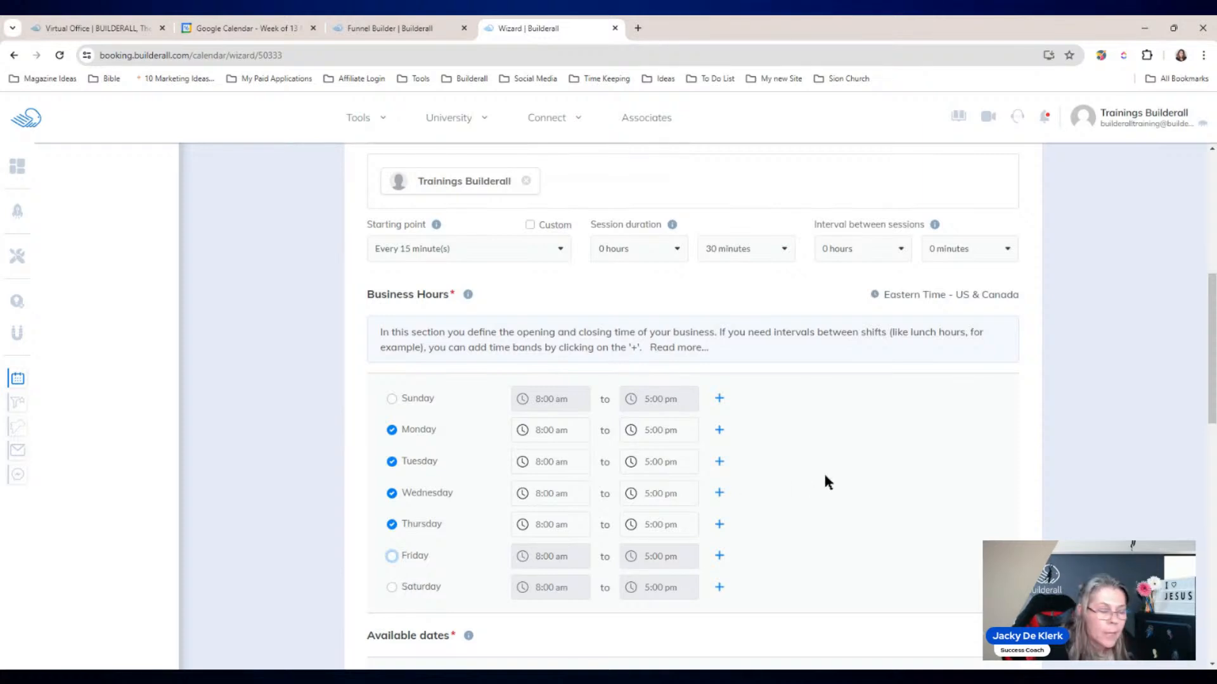
pyautogui.click(545, 436)
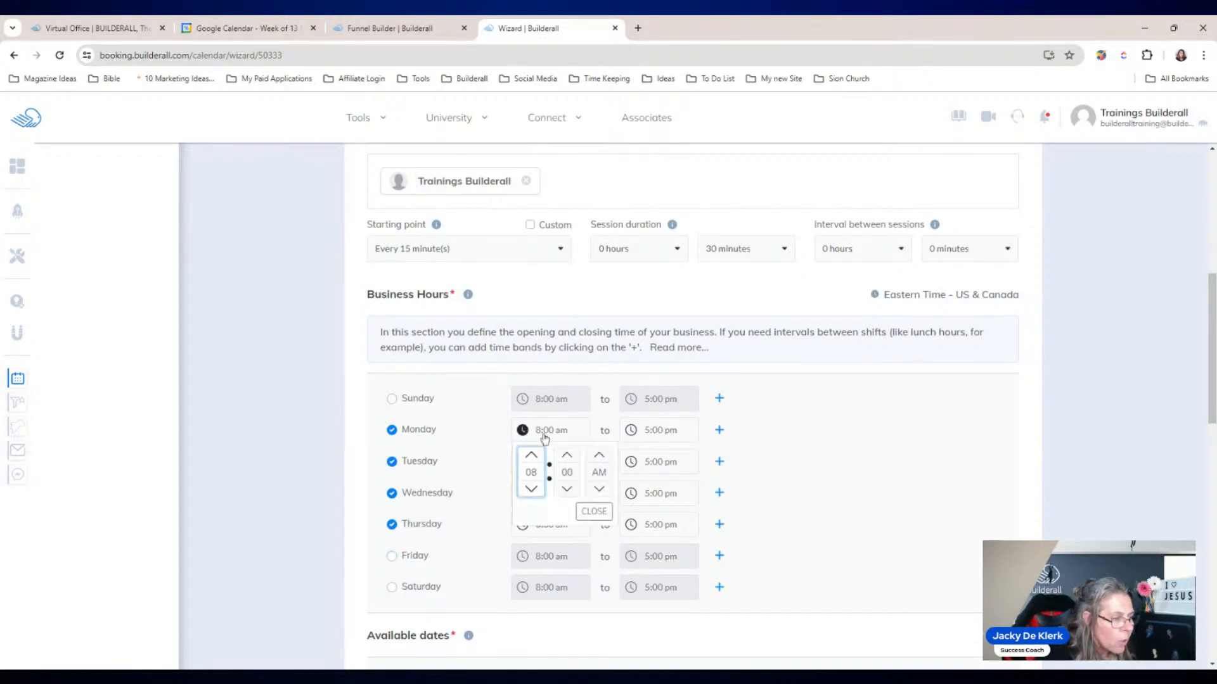
pyautogui.click(531, 456)
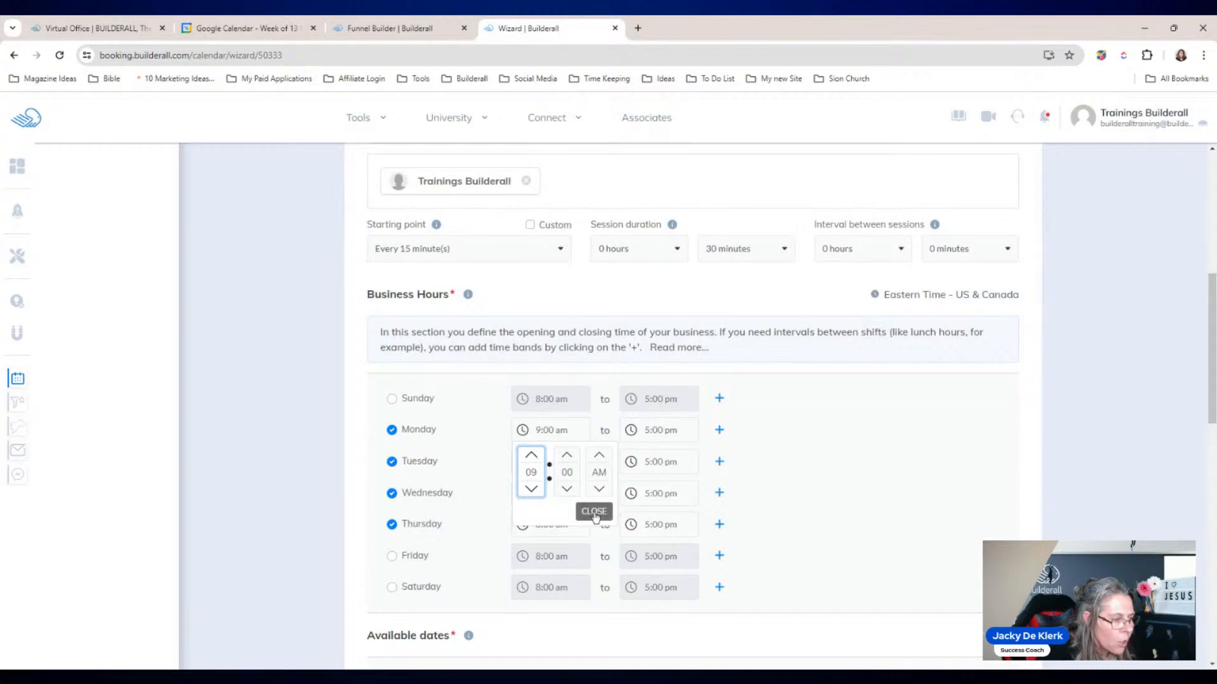
pyautogui.click(590, 515)
pyautogui.click(522, 462)
pyautogui.click(531, 485)
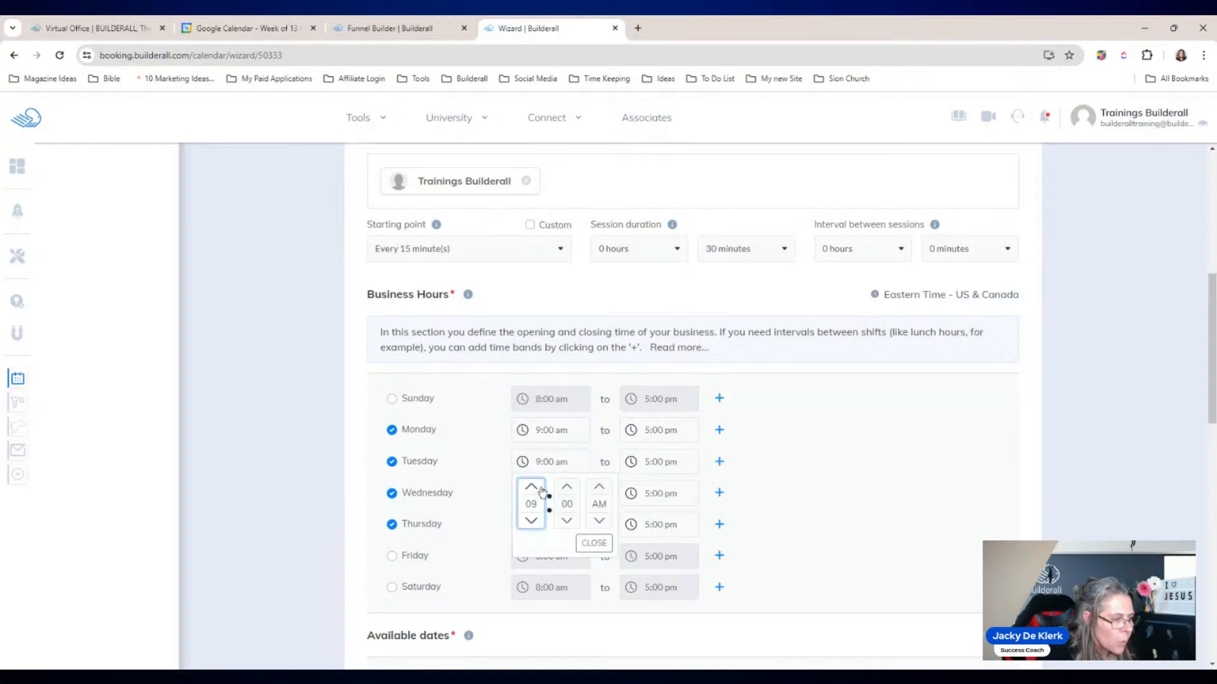
pyautogui.click(592, 544)
pyautogui.click(523, 494)
pyautogui.click(531, 518)
pyautogui.click(593, 575)
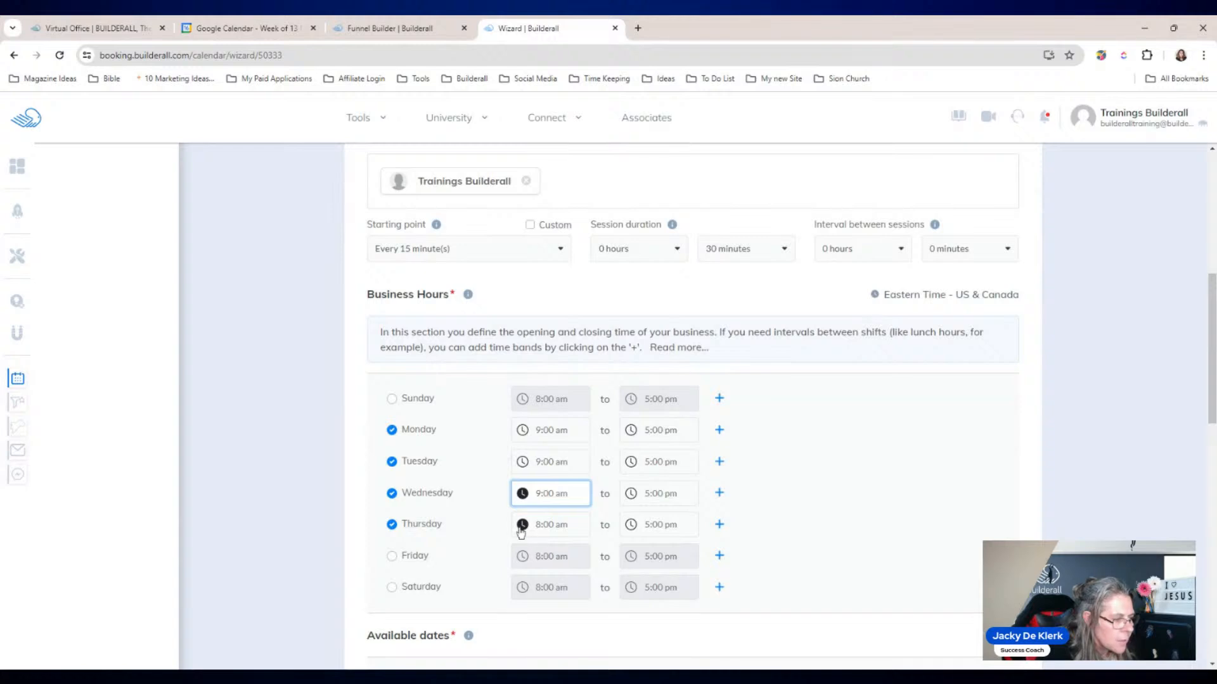
pyautogui.click(523, 525)
pyautogui.click(531, 443)
pyautogui.click(584, 500)
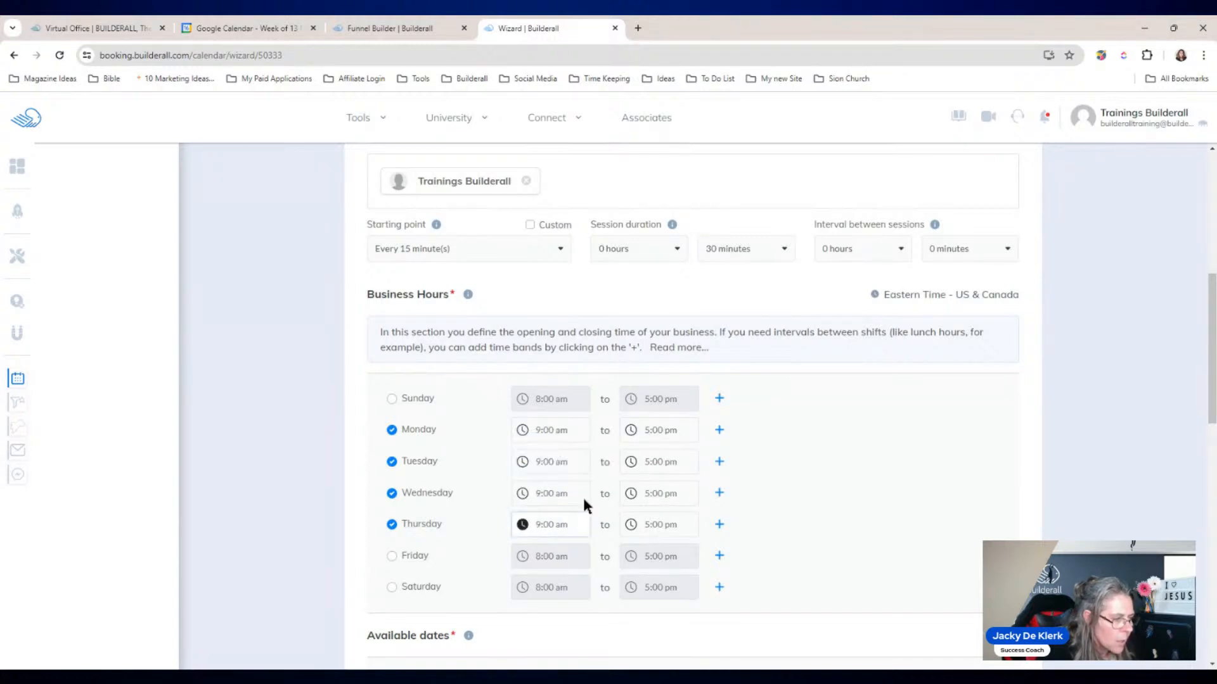
# Step: Set the Monday and Tuesday closing times to 11:00 am
pyautogui.click(633, 431)
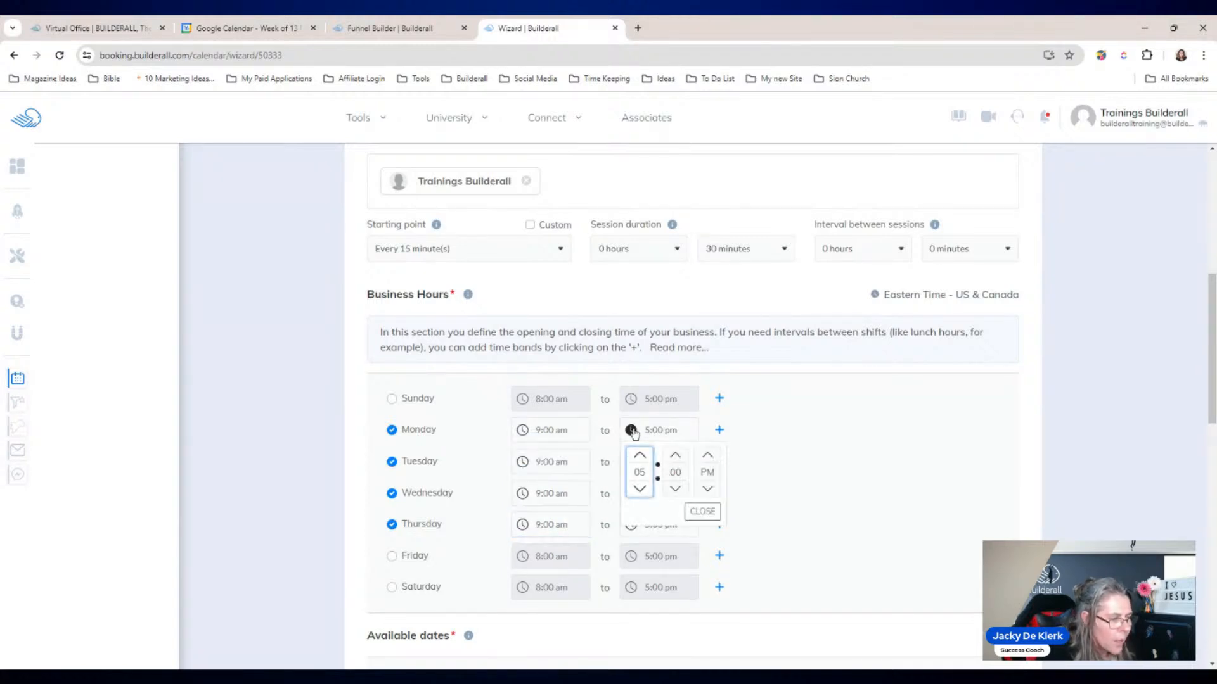
pyautogui.click(639, 456)
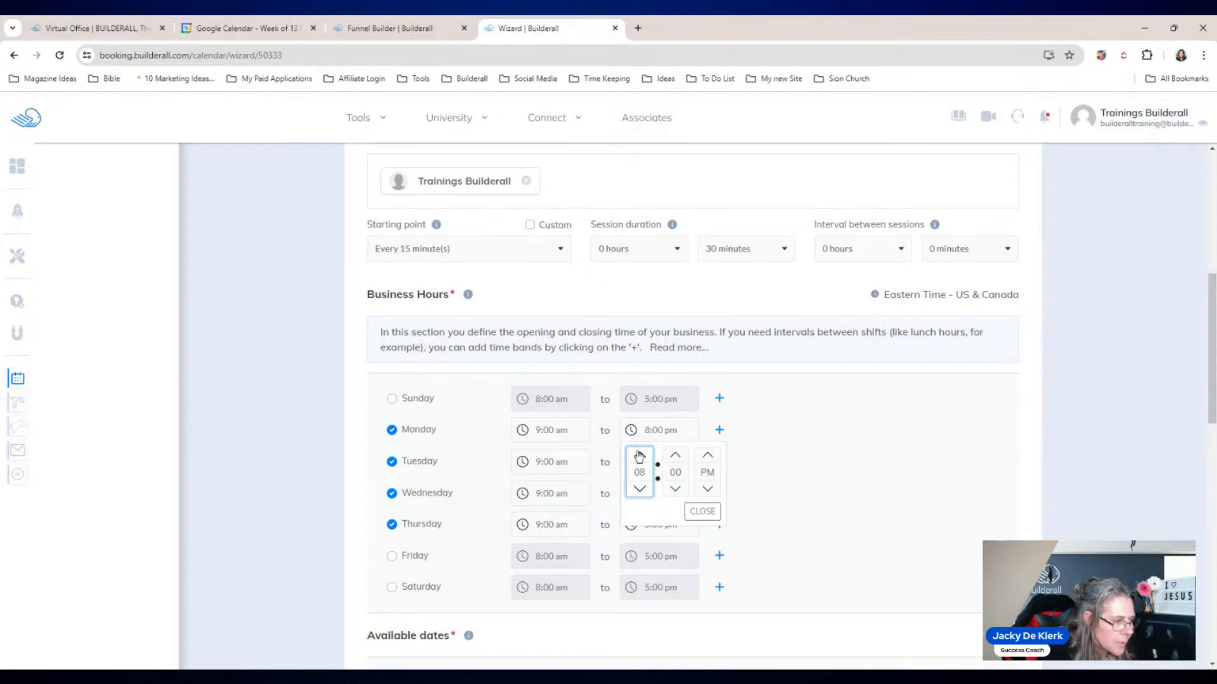
pyautogui.click(639, 456)
pyautogui.click(639, 456)
pyautogui.click(640, 455)
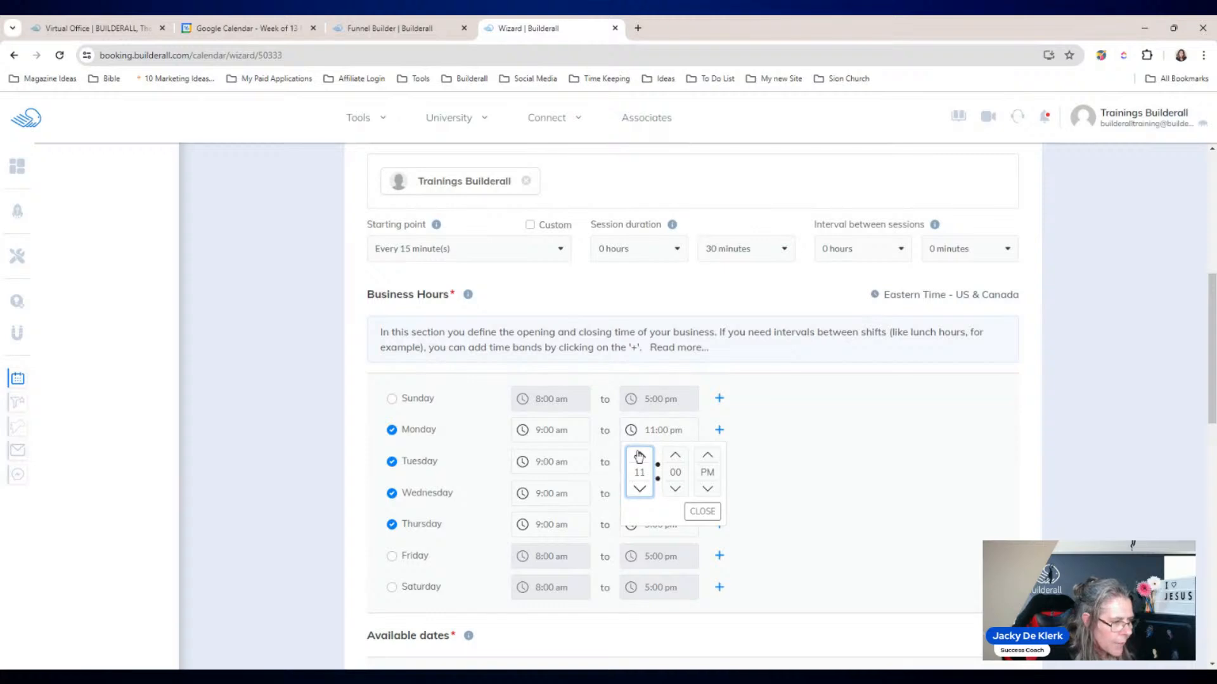
pyautogui.click(707, 489)
pyautogui.click(702, 511)
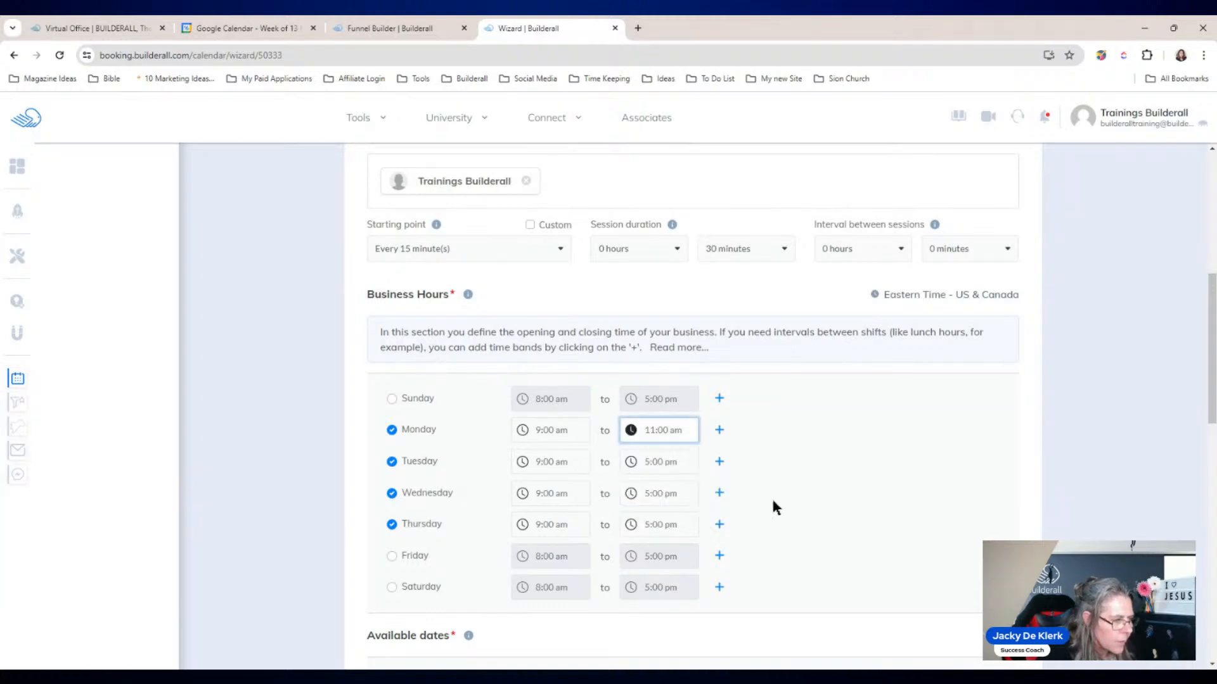
pyautogui.click(632, 464)
pyautogui.click(640, 521)
pyautogui.click(640, 488)
pyautogui.click(641, 490)
pyautogui.click(640, 488)
pyautogui.click(640, 488)
pyautogui.click(640, 488)
pyautogui.click(707, 520)
pyautogui.click(702, 543)
# Step: Set the Wednesday and Thursday closing times to 11:00 am
pyautogui.click(632, 494)
pyautogui.click(643, 519)
pyautogui.click(643, 519)
pyautogui.click(643, 519)
pyautogui.click(643, 519)
pyautogui.click(643, 519)
pyautogui.click(643, 519)
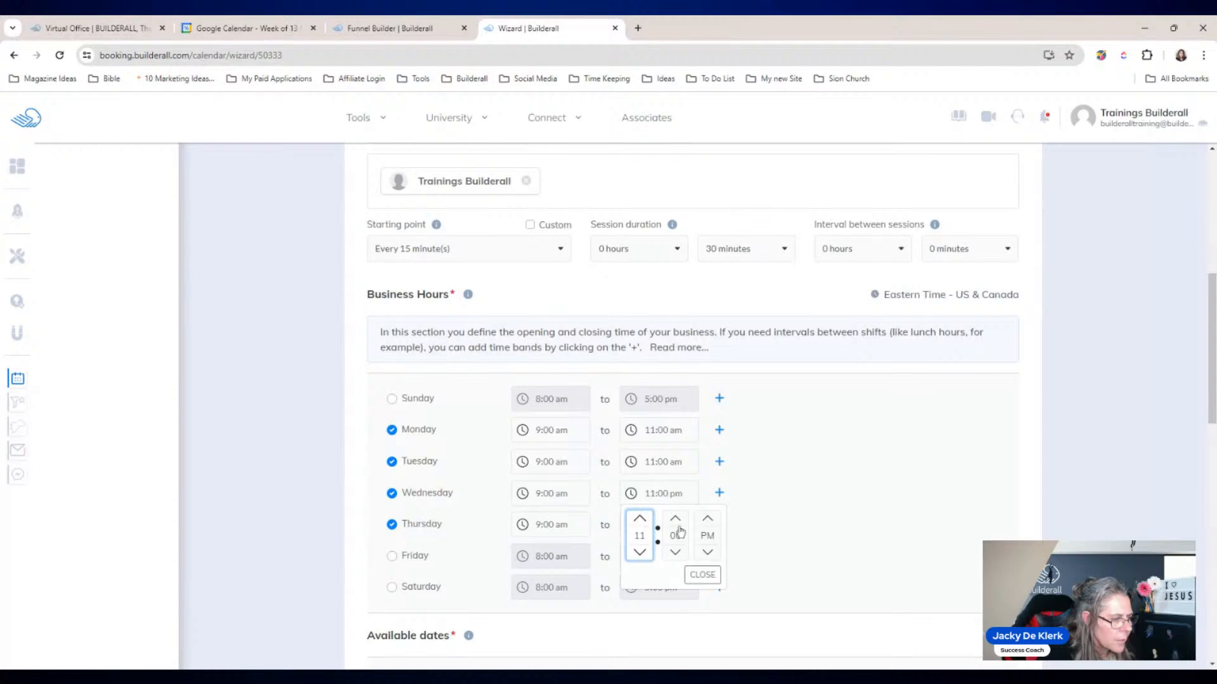
pyautogui.click(707, 552)
pyautogui.click(702, 574)
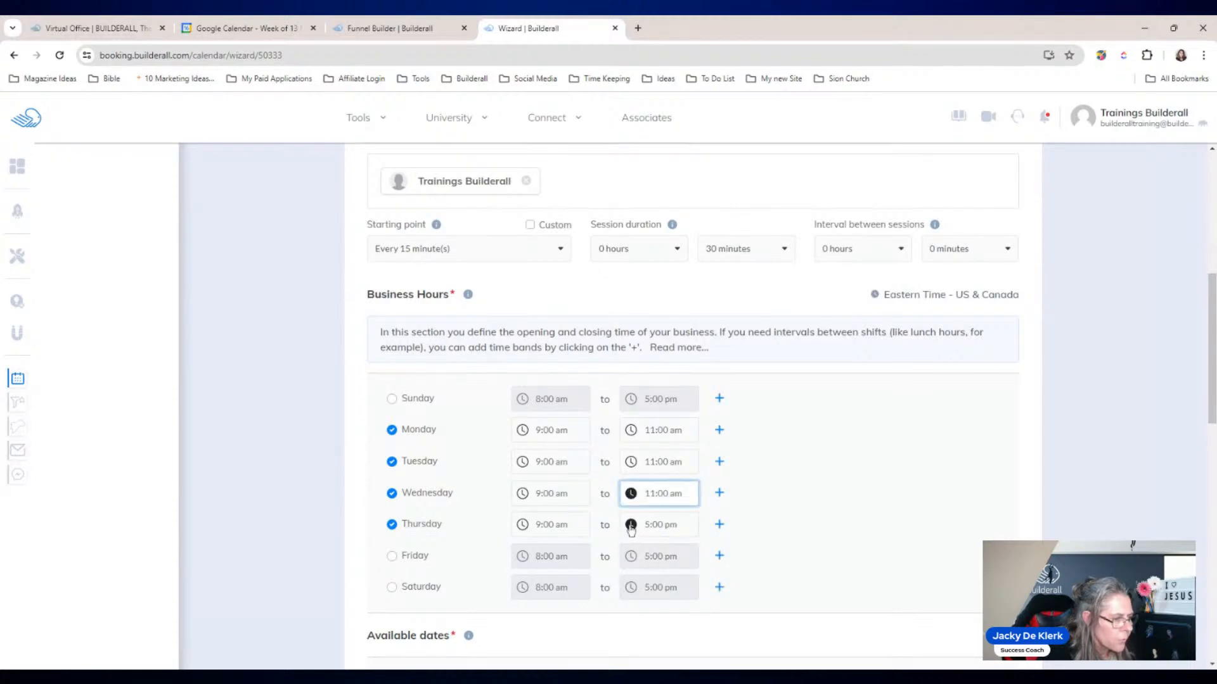
pyautogui.click(630, 525)
pyautogui.click(639, 443)
pyautogui.click(639, 444)
pyautogui.click(639, 444)
pyautogui.click(640, 444)
pyautogui.click(640, 444)
pyautogui.click(639, 444)
pyautogui.click(708, 477)
pyautogui.click(702, 500)
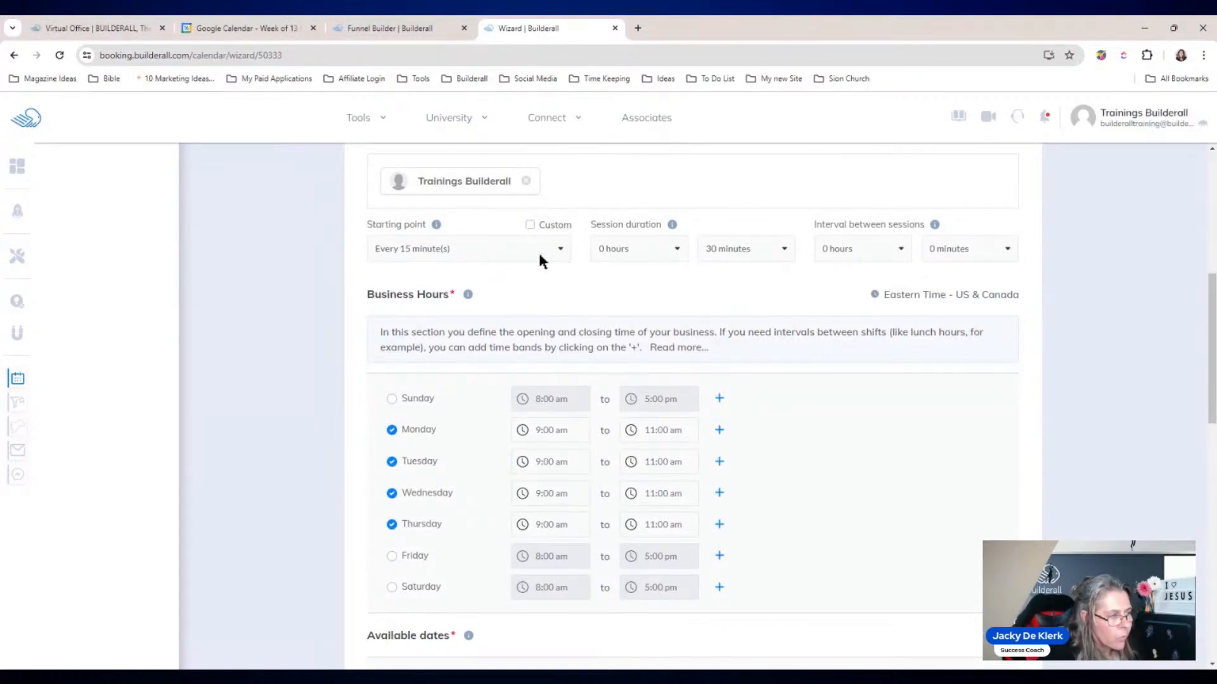
# Step: Look over the starting point and duration options, then choose a 15-minute interval between sessions
pyautogui.click(530, 225)
pyautogui.click(529, 225)
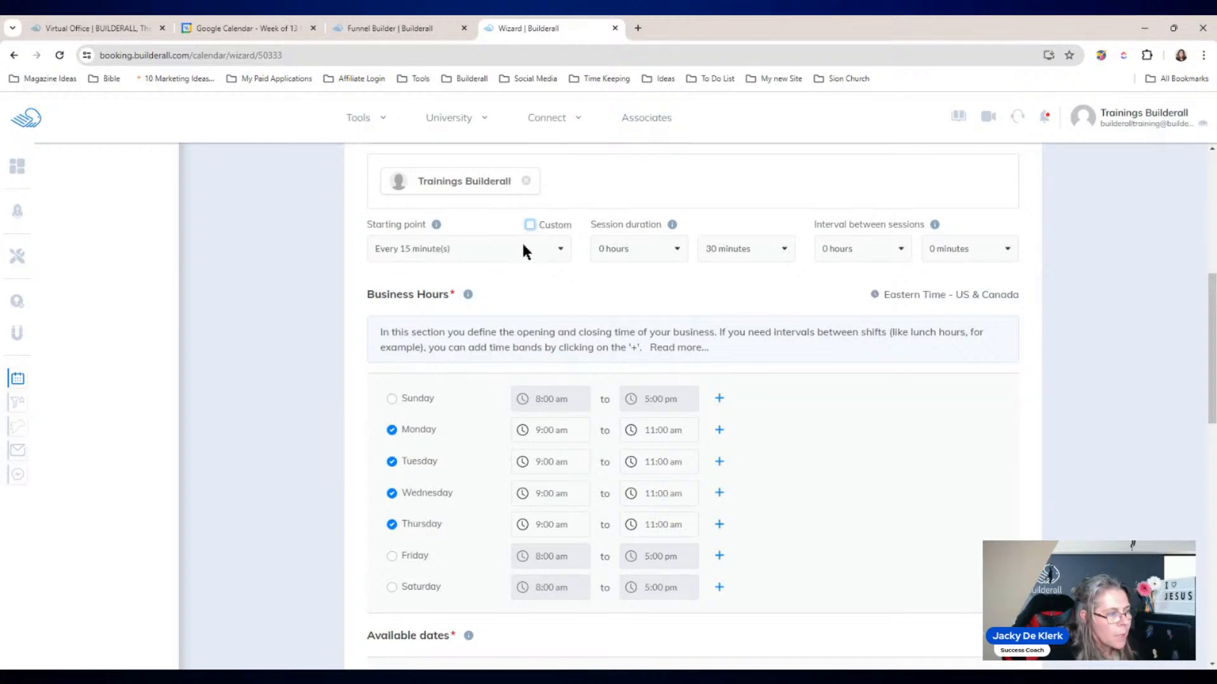
pyautogui.click(562, 249)
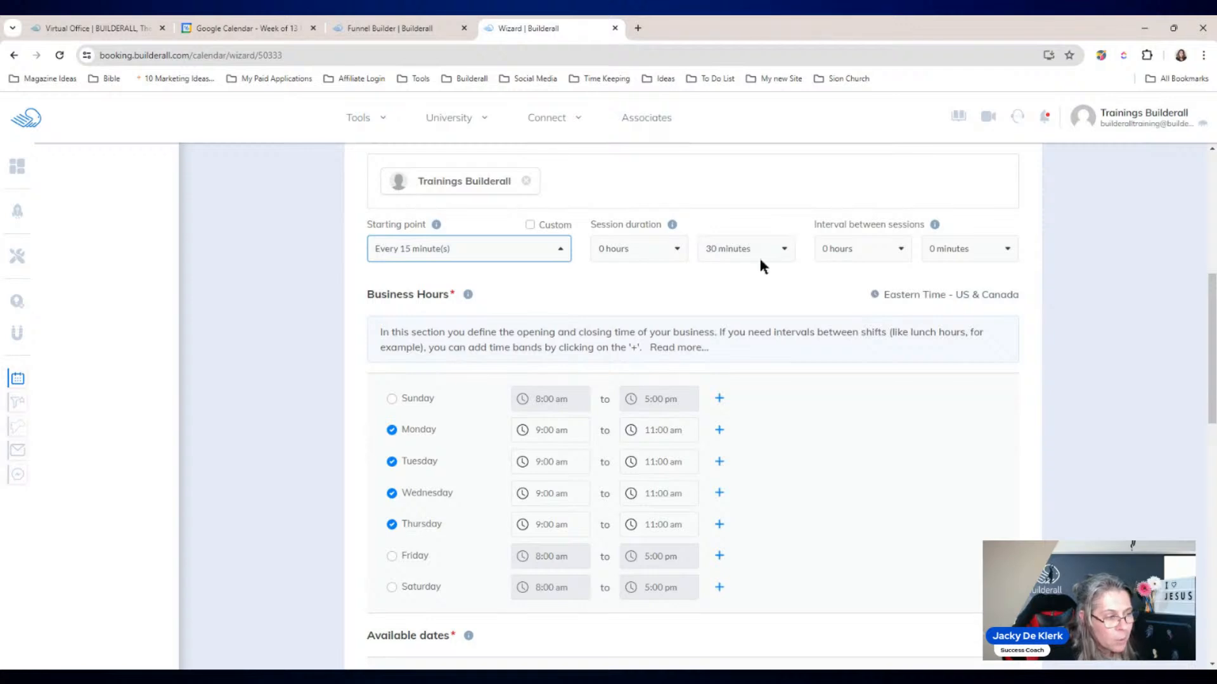
pyautogui.click(677, 251)
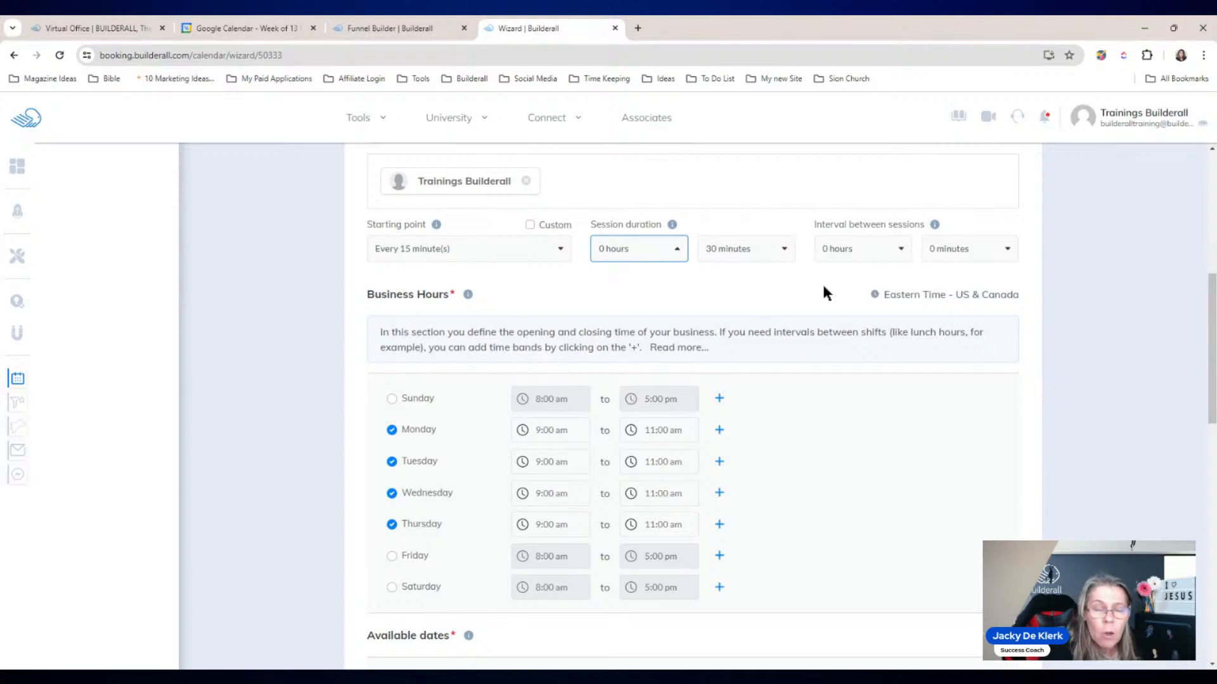
pyautogui.click(1006, 251)
pyautogui.click(953, 304)
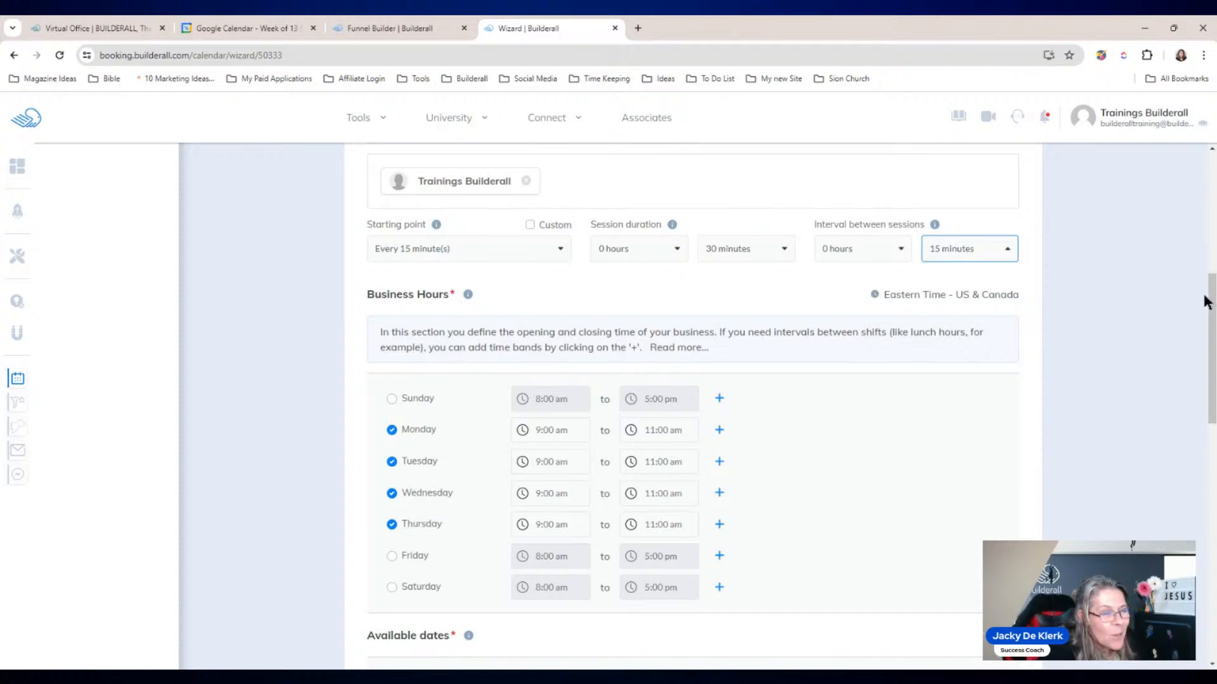
pyautogui.moveTo(1212, 309); pyautogui.dragTo(1213, 443)
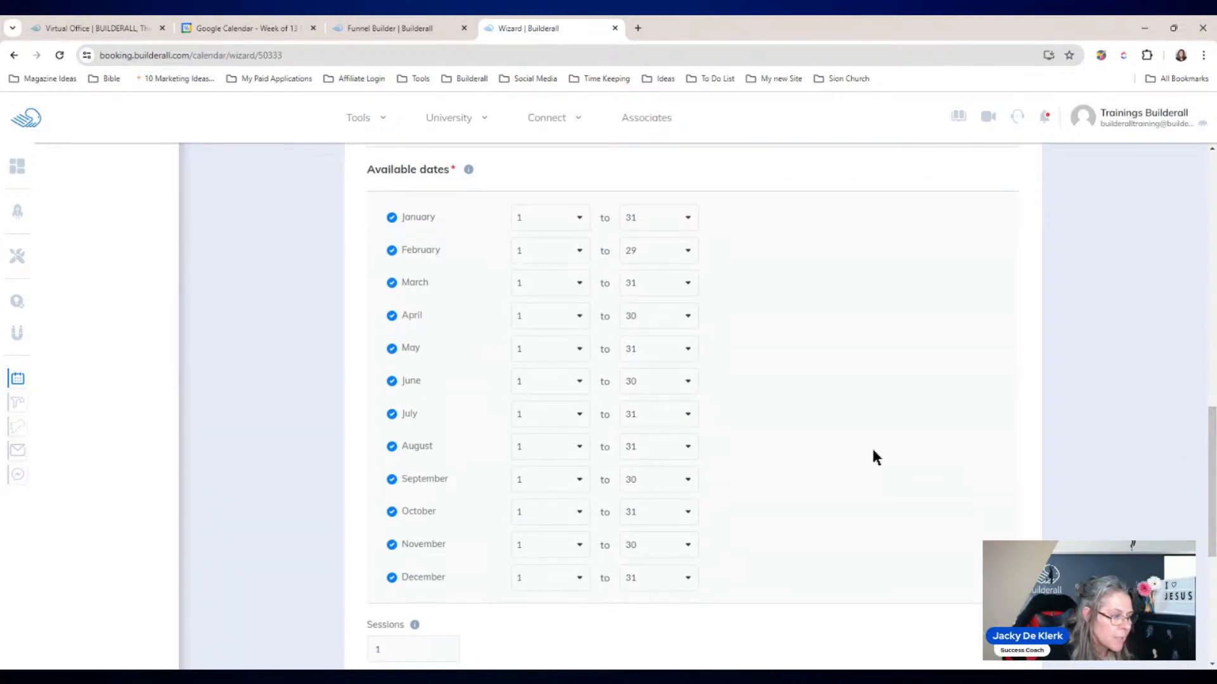
# Step: Uncheck December and July under Available dates
pyautogui.click(392, 578)
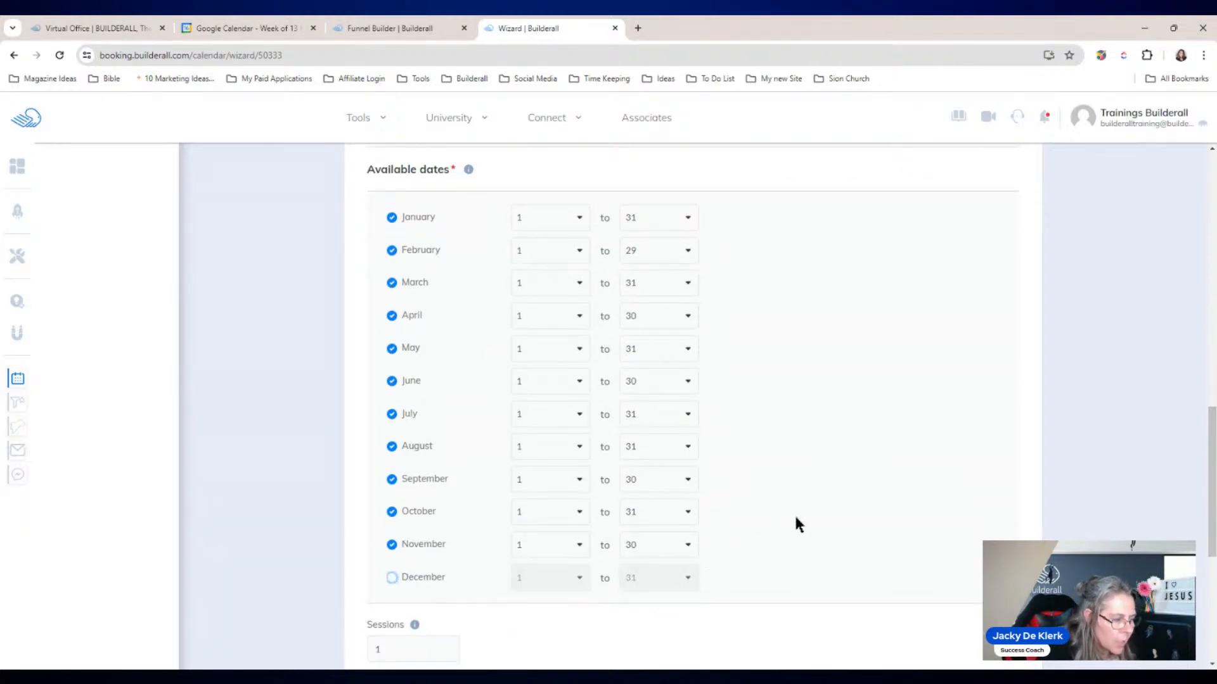
pyautogui.click(390, 414)
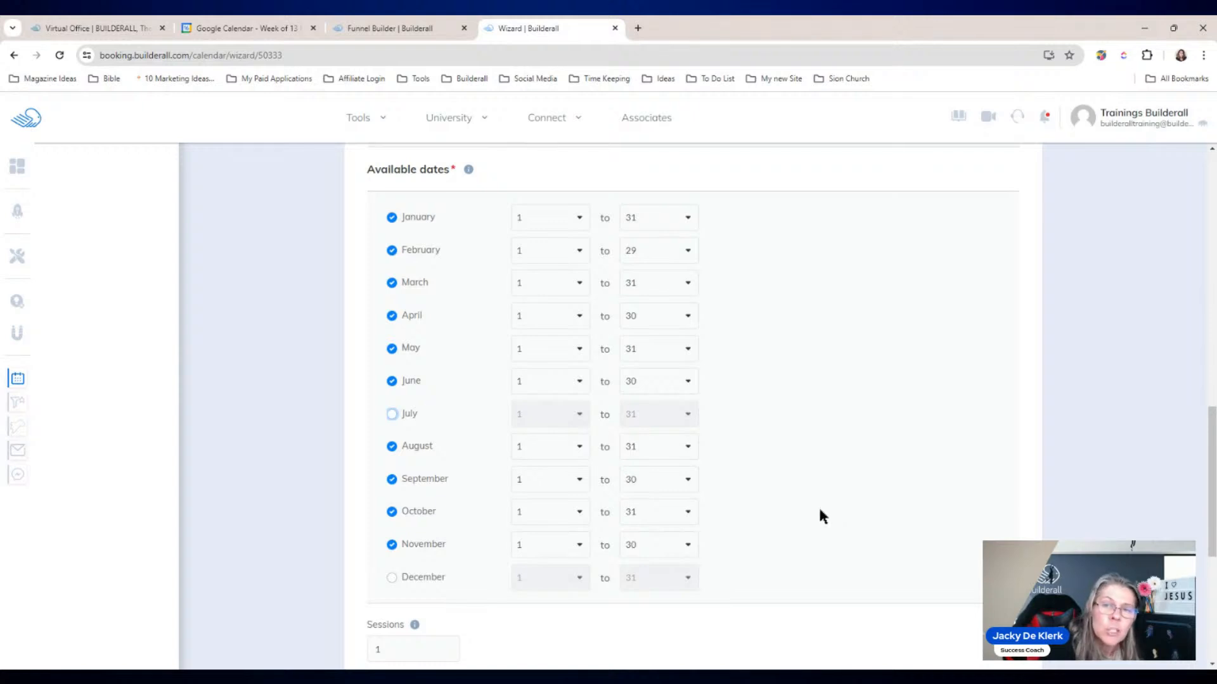
pyautogui.moveTo(1214, 452); pyautogui.dragTo(1215, 560)
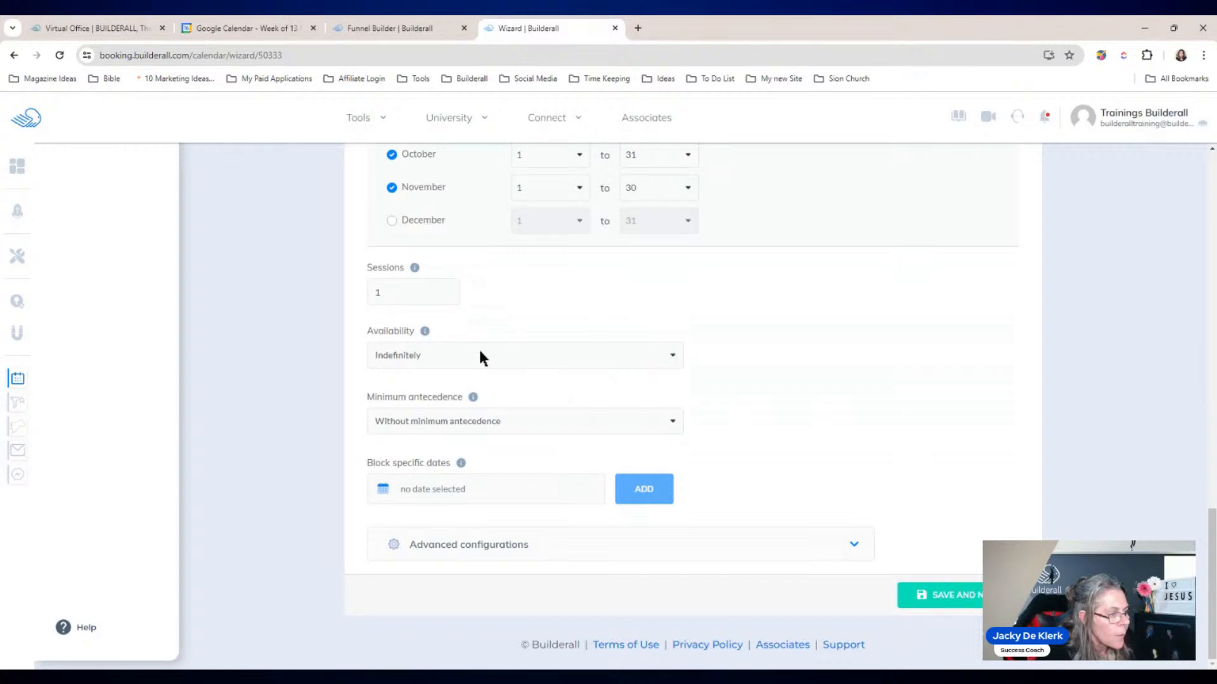
# Step: Expand Advanced configurations to review the approval, cancellation, rescheduling and busy-time options
pyautogui.moveTo(415, 269)
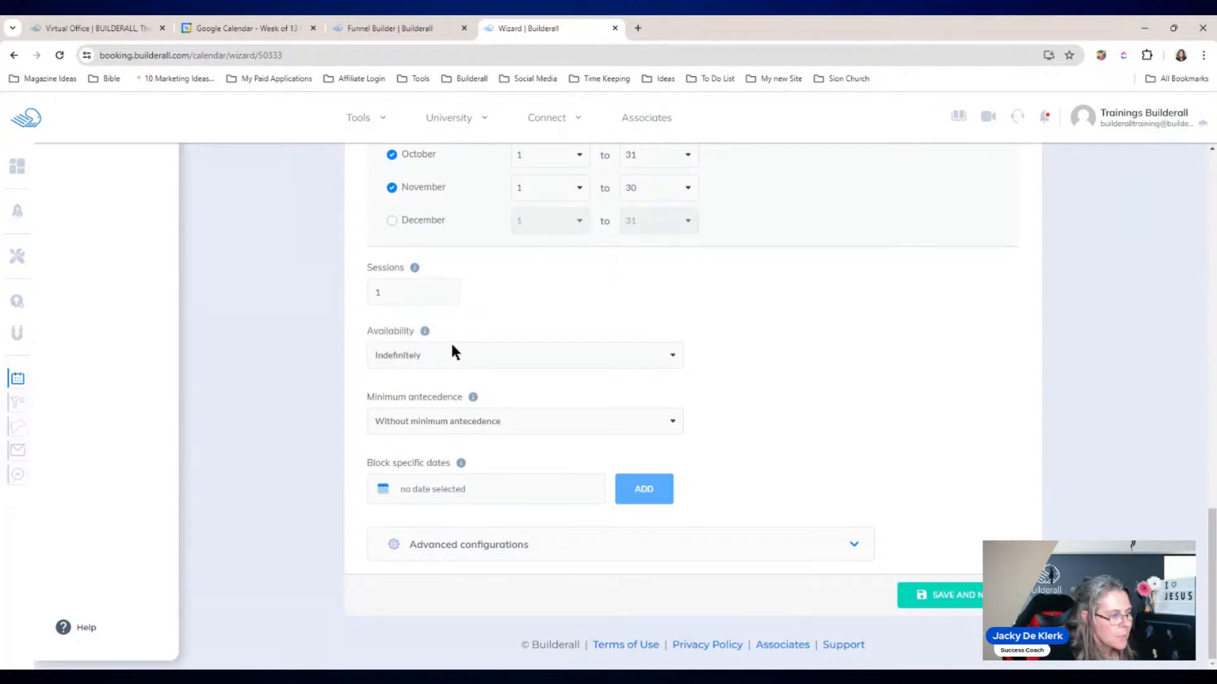
pyautogui.moveTo(426, 331)
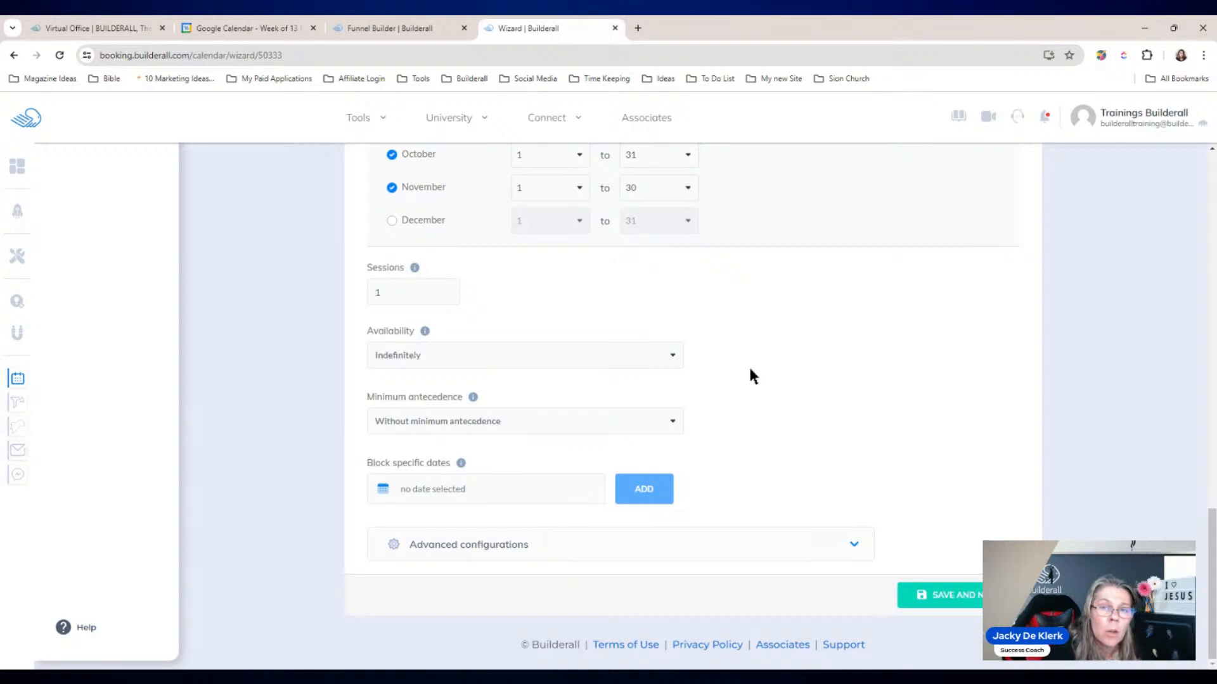
pyautogui.click(856, 546)
pyautogui.scroll(3, 902, 390)
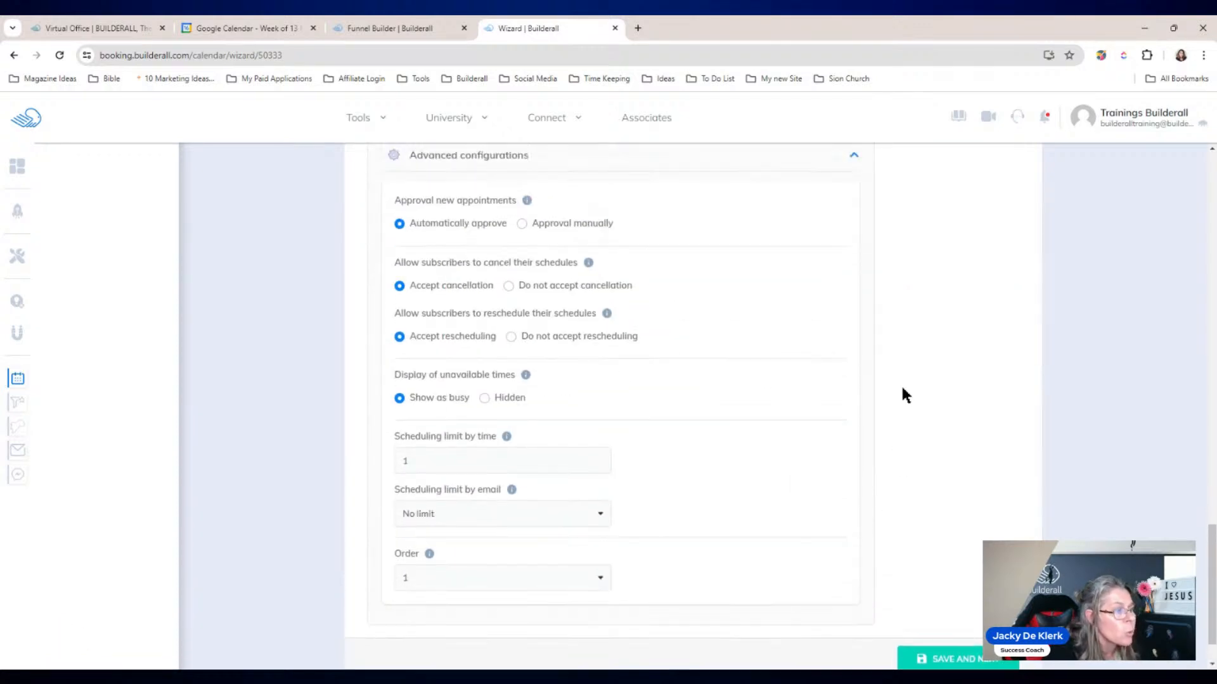
pyautogui.scroll(-1, 285, 379)
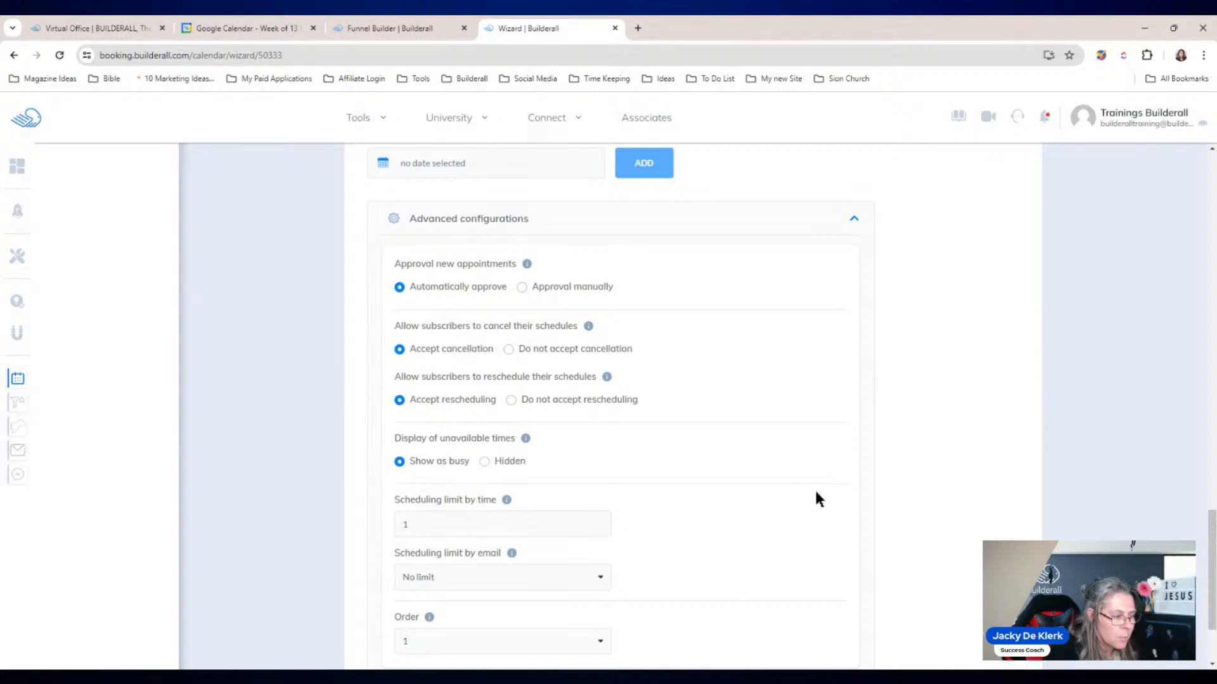
pyautogui.scroll(-2, 1163, 494)
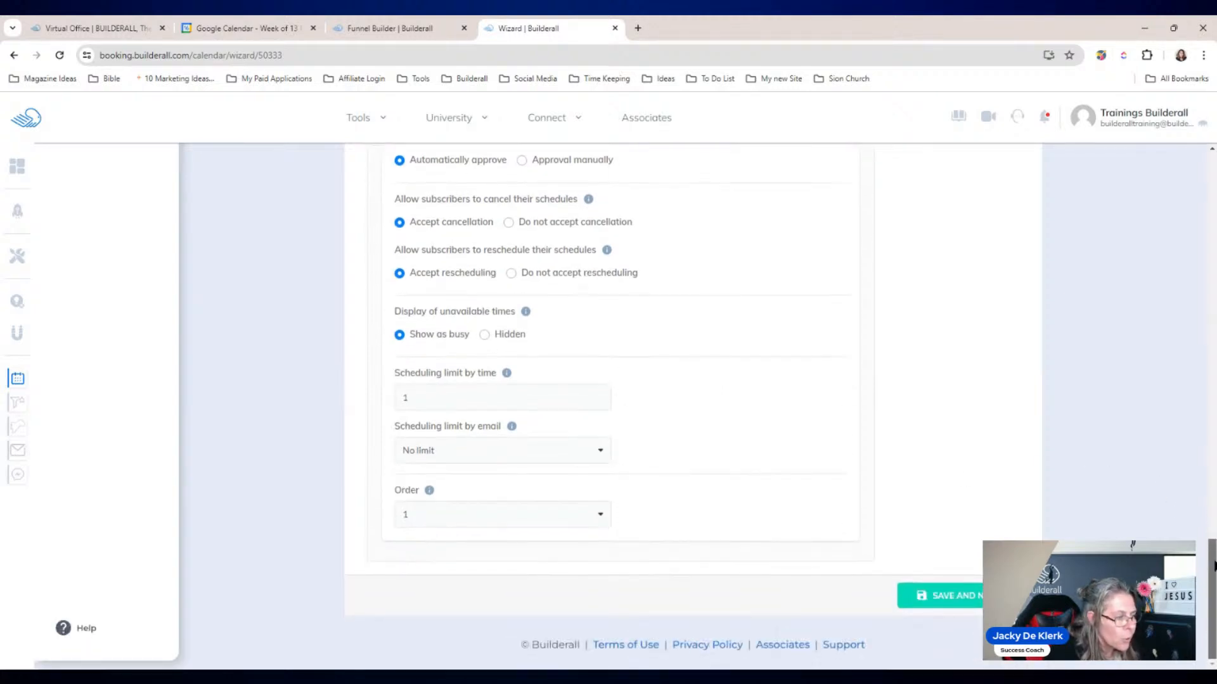
# Step: Save the schedule settings, then set the Phone form field to Required
pyautogui.click(953, 599)
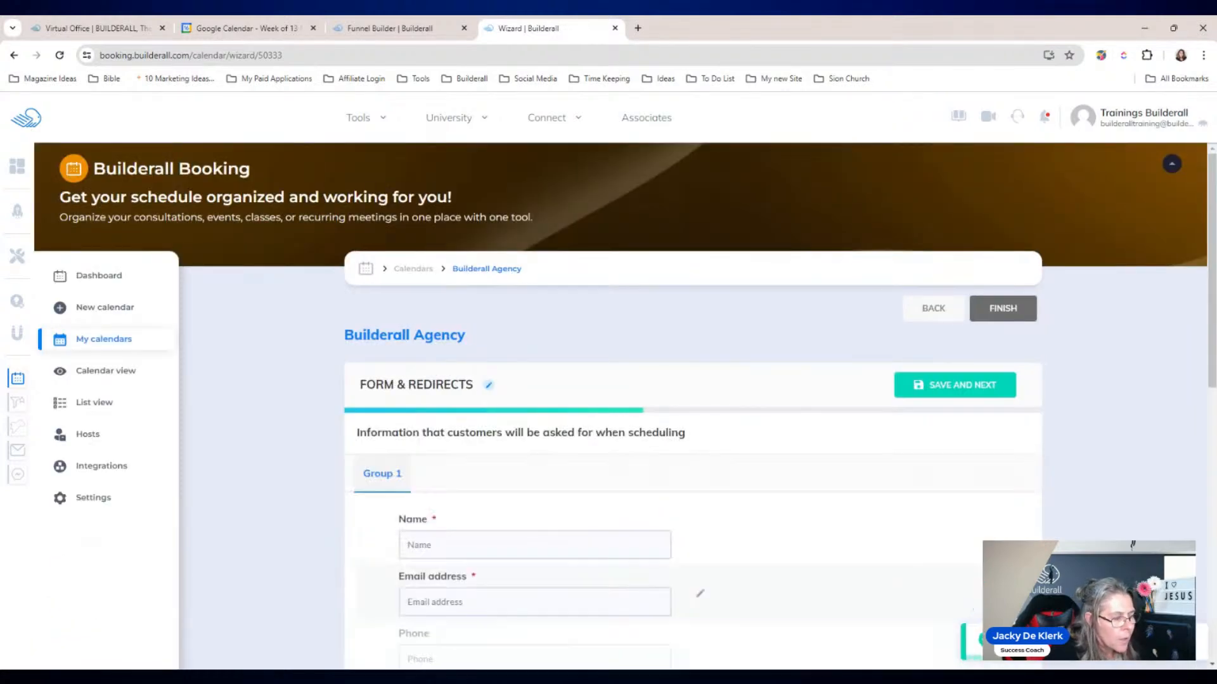
pyautogui.moveTo(1211, 355); pyautogui.dragTo(1211, 458)
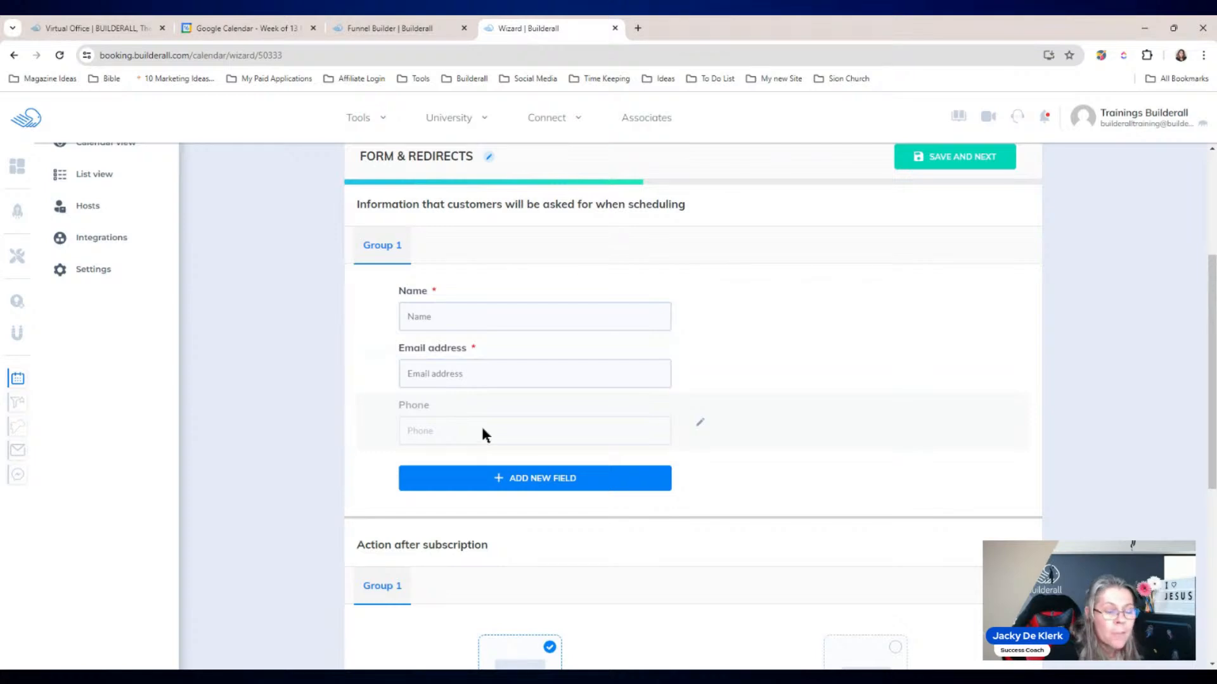
pyautogui.click(699, 423)
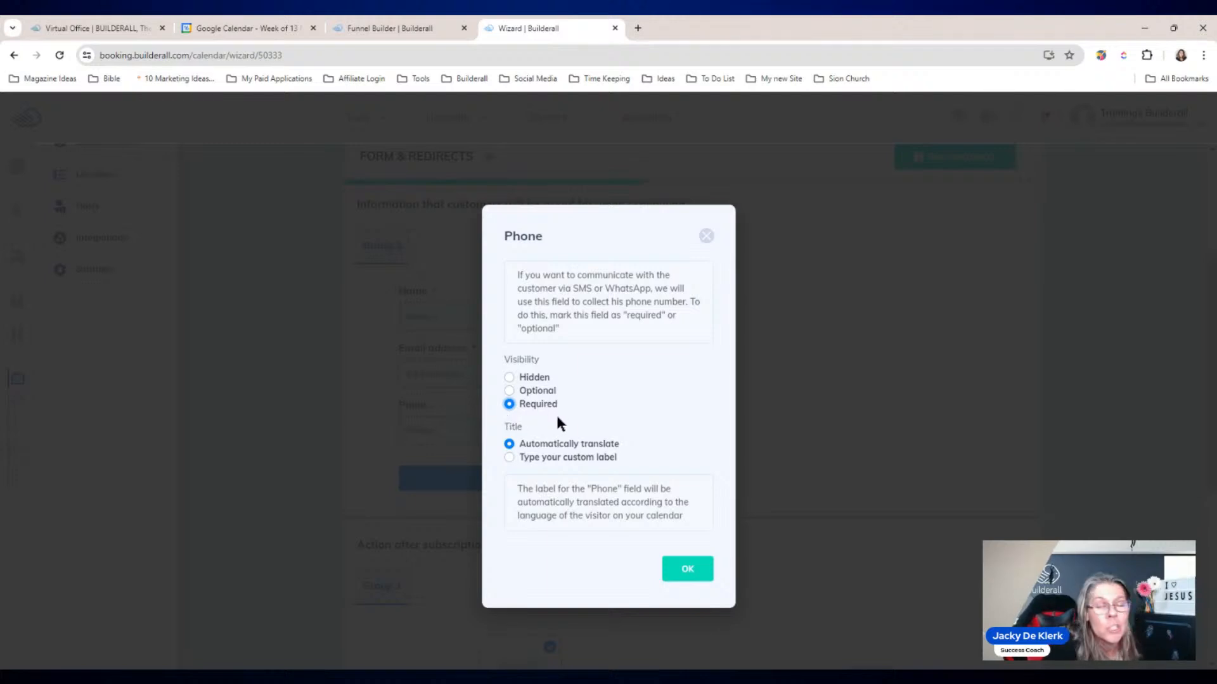
pyautogui.click(688, 570)
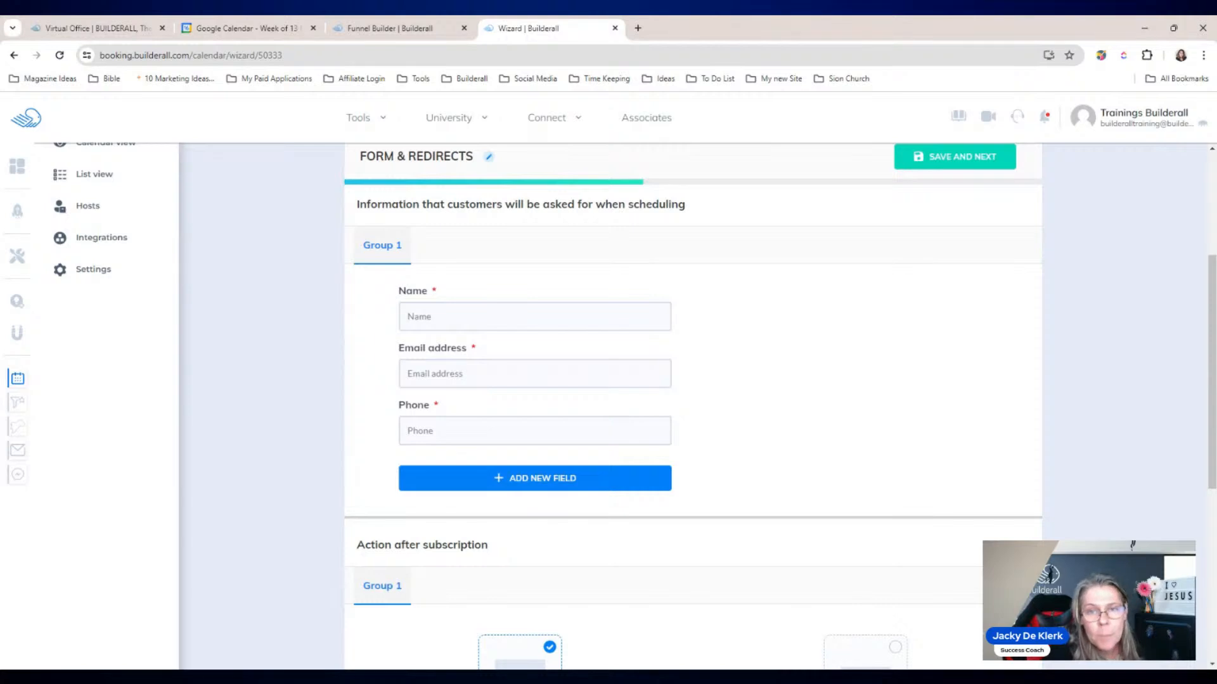
pyautogui.scroll(-3, 716, 453)
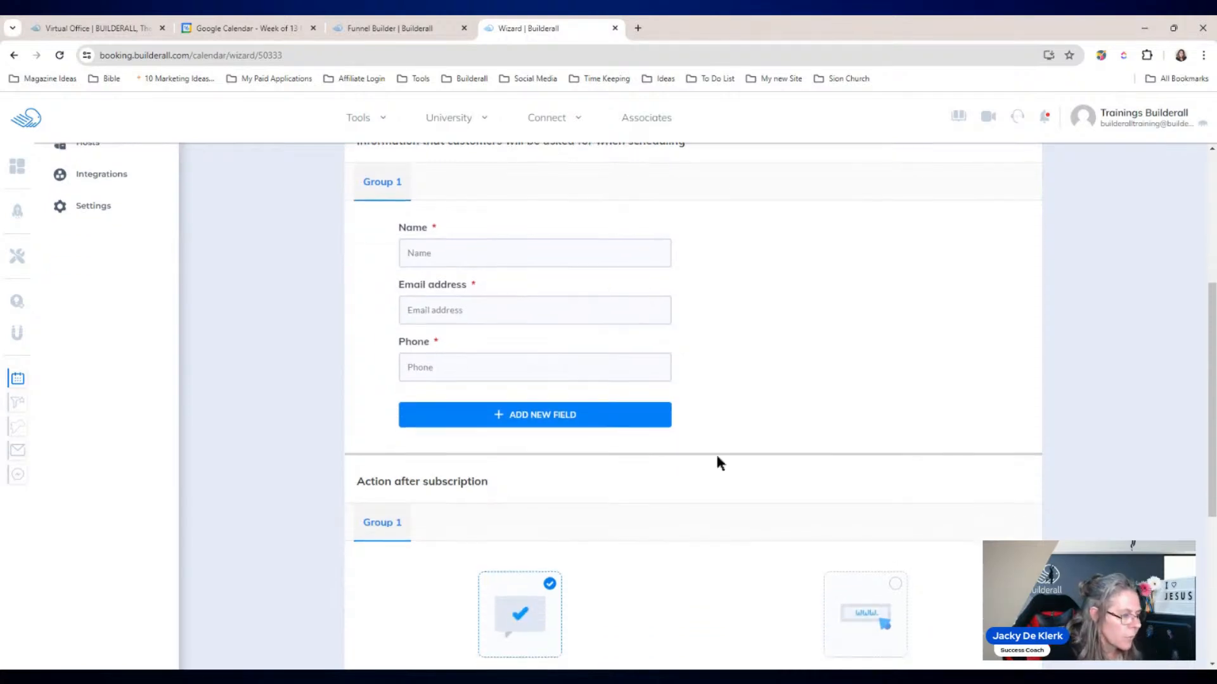
pyautogui.scroll(1, 906, 433)
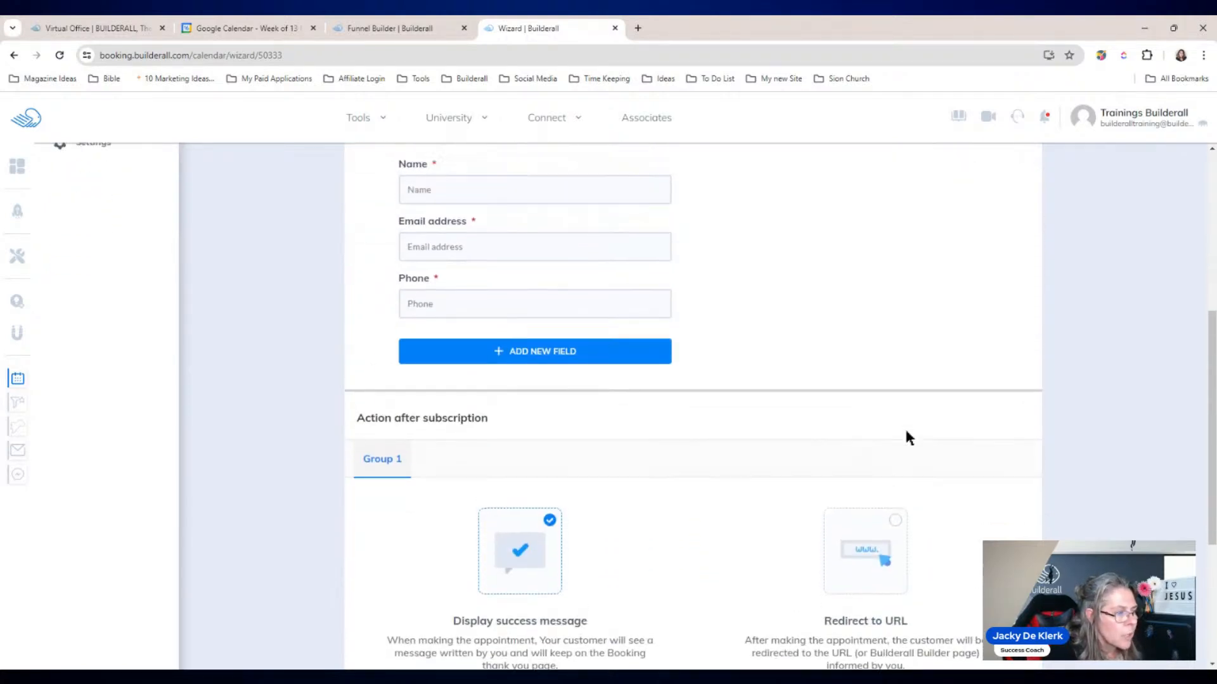
pyautogui.moveTo(1211, 402); pyautogui.dragTo(1211, 491)
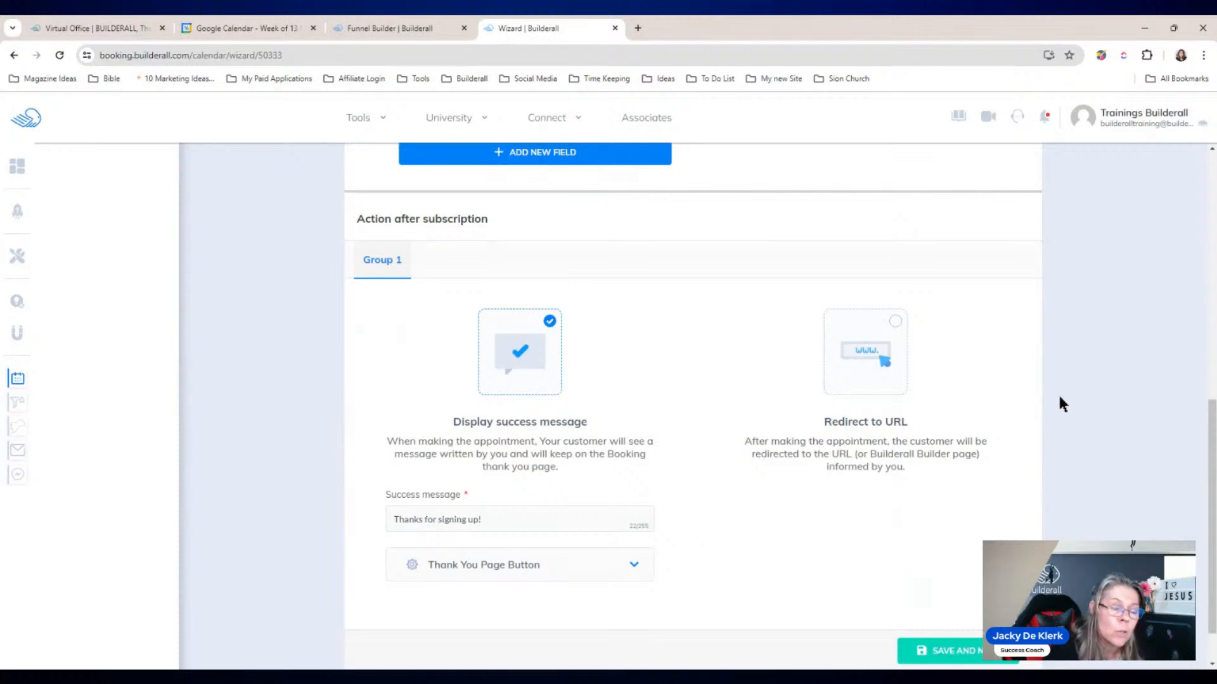
# Step: Save the form step, choose 'Yes, send confirmation to subscribers', and edit the Email confirmation
pyautogui.click(944, 651)
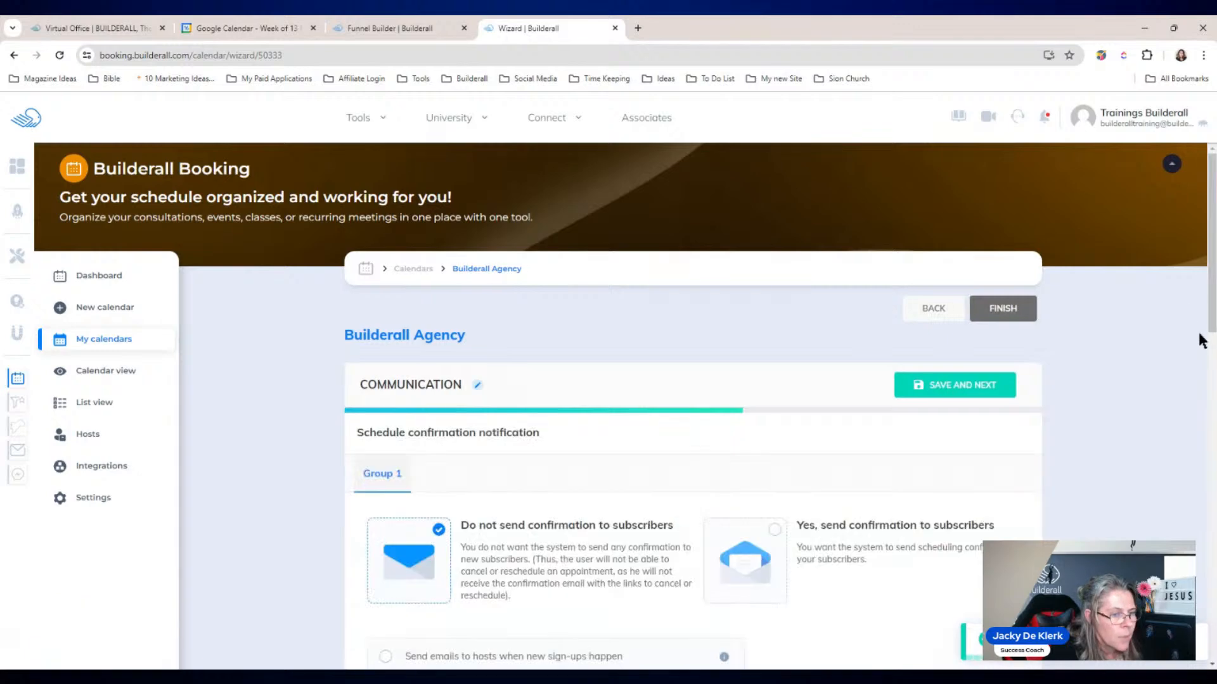
pyautogui.moveTo(1212, 307); pyautogui.dragTo(1213, 398)
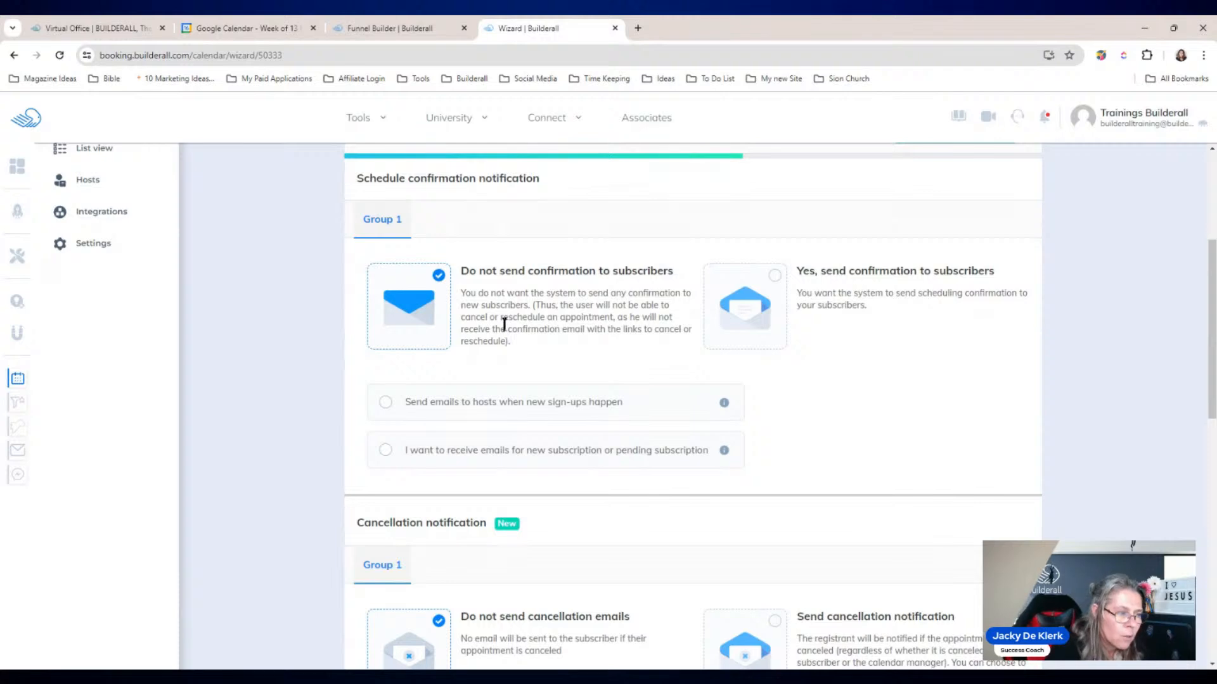
pyautogui.click(775, 277)
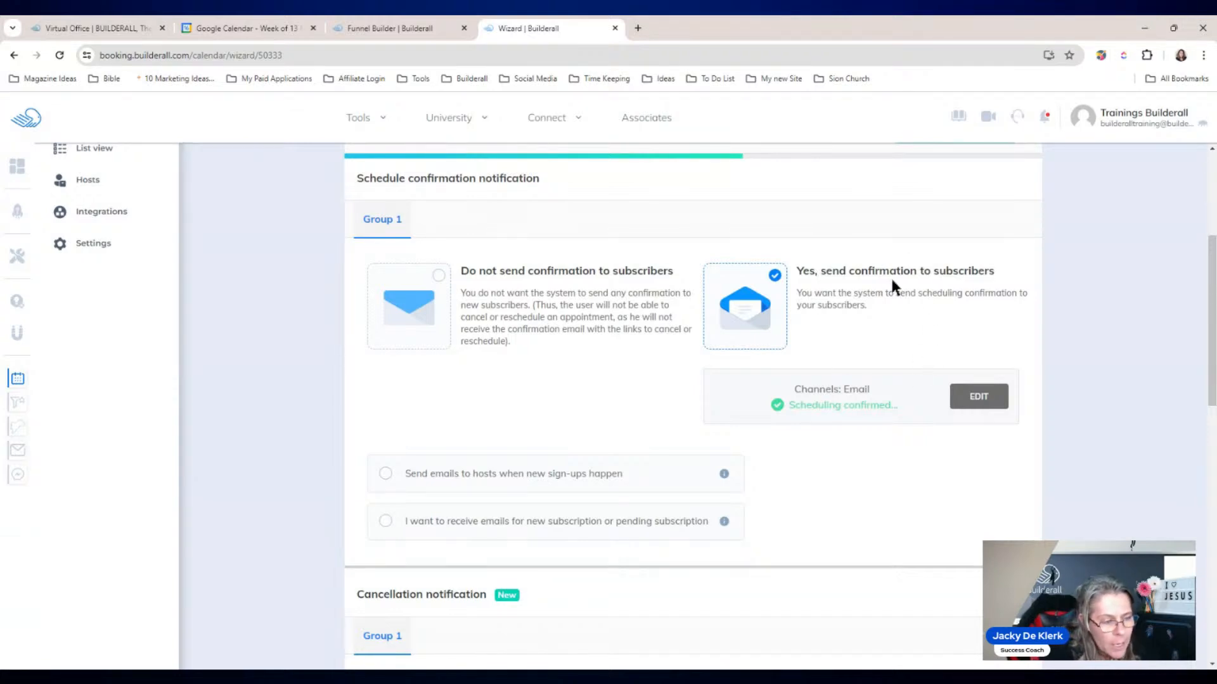
pyautogui.click(969, 404)
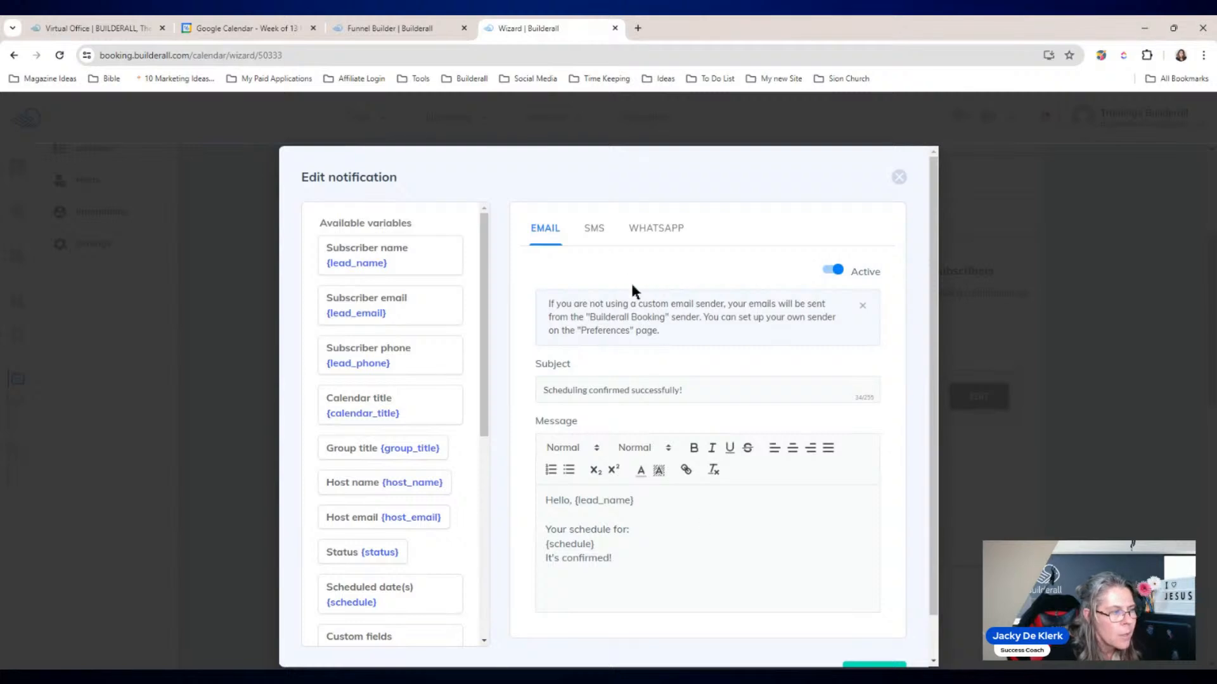
# Step: Compare the SMS, WhatsApp and Email versions and inspect the {lead_name} and {schedule} placeholders
pyautogui.click(596, 231)
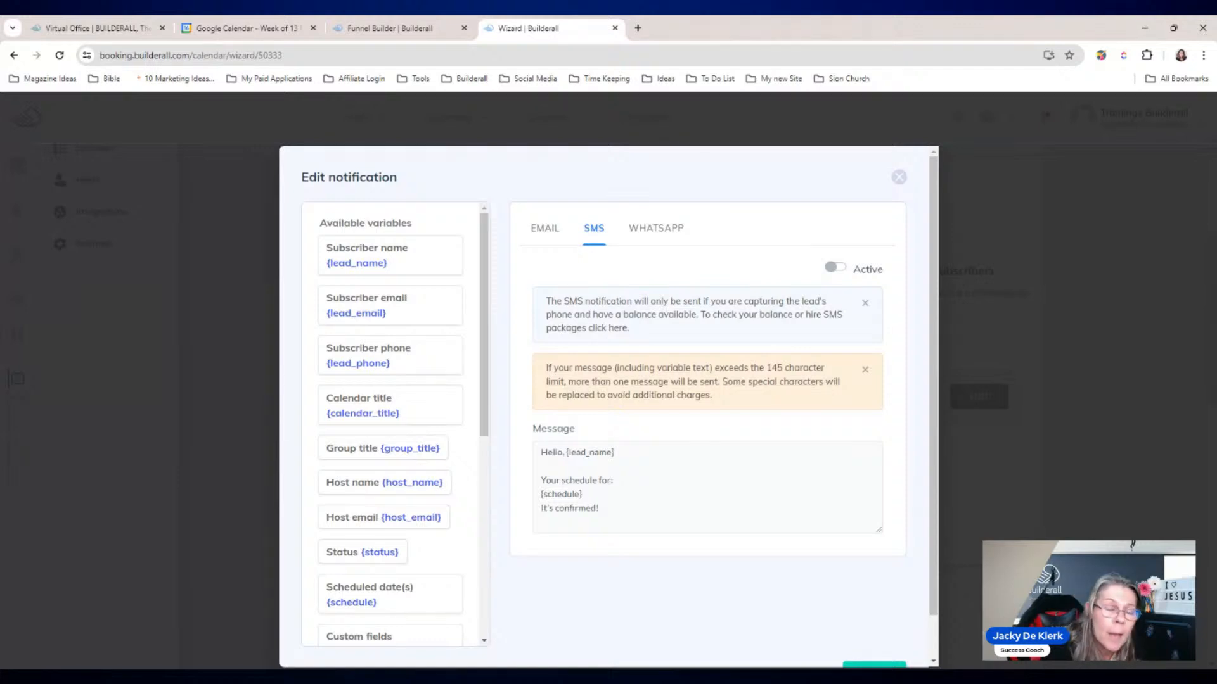
pyautogui.click(669, 236)
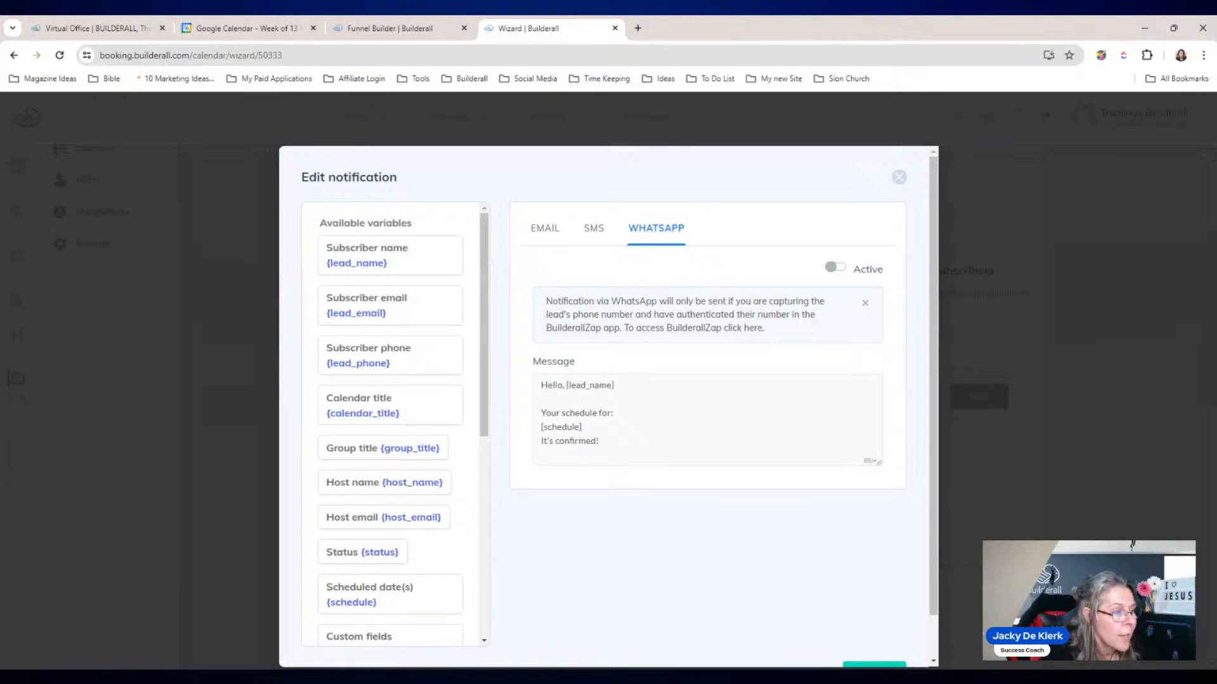
pyautogui.click(593, 231)
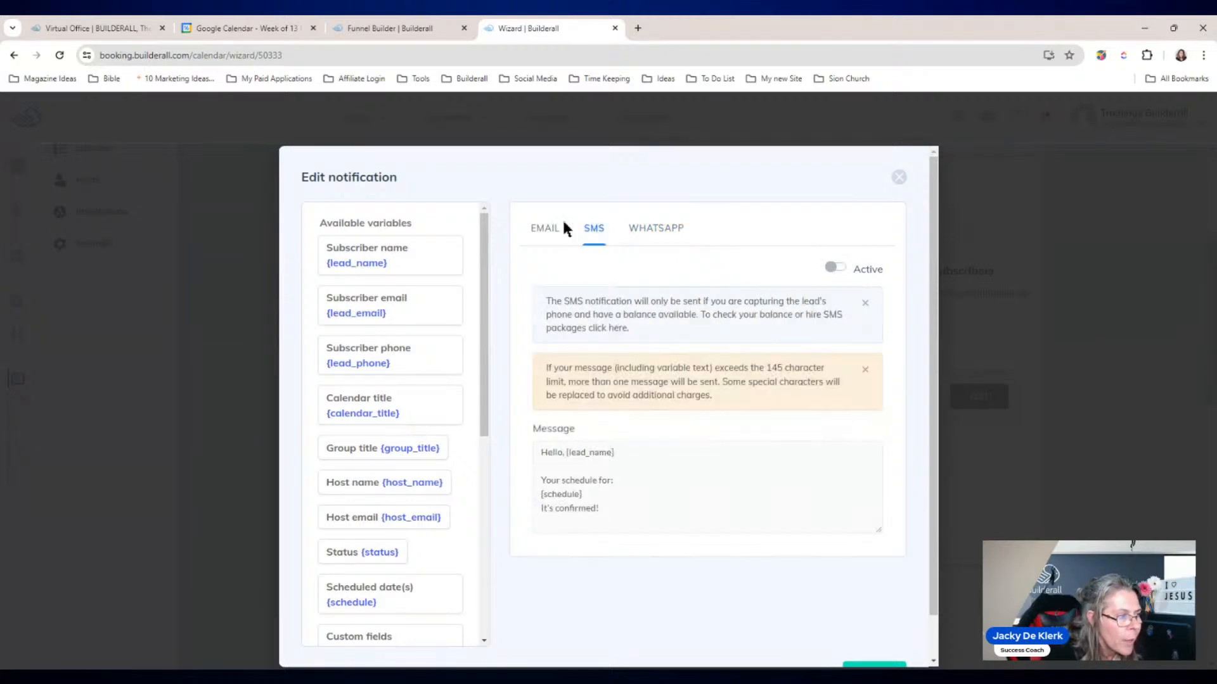
pyautogui.click(546, 231)
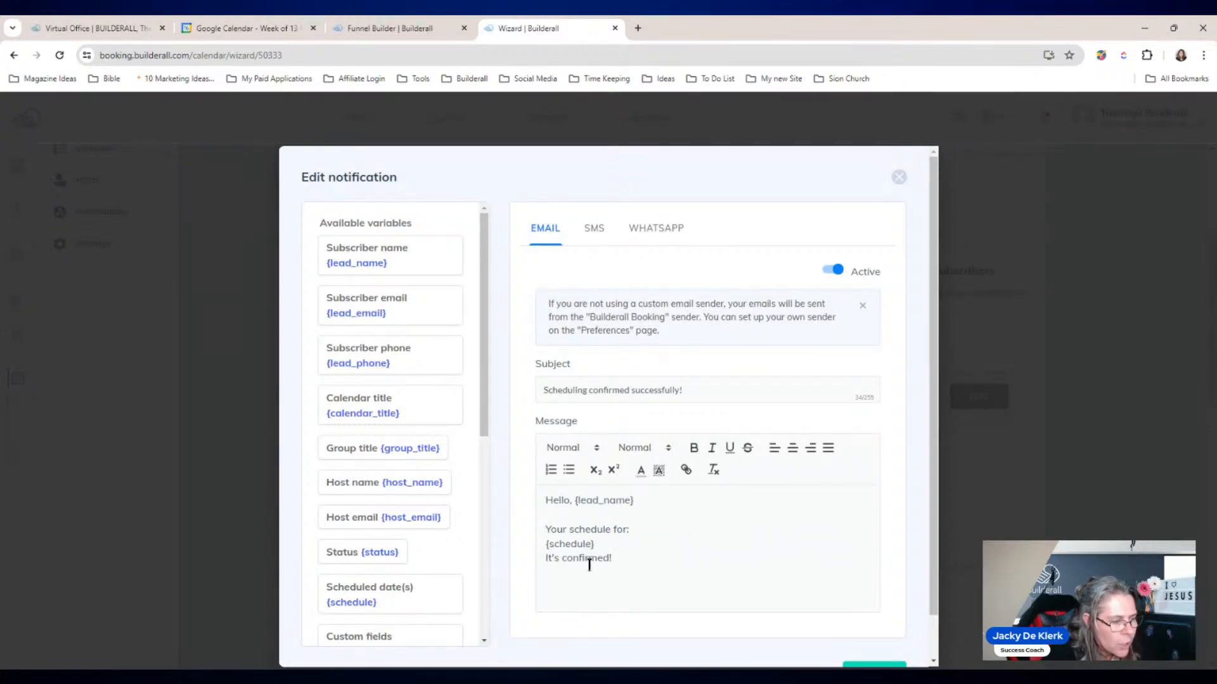
pyautogui.moveTo(572, 500); pyautogui.dragTo(637, 501)
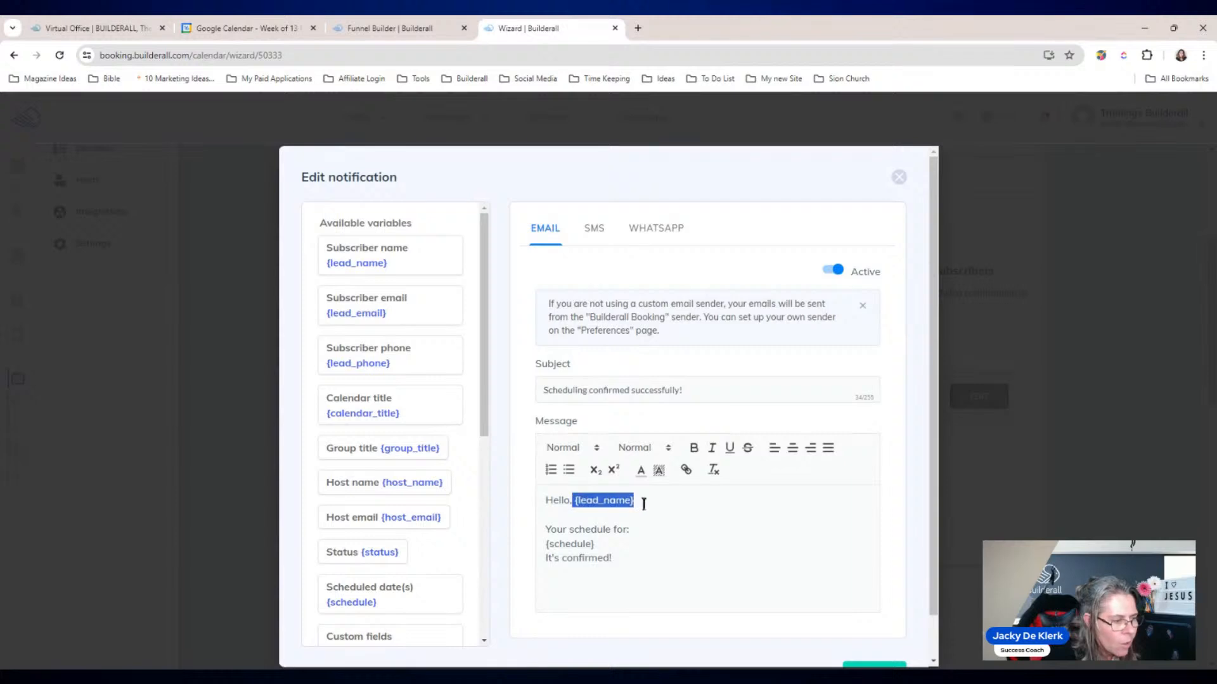
pyautogui.moveTo(545, 544); pyautogui.dragTo(602, 545)
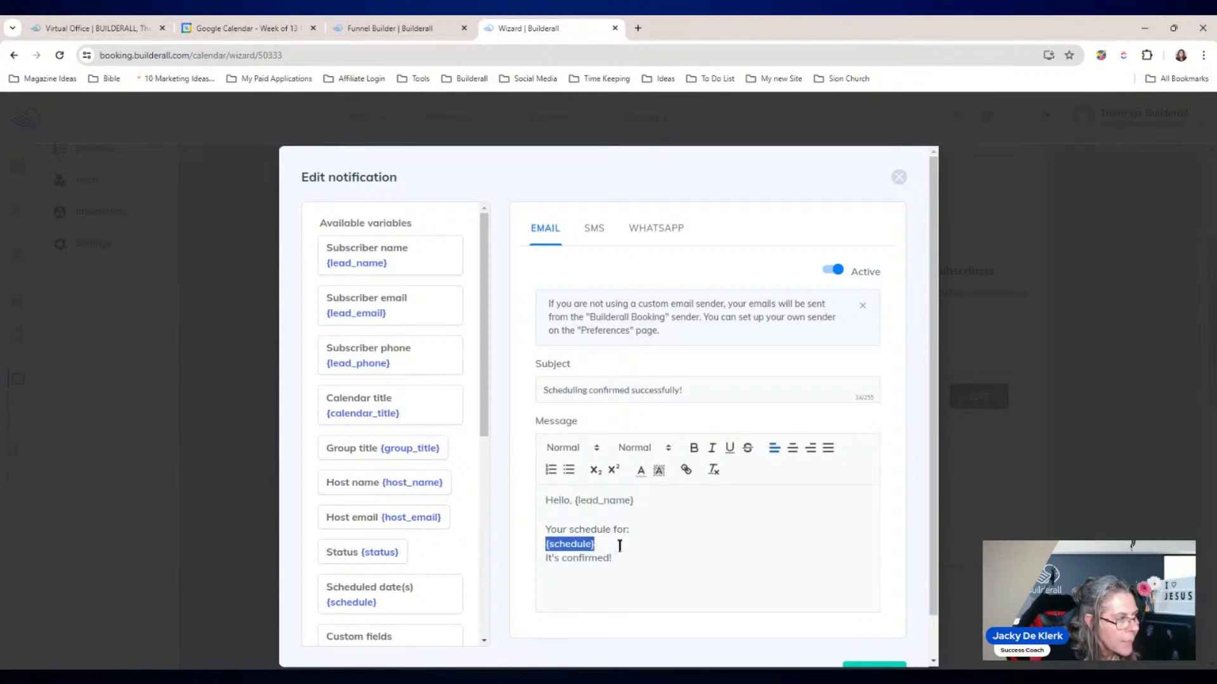
pyautogui.moveTo(485, 356); pyautogui.dragTo(492, 401)
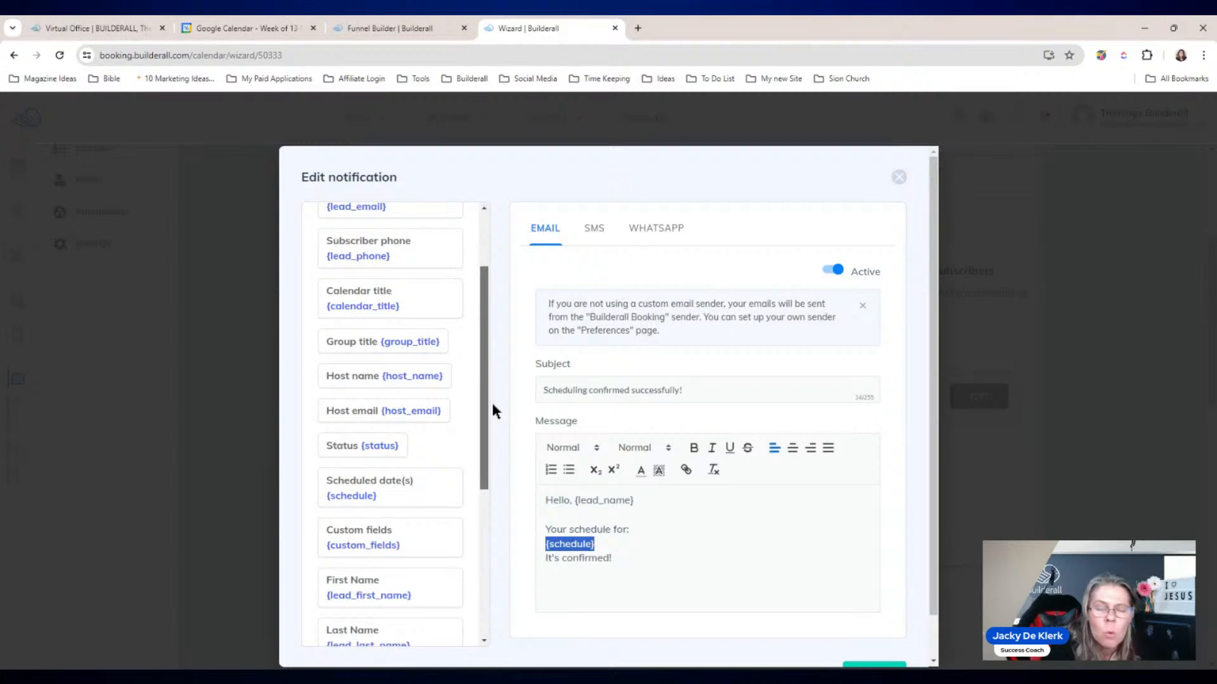
pyautogui.moveTo(492, 402); pyautogui.dragTo(492, 419)
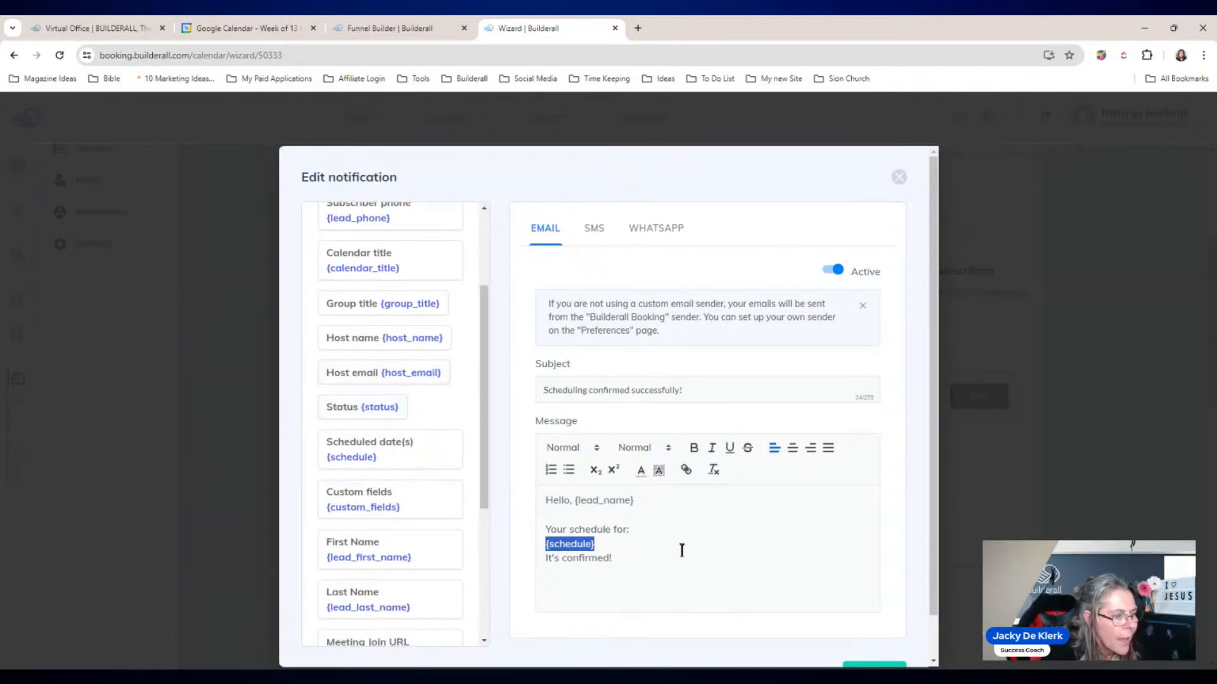
pyautogui.click(651, 557)
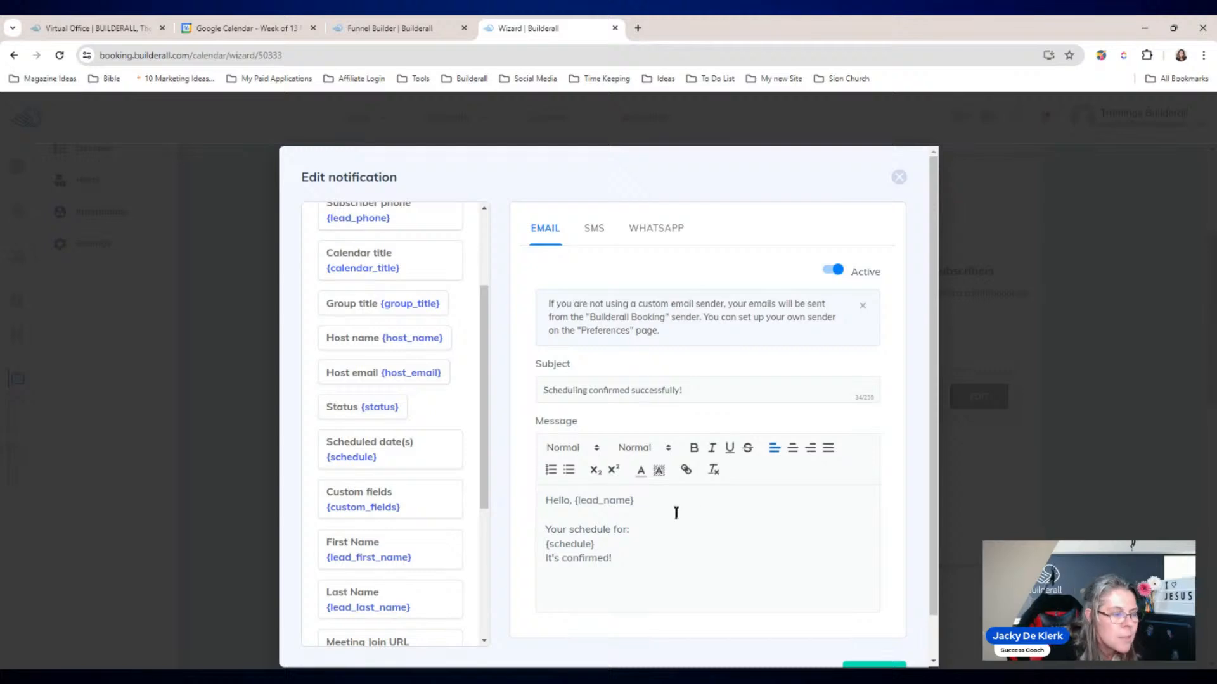
pyautogui.moveTo(635, 500); pyautogui.dragTo(573, 504)
pyautogui.click(667, 542)
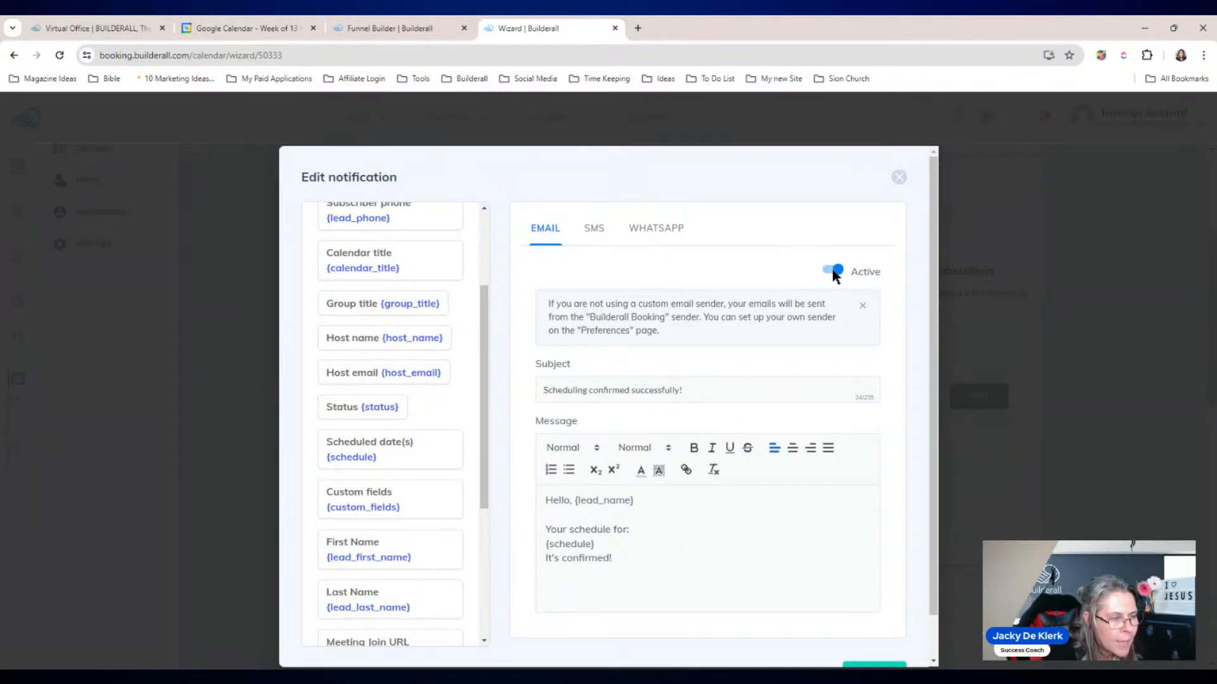
# Step: Recheck the SMS and WhatsApp versions, then save the Email confirmation with DONE
pyautogui.click(594, 230)
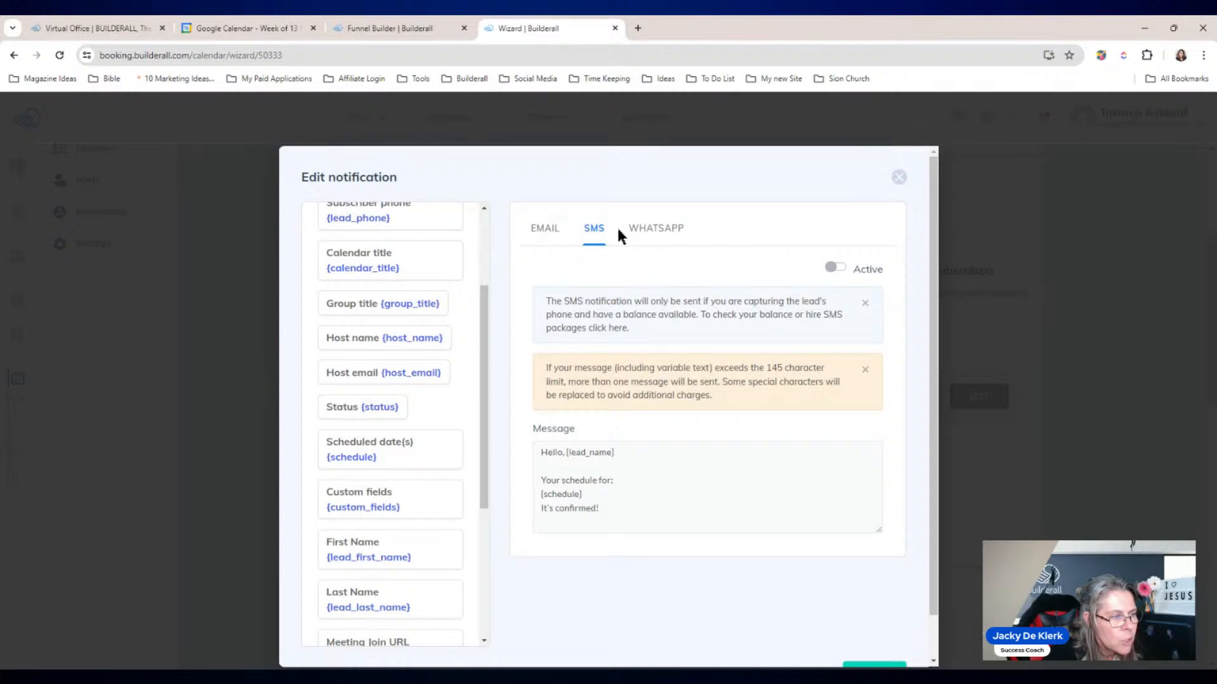
pyautogui.click(656, 229)
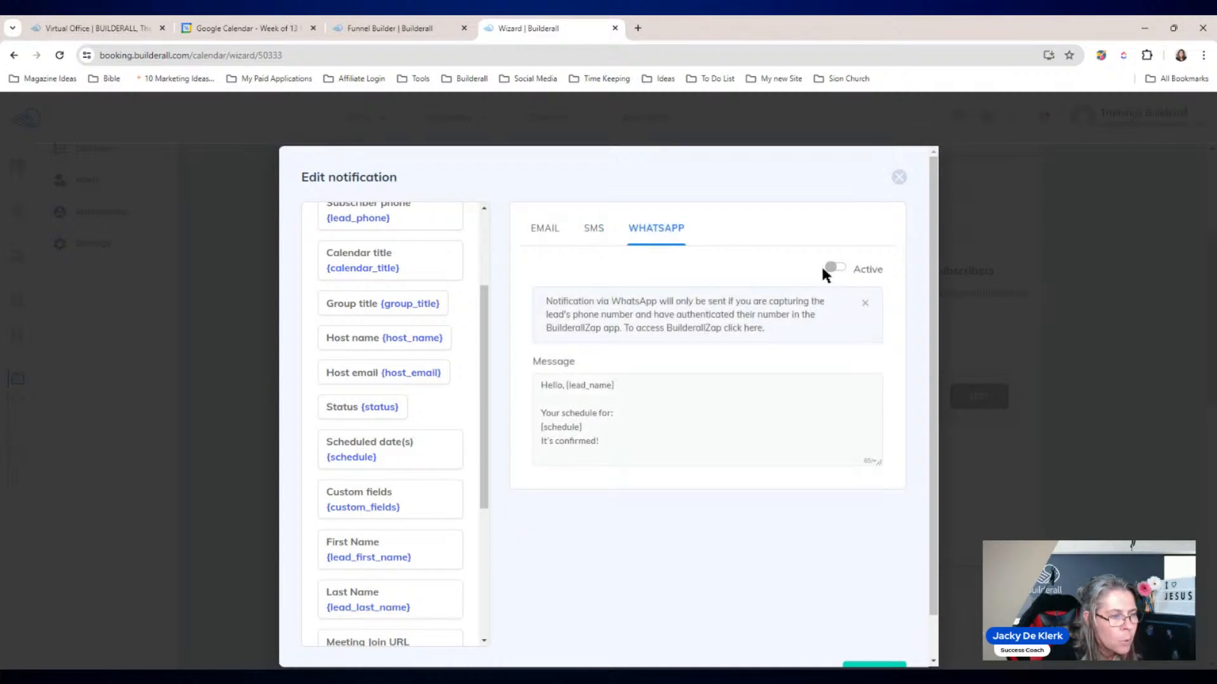
pyautogui.click(553, 233)
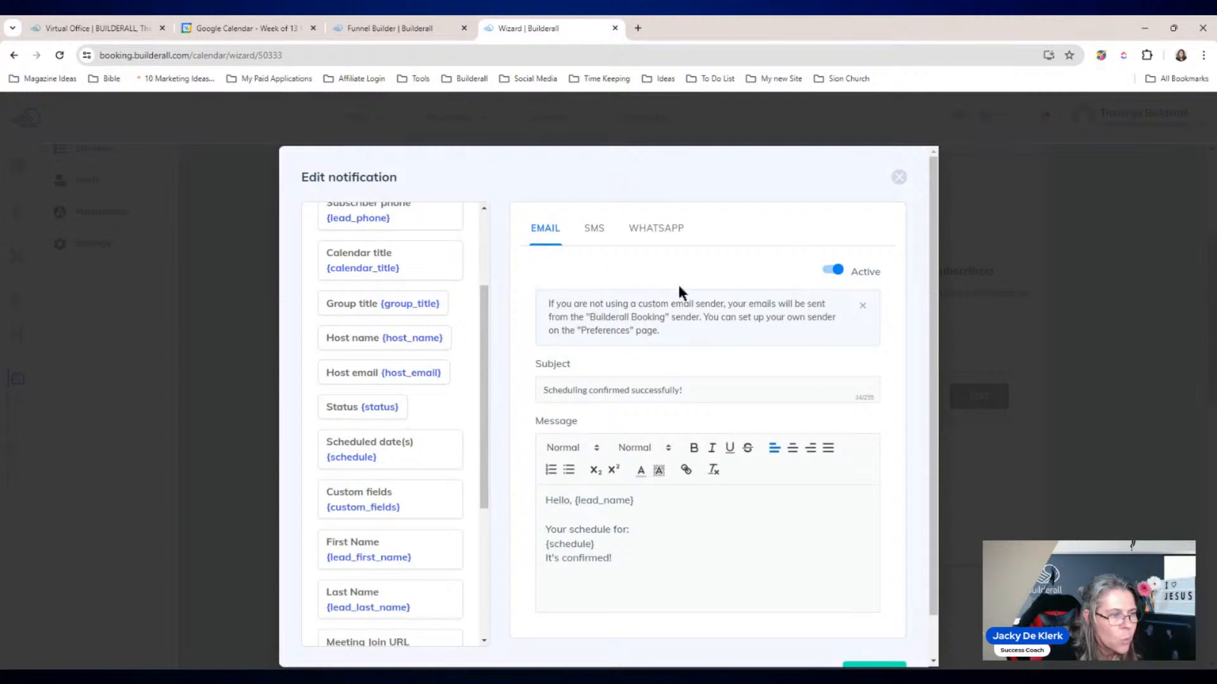
pyautogui.scroll(-2, 929, 258)
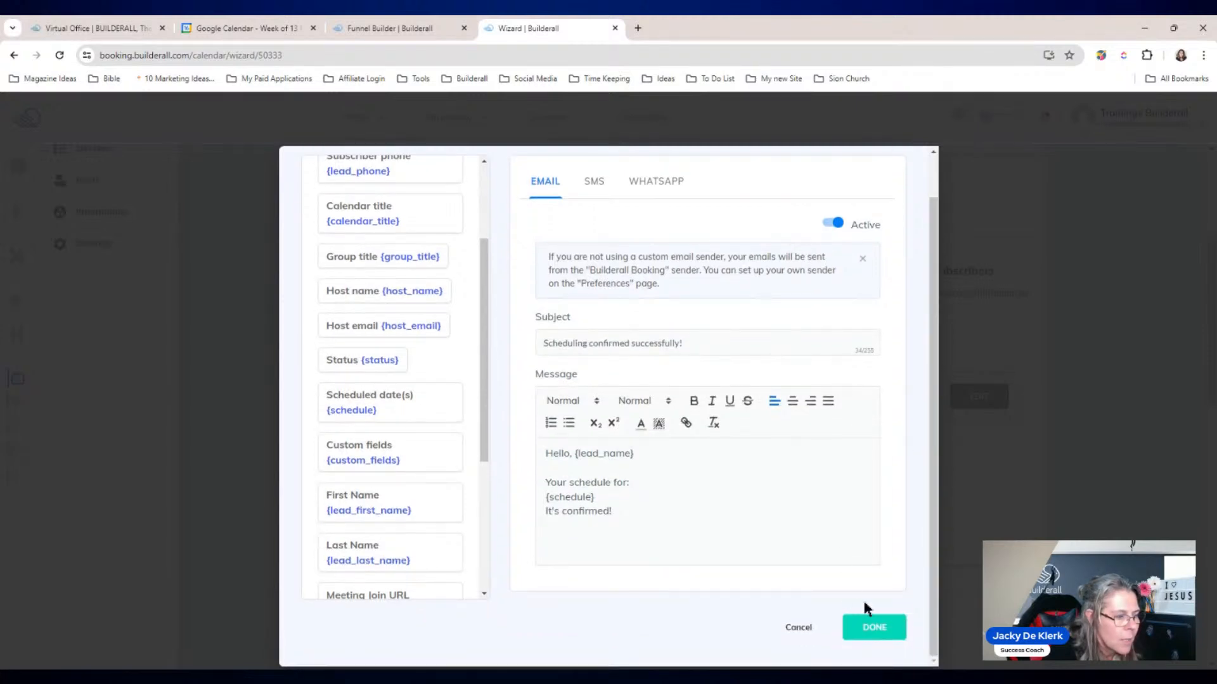
pyautogui.click(879, 629)
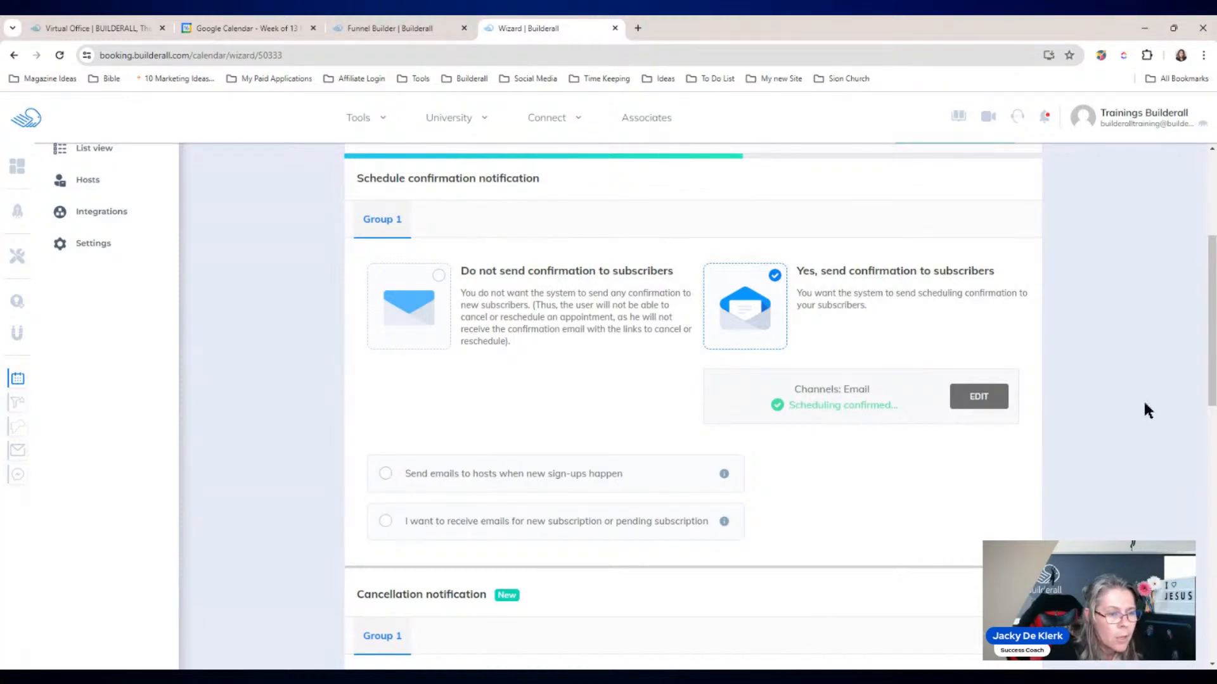
# Step: Select 'Yes, send reminders' and add a new reminder for subscribers
pyautogui.moveTo(1212, 384); pyautogui.dragTo(1211, 508)
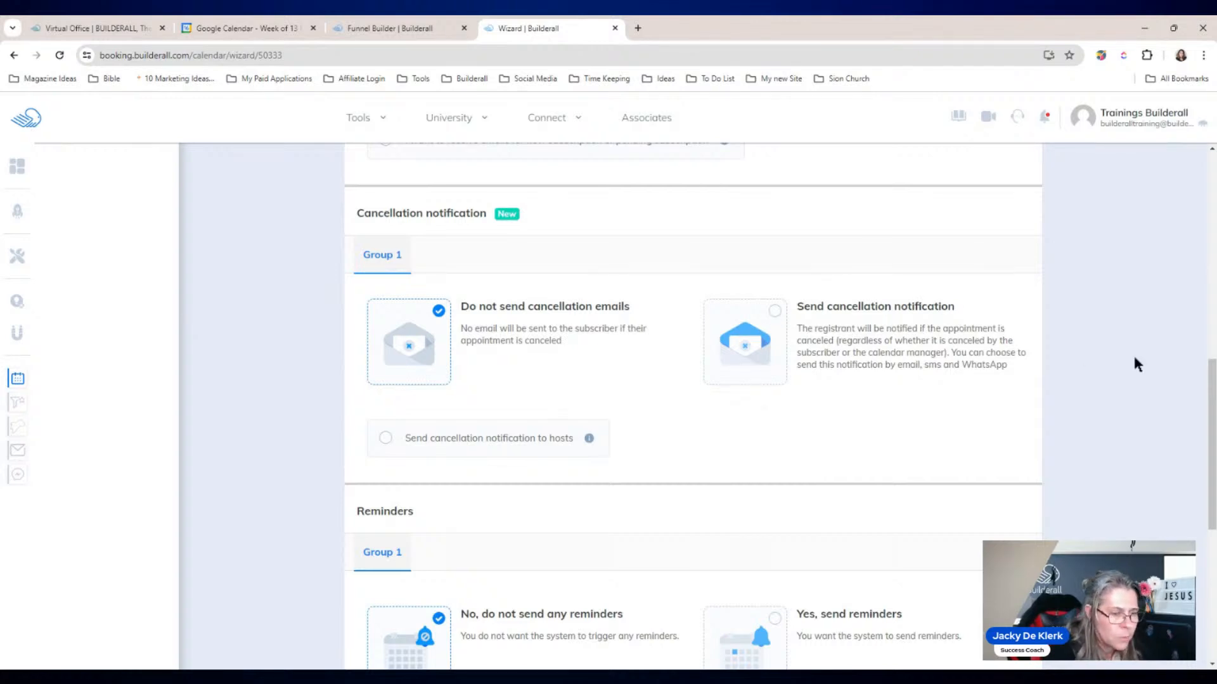
pyautogui.moveTo(1211, 404); pyautogui.dragTo(1211, 514)
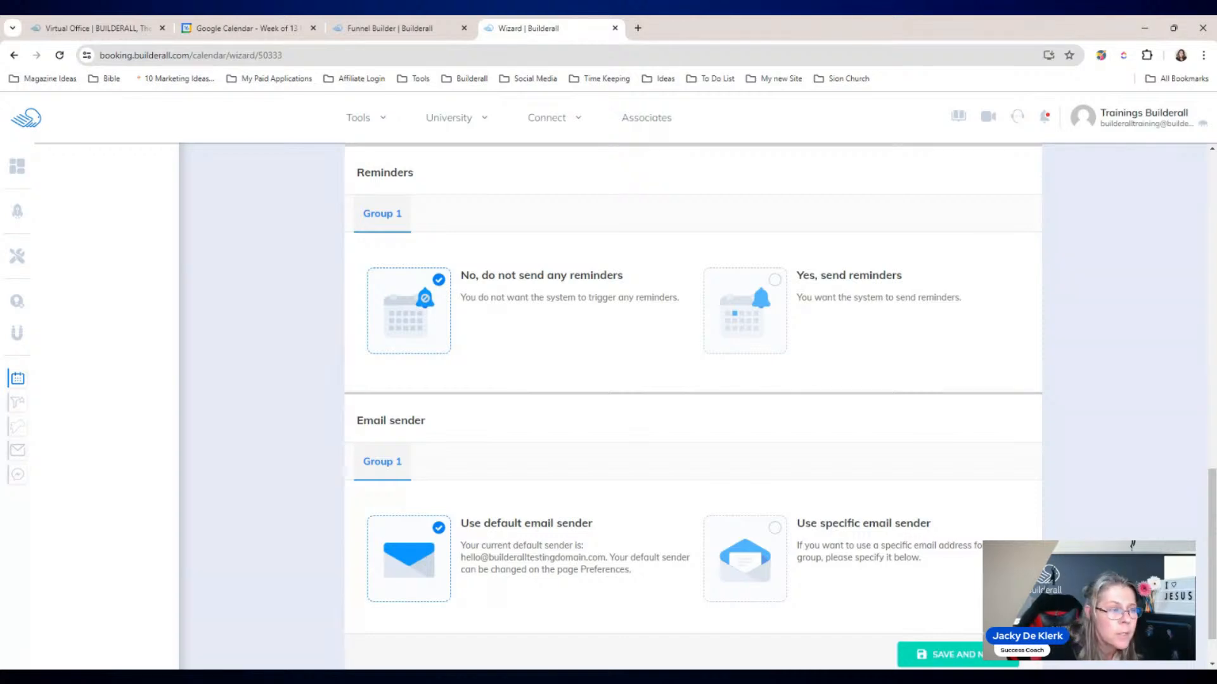
pyautogui.click(774, 280)
pyautogui.click(479, 361)
pyautogui.click(422, 379)
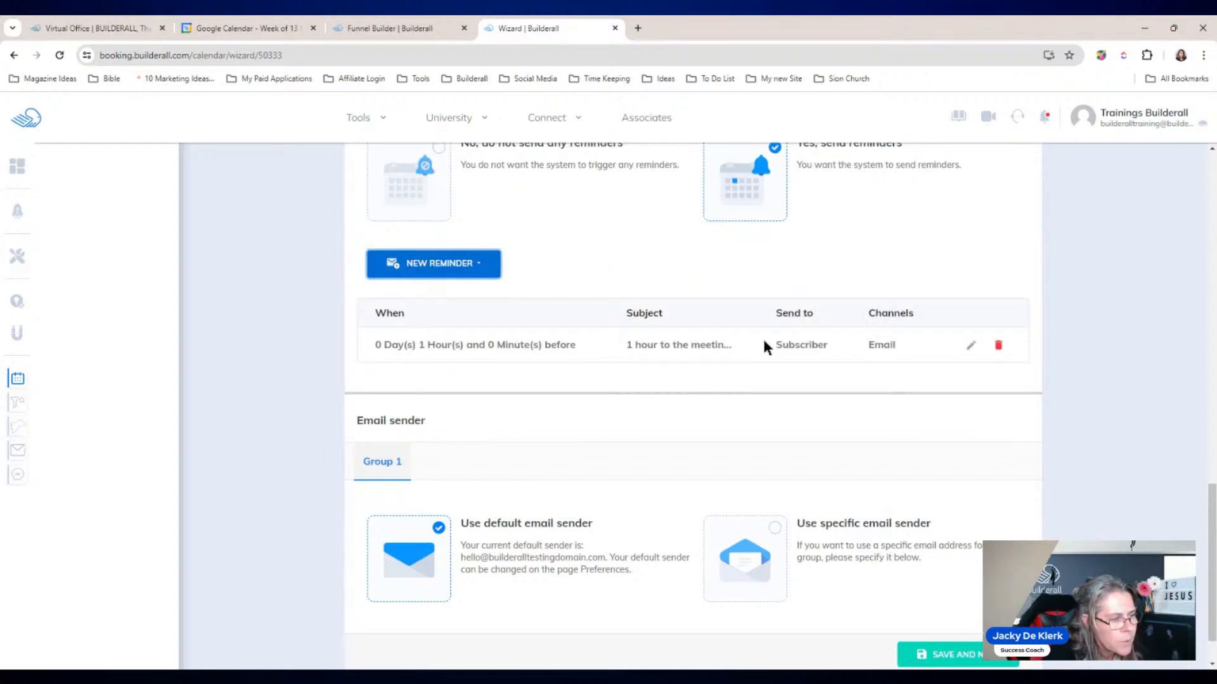
# Step: Change the existing reminder's timing to 1 day and 0 hours before the meeting
pyautogui.click(971, 345)
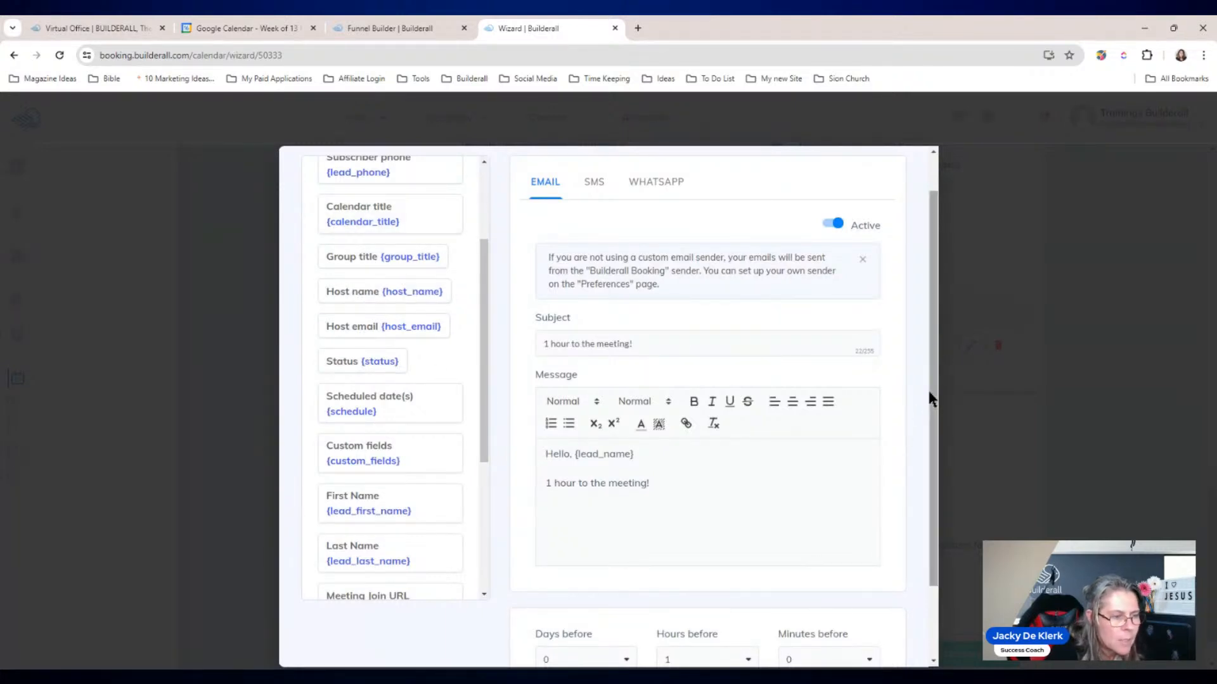
pyautogui.moveTo(929, 400); pyautogui.dragTo(934, 507)
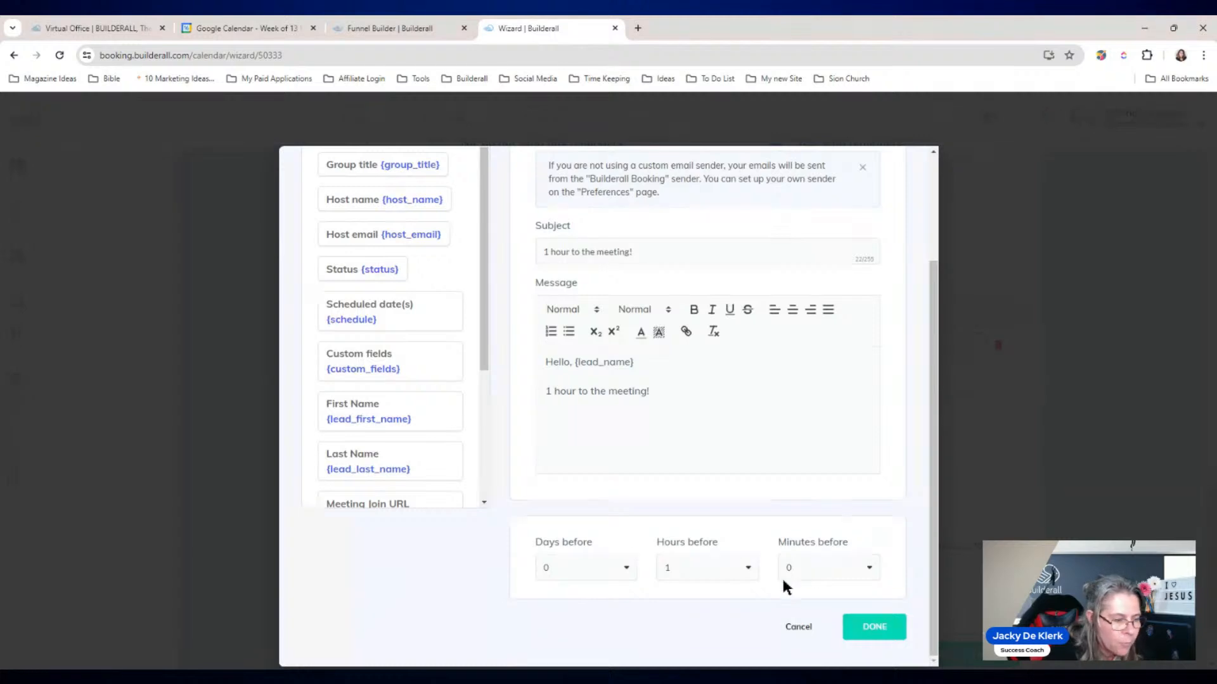
pyautogui.click(624, 567)
pyautogui.click(627, 614)
pyautogui.click(732, 564)
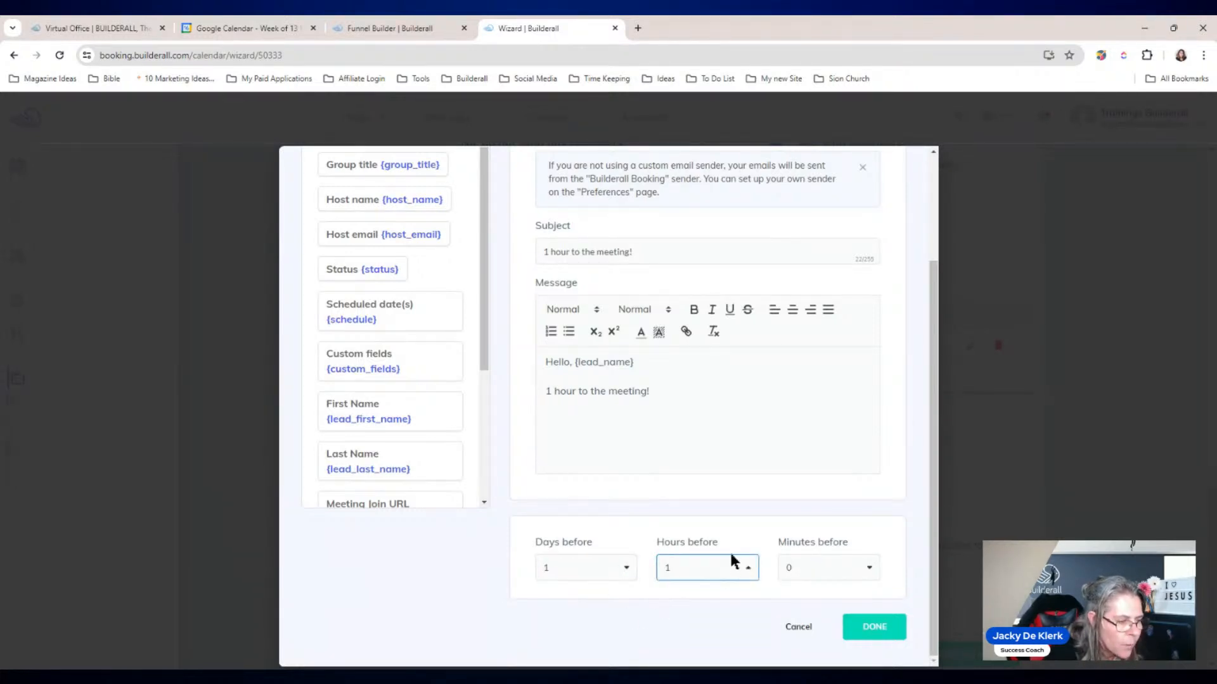
pyautogui.click(756, 527)
pyautogui.click(870, 627)
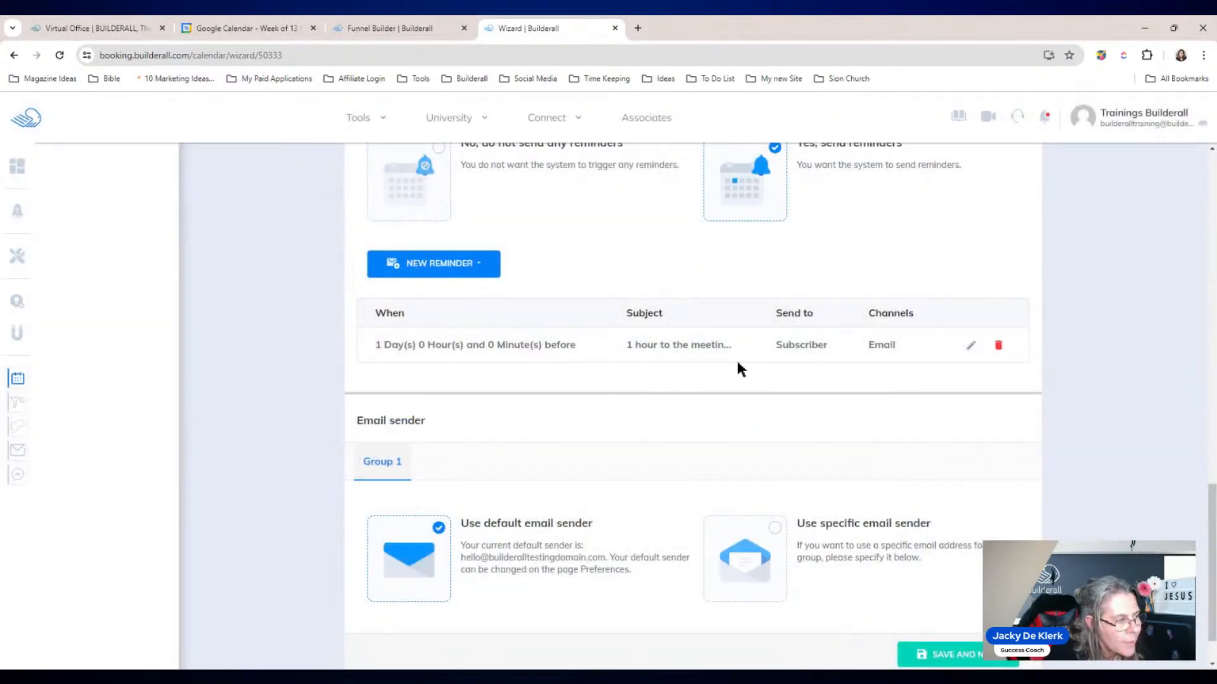
# Step: Add a second email reminder for subscribers and review its settings
pyautogui.click(466, 267)
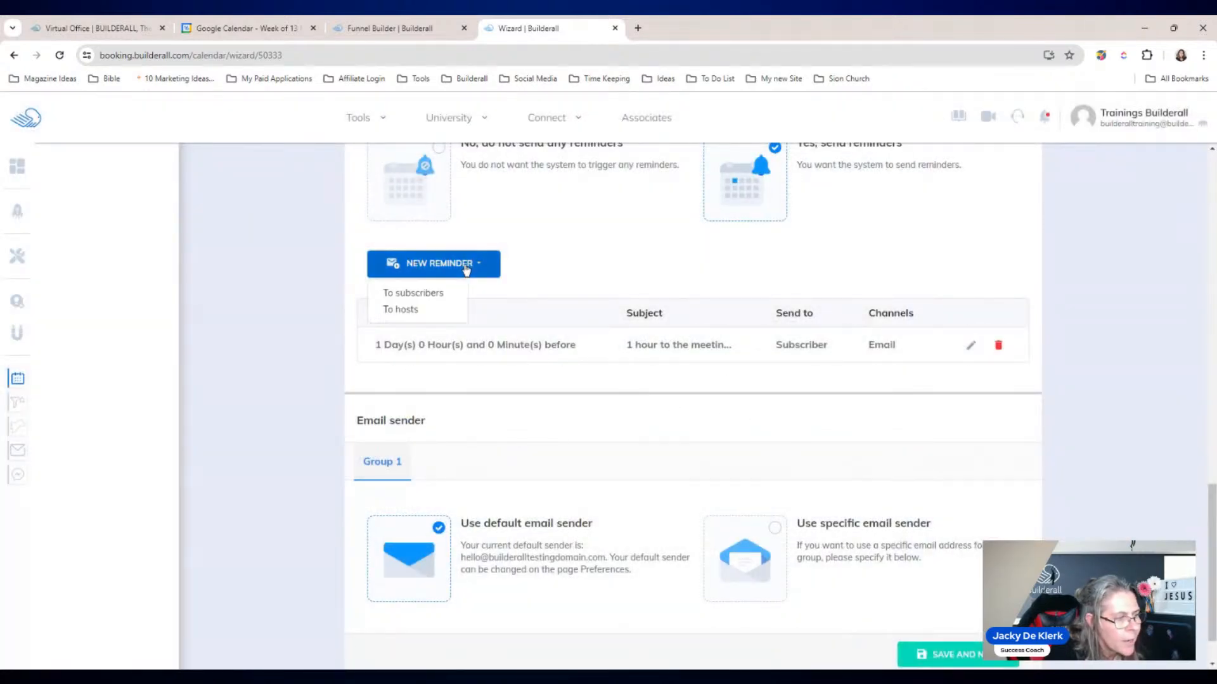
pyautogui.click(411, 293)
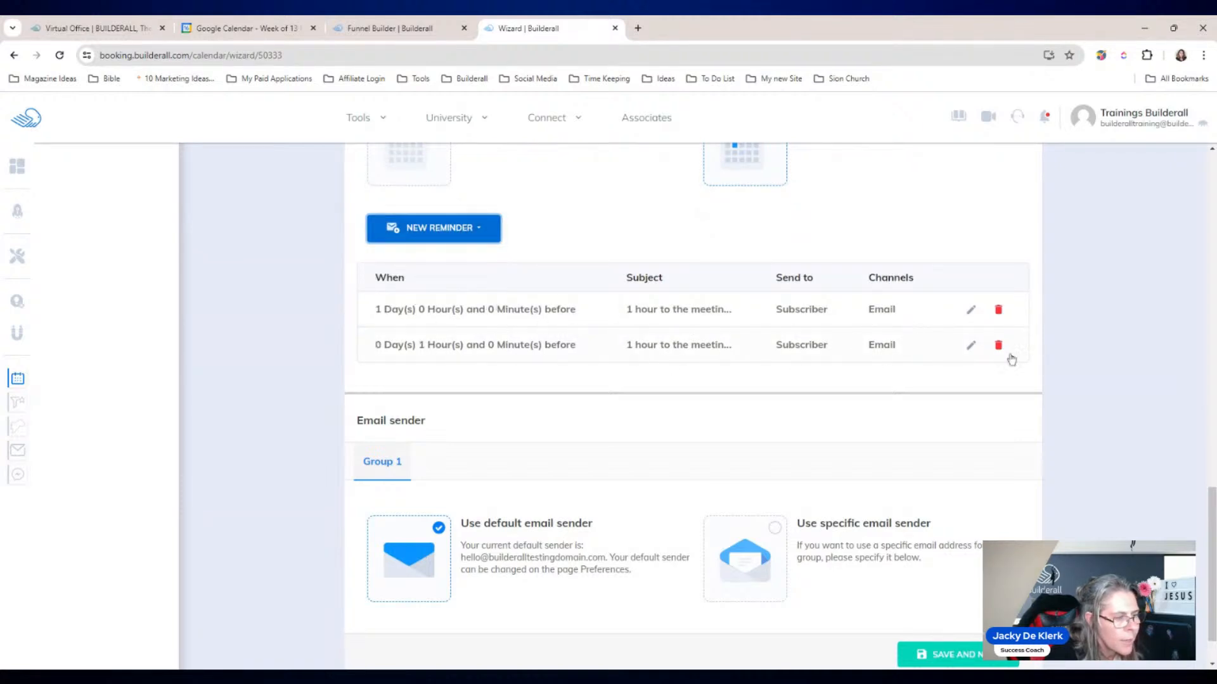
pyautogui.click(970, 345)
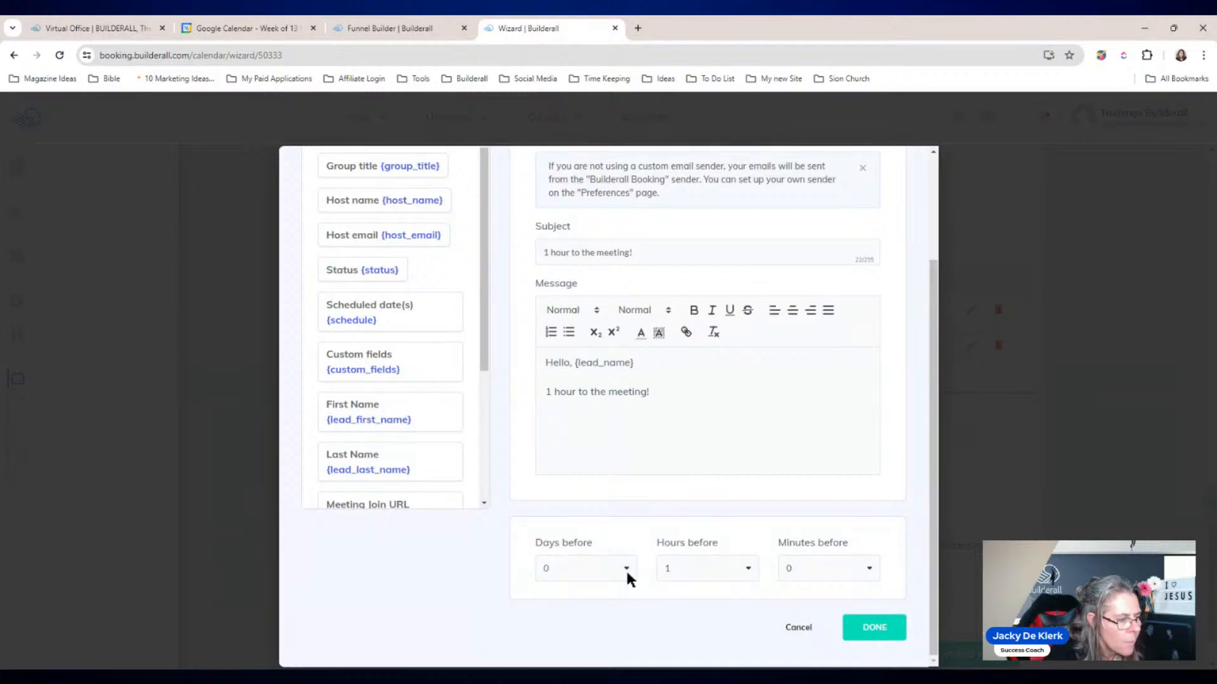
pyautogui.click(877, 626)
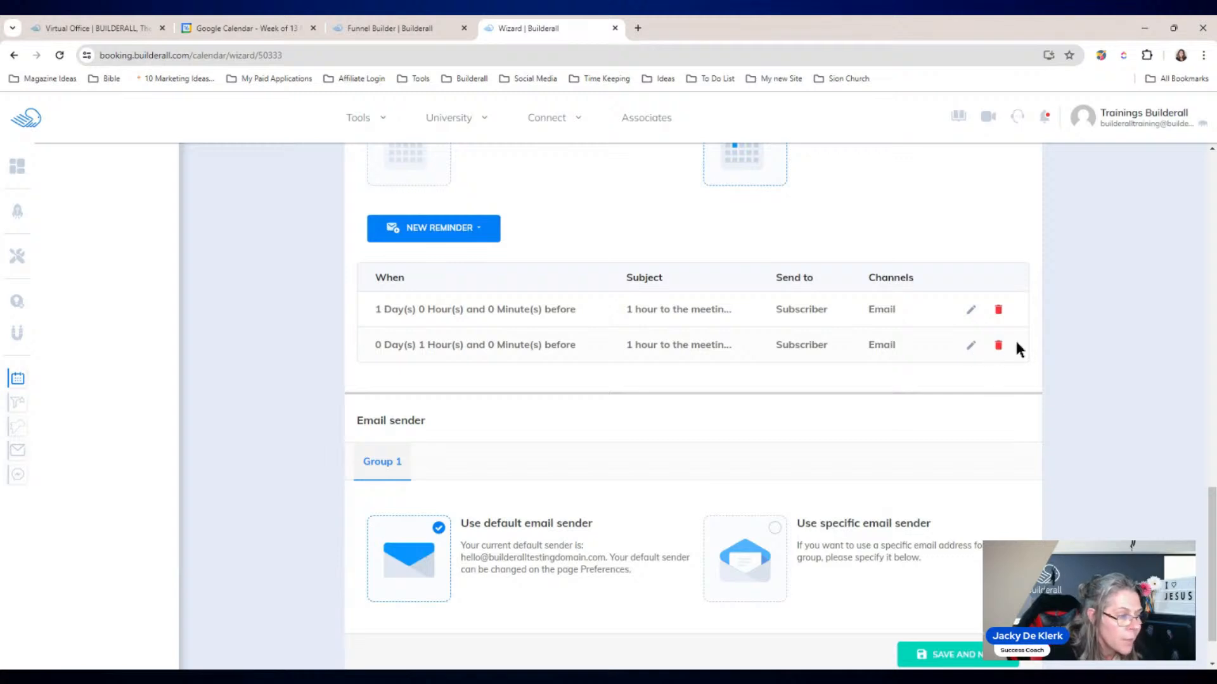
# Step: Switch to a specific email sender and choose the custom-domain sender address
pyautogui.moveTo(1209, 507); pyautogui.dragTo(1212, 533)
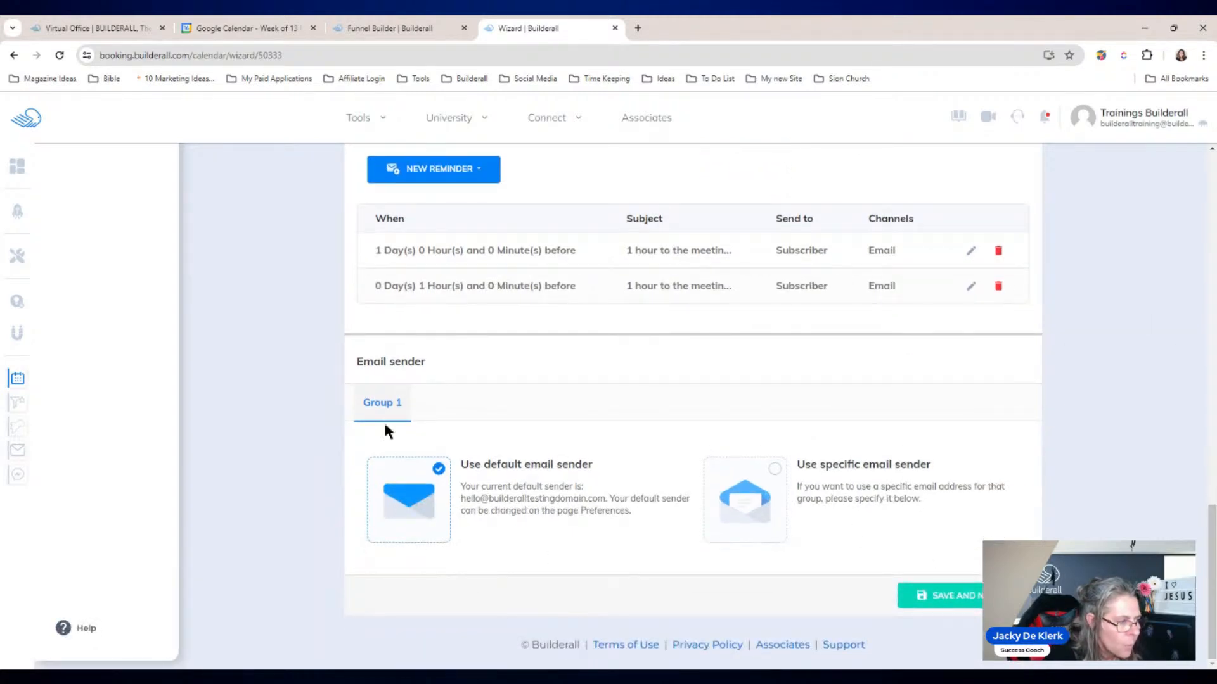
pyautogui.click(774, 470)
pyautogui.scroll(-2, 773, 478)
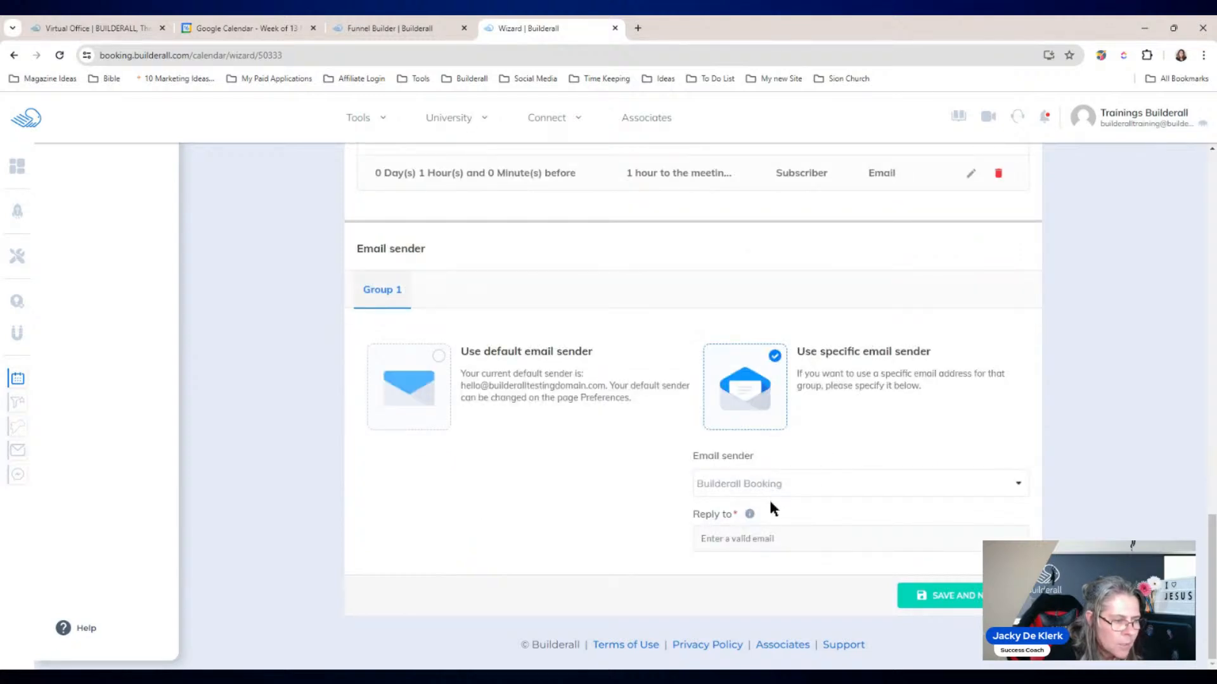
pyautogui.click(828, 483)
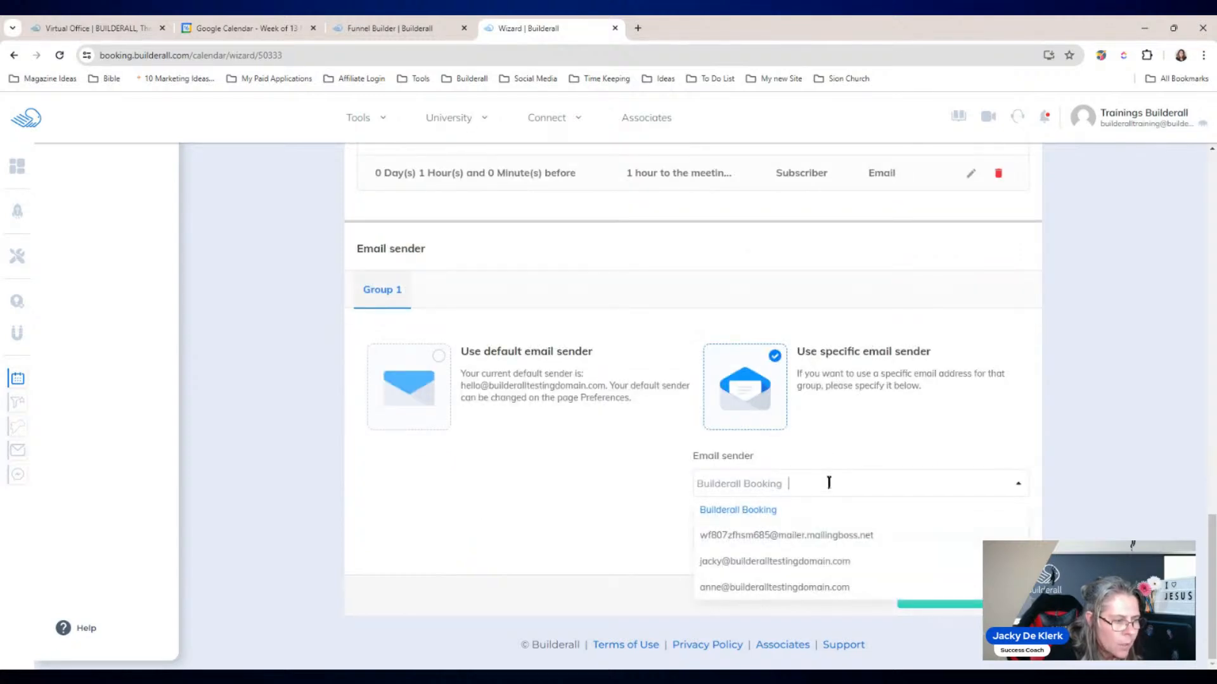
pyautogui.click(795, 564)
# Step: Enter the sender's name and reply-to e-mail address, then save and continue
pyautogui.click(791, 483)
pyautogui.write('Jacky')
pyautogui.click(796, 539)
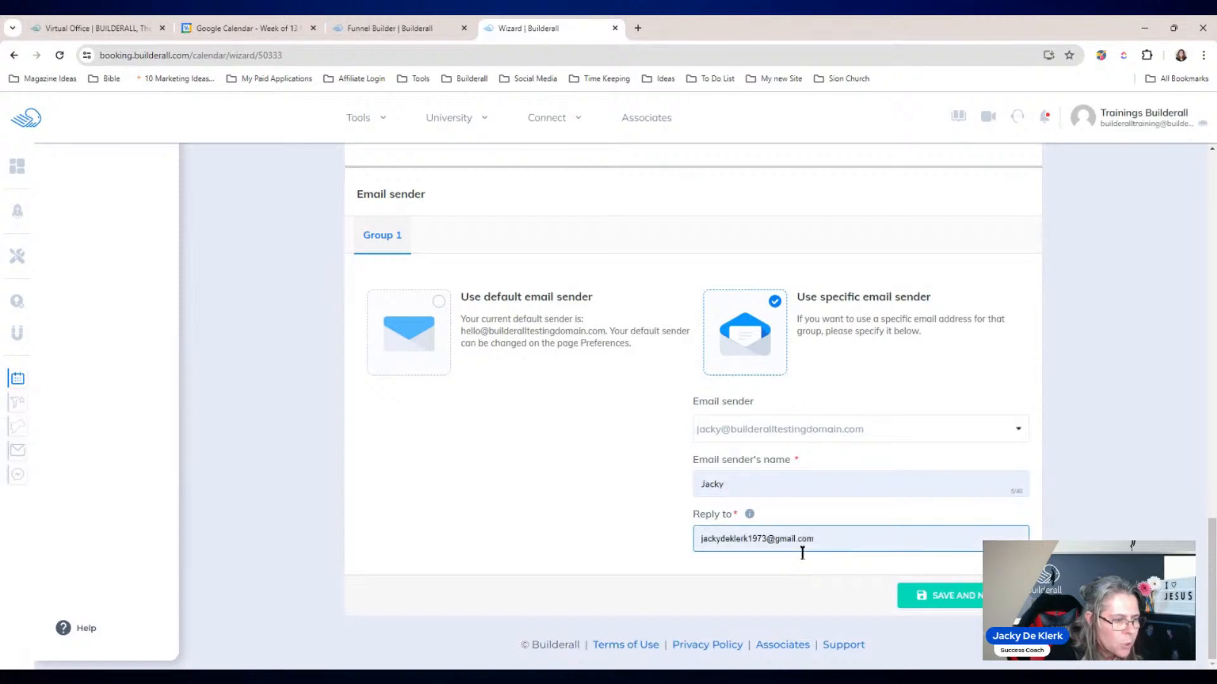
pyautogui.click(944, 596)
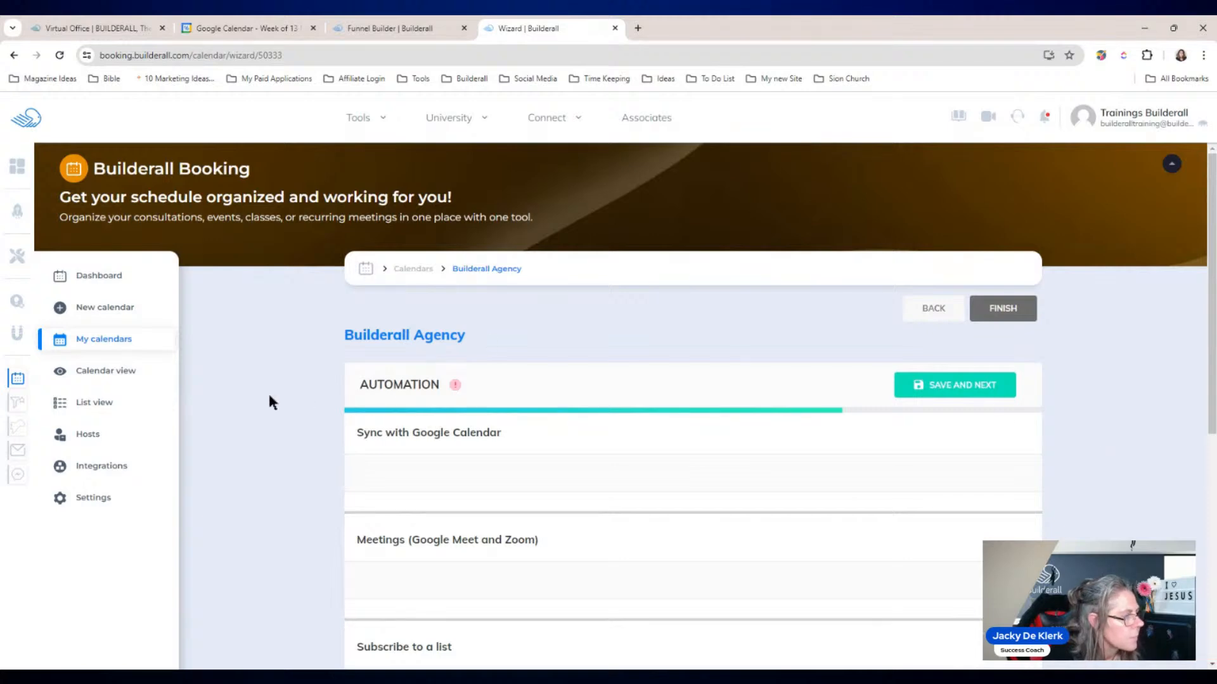
# Step: Finish the Builderall Agency calendar wizard and expand the AUTOMATION section in its overview
pyautogui.scroll(-5, 269, 397)
pyautogui.scroll(5, 269, 396)
pyautogui.scroll(-1, 269, 397)
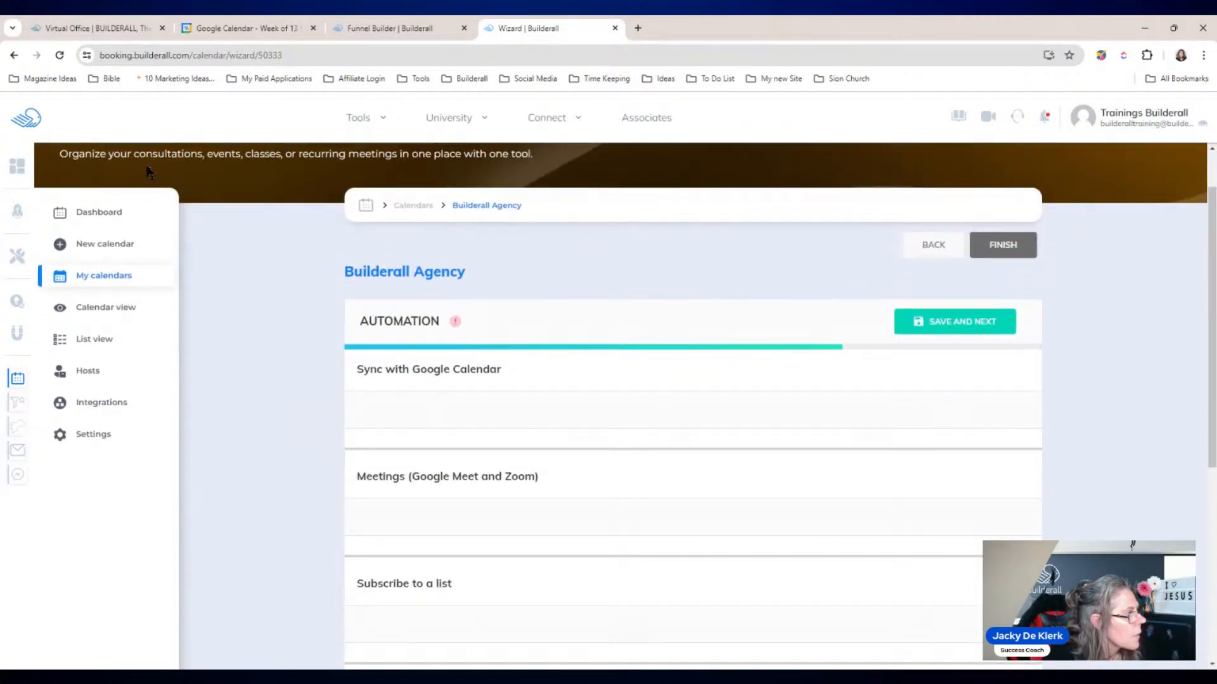
pyautogui.click(61, 56)
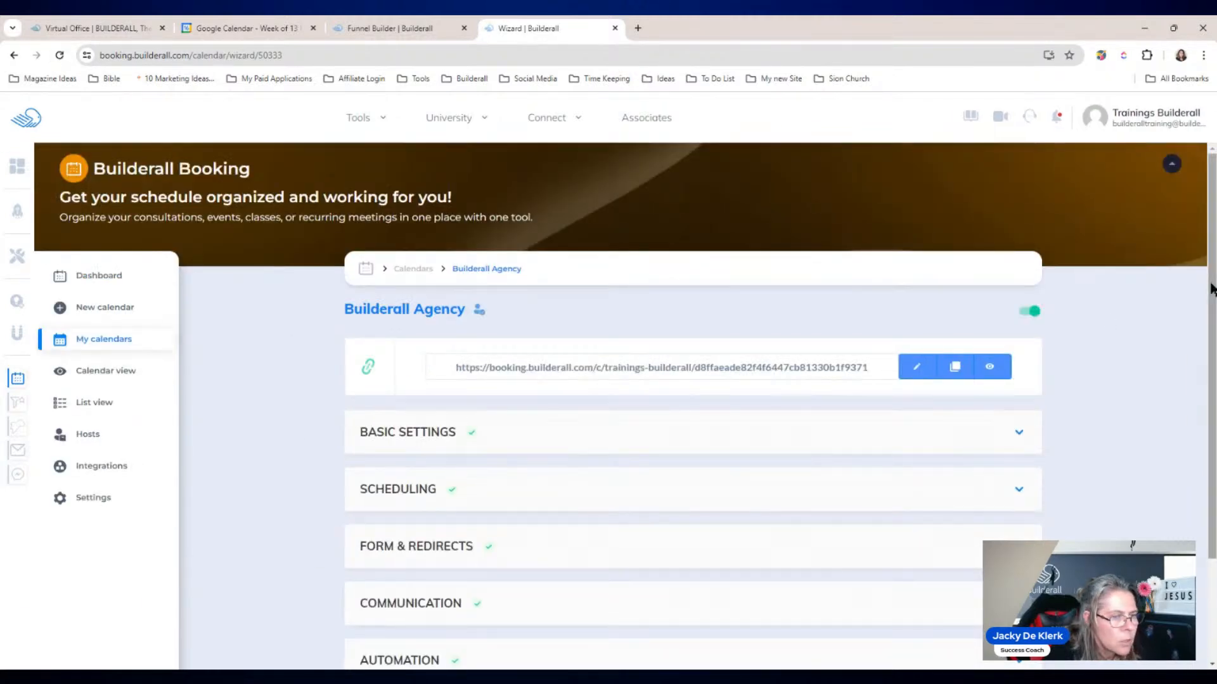
pyautogui.scroll(-2, 956, 531)
pyautogui.click(956, 531)
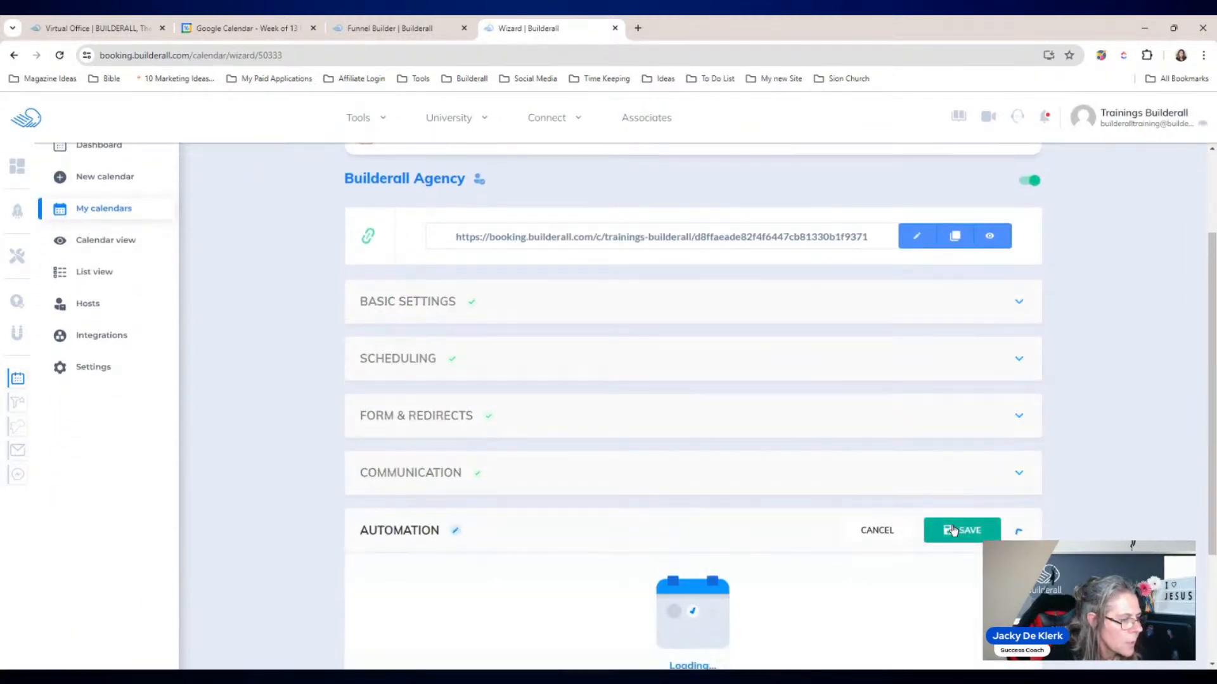
pyautogui.moveTo(1209, 405); pyautogui.dragTo(1213, 536)
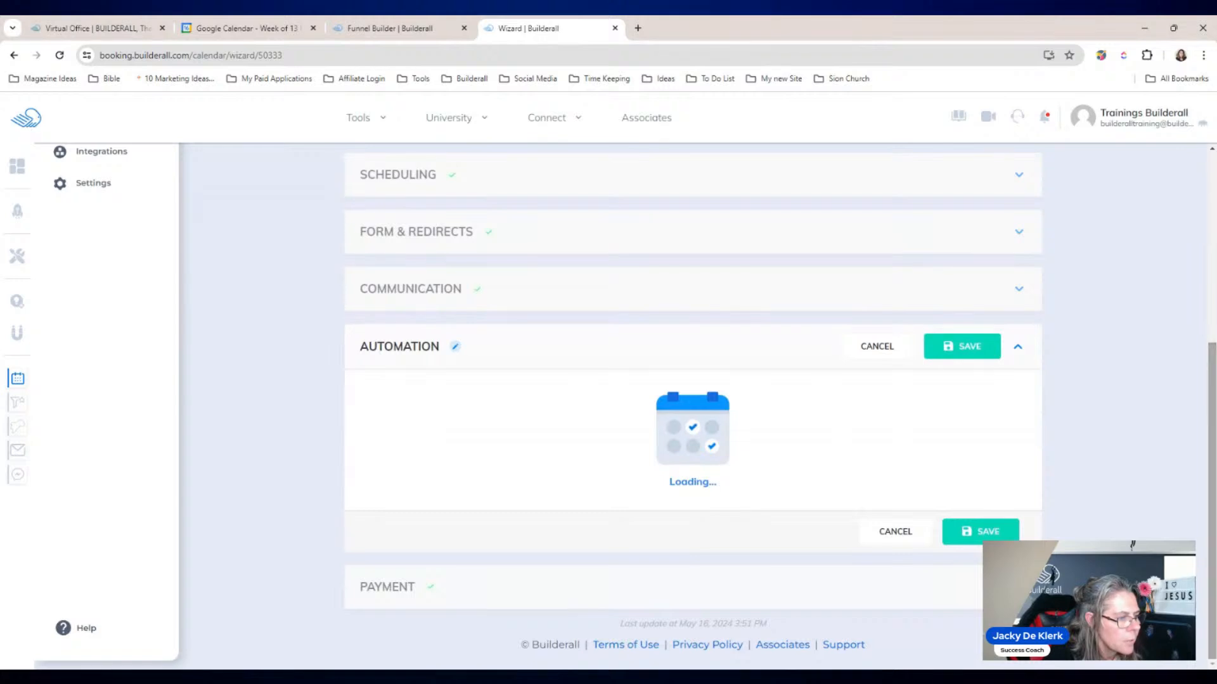
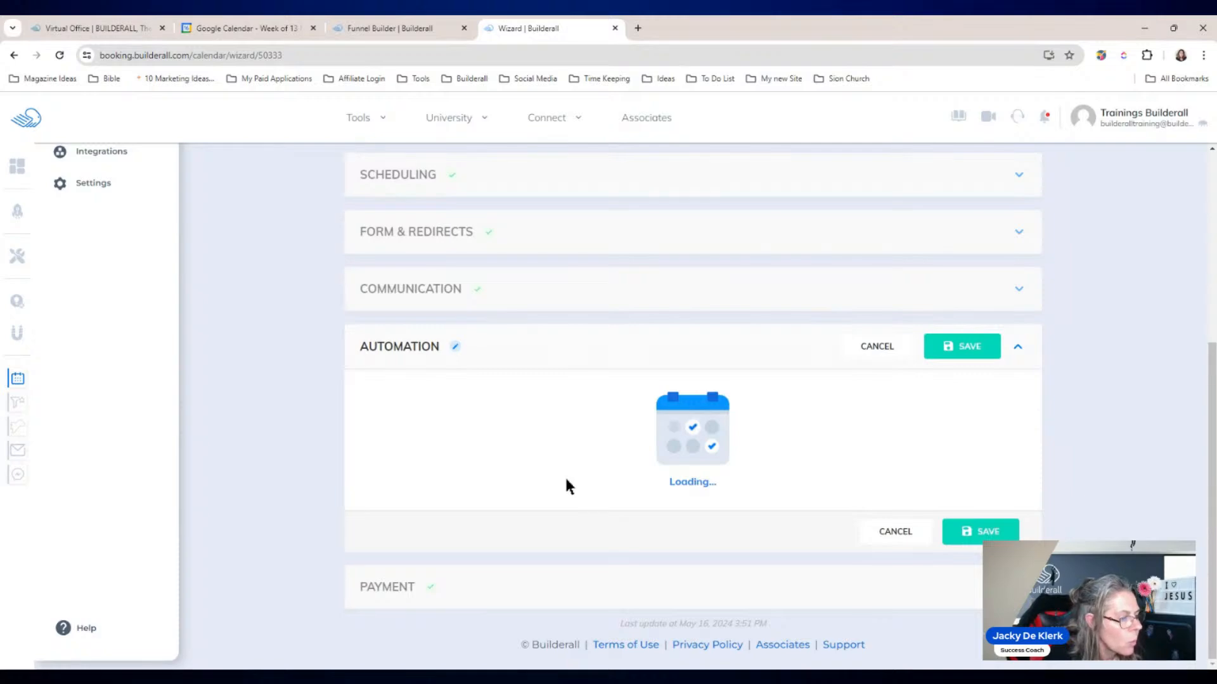
# Step: Discard the unfinished automation edits, reload the booking calendar page and reopen its Automation settings
pyautogui.click(886, 535)
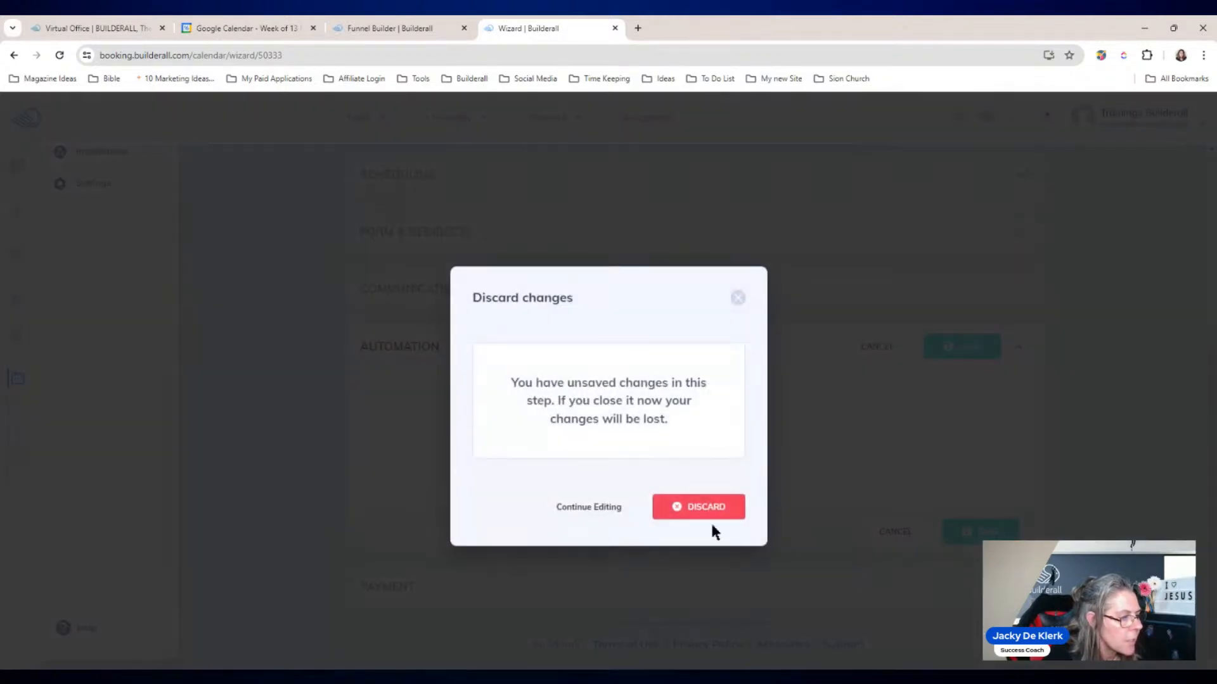
pyautogui.click(709, 509)
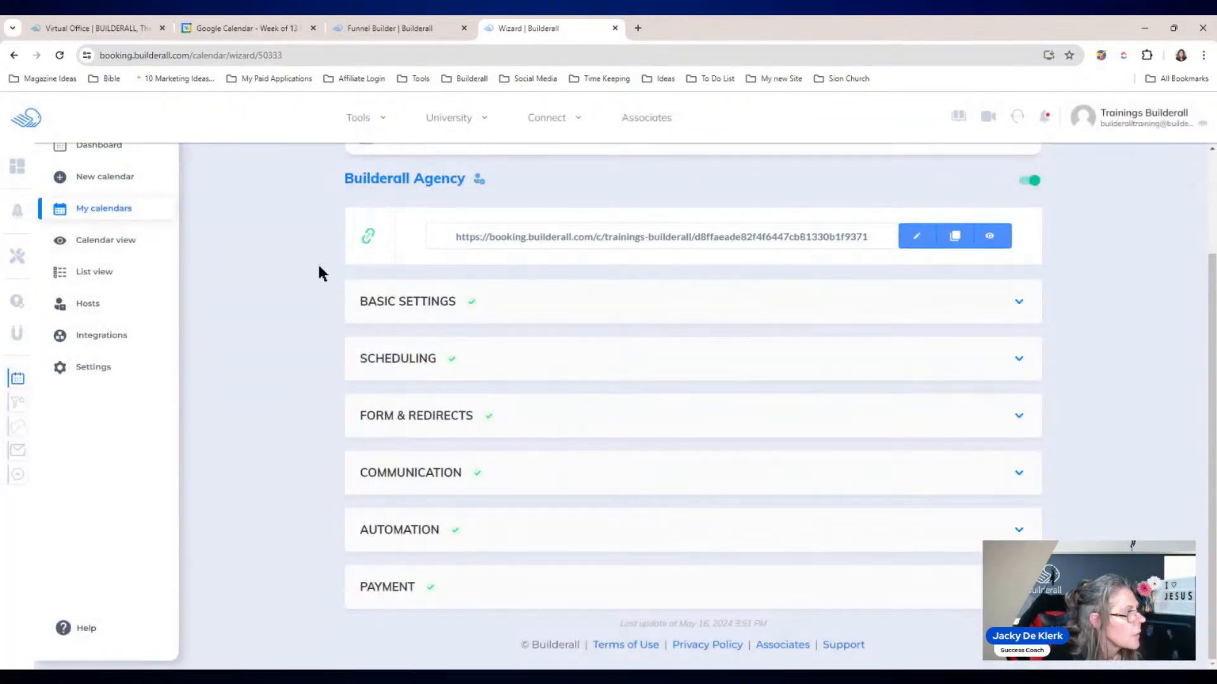
pyautogui.click(61, 55)
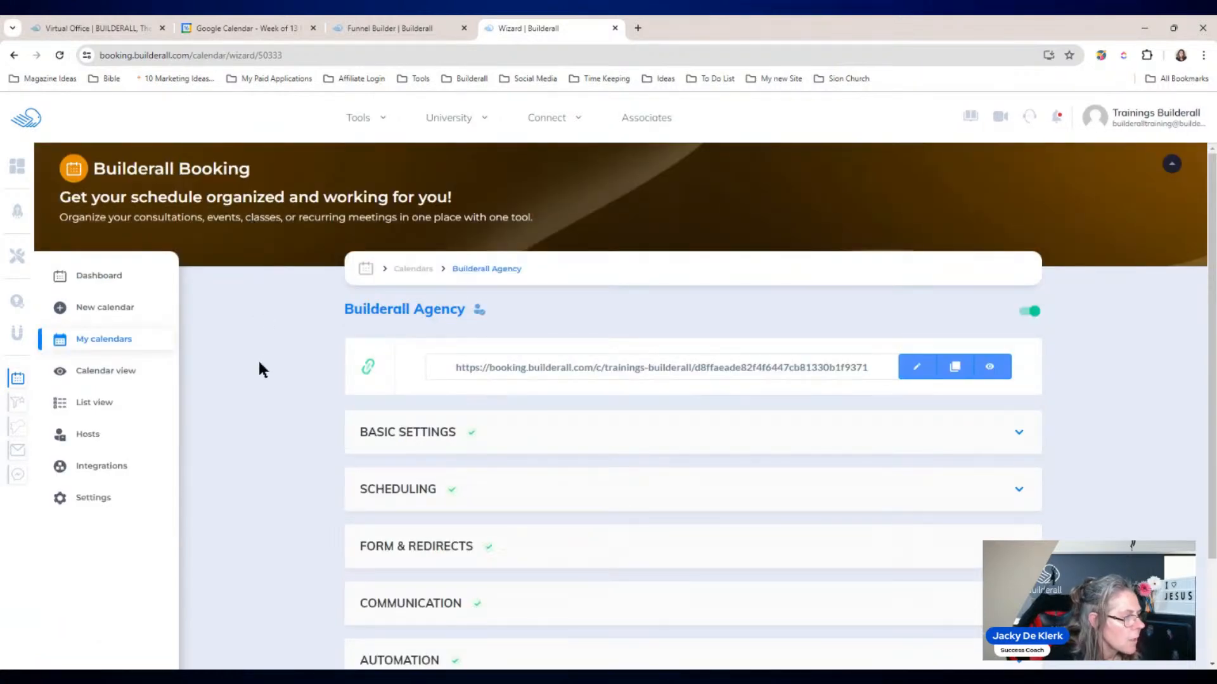
pyautogui.scroll(-1, 262, 369)
pyautogui.moveTo(1208, 316); pyautogui.dragTo(1213, 404)
pyautogui.scroll(-1, 1213, 405)
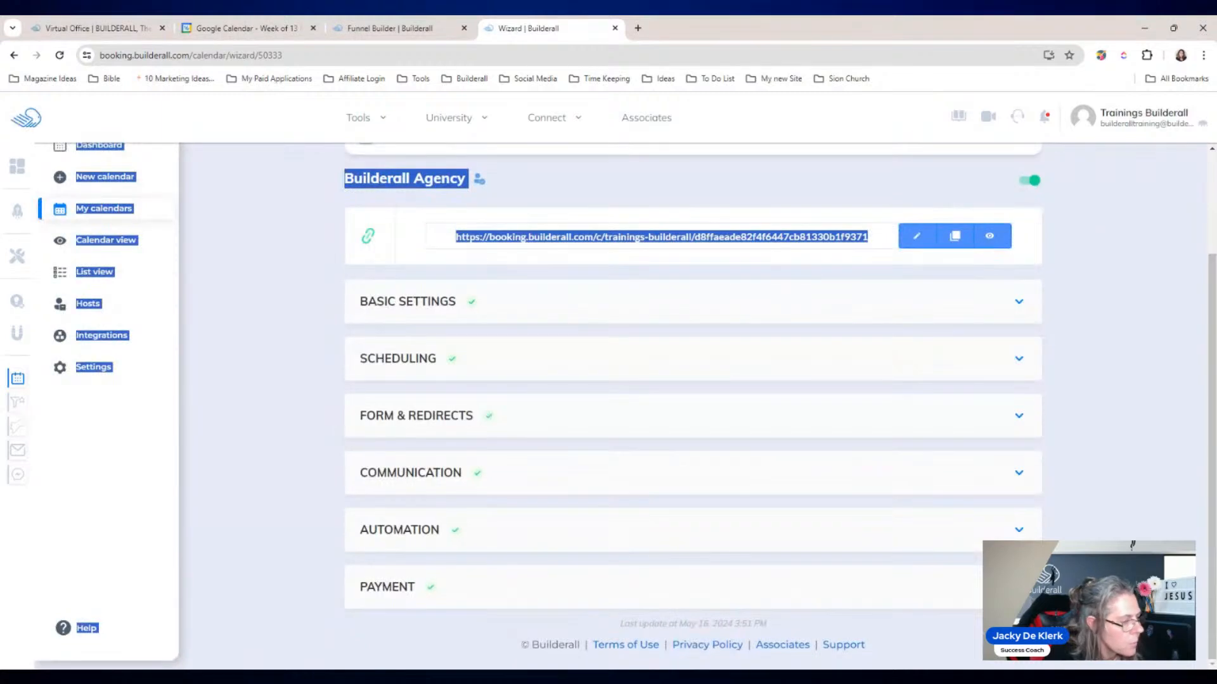
pyautogui.click(535, 532)
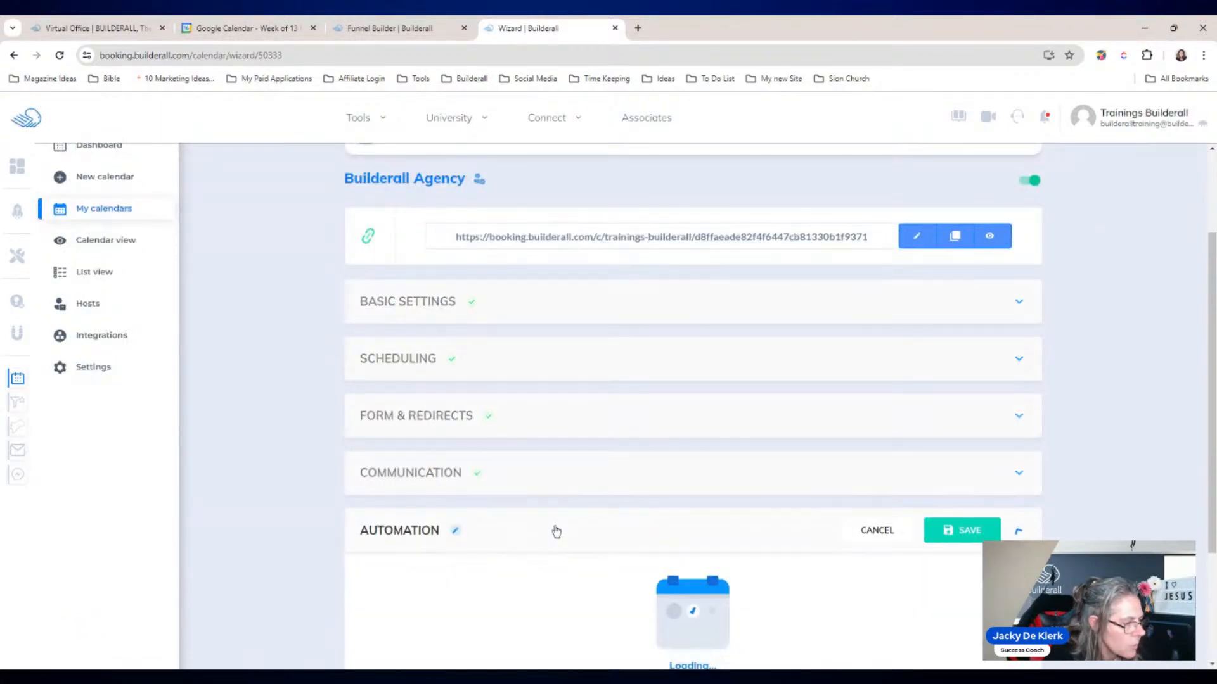
pyautogui.moveTo(1211, 413); pyautogui.dragTo(1208, 551)
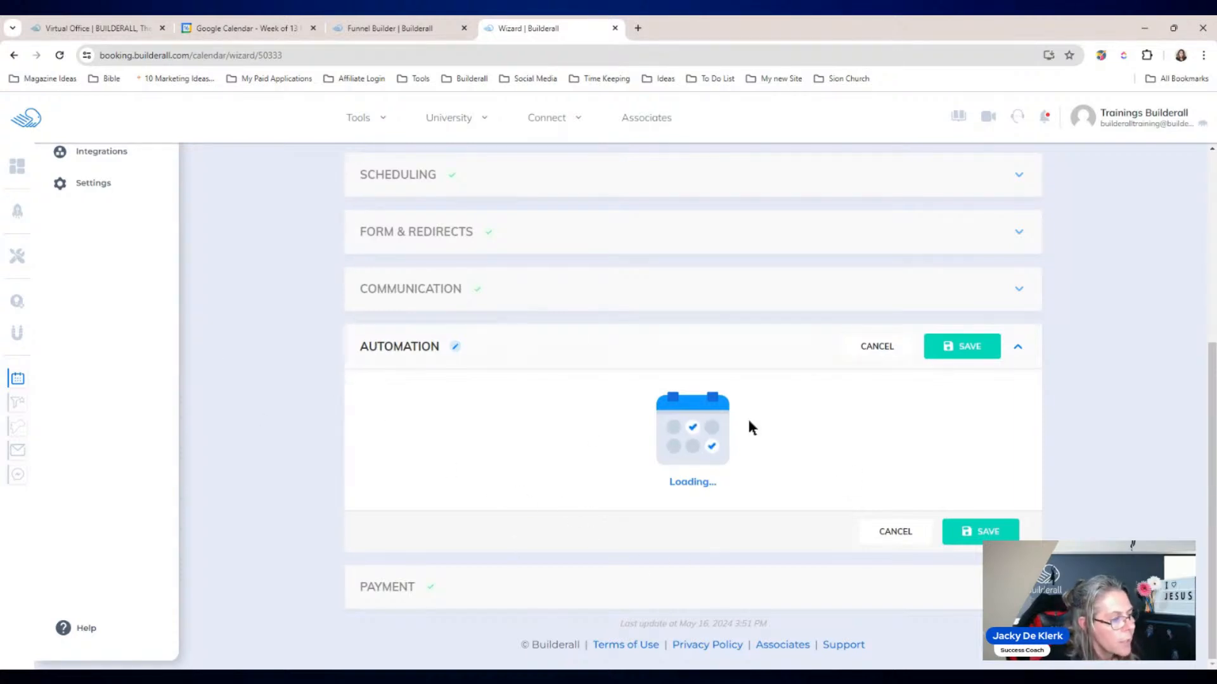
# Step: In the funnel editor, load the booking calendars and assign Builderall Agency to the calendar element
pyautogui.click(371, 30)
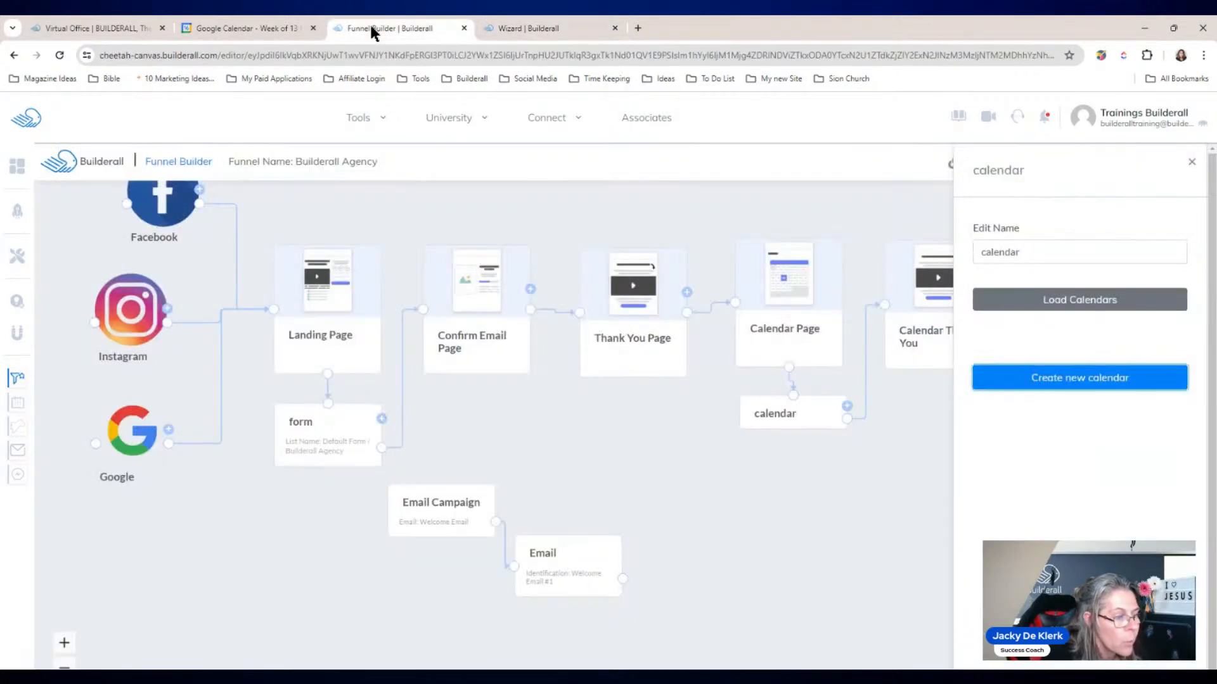
pyautogui.click(1191, 162)
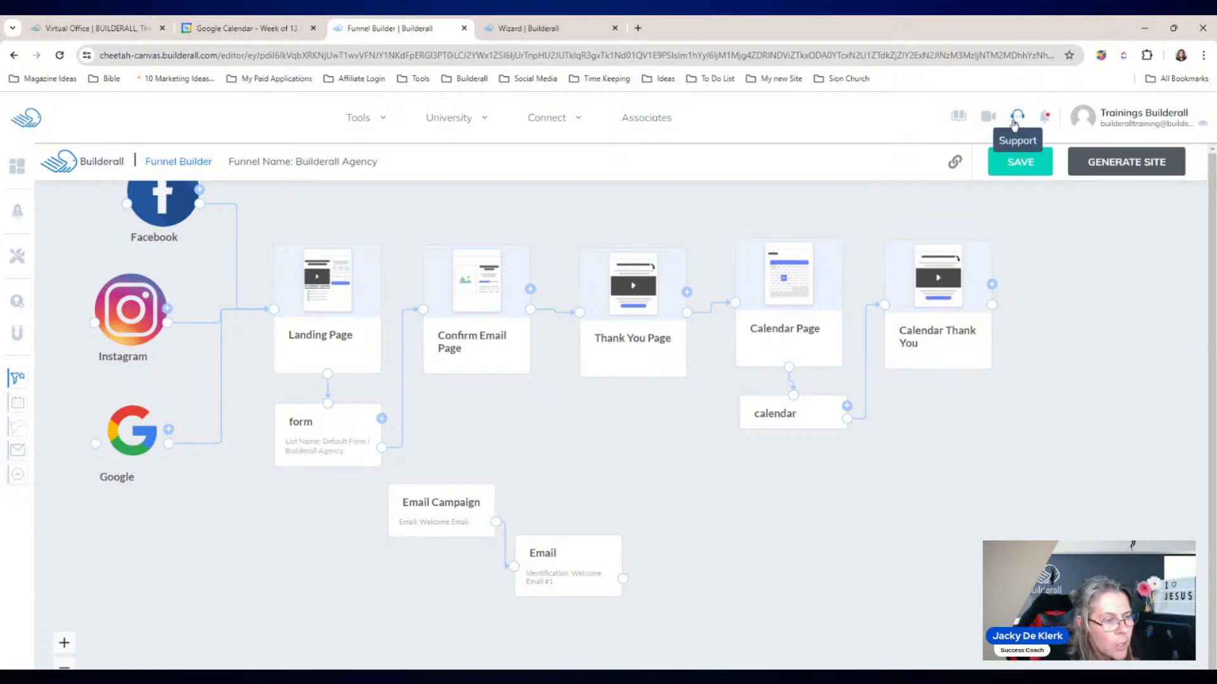
pyautogui.click(786, 415)
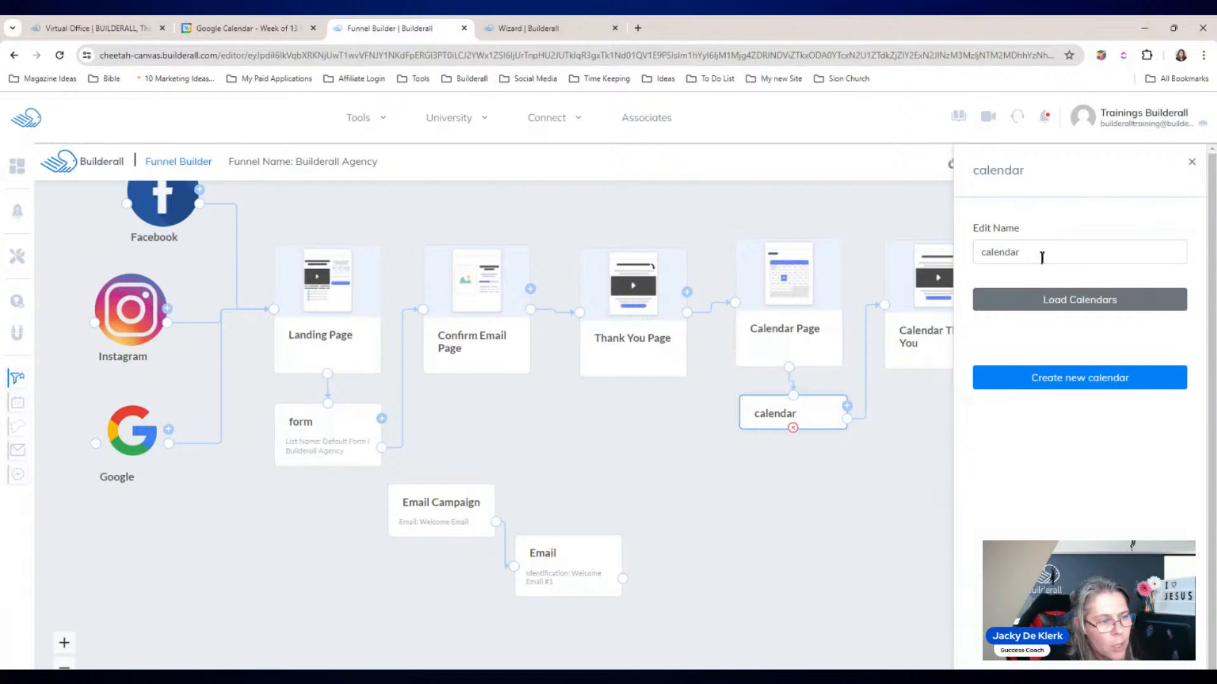
pyautogui.click(1098, 306)
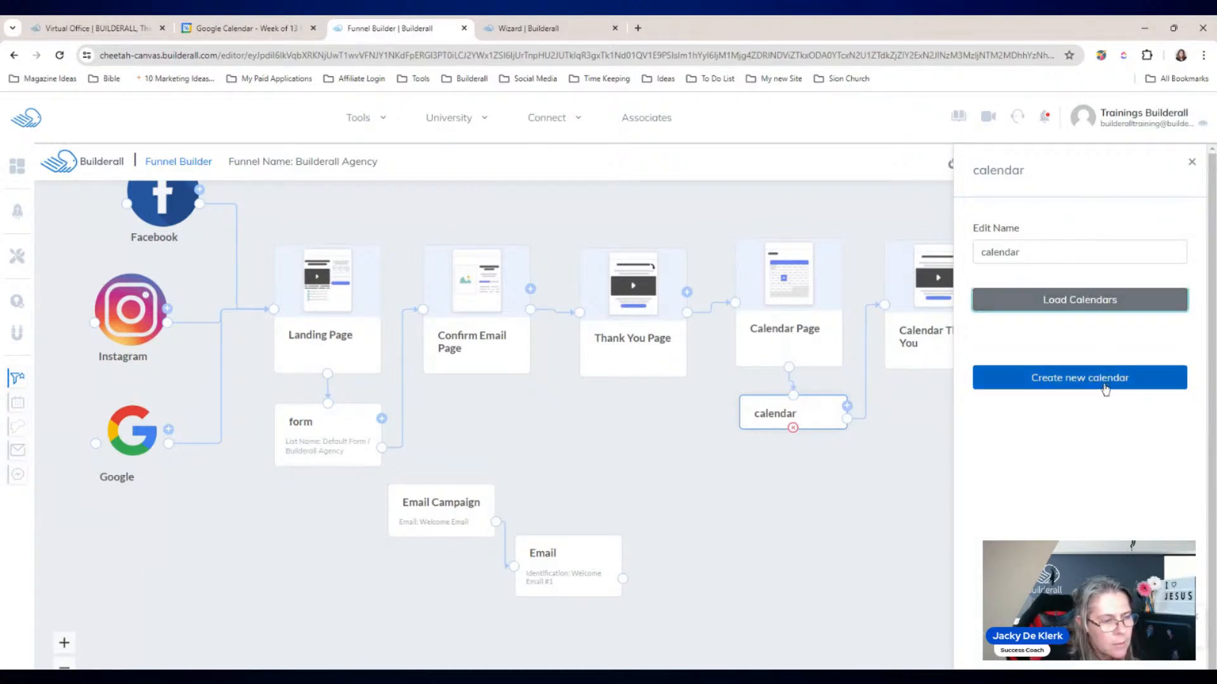
pyautogui.click(1175, 346)
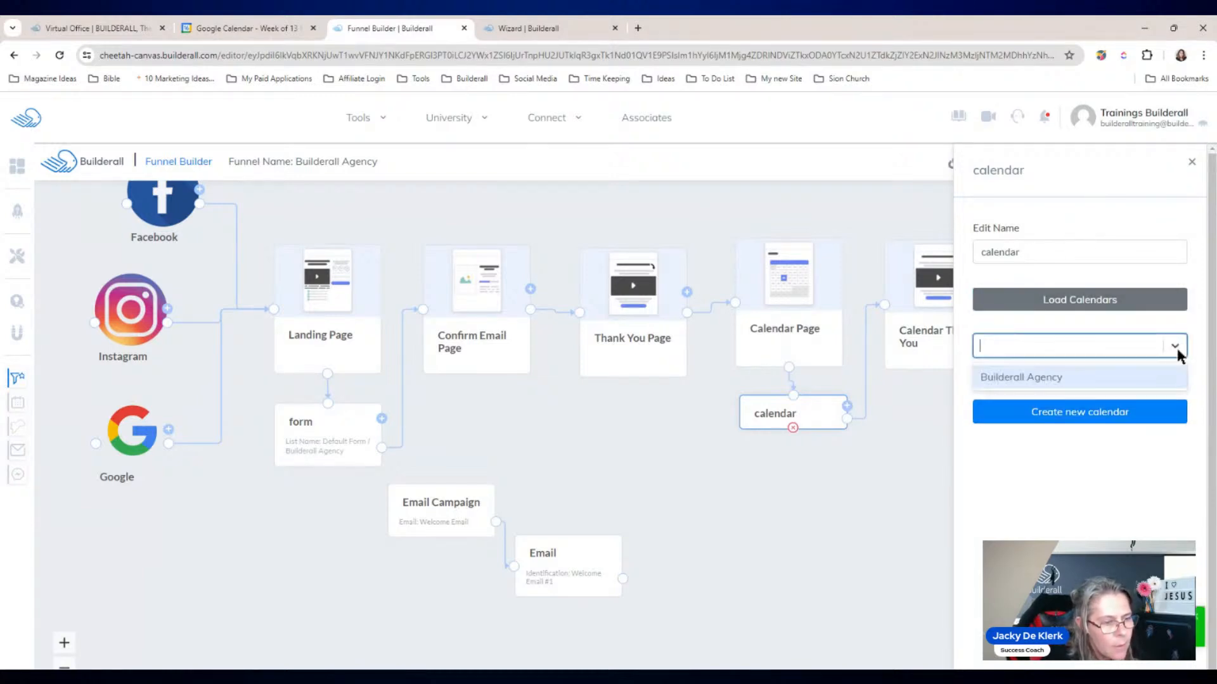
pyautogui.click(1032, 378)
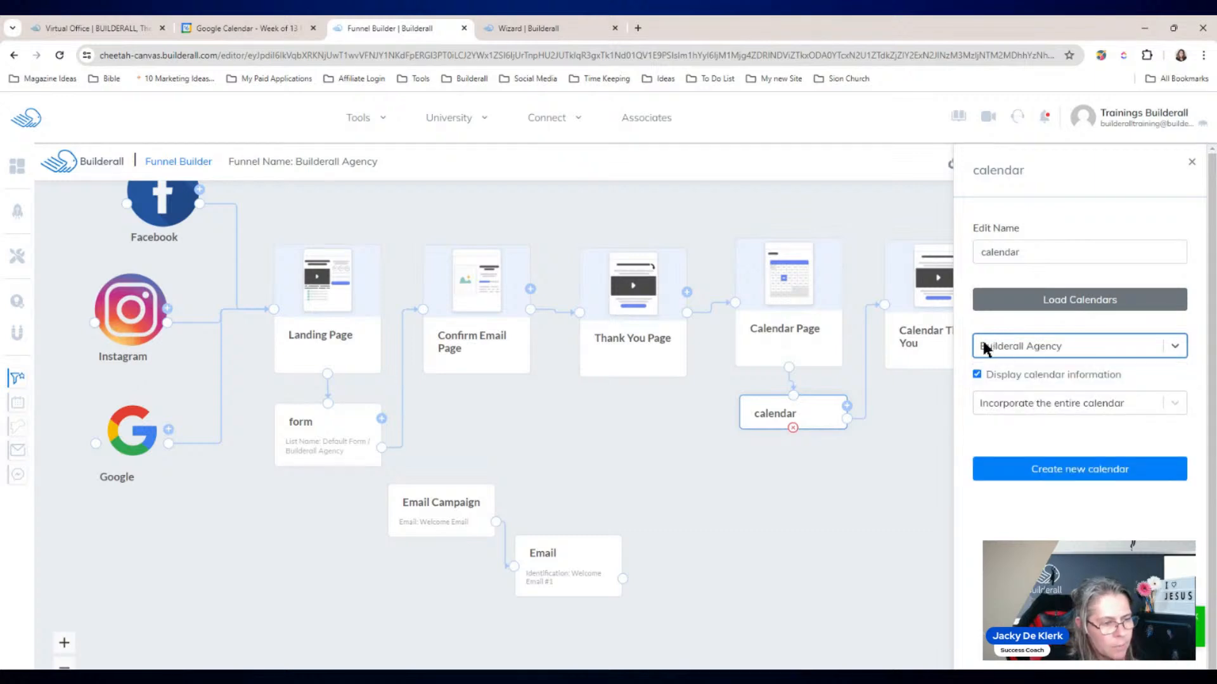
# Step: Set the calendar's display to Lead mode and save the funnel
pyautogui.click(1175, 403)
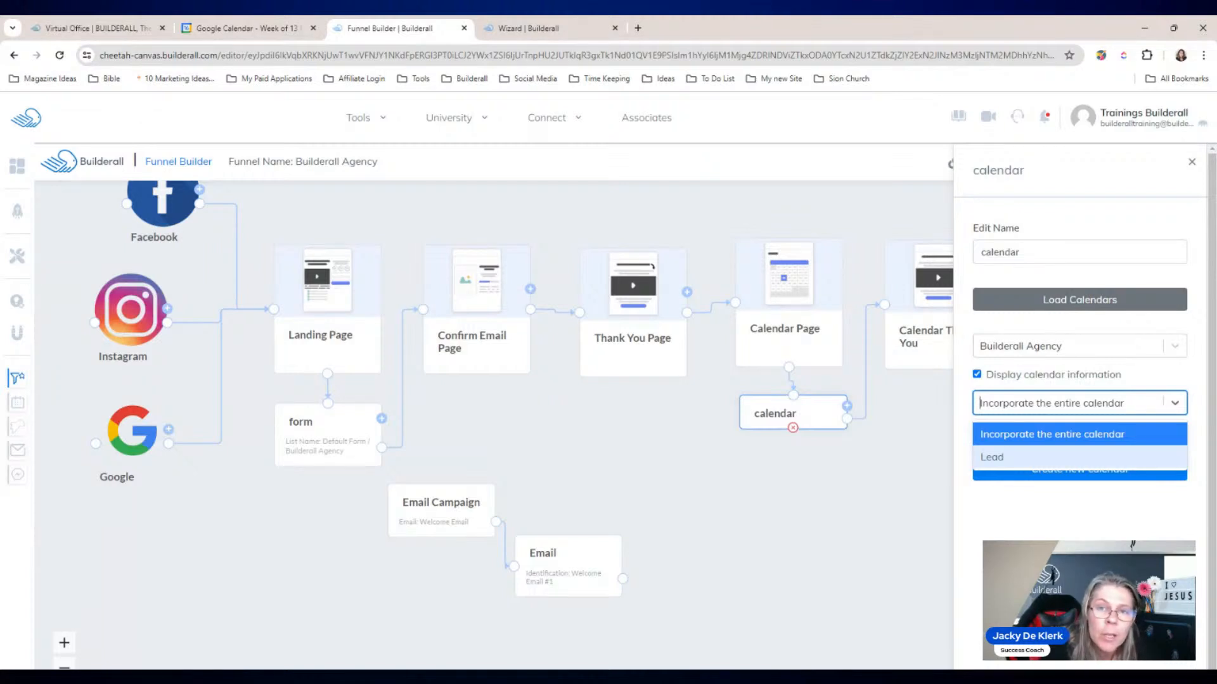
pyautogui.click(992, 456)
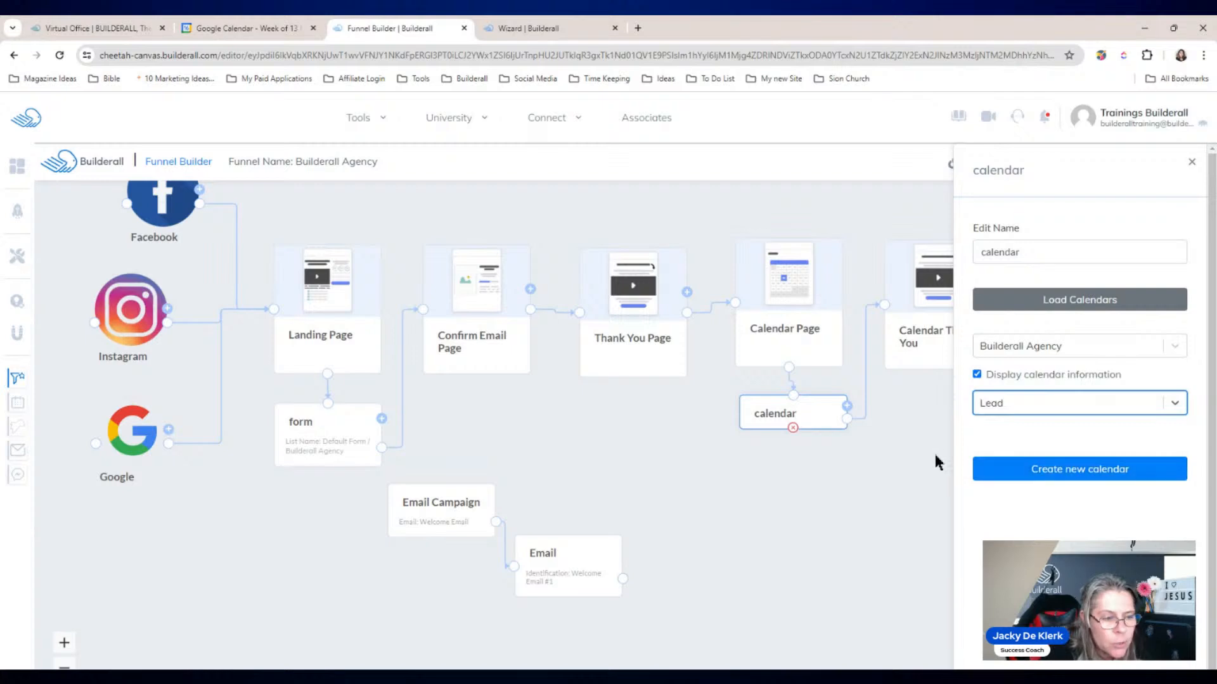
pyautogui.click(841, 507)
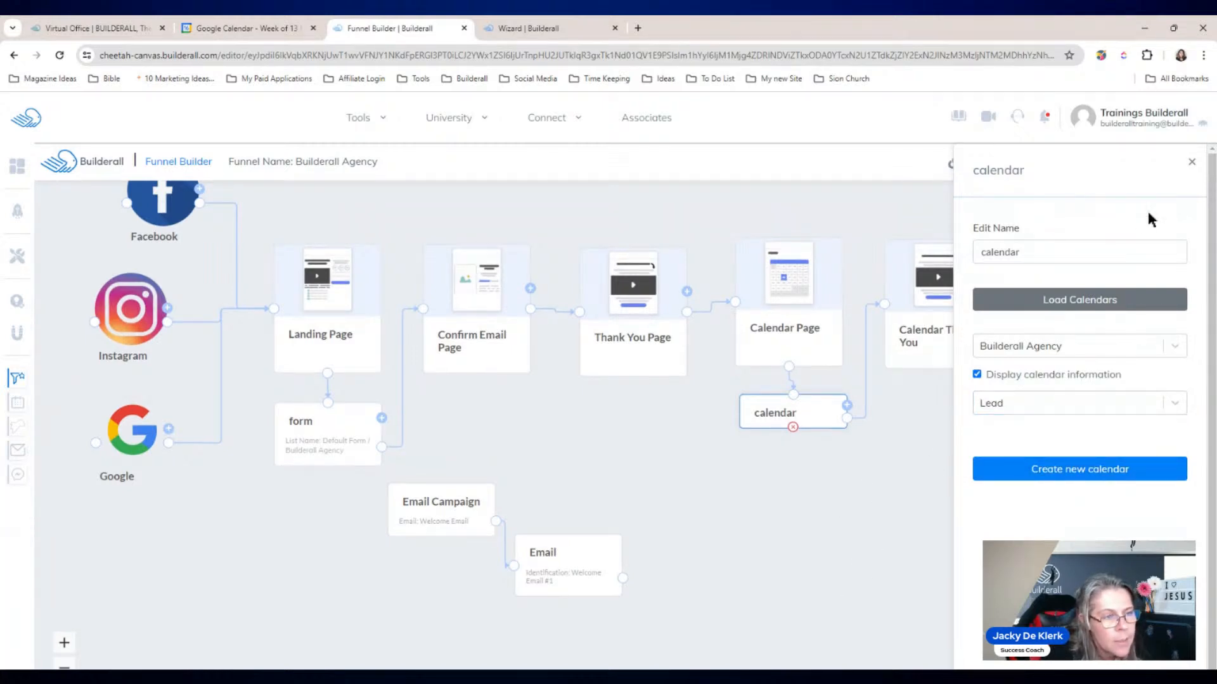
pyautogui.click(1191, 162)
pyautogui.click(1027, 164)
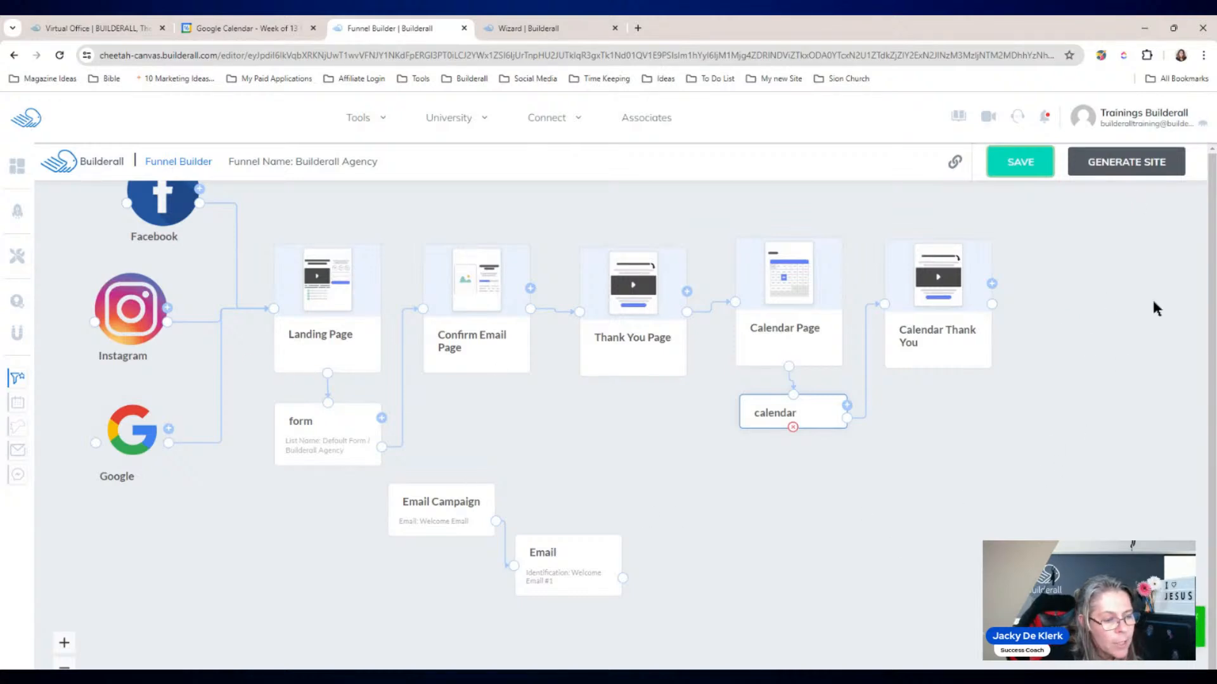
# Step: Generate the Builderall Agency site, close the funnel editor and return to the booking calendar settings
pyautogui.click(1125, 166)
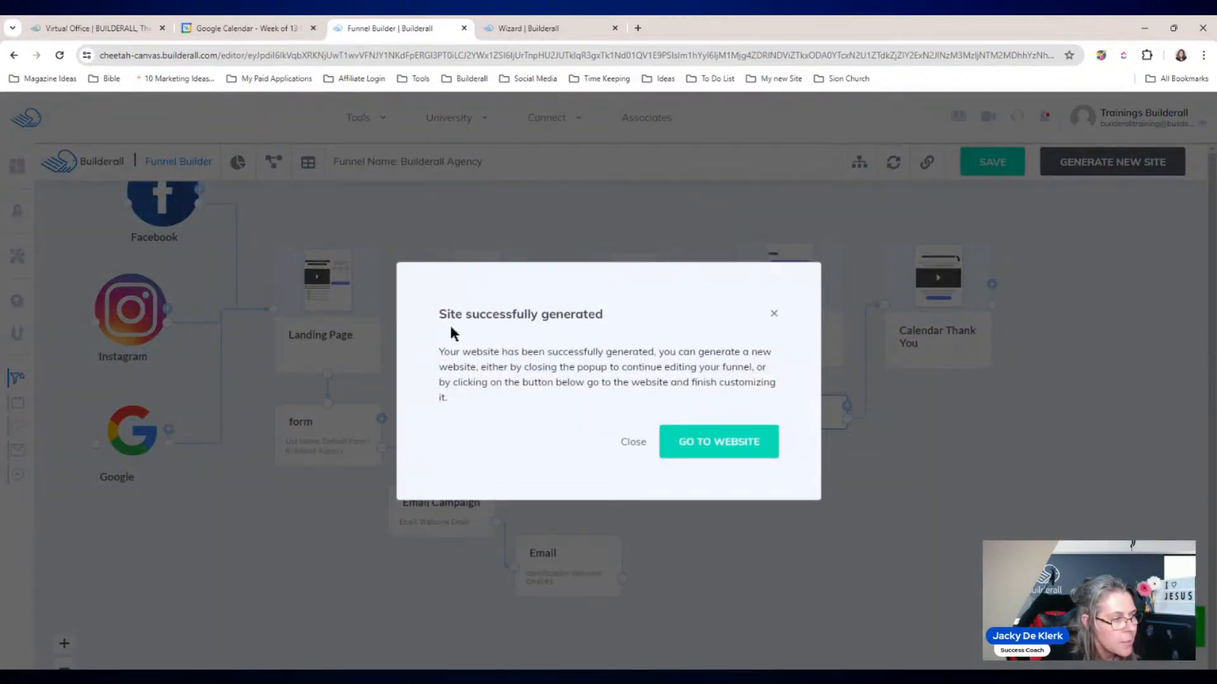
pyautogui.click(715, 444)
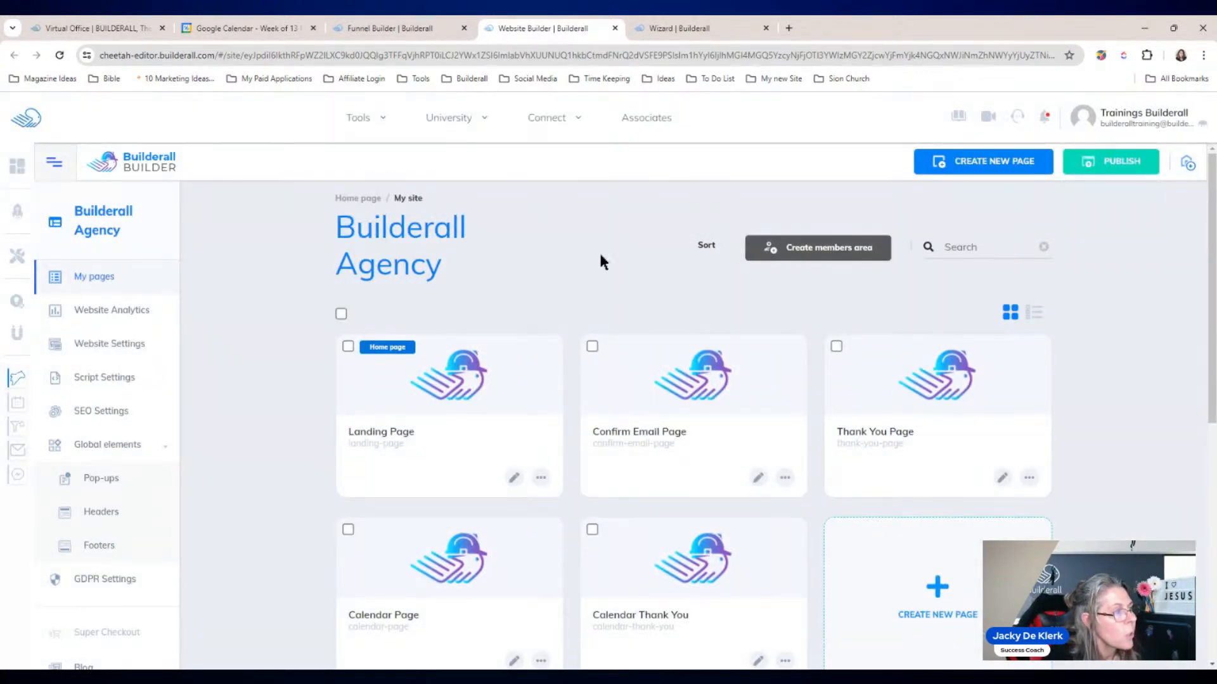
pyautogui.click(364, 31)
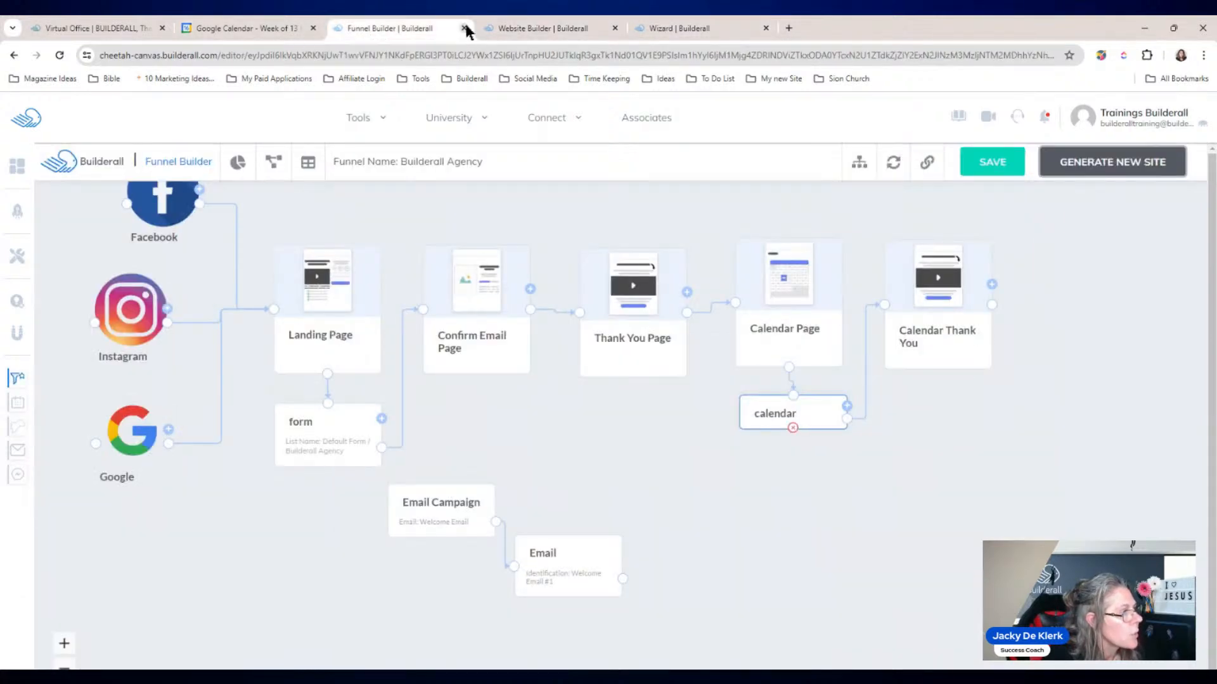
pyautogui.click(465, 28)
pyautogui.click(239, 31)
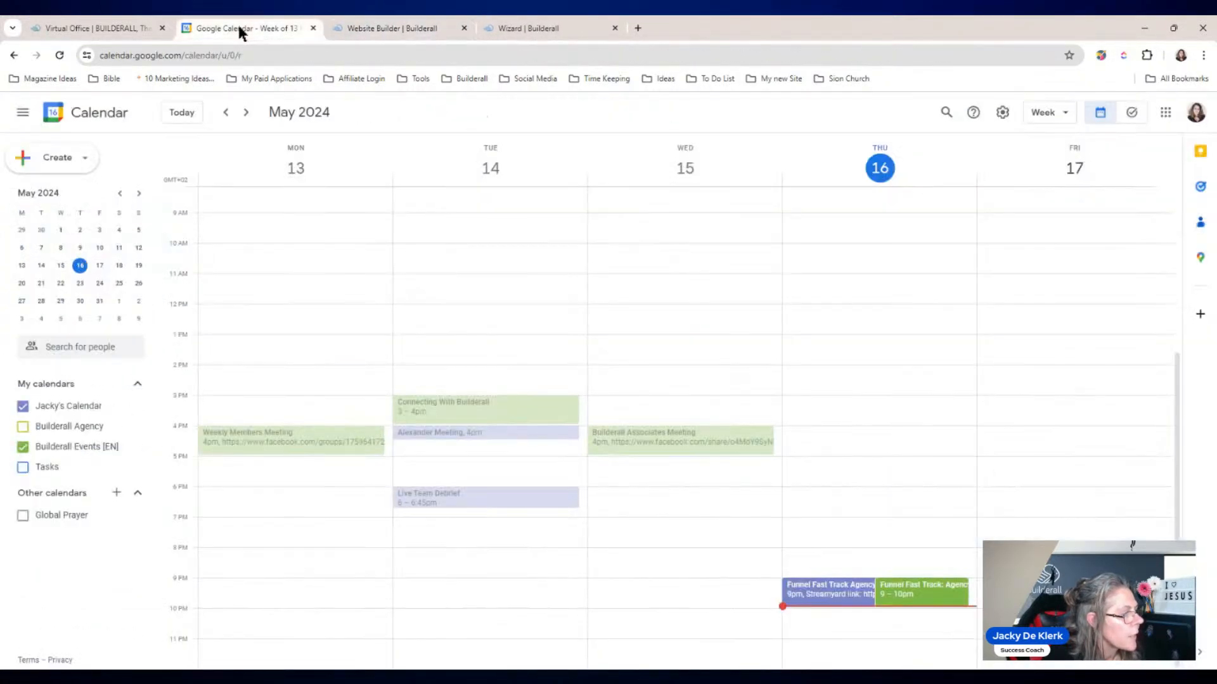
pyautogui.click(374, 28)
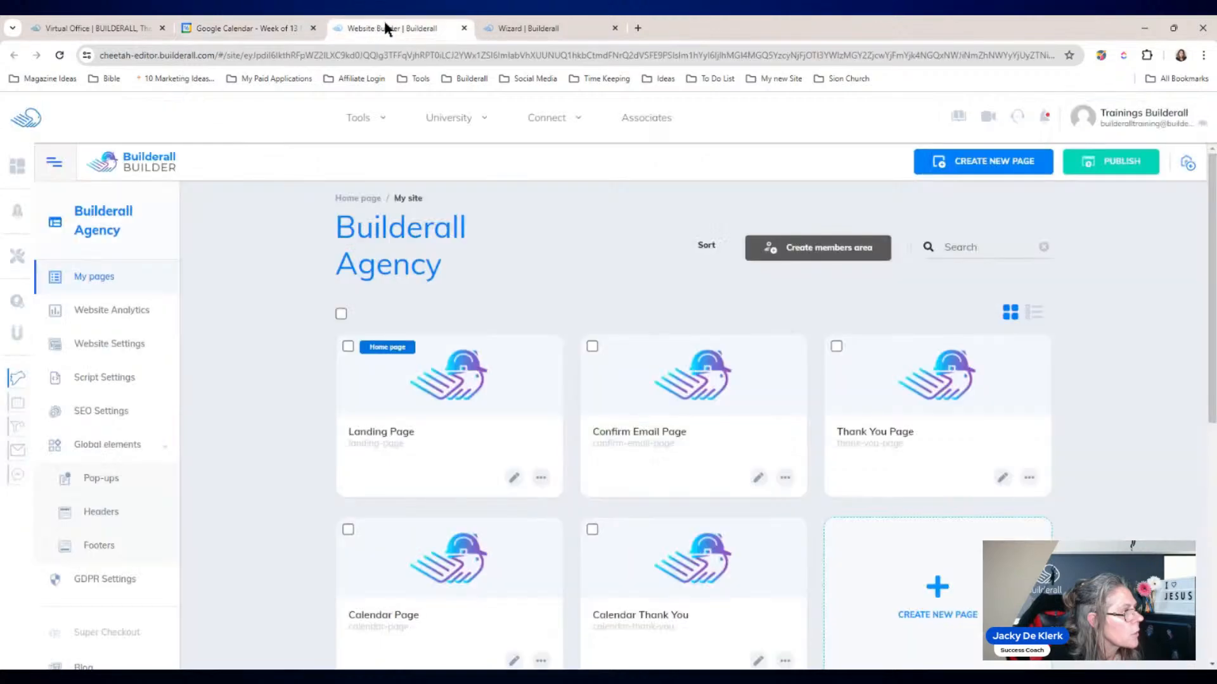
pyautogui.click(526, 28)
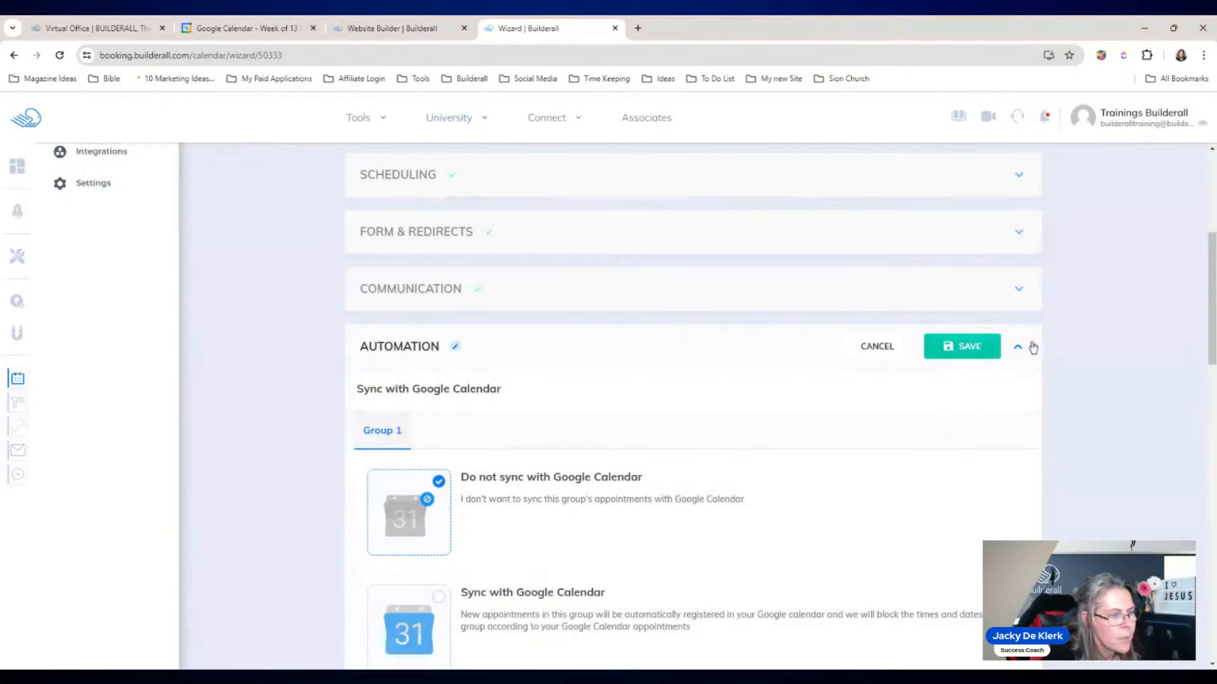
# Step: Turn on Google Calendar sync and select the connected Google account
pyautogui.moveTo(1213, 298); pyautogui.dragTo(1213, 346)
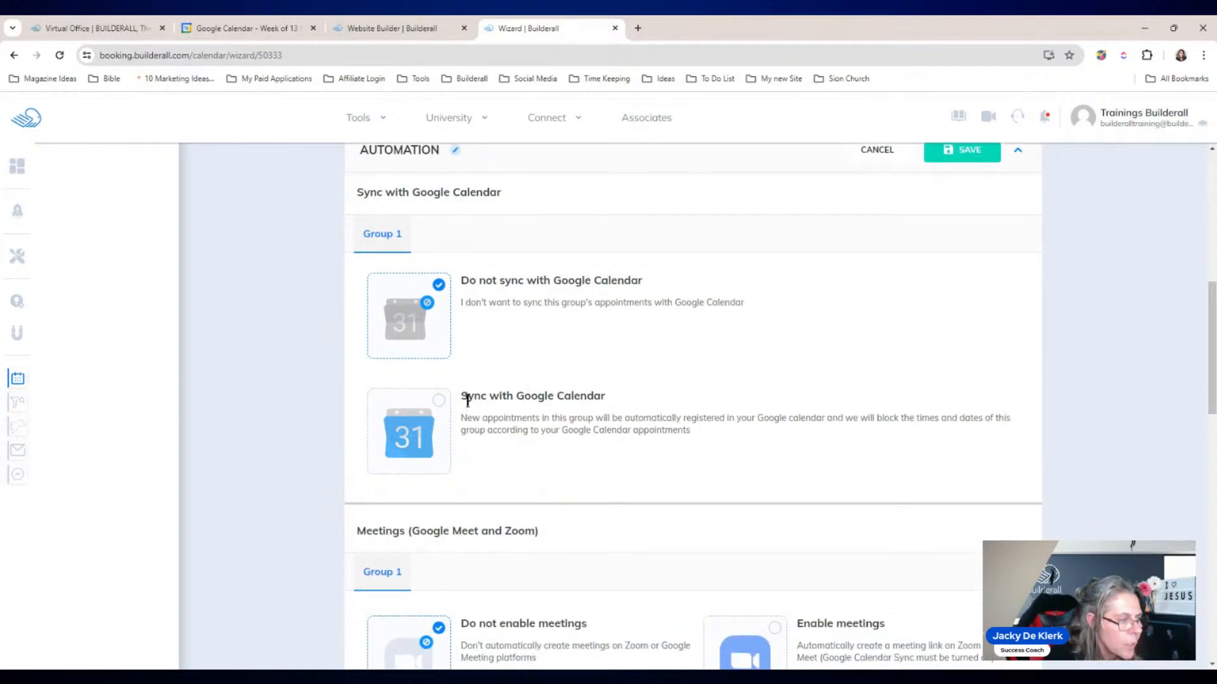
pyautogui.click(439, 401)
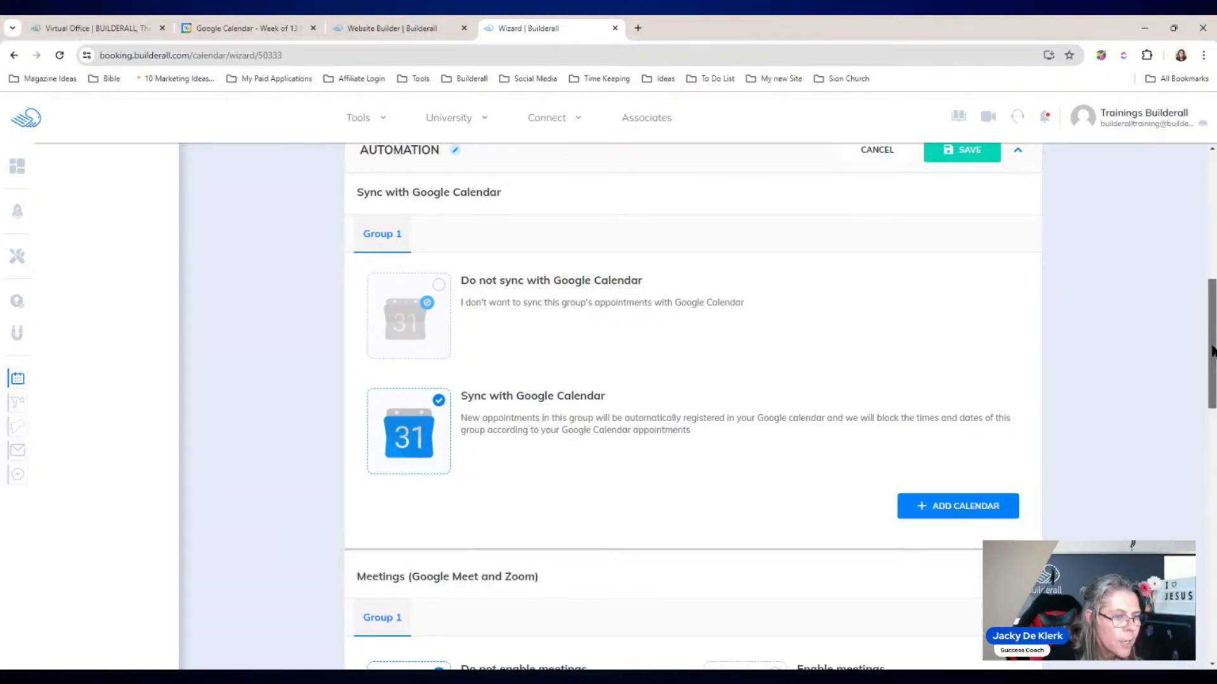
pyautogui.moveTo(1212, 348); pyautogui.dragTo(1211, 383)
pyautogui.click(948, 366)
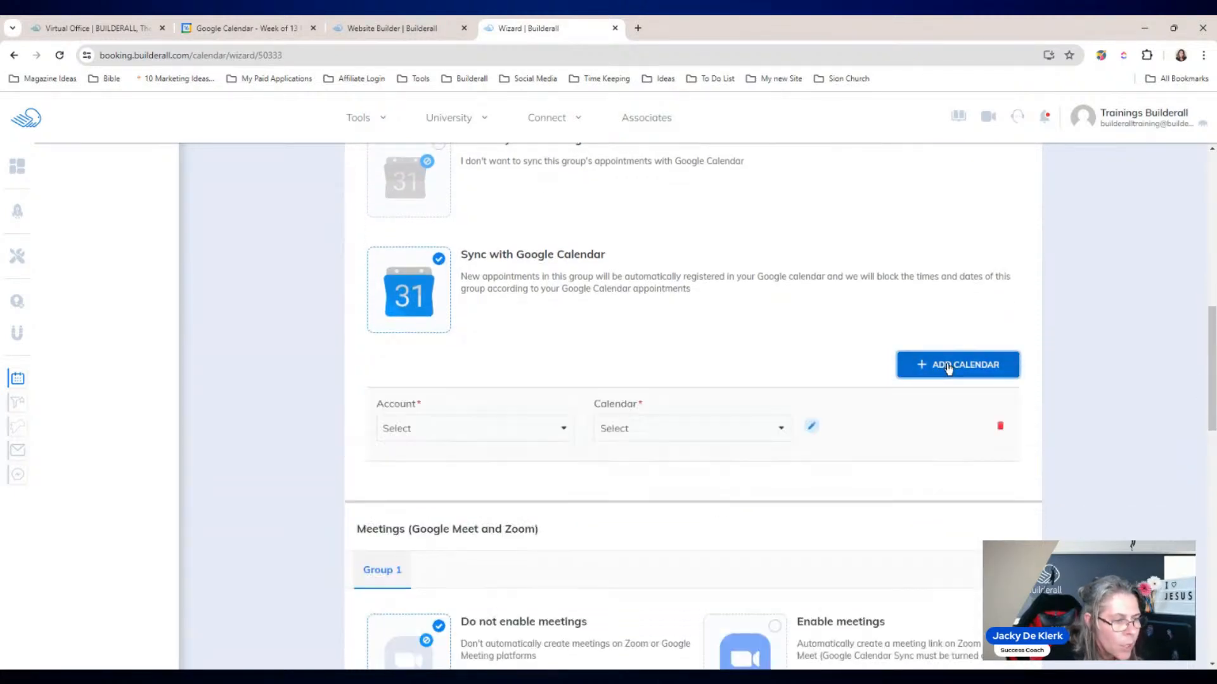
pyautogui.click(557, 426)
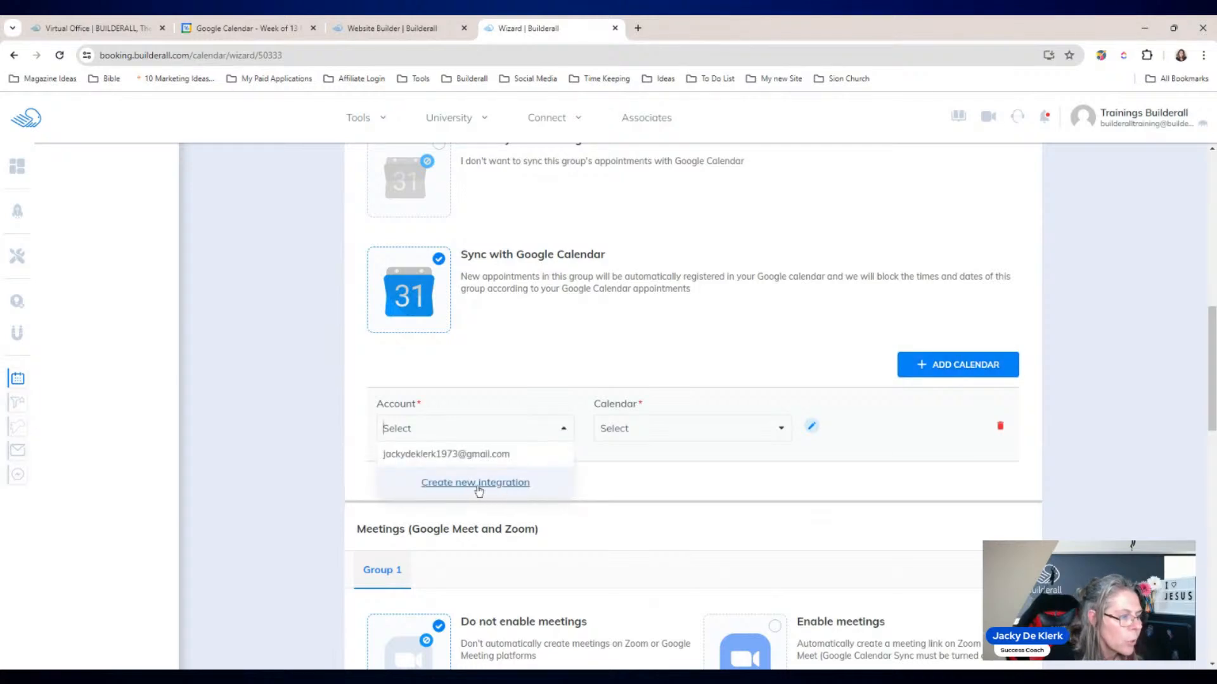
pyautogui.scroll(8, 204, 306)
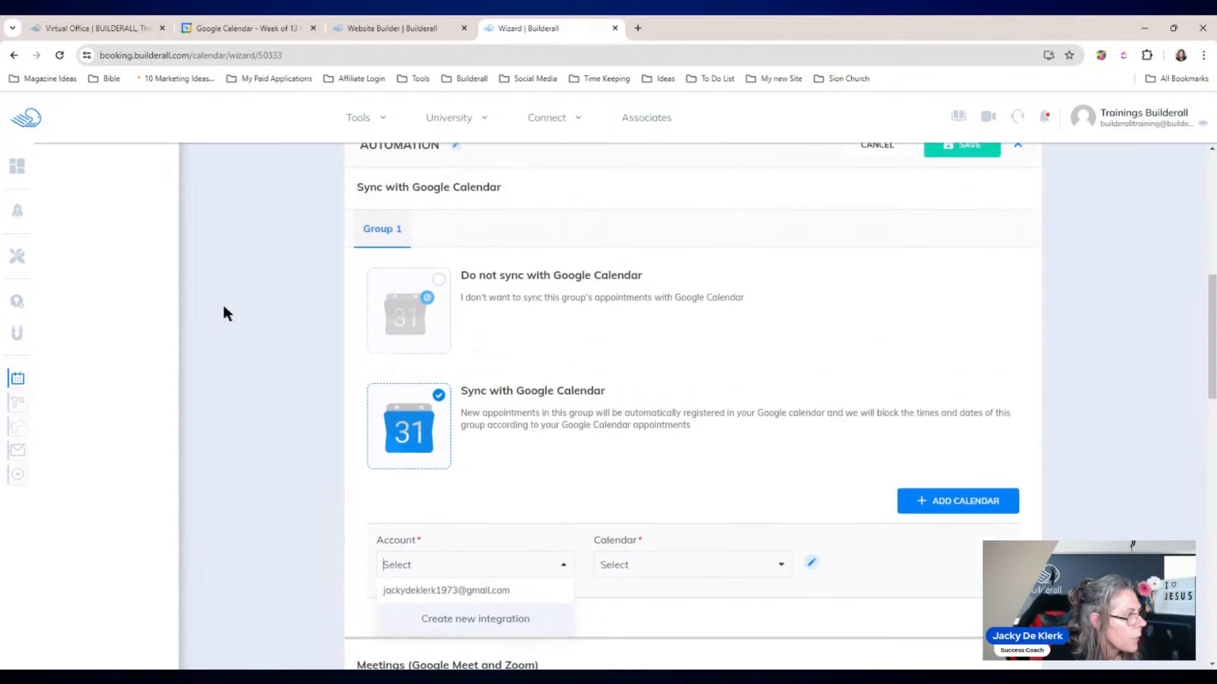
pyautogui.scroll(1, 221, 323)
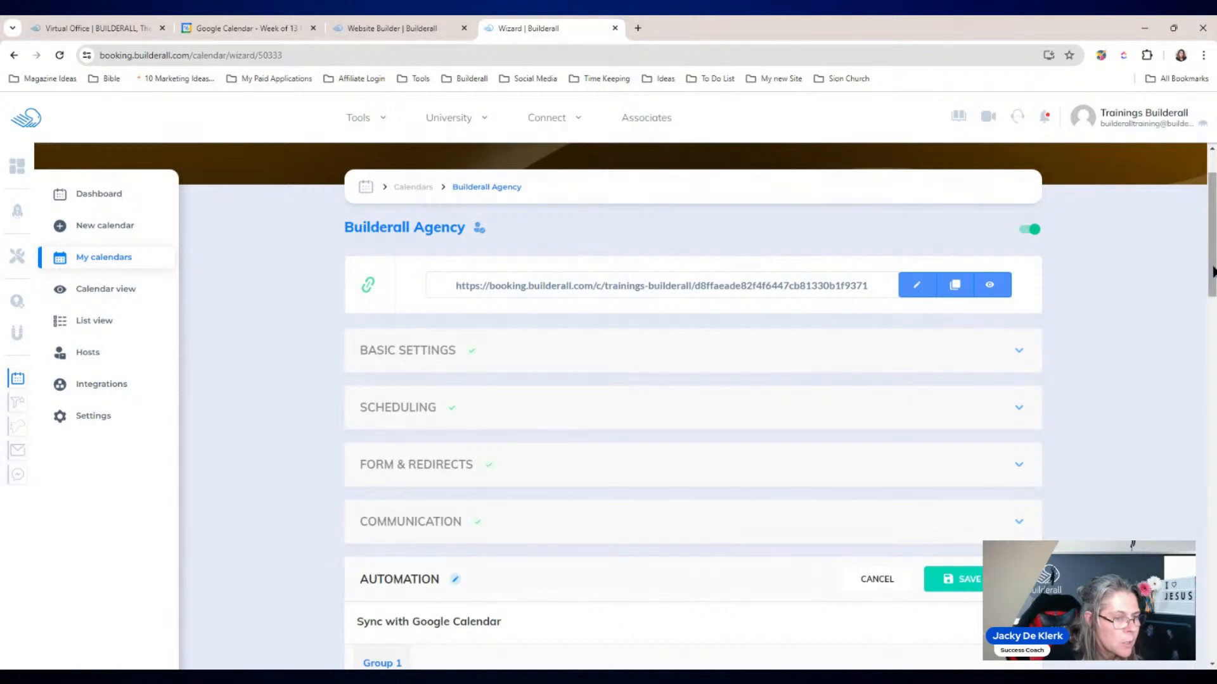
pyautogui.scroll(-1, 1207, 260)
pyautogui.scroll(-9, 1207, 259)
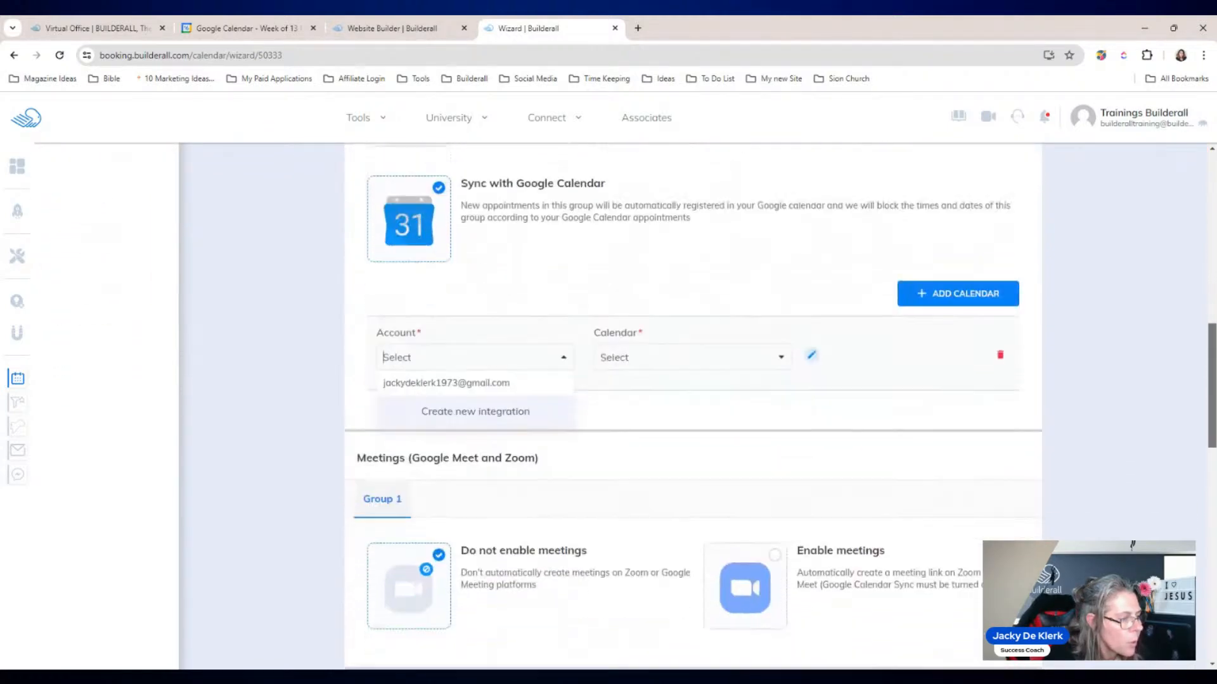
pyautogui.click(444, 380)
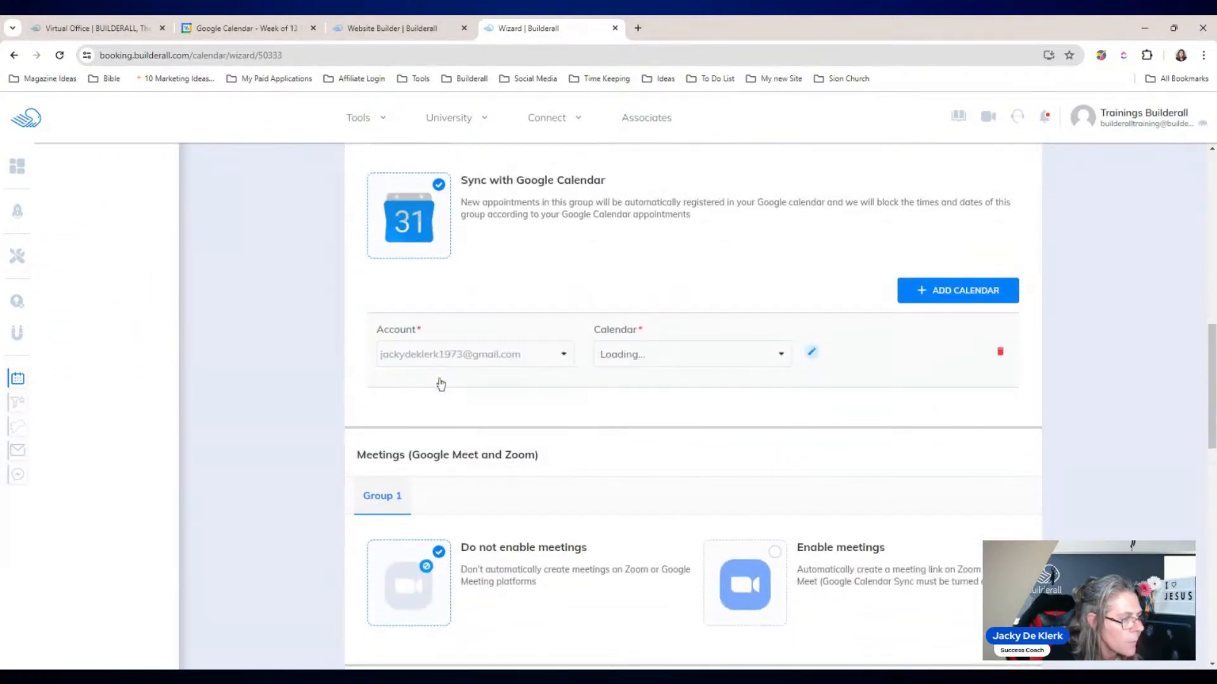
# Step: Choose the Builderall Agency calendar with Read & Write (Two-Way) sync
pyautogui.click(687, 358)
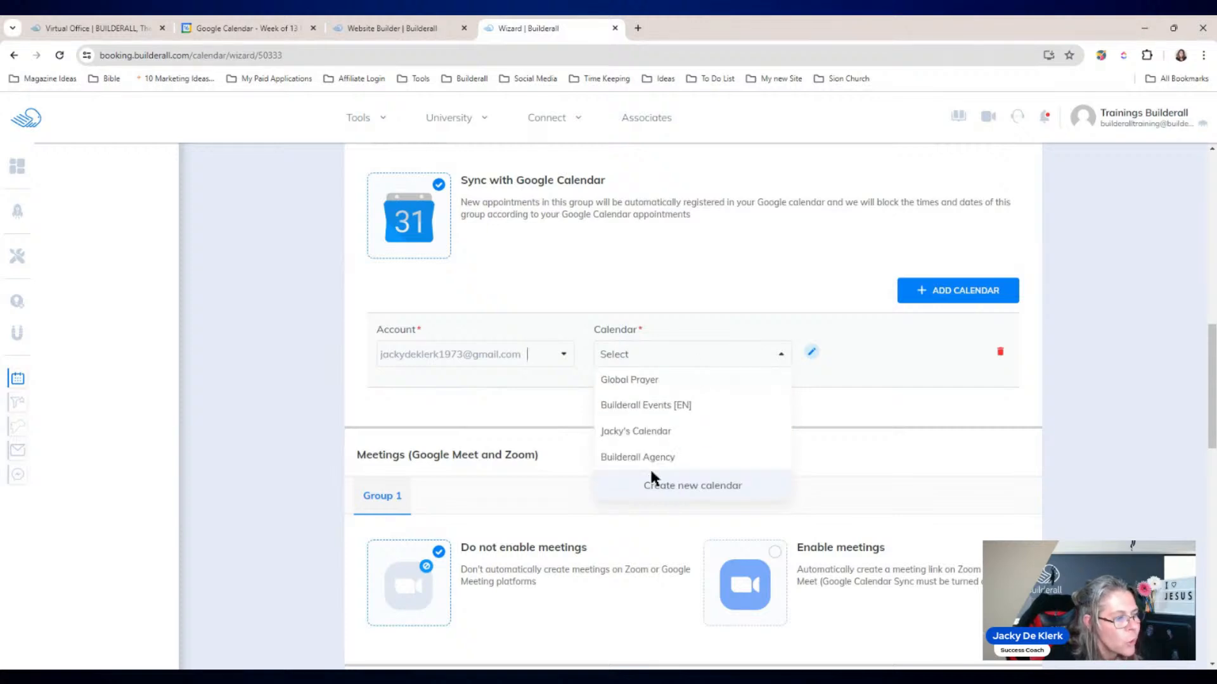
pyautogui.click(667, 457)
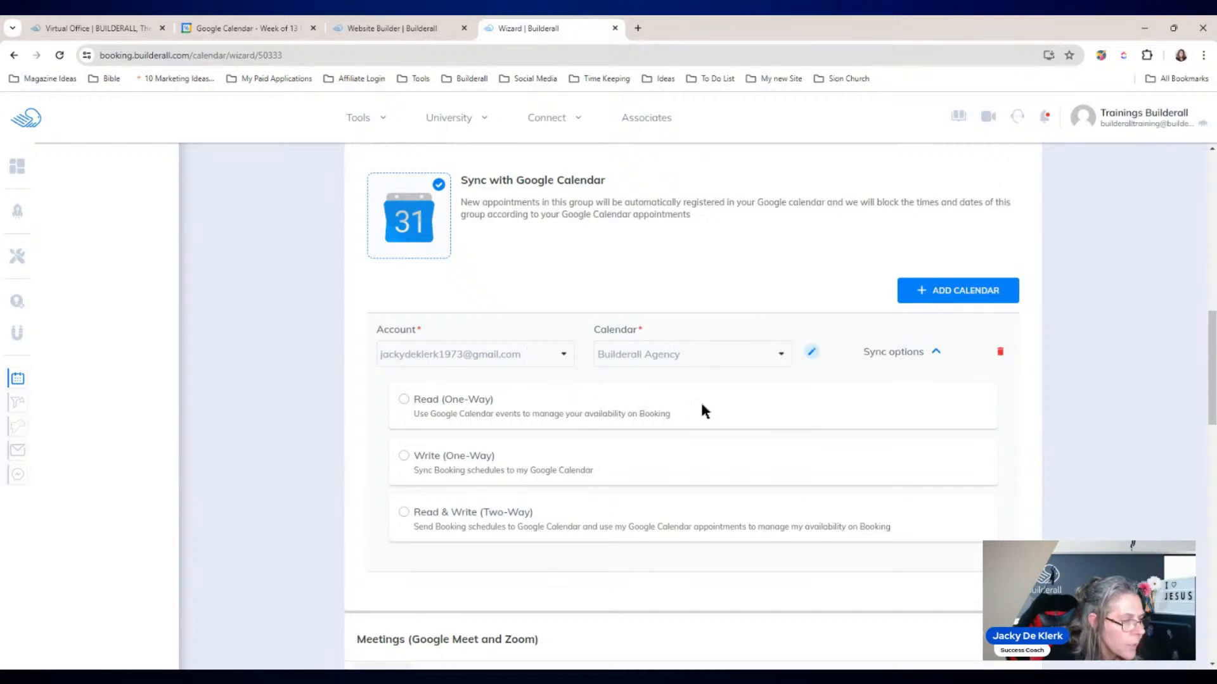
pyautogui.click(401, 513)
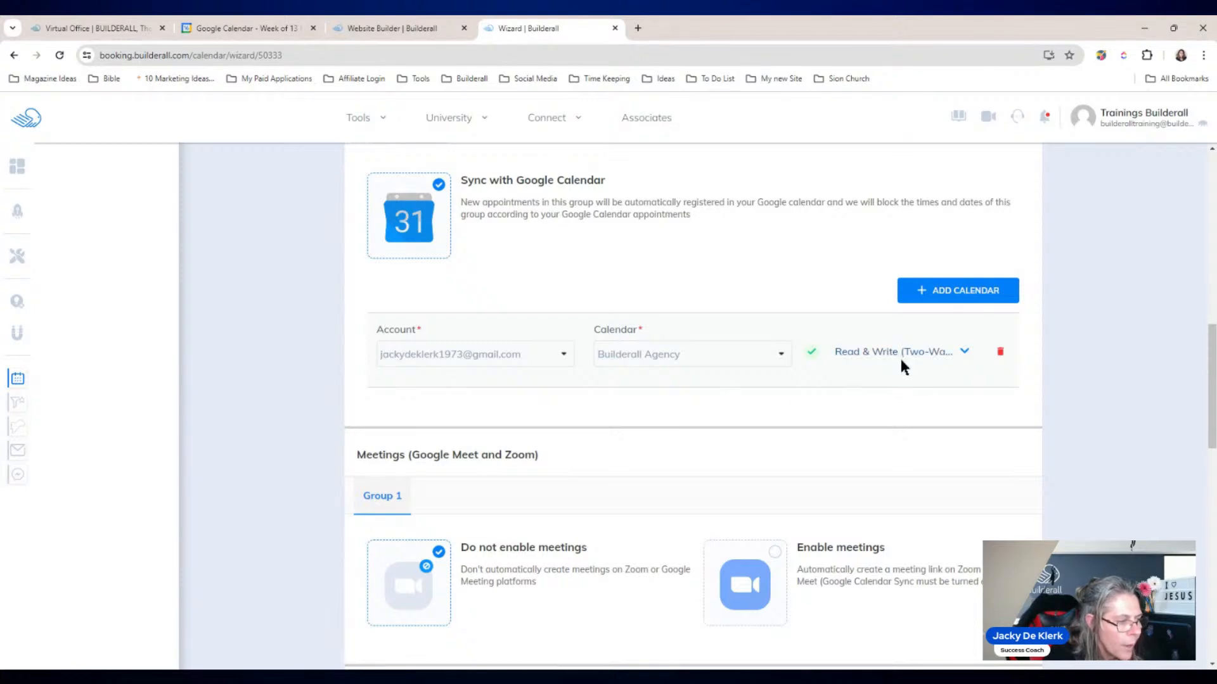
pyautogui.moveTo(1212, 353); pyautogui.dragTo(1214, 409)
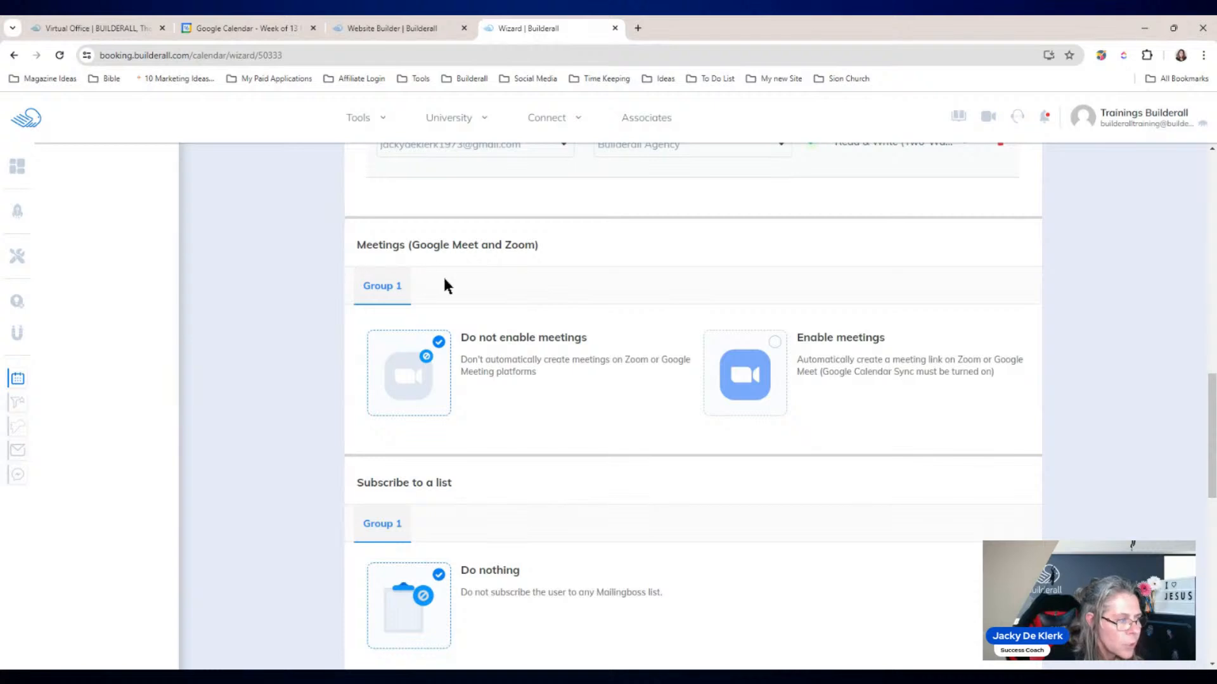
# Step: Enable meetings with Google Meet on the Builderall Agency calendar and save the Automation settings
pyautogui.click(775, 343)
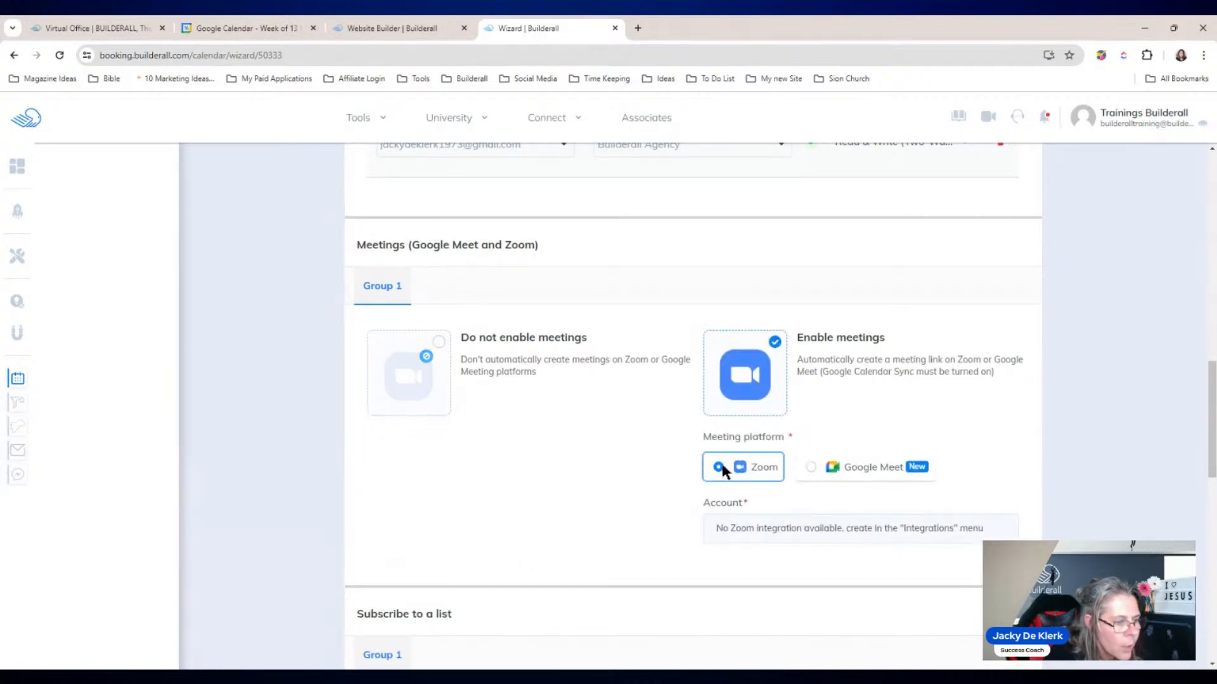
pyautogui.click(808, 474)
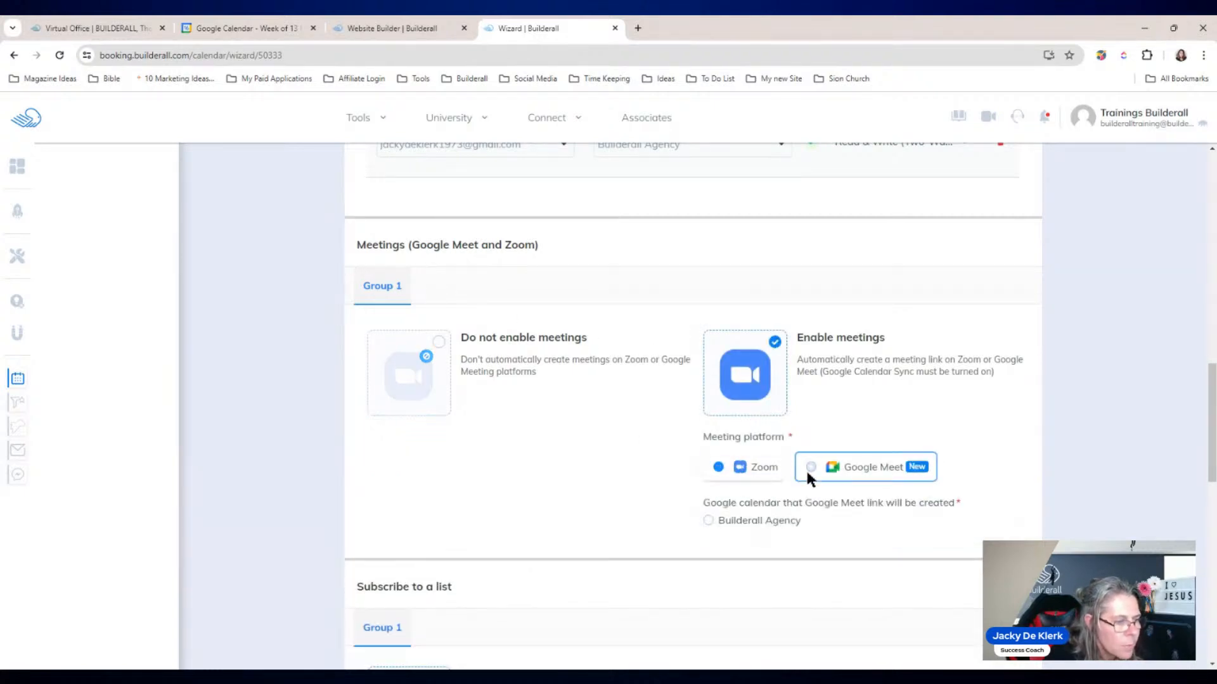
pyautogui.click(707, 521)
pyautogui.moveTo(1212, 412); pyautogui.dragTo(1212, 486)
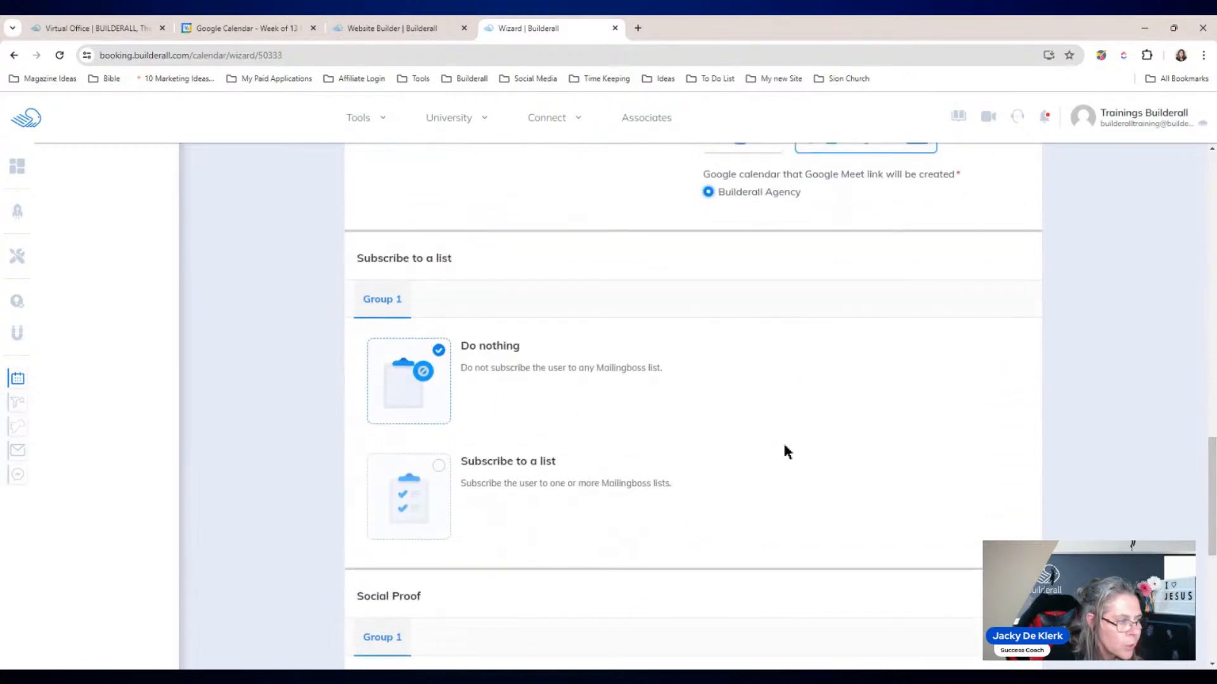
pyautogui.moveTo(1211, 497); pyautogui.dragTo(1211, 583)
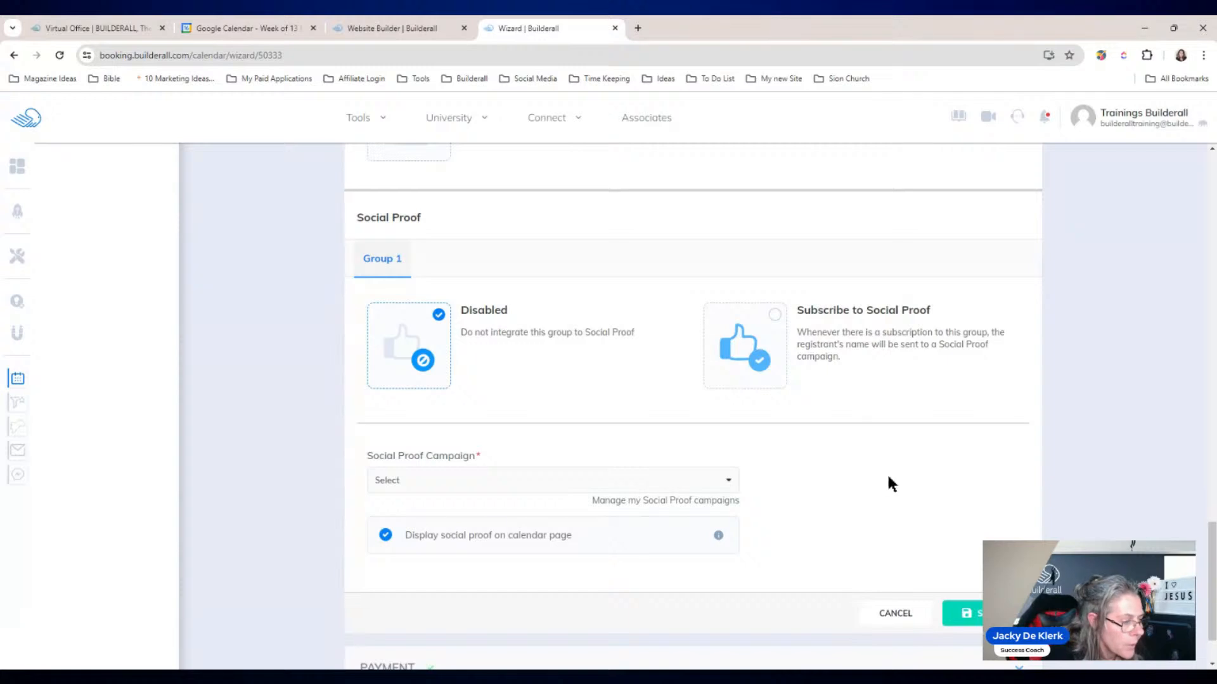
pyautogui.scroll(-1, 864, 462)
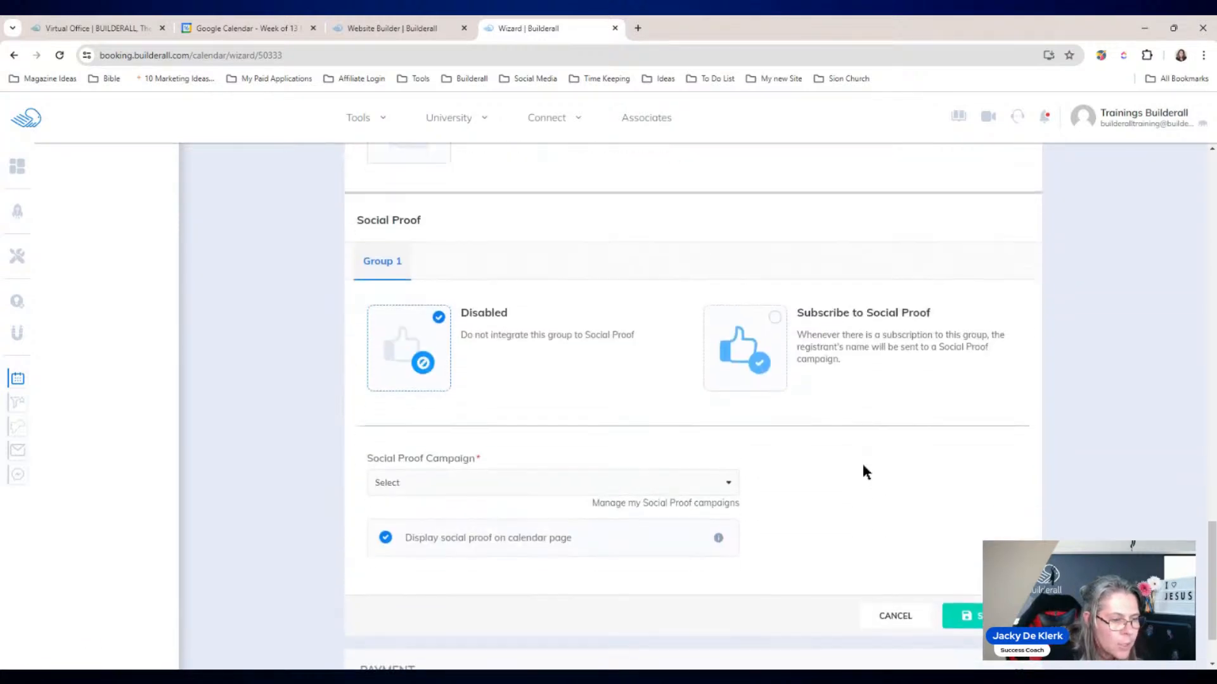
pyautogui.scroll(-2, 1204, 561)
pyautogui.click(992, 534)
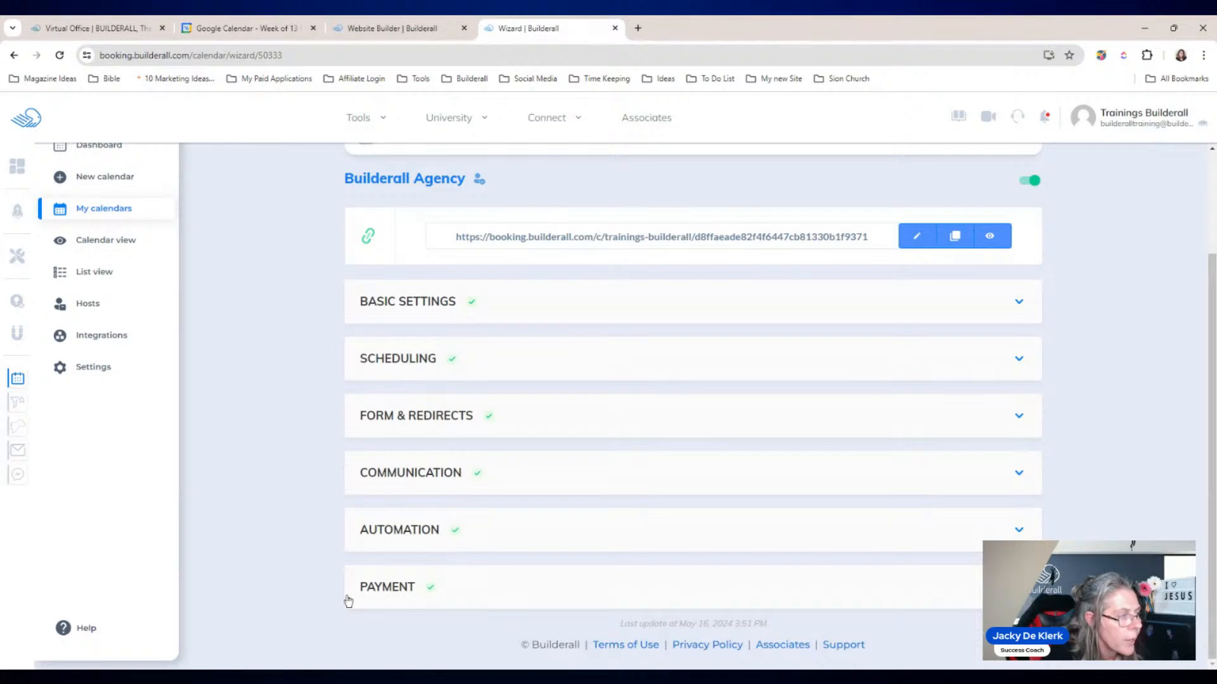
pyautogui.scroll(2, 286, 398)
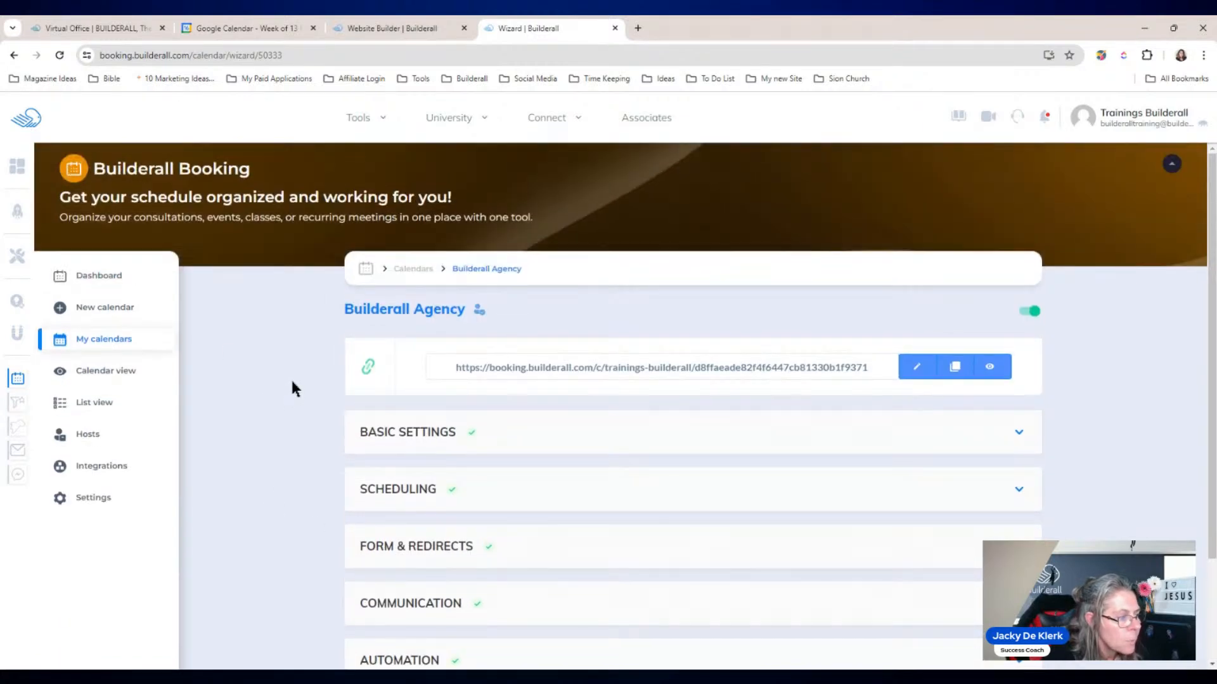
pyautogui.scroll(-1, 293, 383)
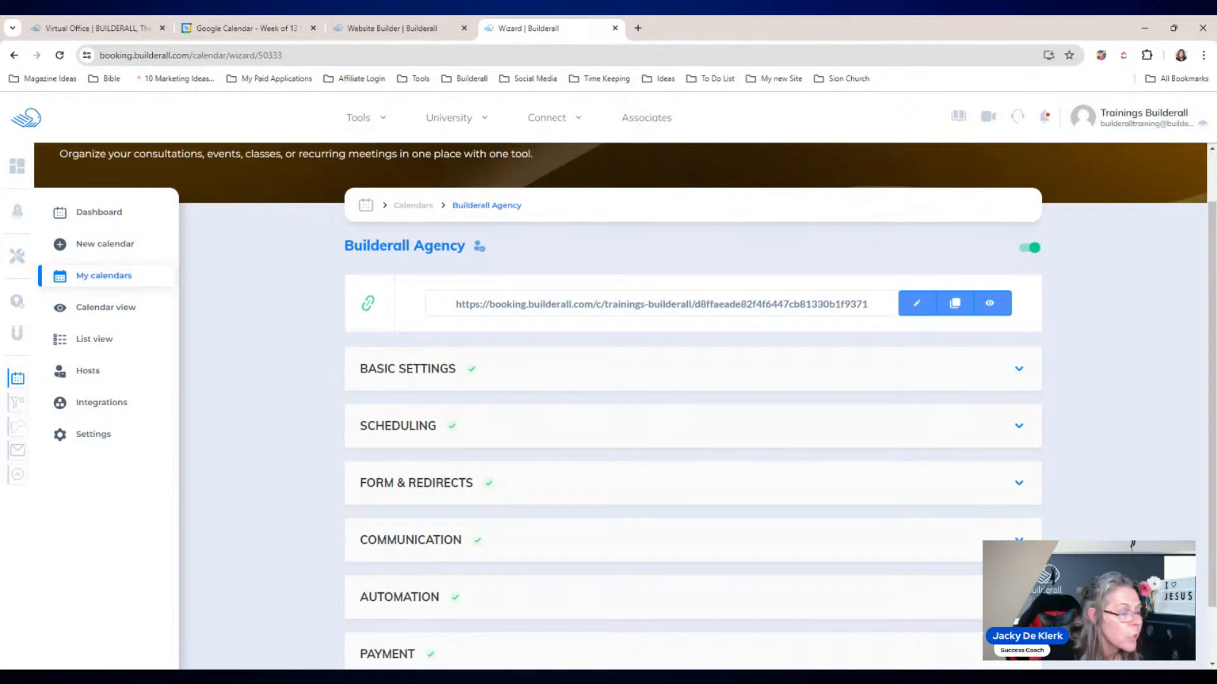
# Step: Duplicate the Lead scheduling group and rename the copy from 'Lead (Copy)' to 'Clients'
pyautogui.click(389, 432)
pyautogui.moveTo(1212, 288); pyautogui.dragTo(1211, 344)
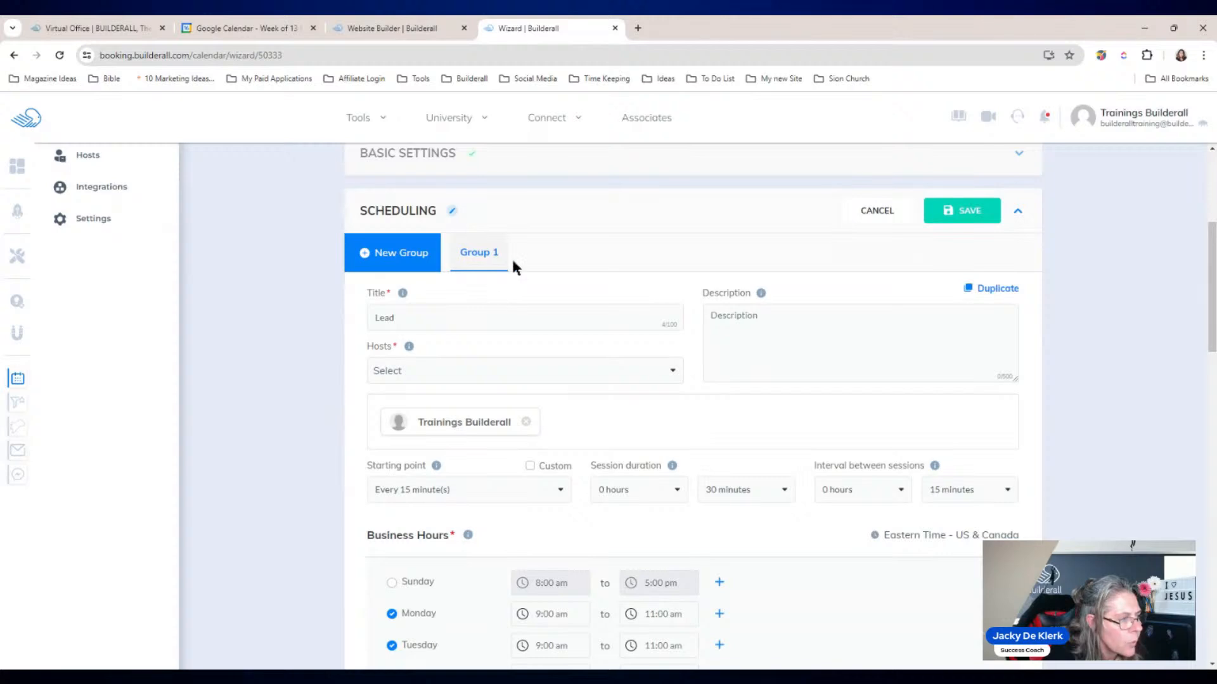
pyautogui.click(978, 290)
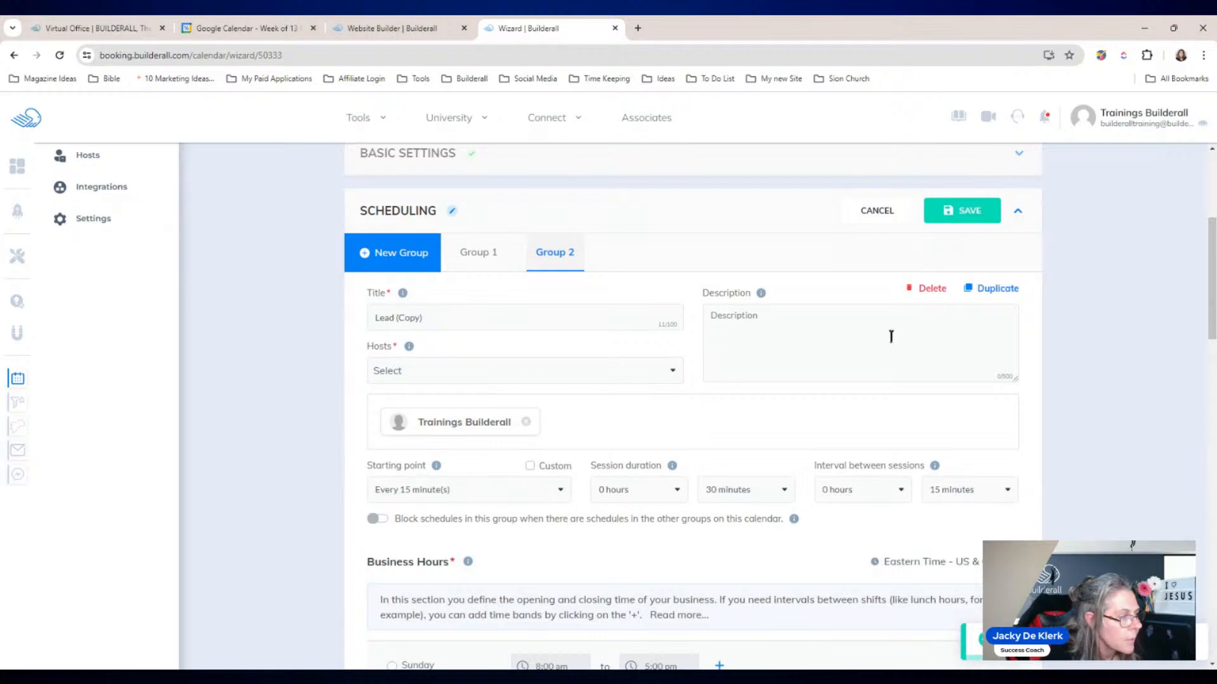
pyautogui.click(435, 315)
pyautogui.moveTo(435, 316); pyautogui.dragTo(375, 318)
pyautogui.write('Clients')
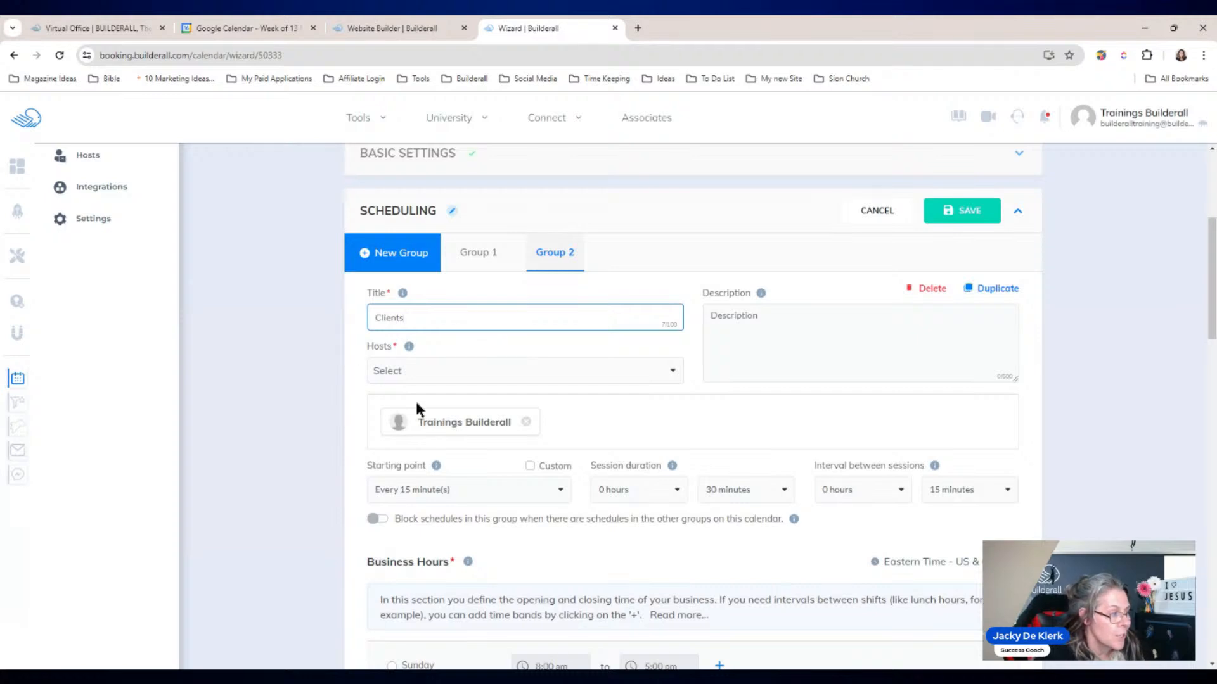
pyautogui.click(515, 371)
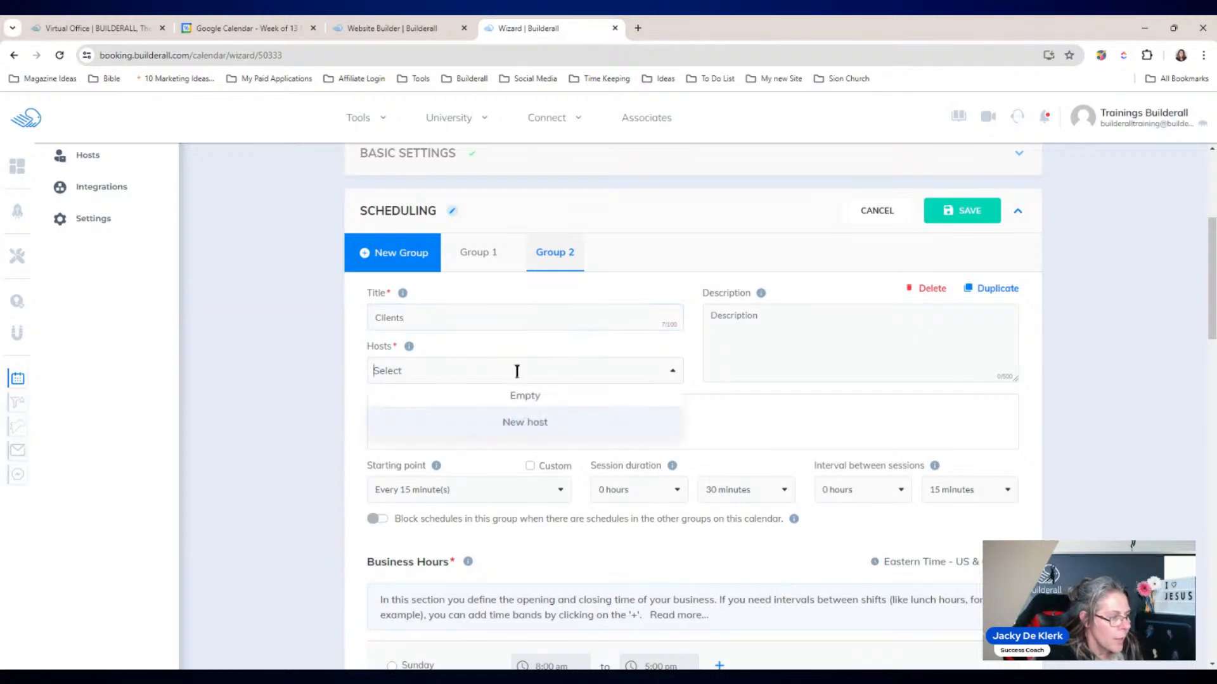
pyautogui.click(218, 408)
pyautogui.moveTo(1213, 320); pyautogui.dragTo(1214, 377)
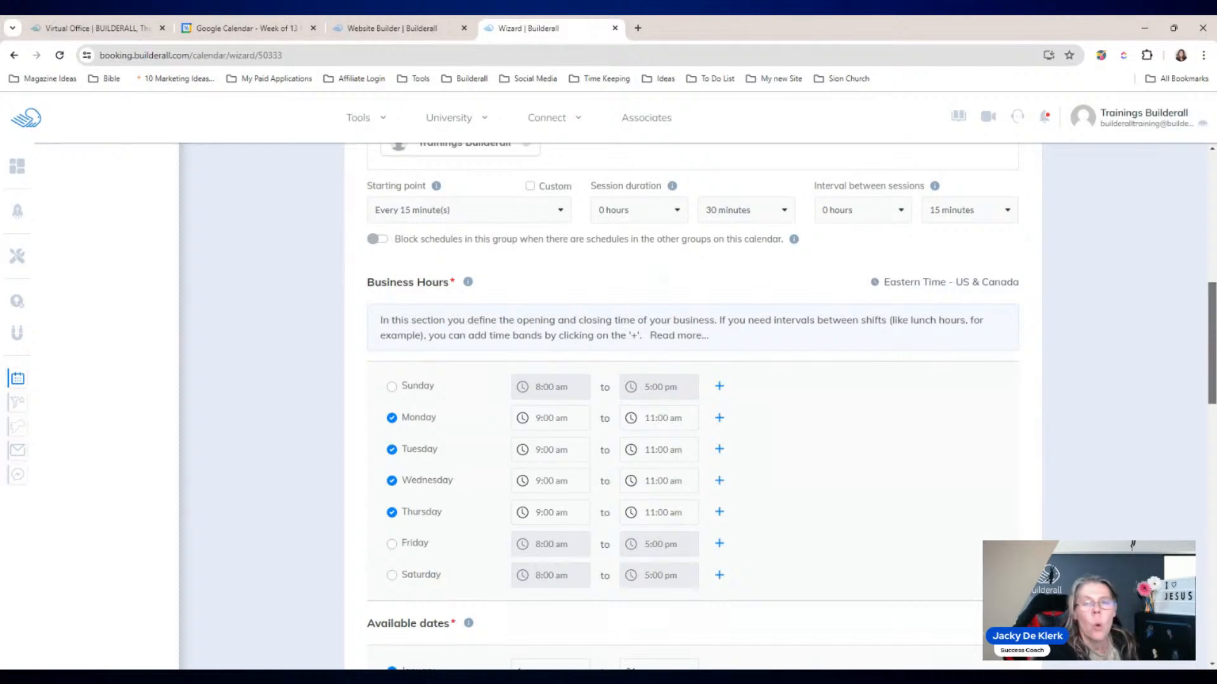
pyautogui.moveTo(1212, 343); pyautogui.dragTo(1212, 345)
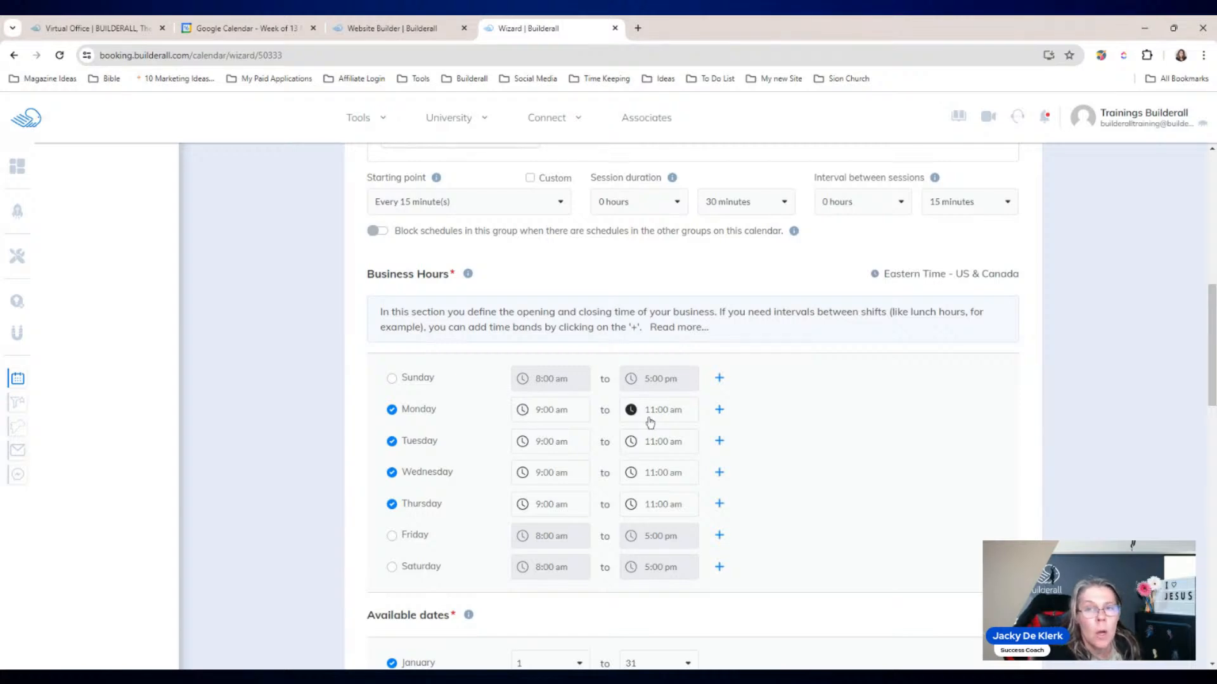
pyautogui.moveTo(1204, 342); pyautogui.dragTo(1212, 306)
pyautogui.scroll(-5, 910, 388)
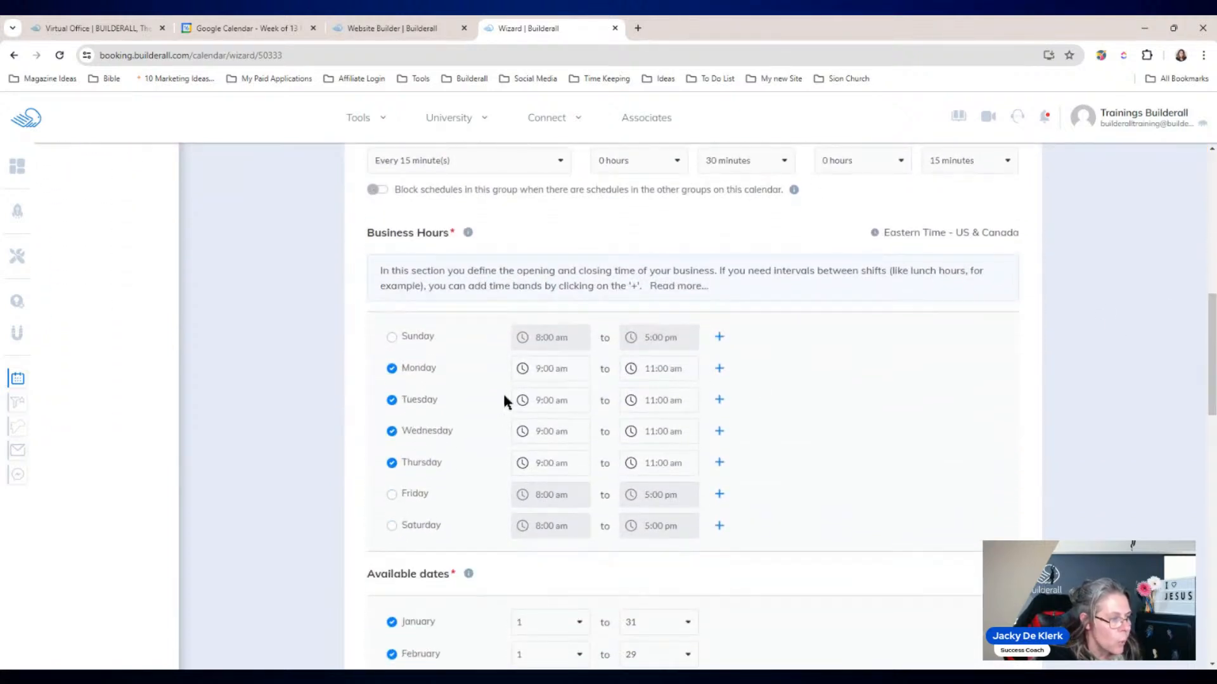
# Step: Set Monday and Tuesday business hours to 12:00 pm – 3:00 pm
pyautogui.click(524, 373)
pyautogui.click(531, 393)
pyautogui.click(531, 394)
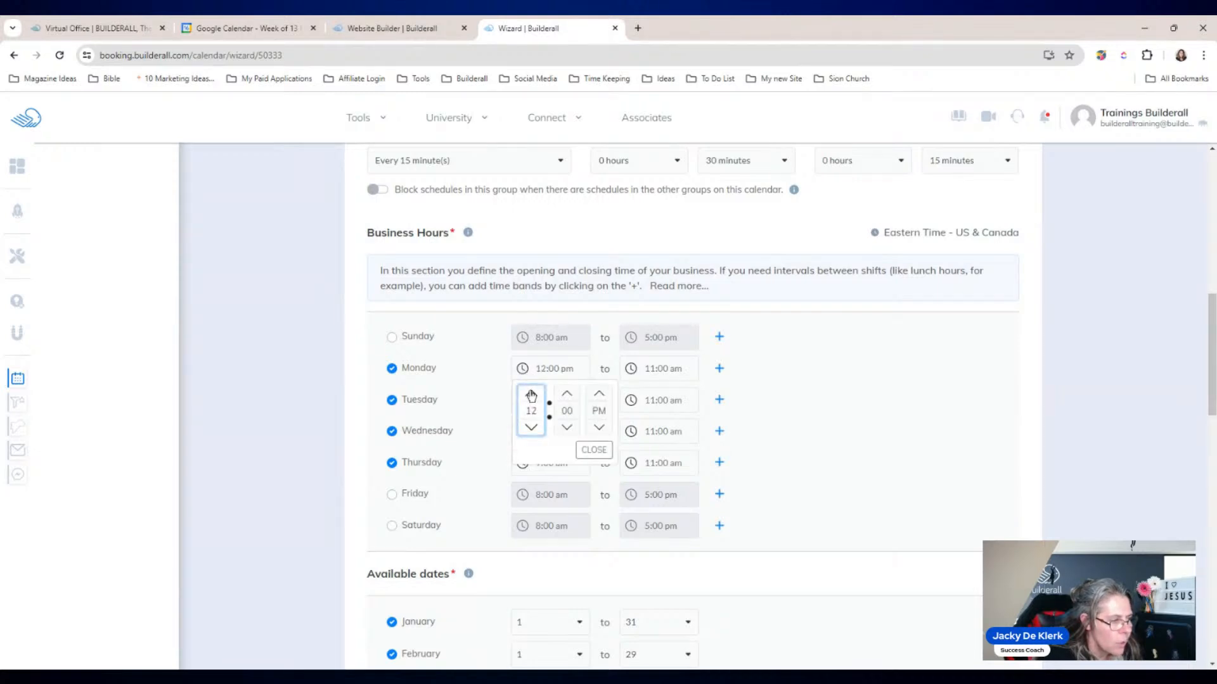
pyautogui.click(594, 450)
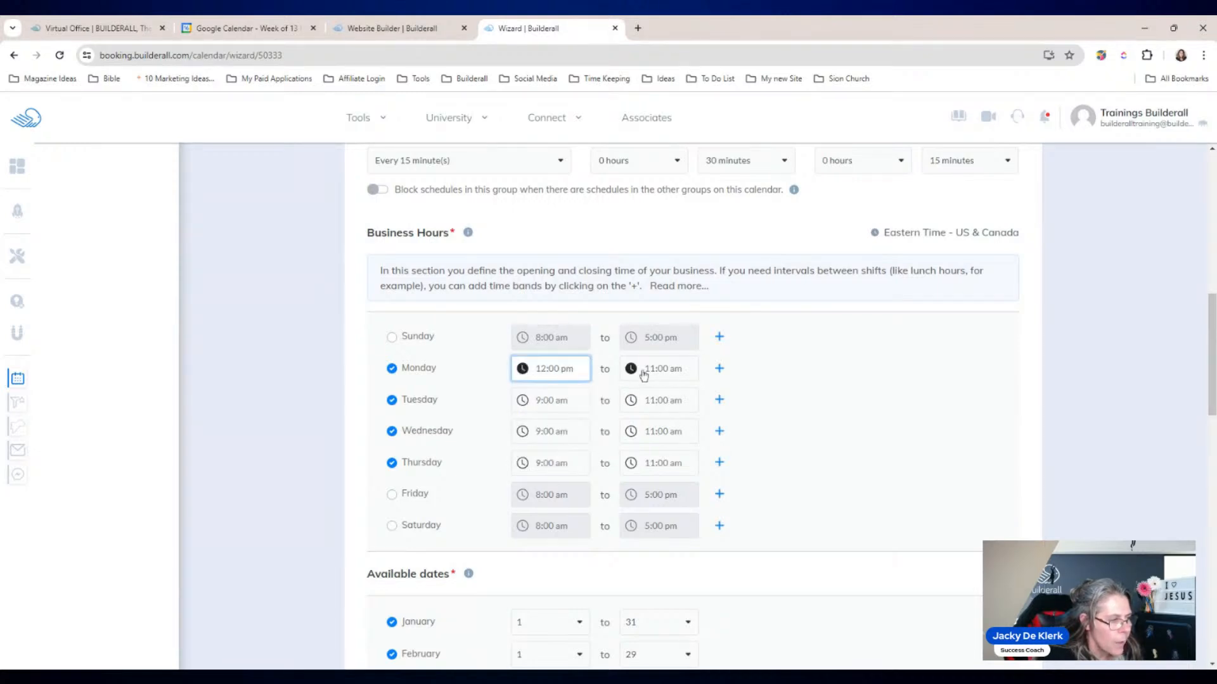
pyautogui.click(633, 373)
pyautogui.click(639, 395)
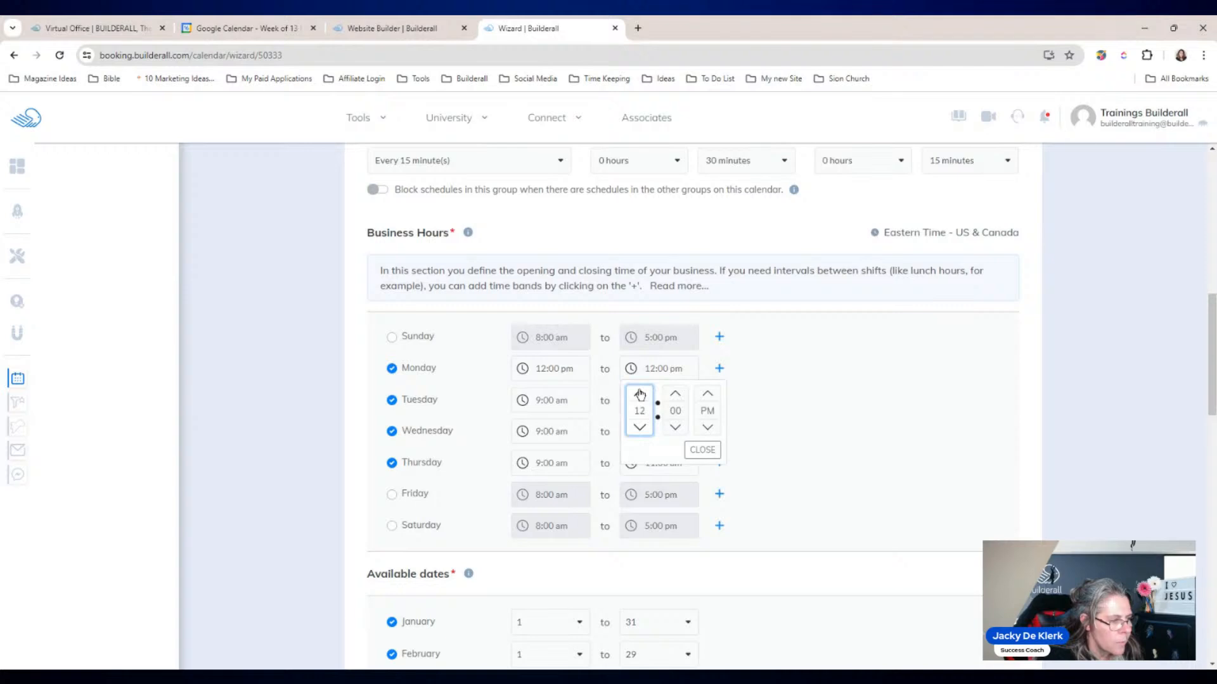
pyautogui.click(639, 395)
pyautogui.click(702, 449)
pyautogui.click(531, 401)
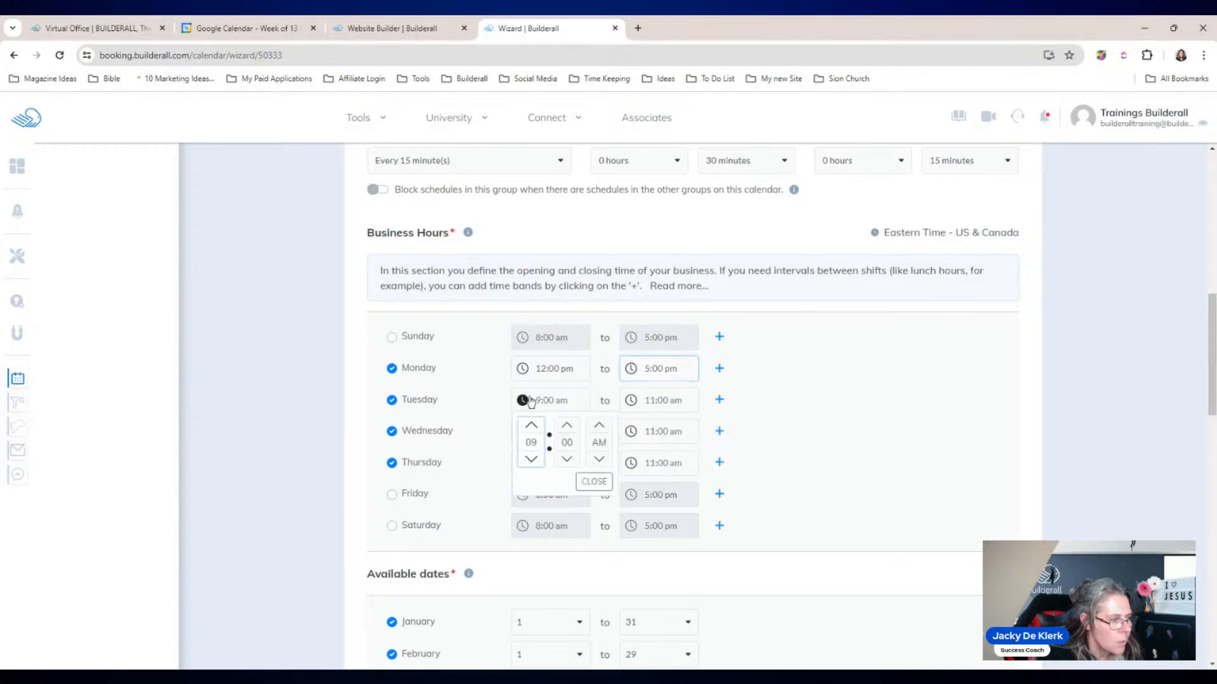
pyautogui.click(531, 426)
pyautogui.click(530, 427)
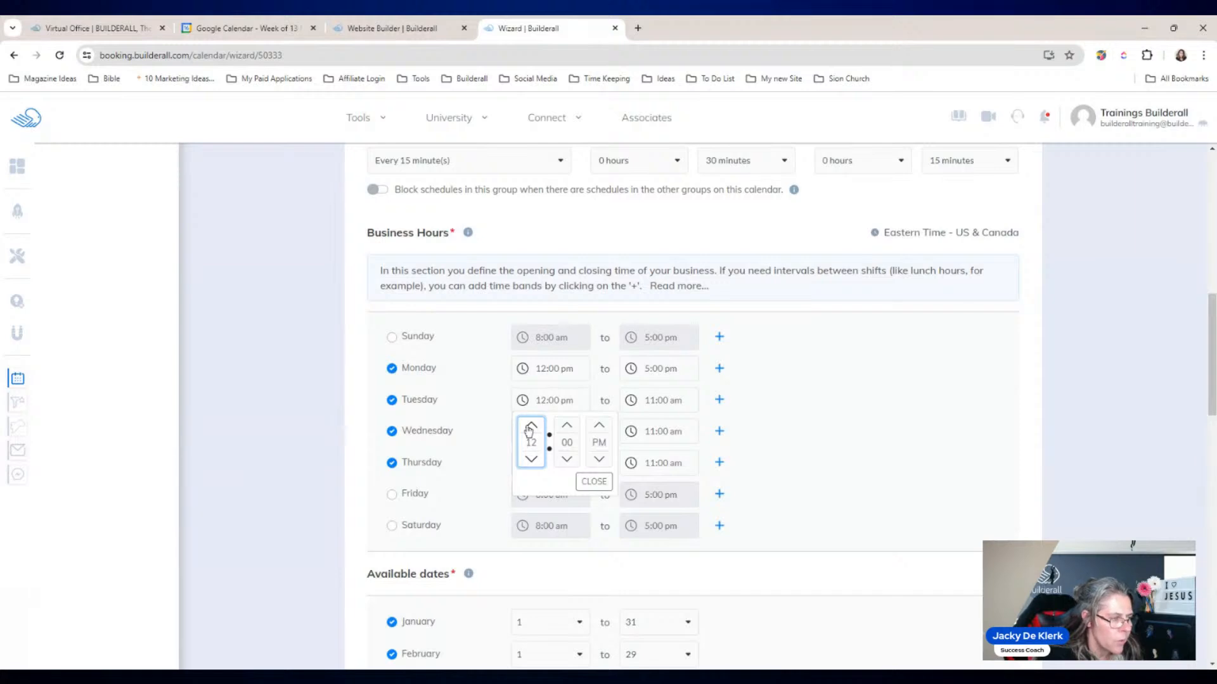
pyautogui.click(594, 481)
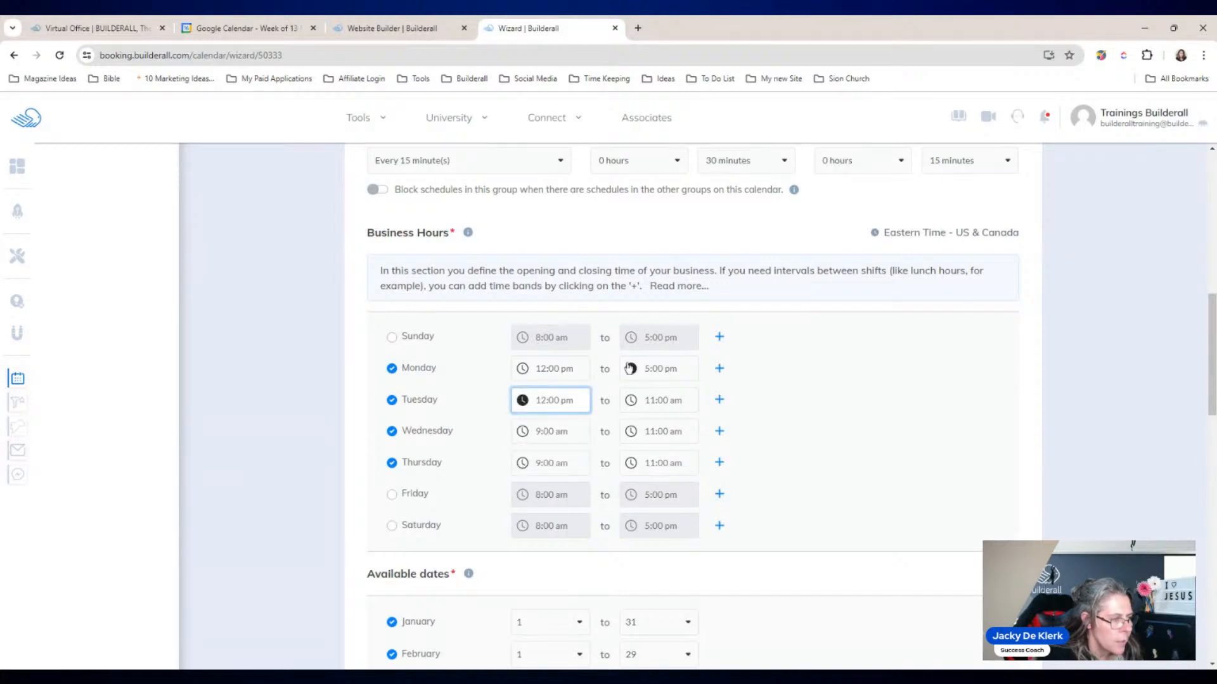
pyautogui.click(629, 368)
pyautogui.click(640, 427)
pyautogui.click(640, 428)
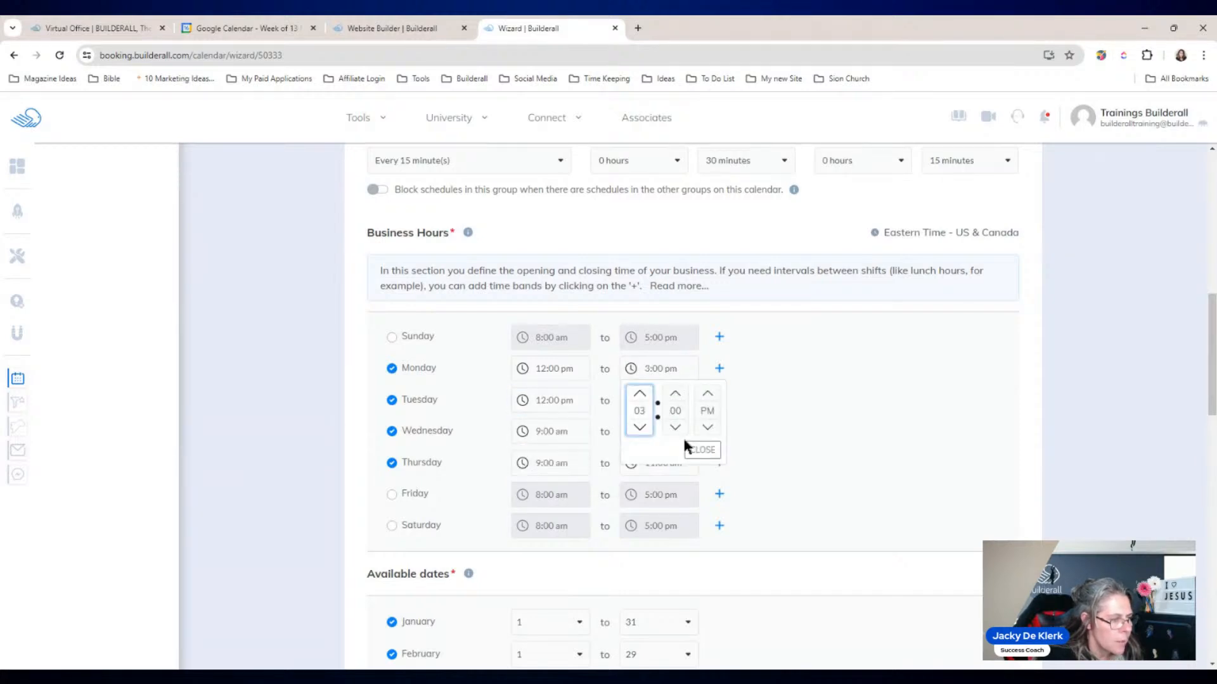
pyautogui.click(702, 450)
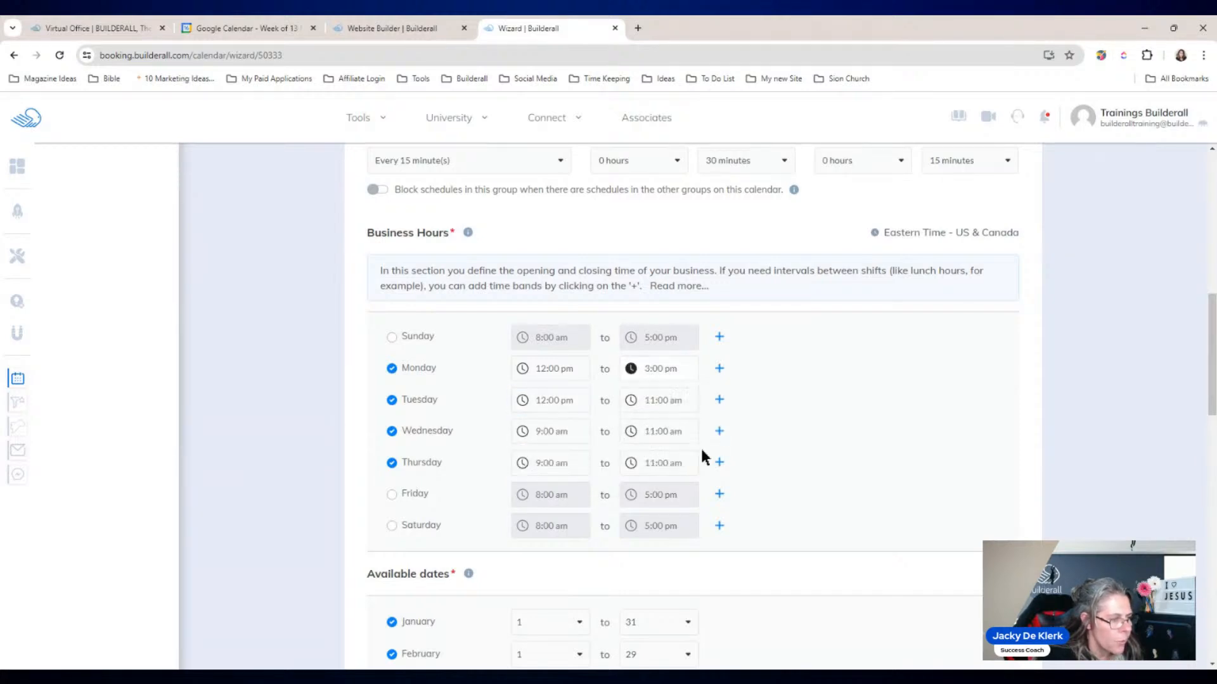
pyautogui.click(631, 401)
pyautogui.click(640, 459)
pyautogui.click(641, 460)
pyautogui.click(642, 461)
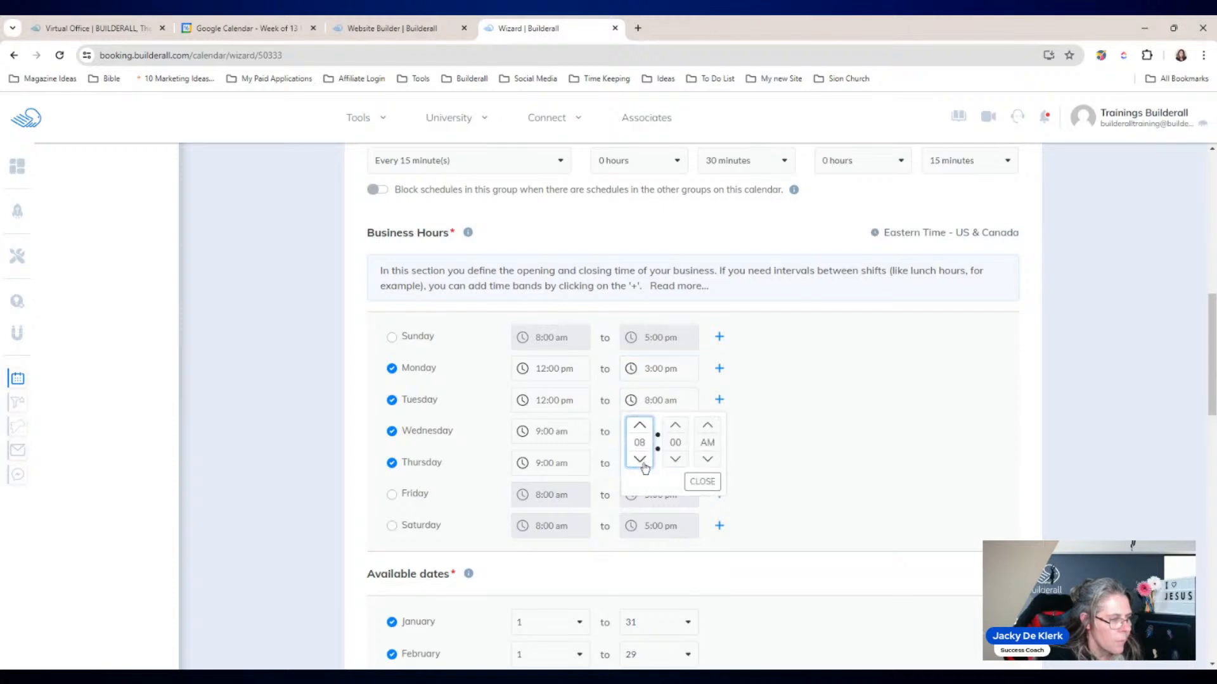
pyautogui.click(639, 425)
pyautogui.click(640, 424)
pyautogui.click(702, 481)
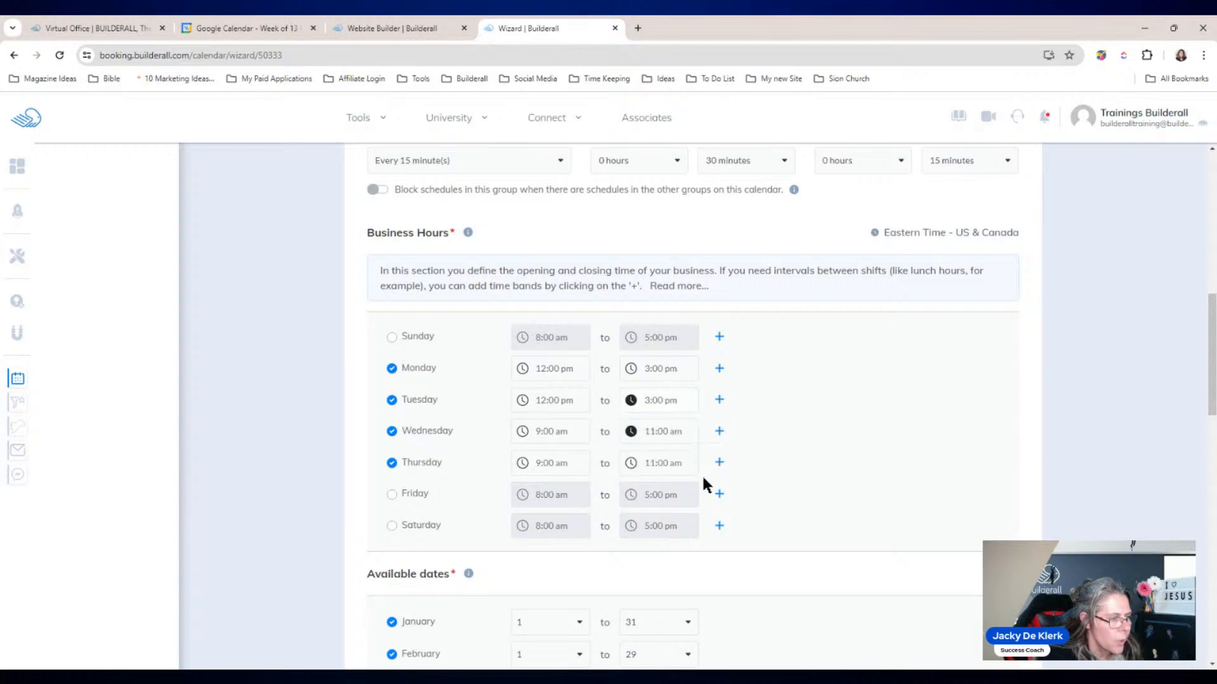
# Step: Set Wednesday and Thursday to 12:00 pm – 3:00 pm and save the schedule
pyautogui.click(522, 432)
pyautogui.click(531, 458)
pyautogui.click(531, 457)
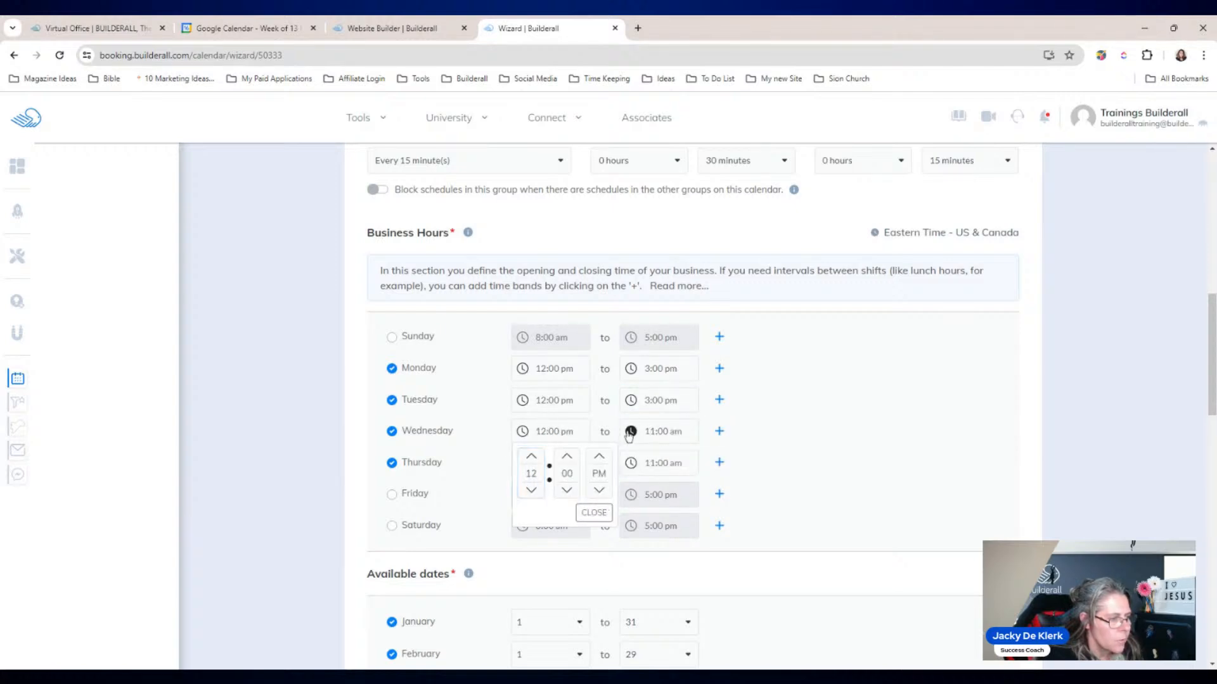
pyautogui.click(631, 431)
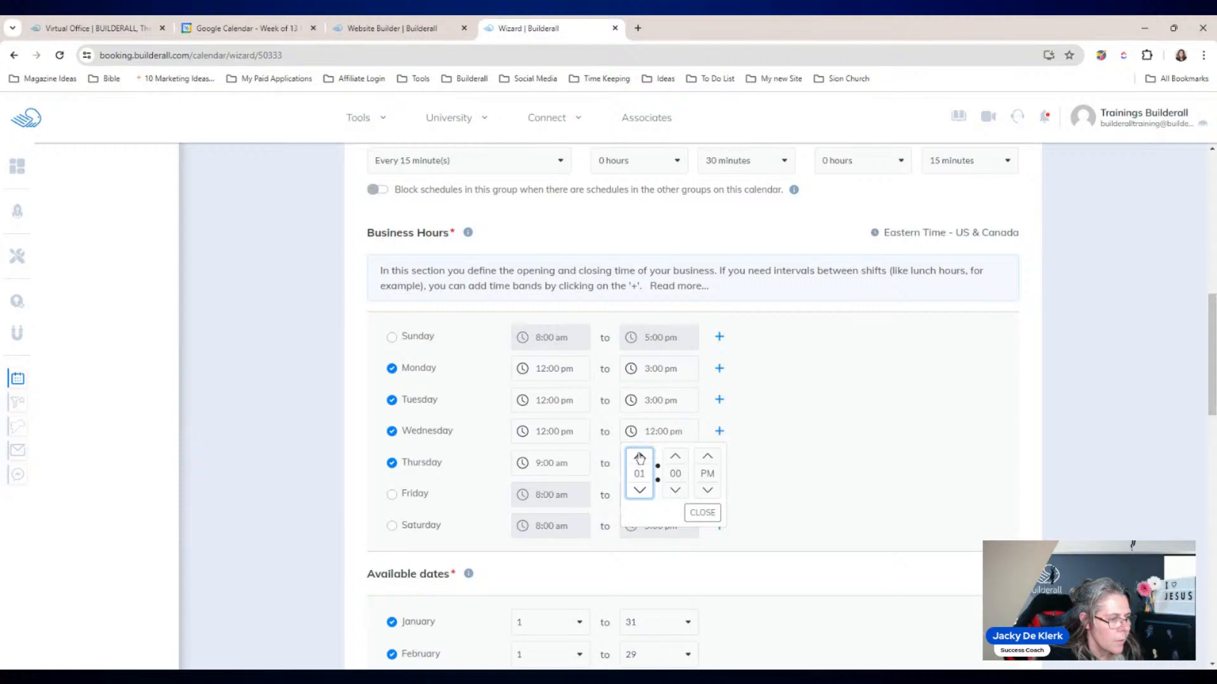
pyautogui.click(702, 512)
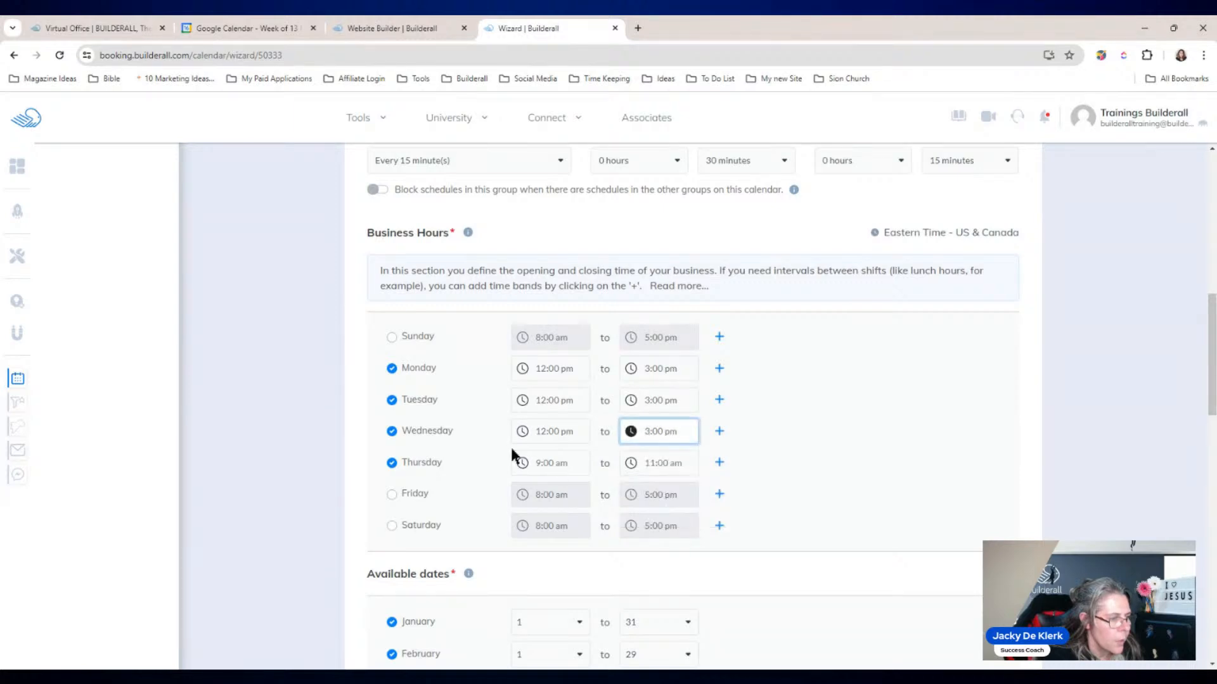
pyautogui.click(523, 463)
pyautogui.click(532, 383)
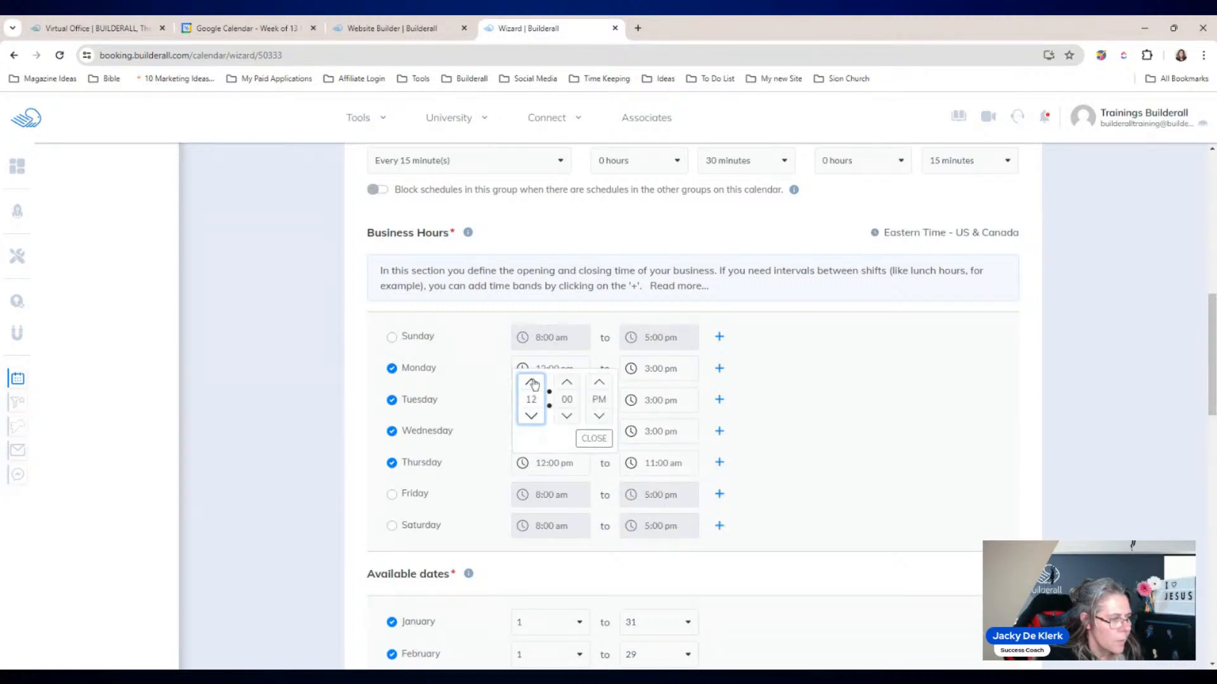
pyautogui.click(631, 464)
pyautogui.click(641, 383)
pyautogui.click(640, 383)
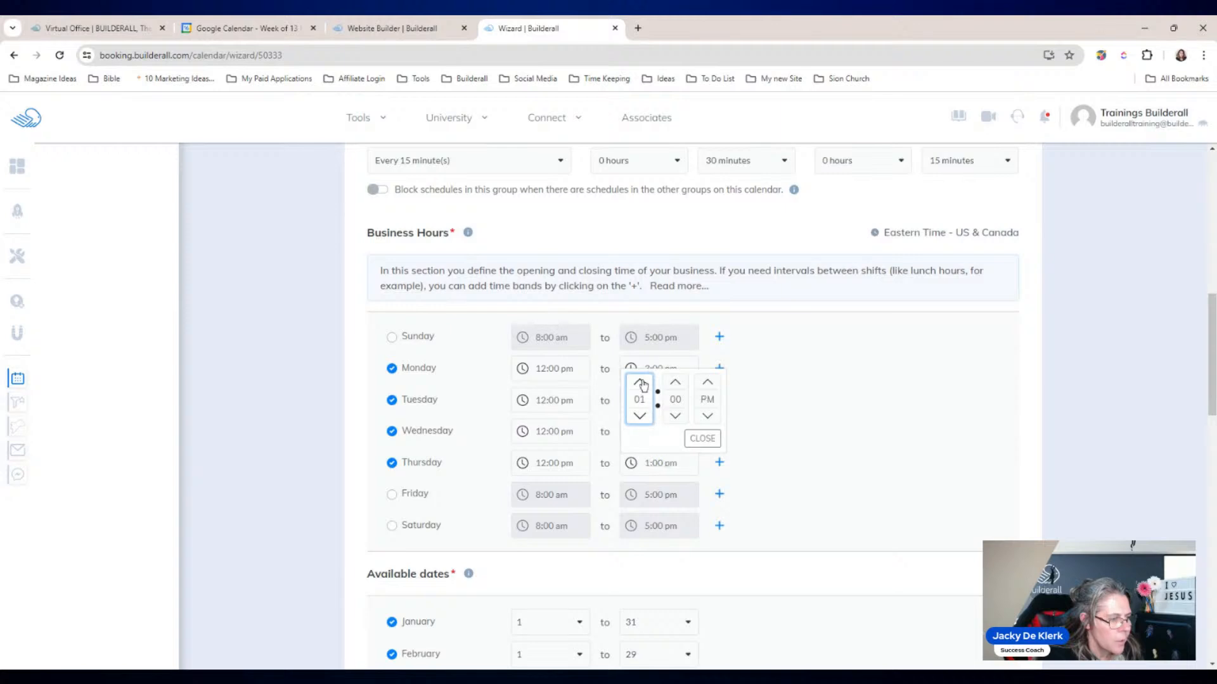
pyautogui.click(697, 439)
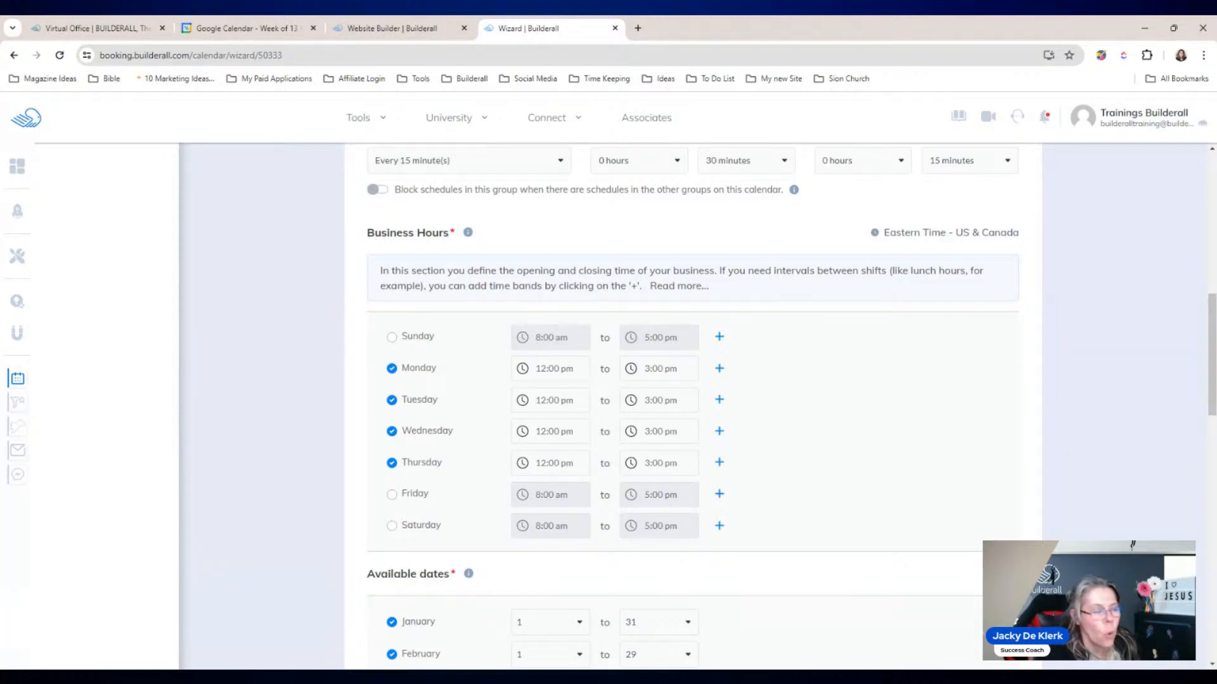
pyautogui.moveTo(1212, 352); pyautogui.dragTo(1212, 567)
pyautogui.click(992, 491)
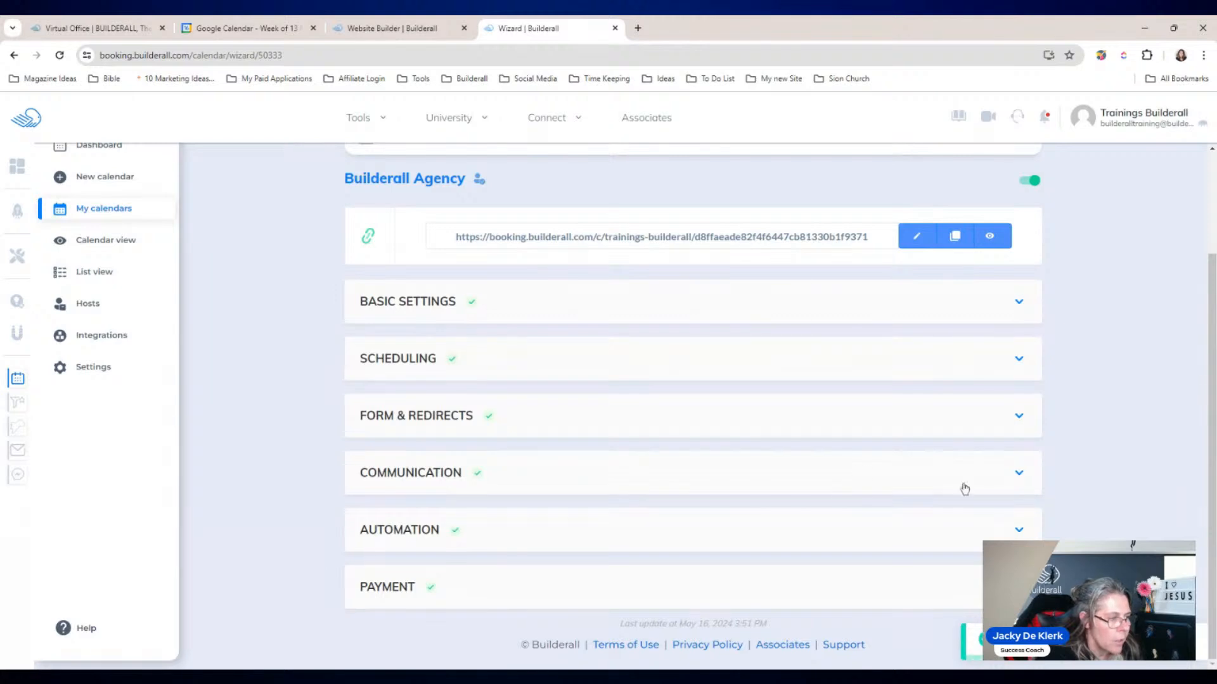
pyautogui.click(448, 415)
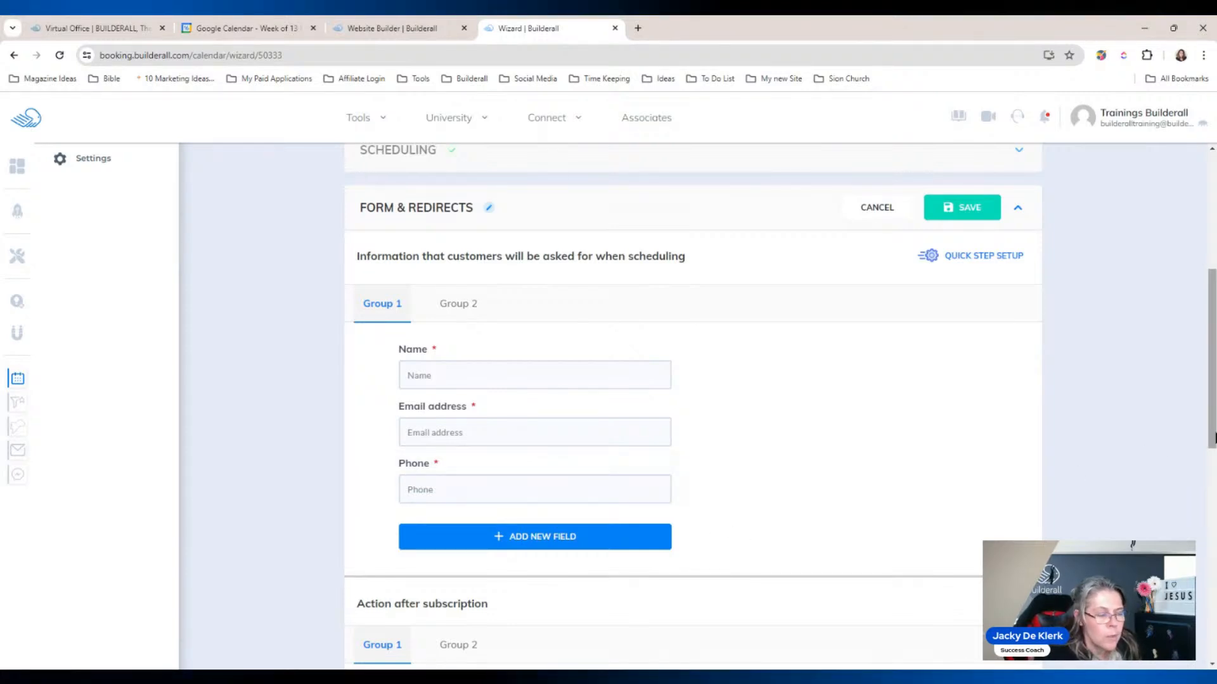
pyautogui.moveTo(1214, 437); pyautogui.dragTo(1213, 532)
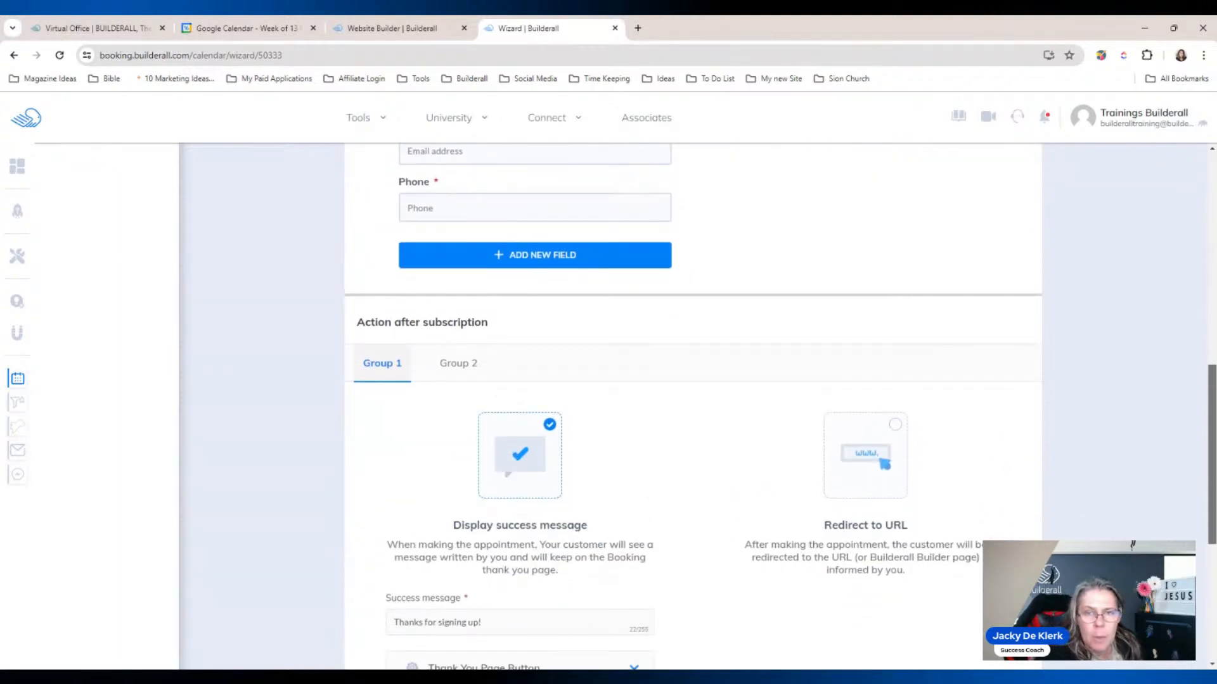
pyautogui.moveTo(1213, 533); pyautogui.dragTo(1213, 580)
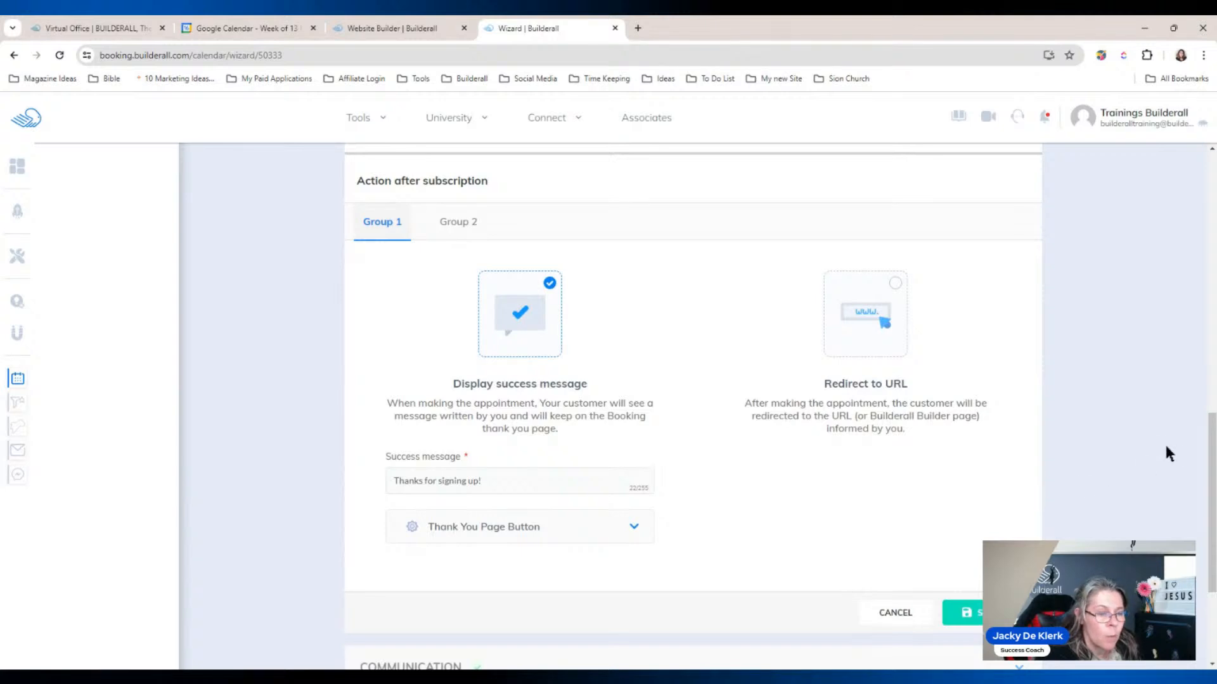
pyautogui.moveTo(1209, 459); pyautogui.dragTo(1209, 491)
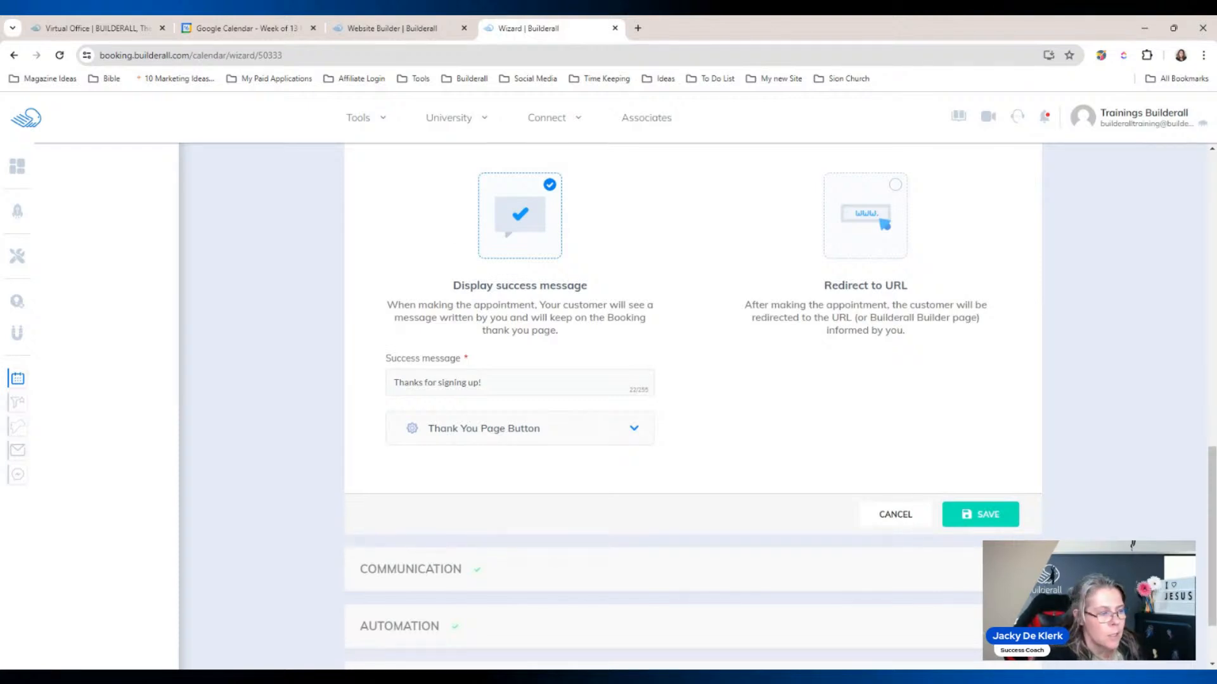
pyautogui.click(986, 513)
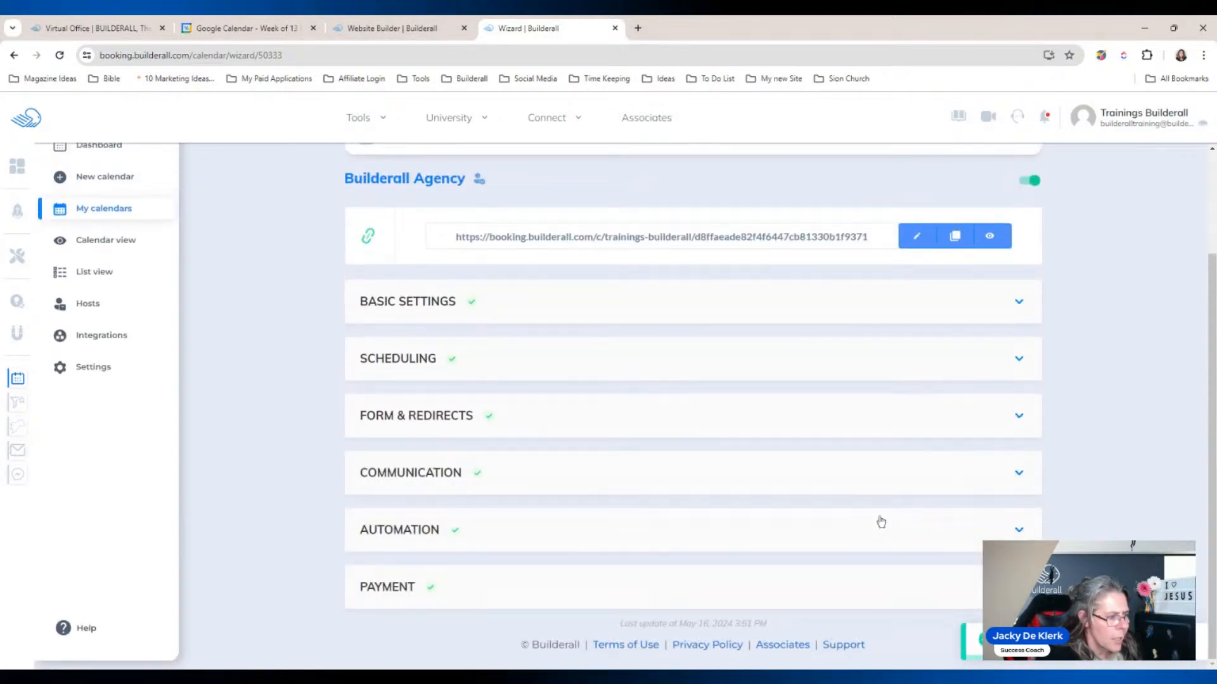
# Step: Open the Automation settings, then cancel and discard any changes
pyautogui.click(872, 533)
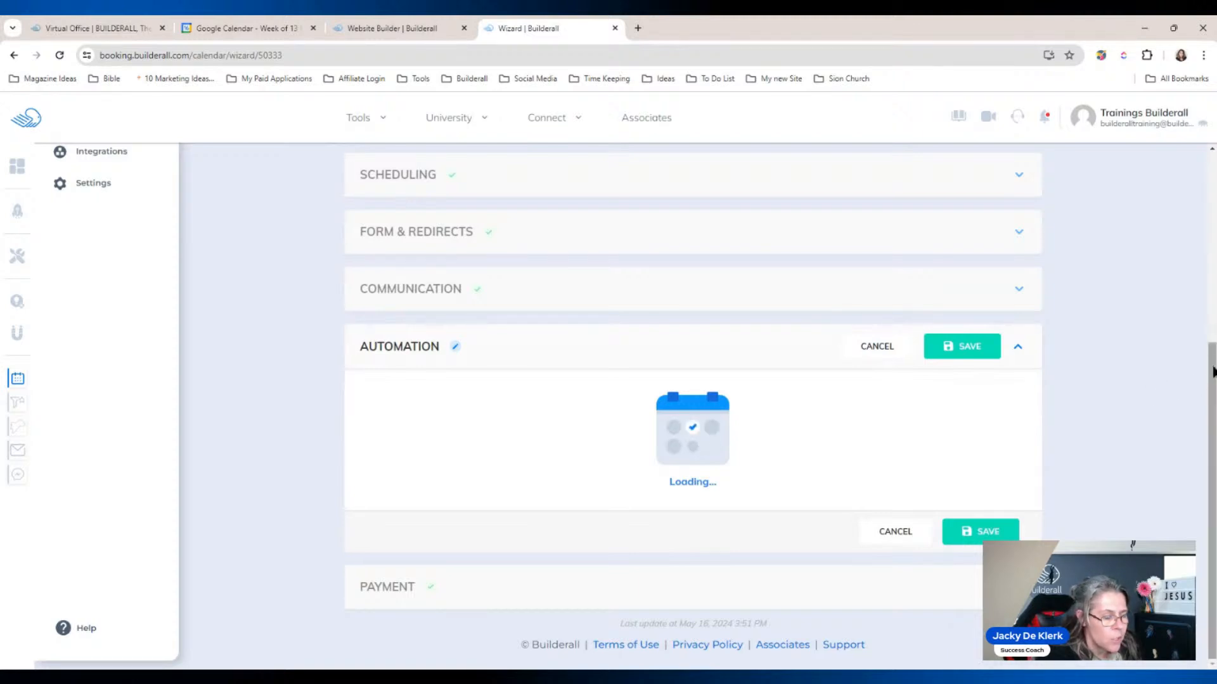
pyautogui.click(890, 533)
pyautogui.click(707, 508)
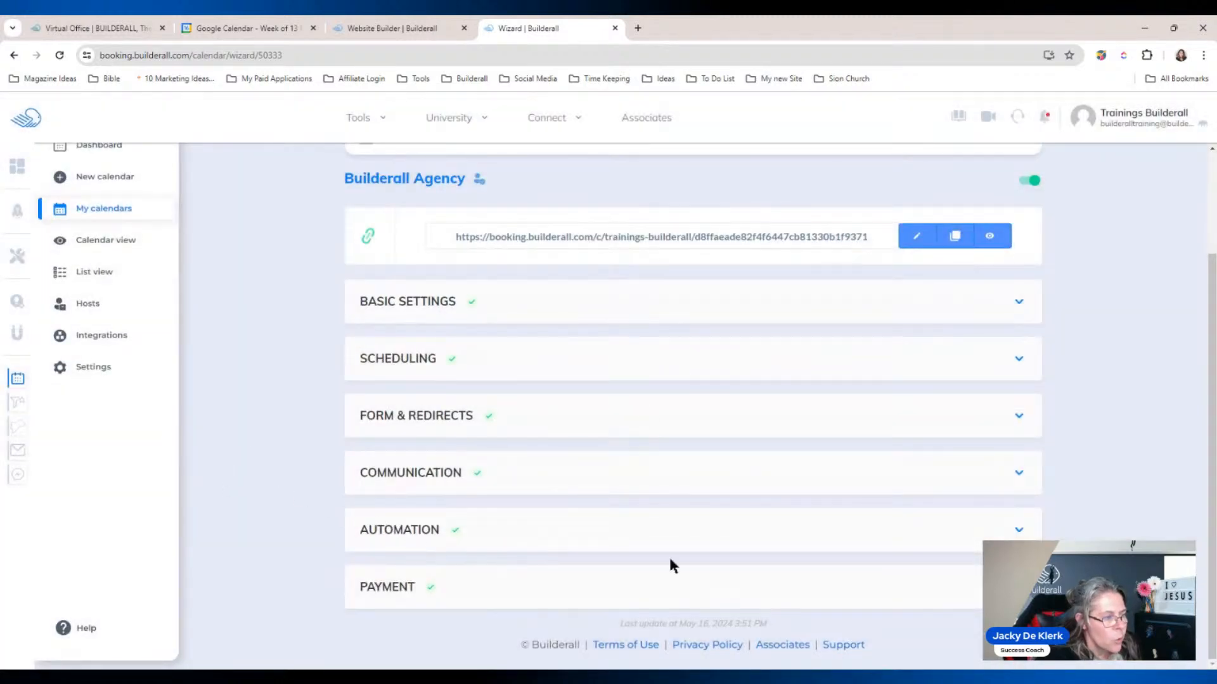
# Step: Review the Lead and Clients scheduling groups, close Scheduling, and switch to the website builder
pyautogui.click(399, 357)
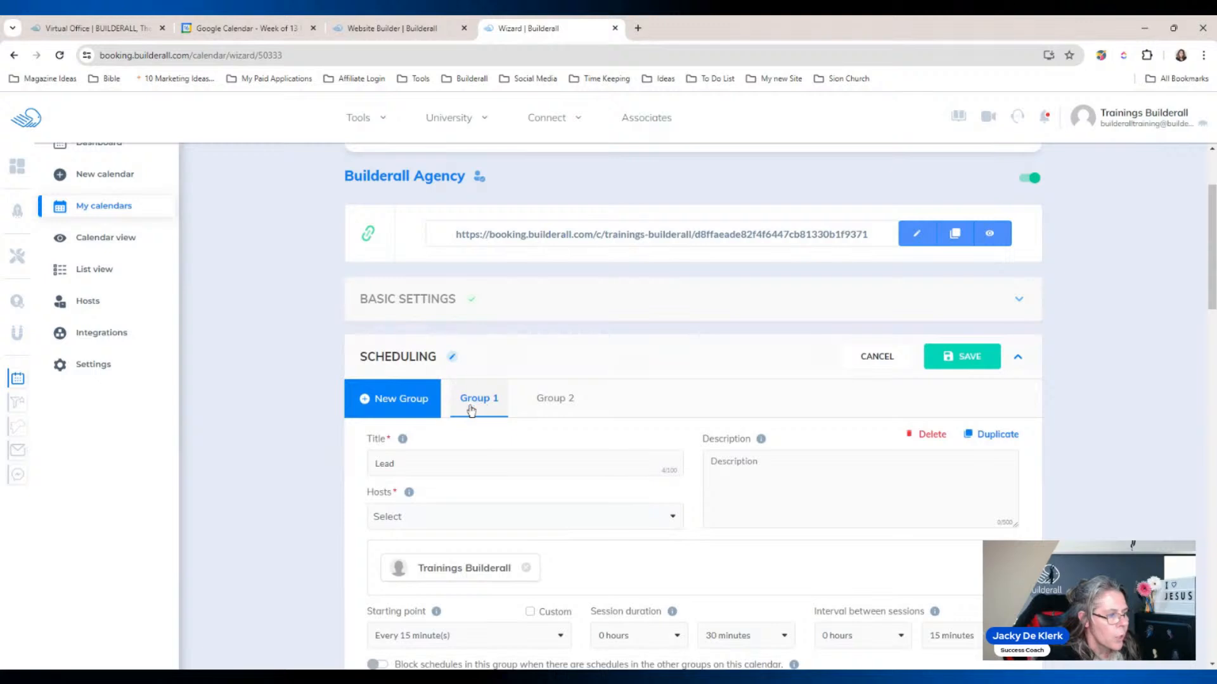
pyautogui.click(556, 406)
pyautogui.click(468, 399)
pyautogui.click(565, 404)
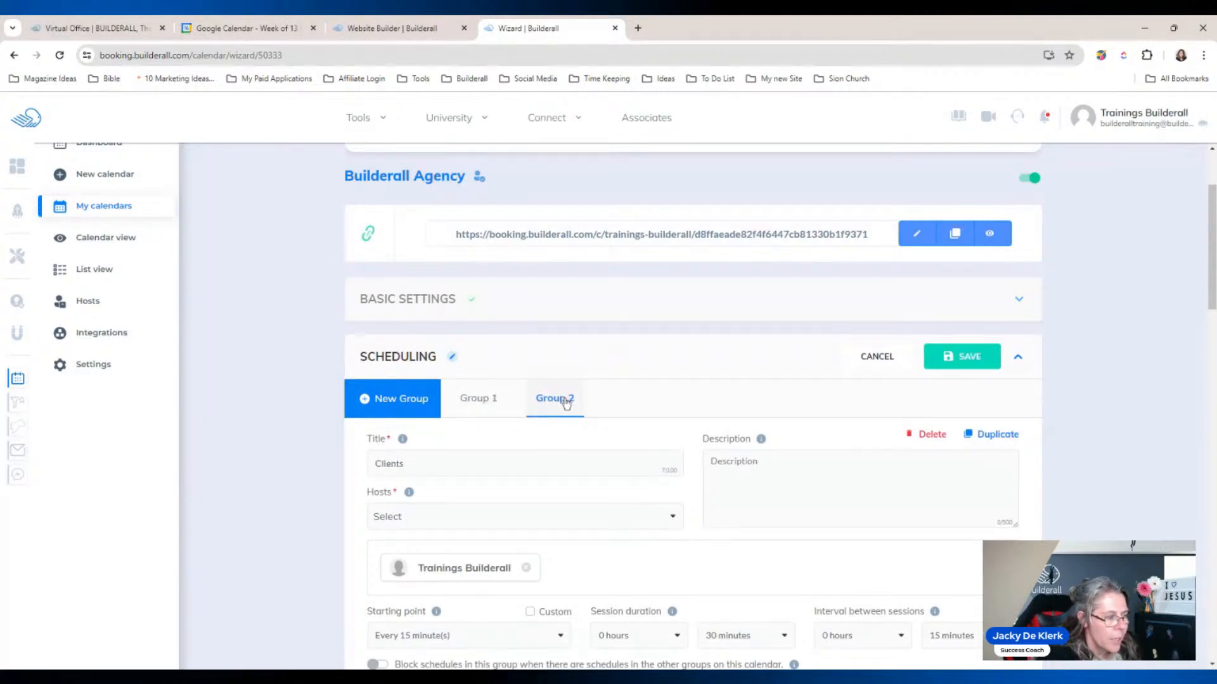
pyautogui.click(486, 401)
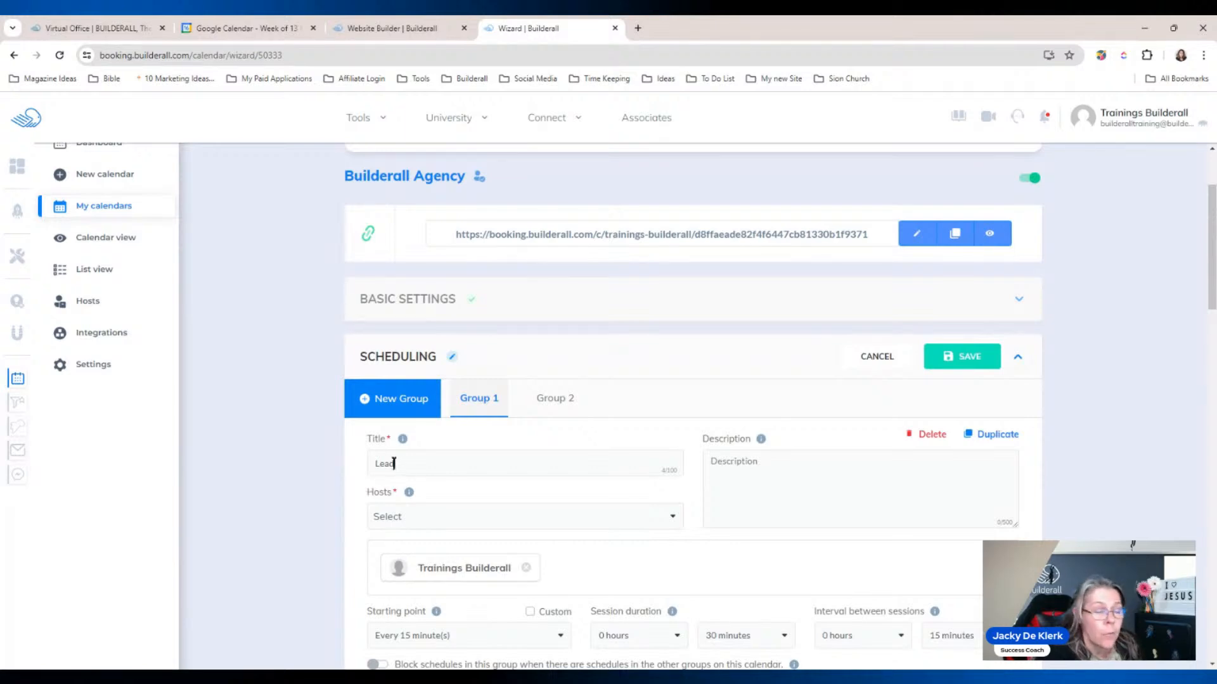
pyautogui.click(552, 401)
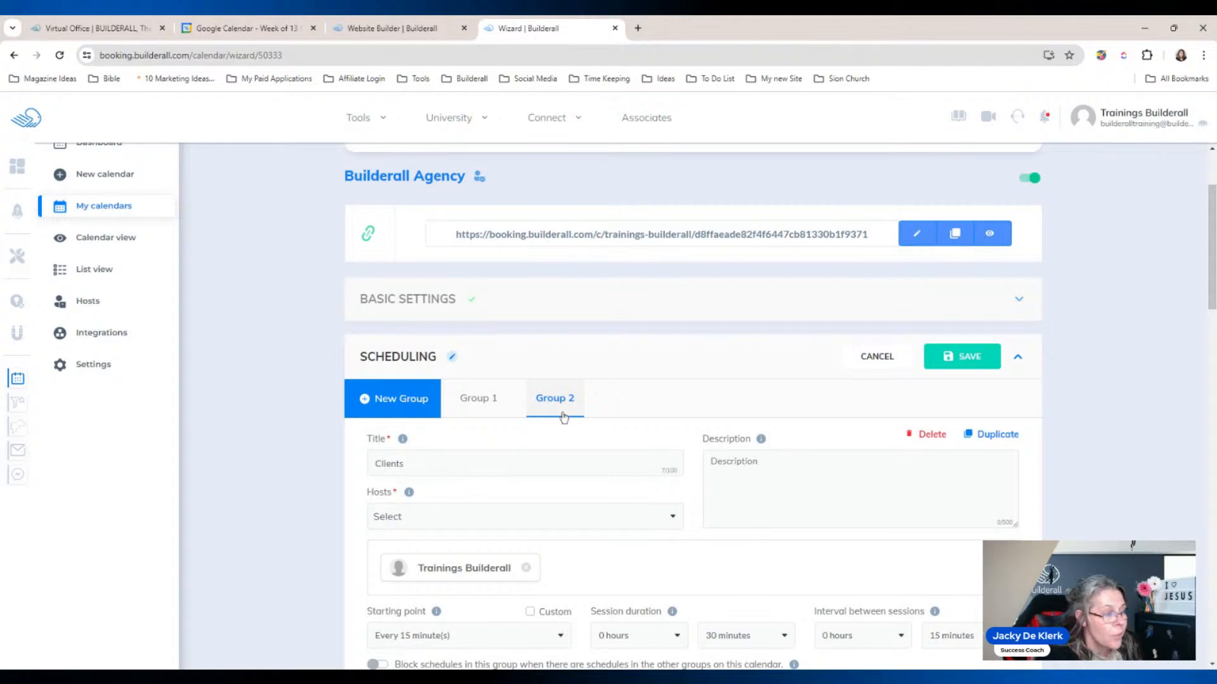
pyautogui.click(481, 399)
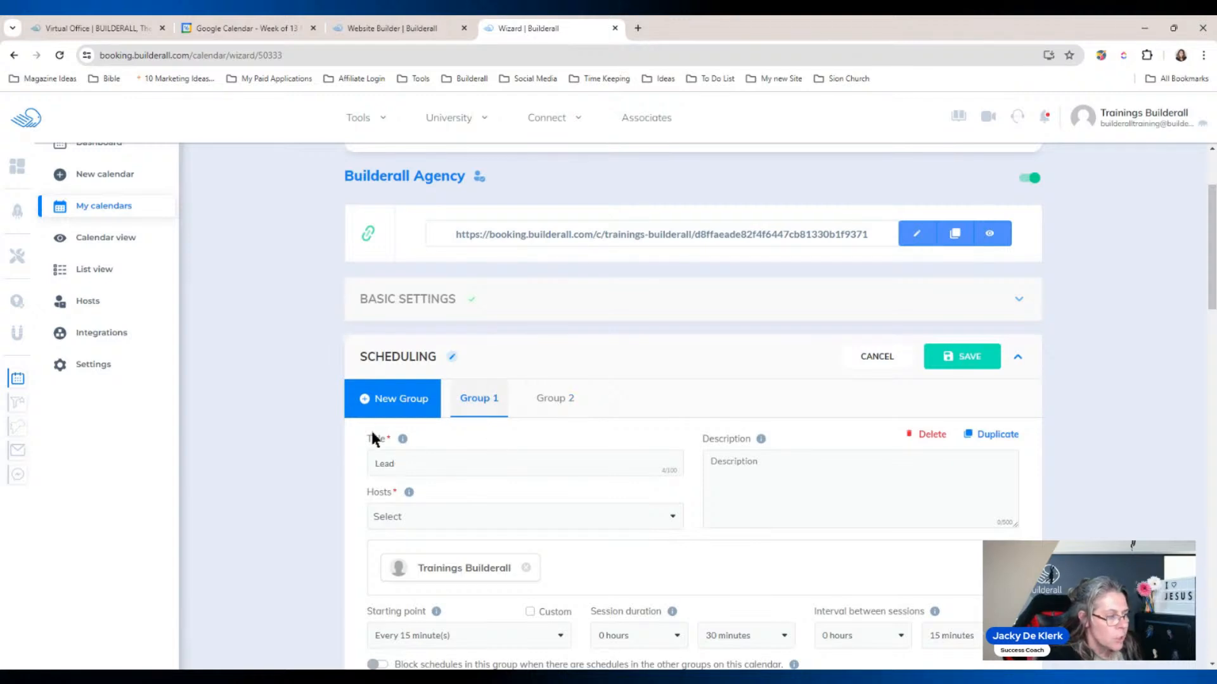
pyautogui.moveTo(1211, 279); pyautogui.dragTo(1212, 304)
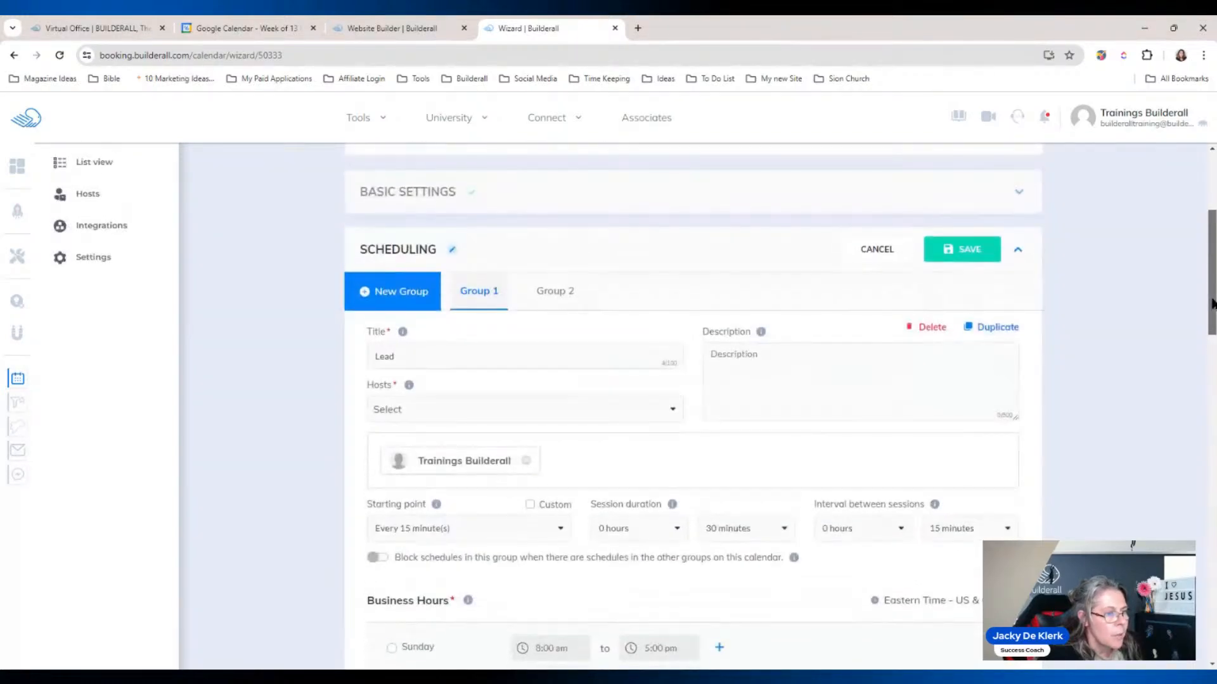
pyautogui.click(887, 251)
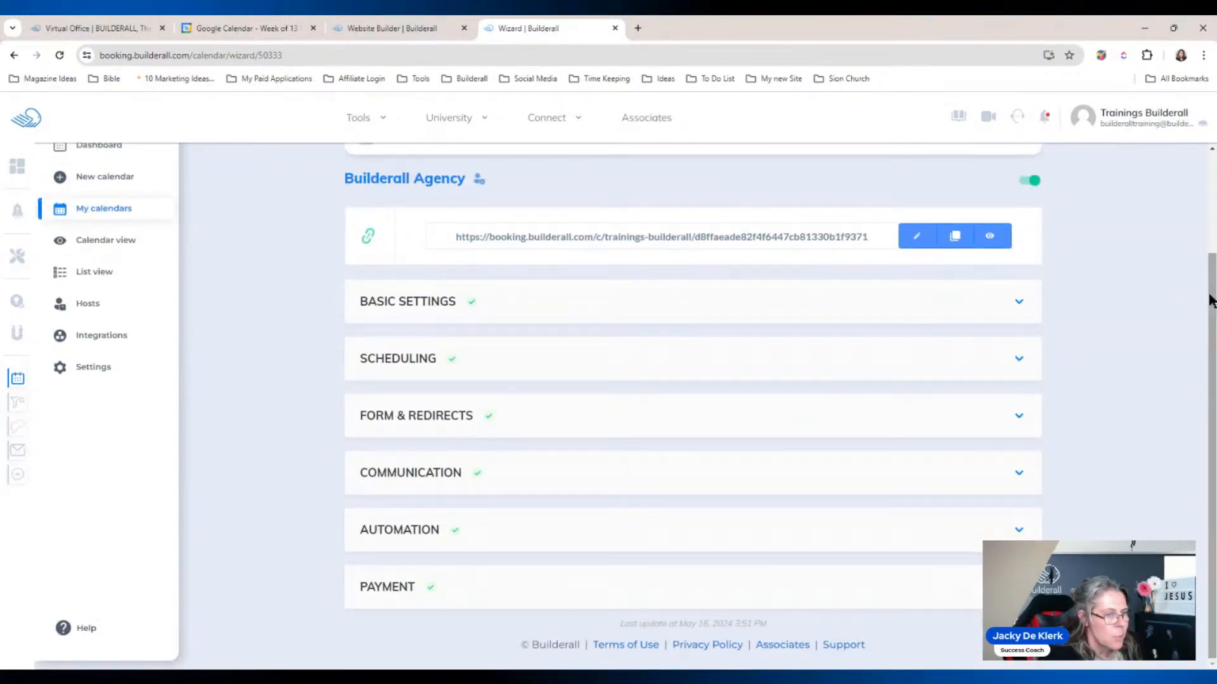
pyautogui.click(436, 531)
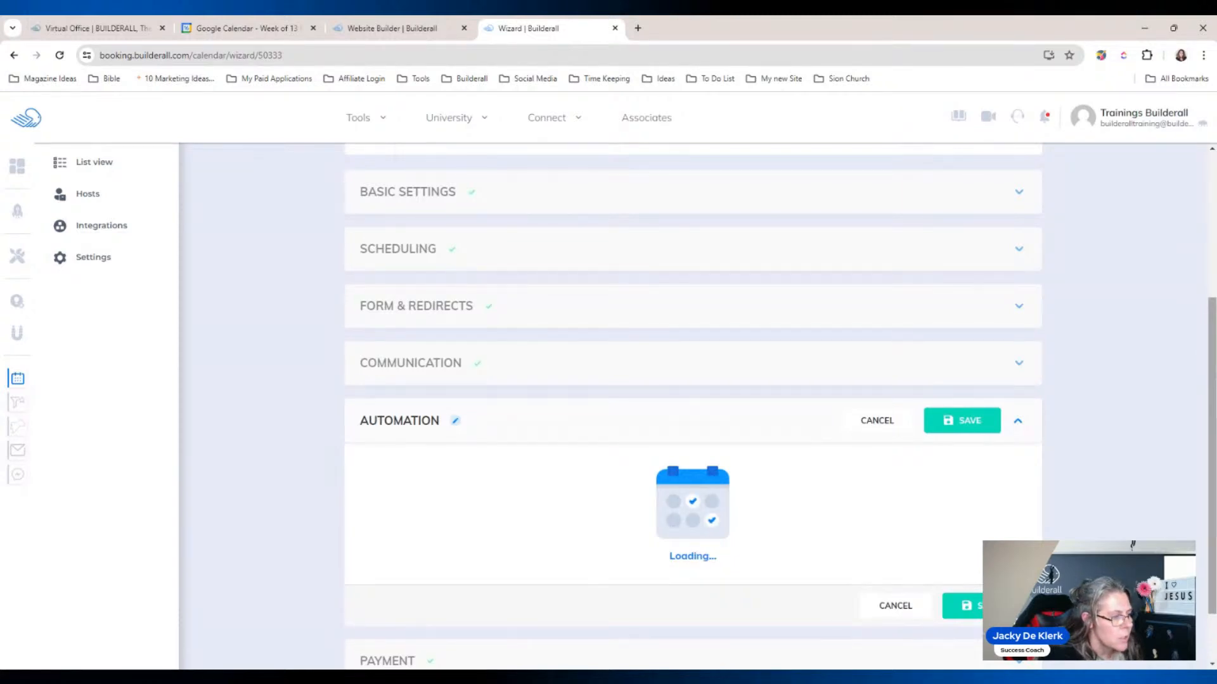
pyautogui.click(392, 28)
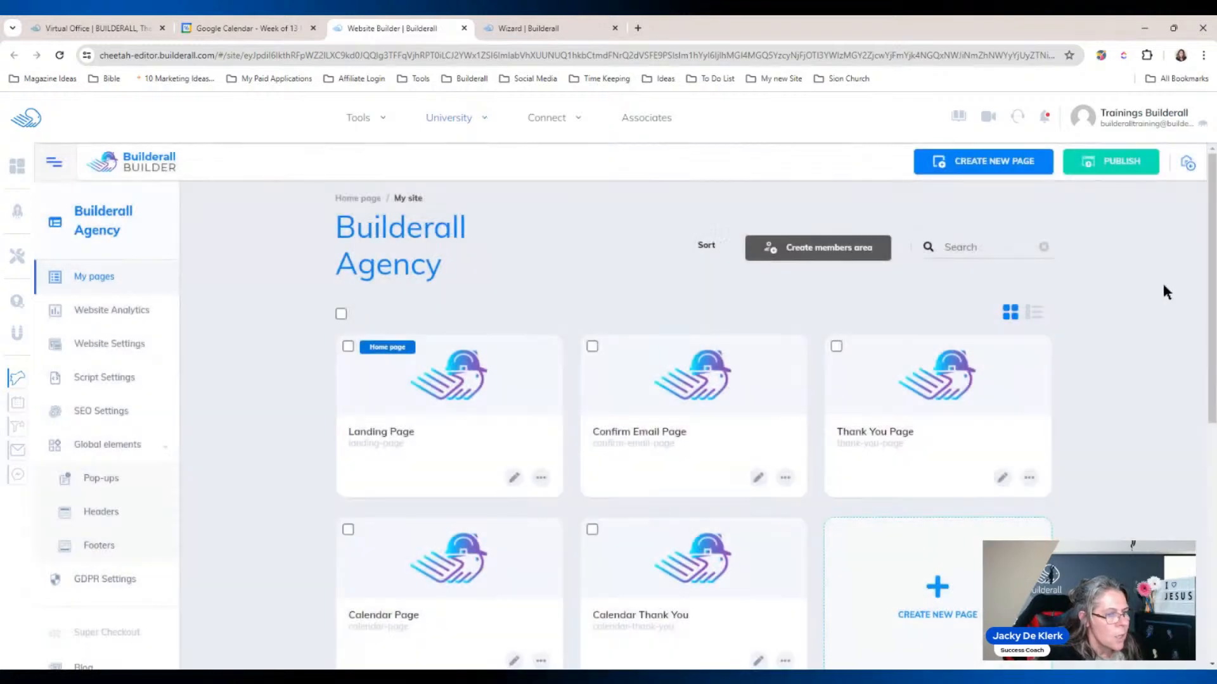
# Step: Scroll the Builderall Agency page list and open the Landing Page for editing
pyautogui.scroll(-3, 625, 289)
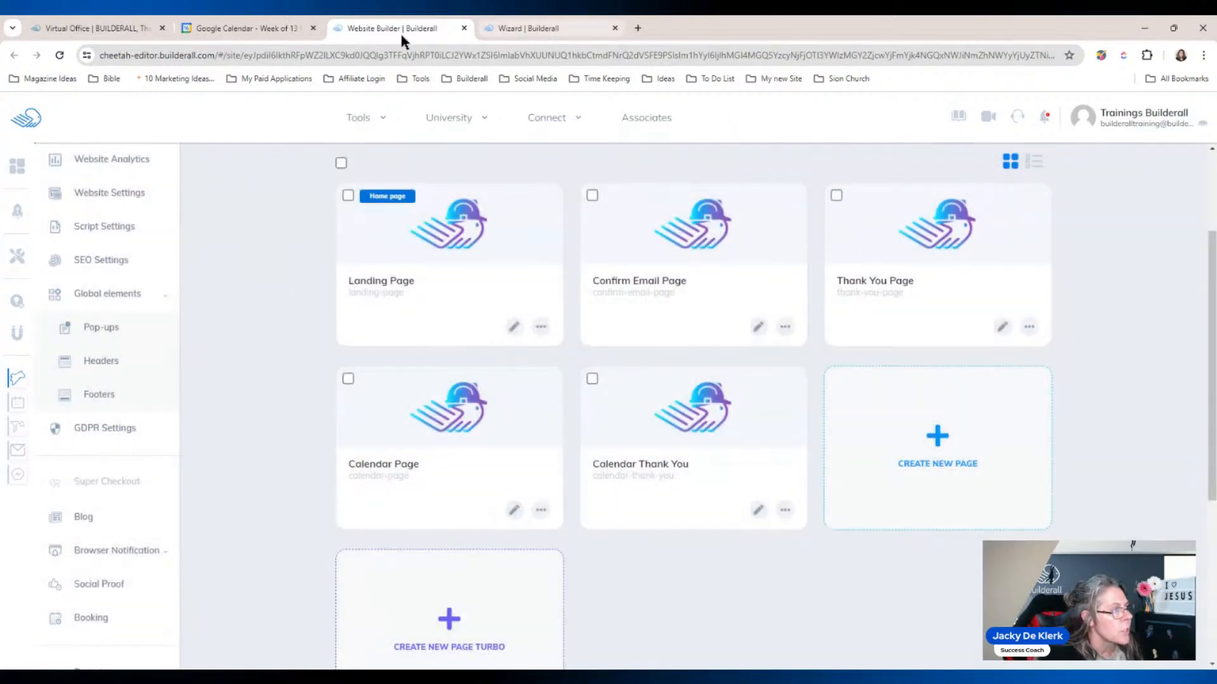
pyautogui.click(533, 28)
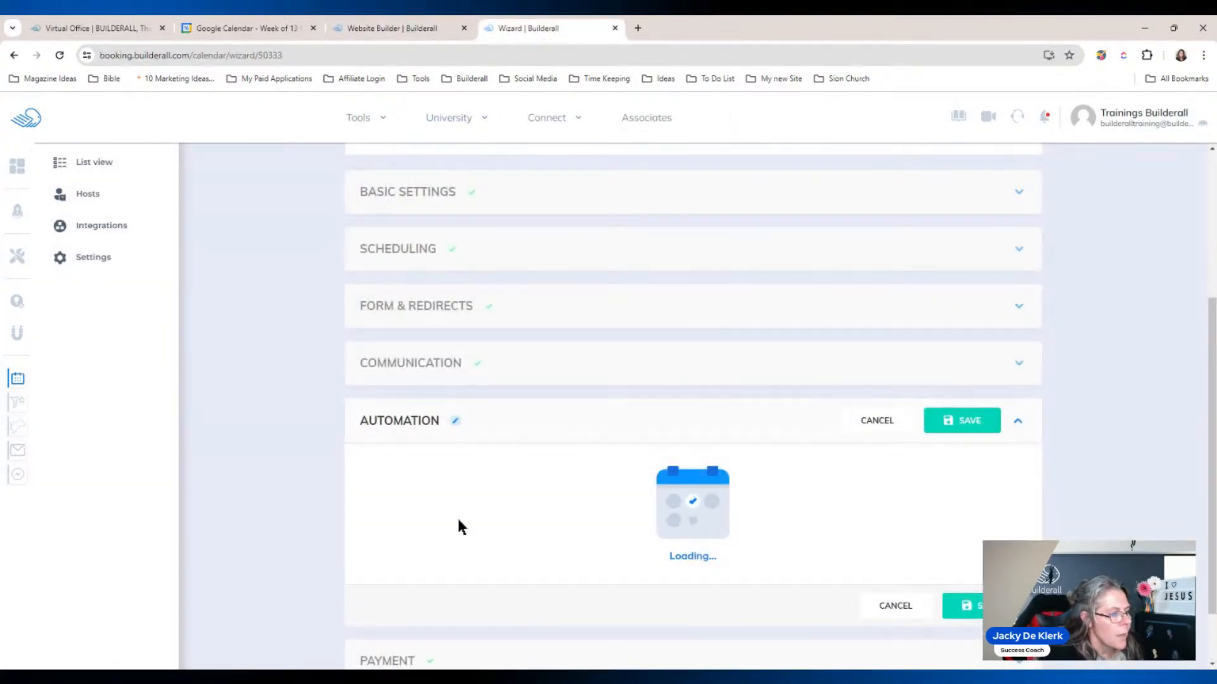
pyautogui.click(406, 30)
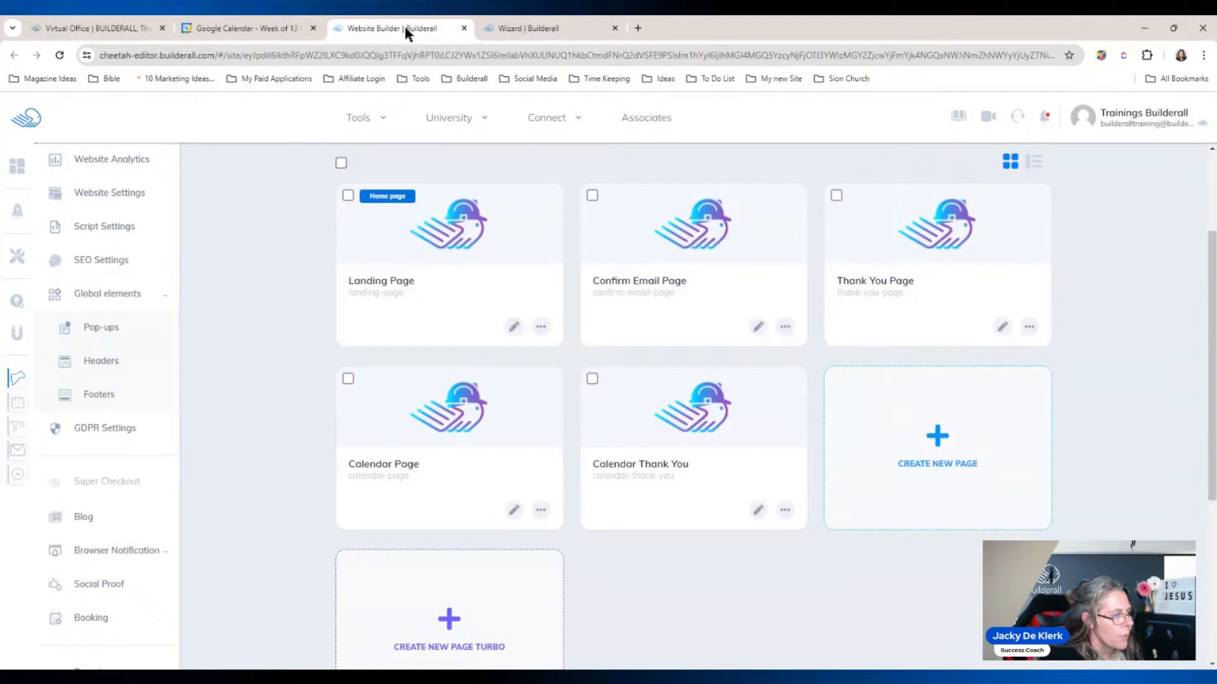
pyautogui.scroll(-5, 256, 339)
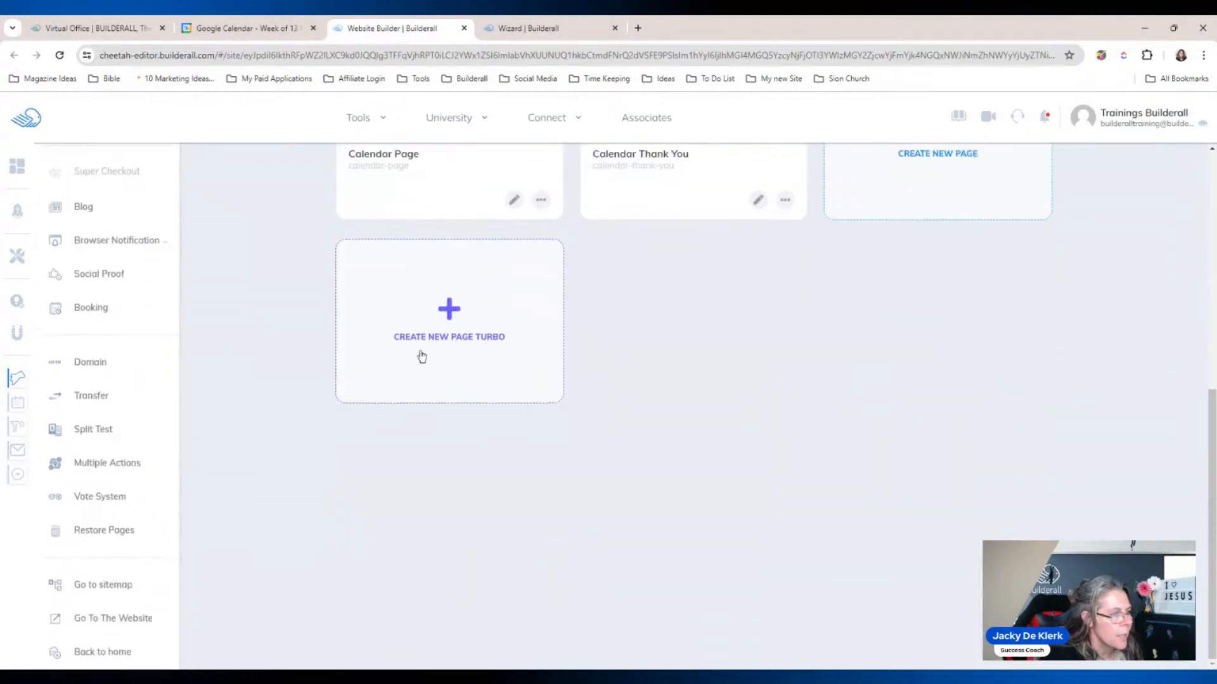
pyautogui.moveTo(1213, 409); pyautogui.dragTo(1213, 216)
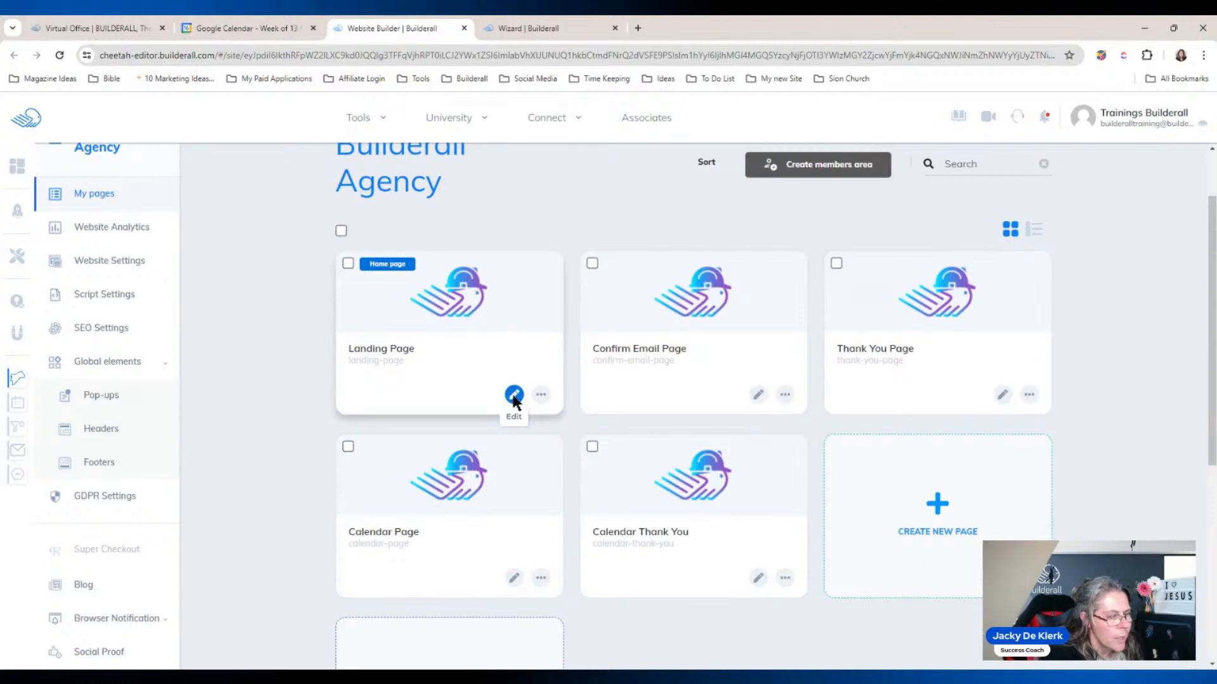
pyautogui.click(514, 394)
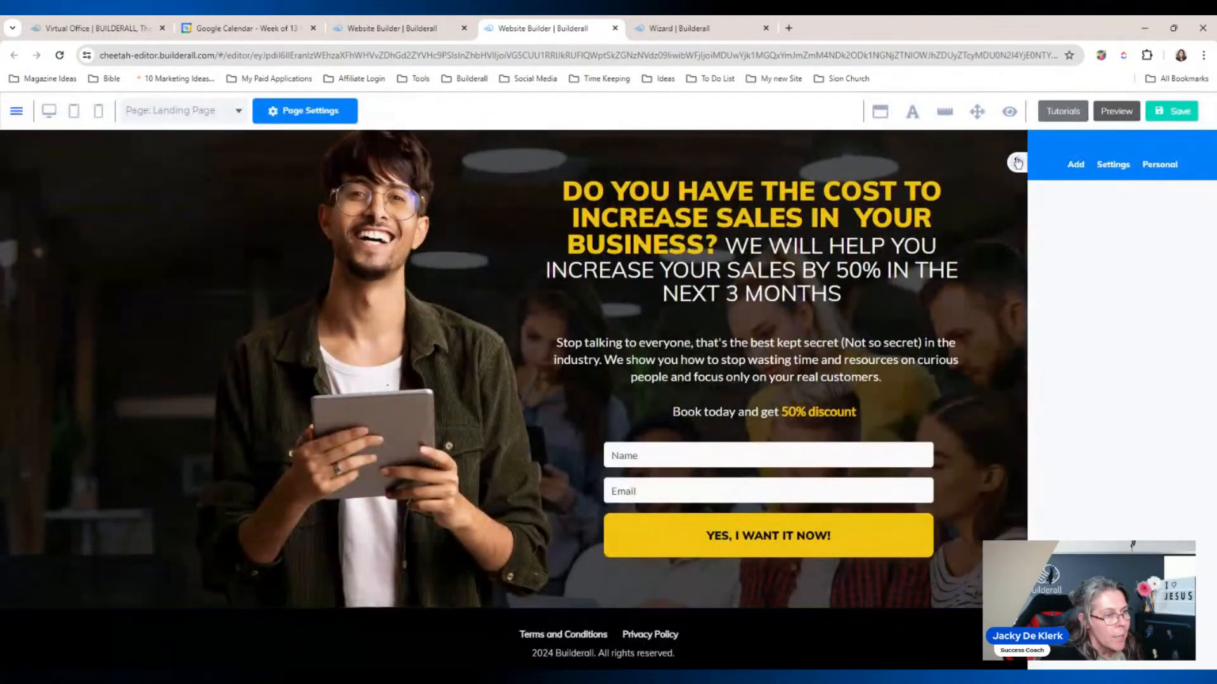
# Step: Collapse the side panel and delete the Landing Page's MailingBoss opt-in form
pyautogui.click(1017, 163)
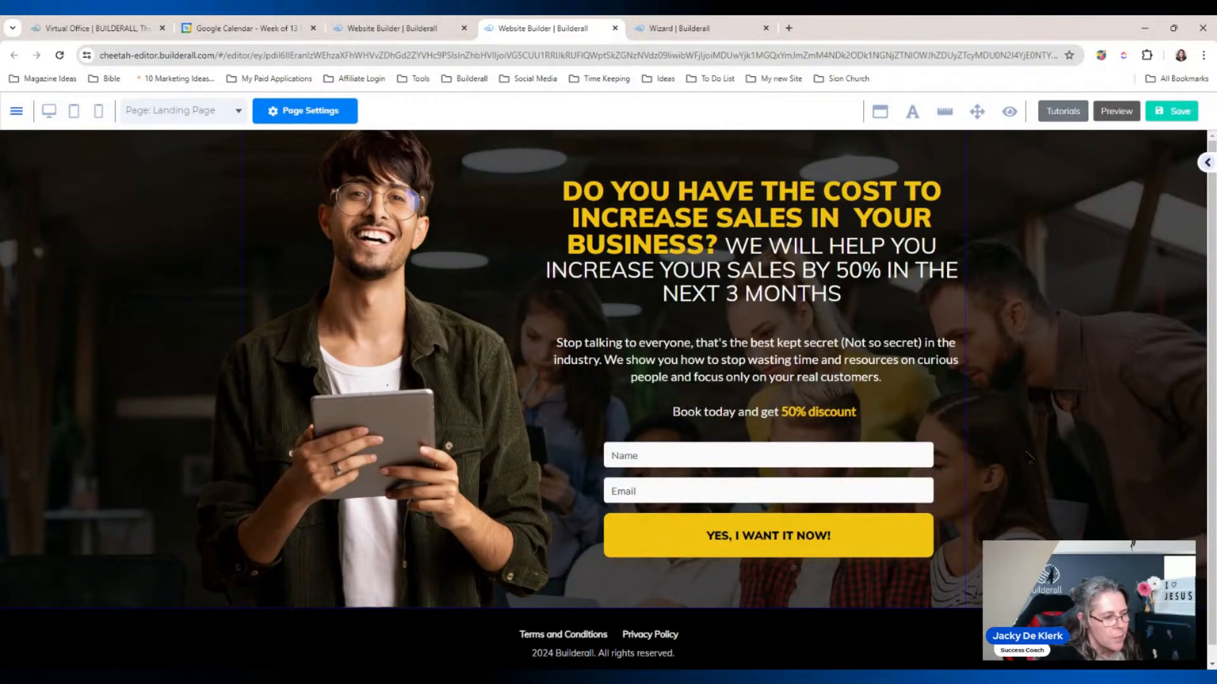
pyautogui.click(868, 460)
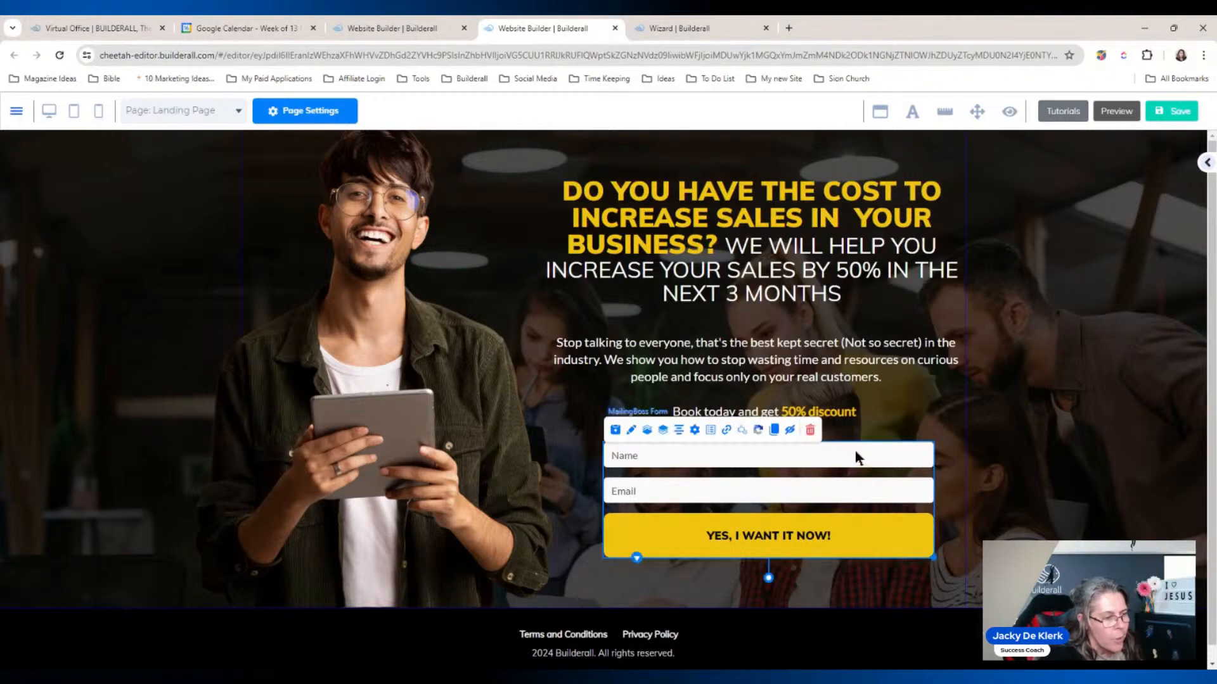
pyautogui.click(811, 430)
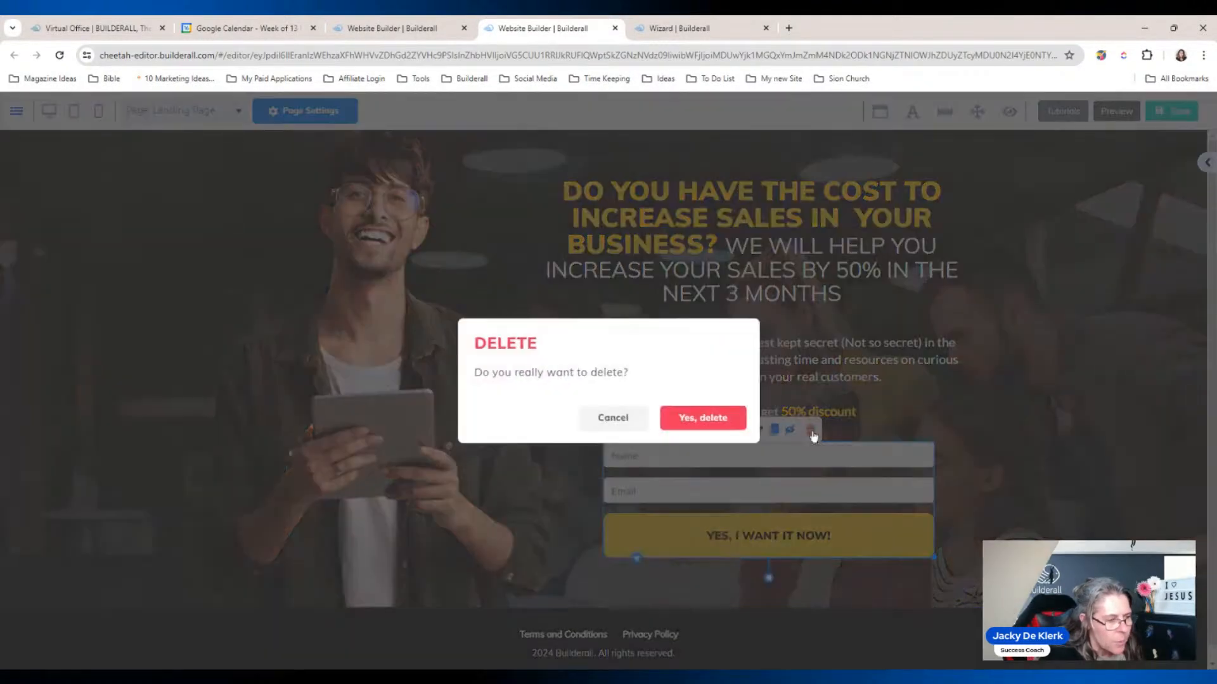
pyautogui.click(729, 421)
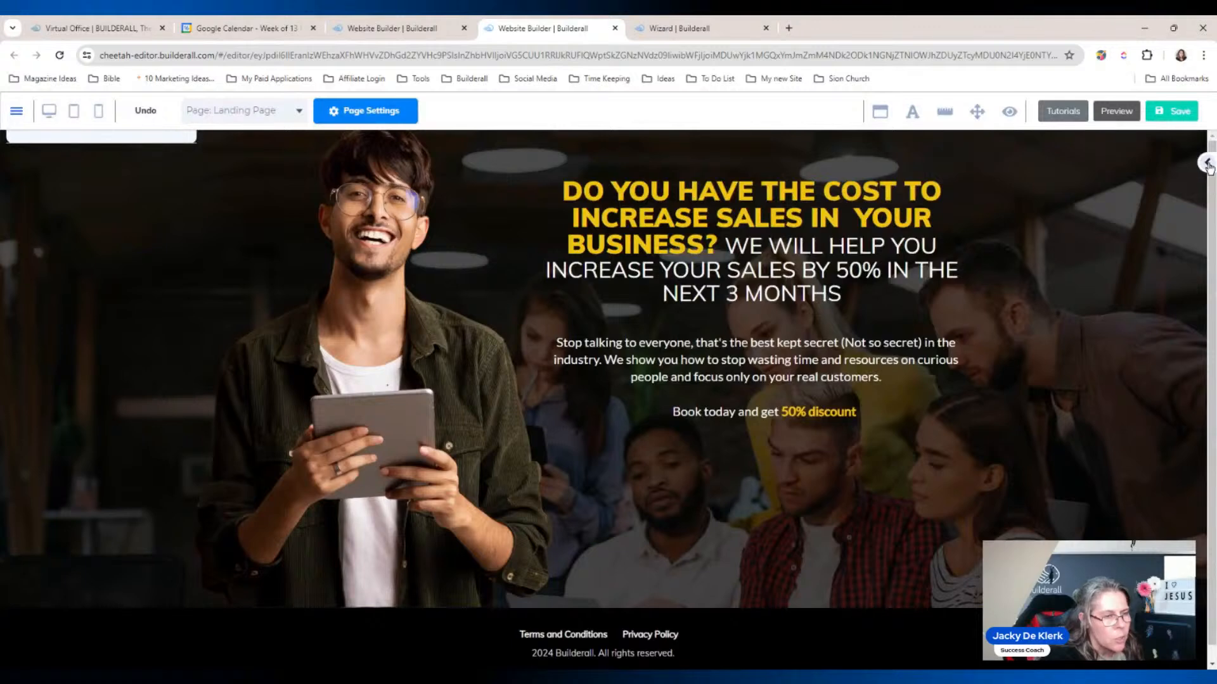
pyautogui.click(1207, 164)
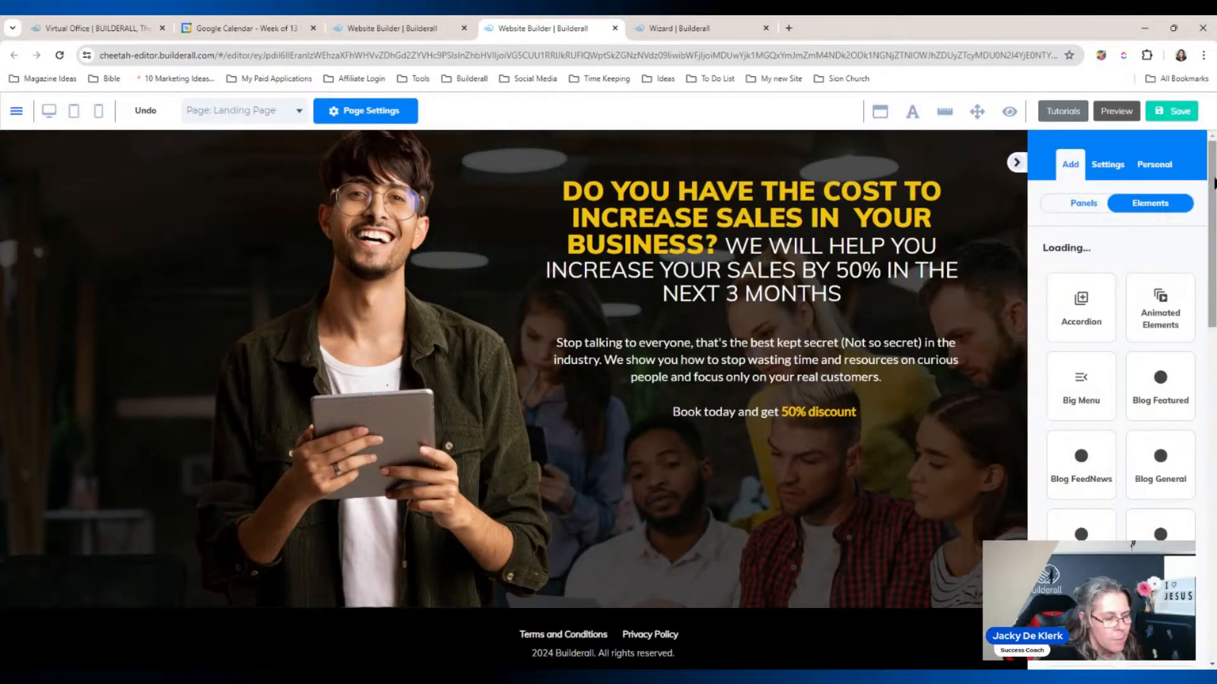
# Step: Add an Email Marketing Form for the Builderall Agency list below the discount line and widen it
pyautogui.scroll(-5, 1213, 183)
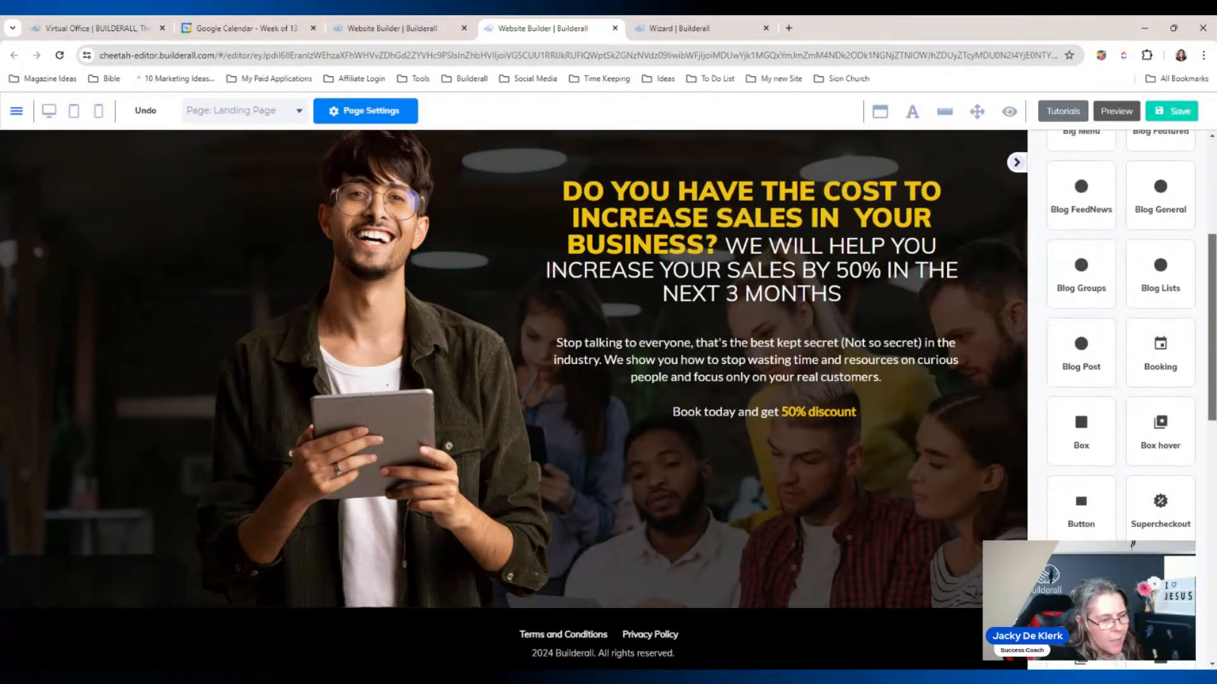
pyautogui.scroll(-2, 1160, 380)
pyautogui.click(1161, 412)
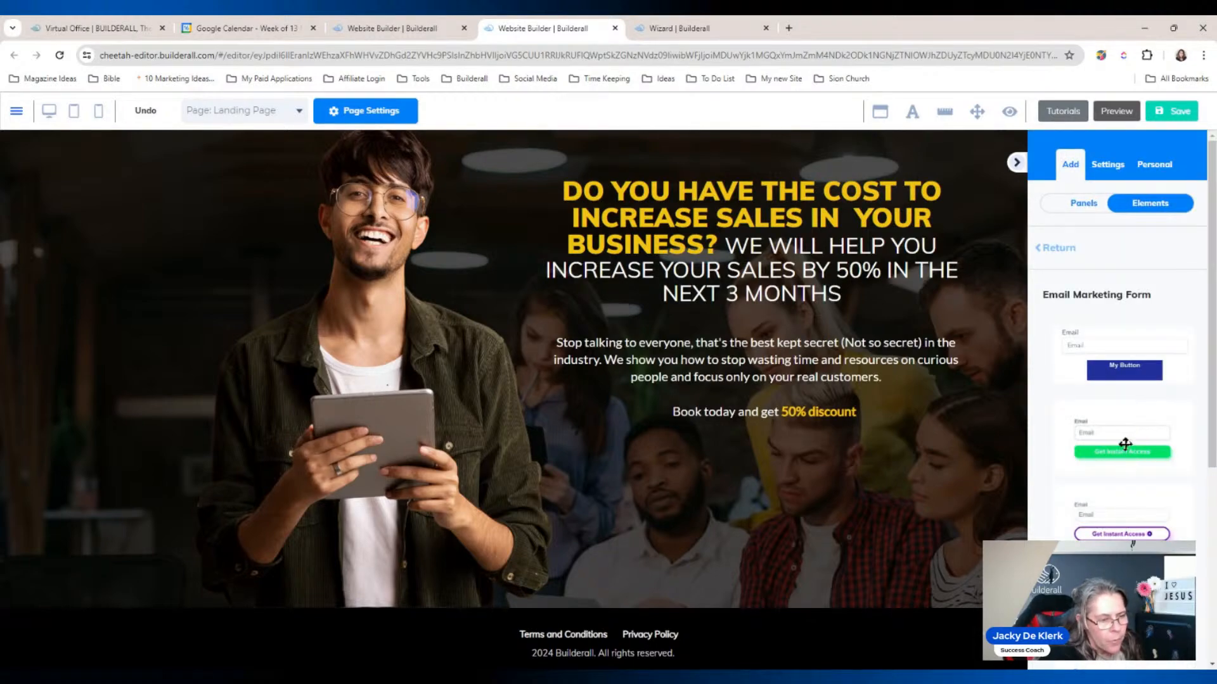
pyautogui.moveTo(1132, 544); pyautogui.dragTo(688, 506)
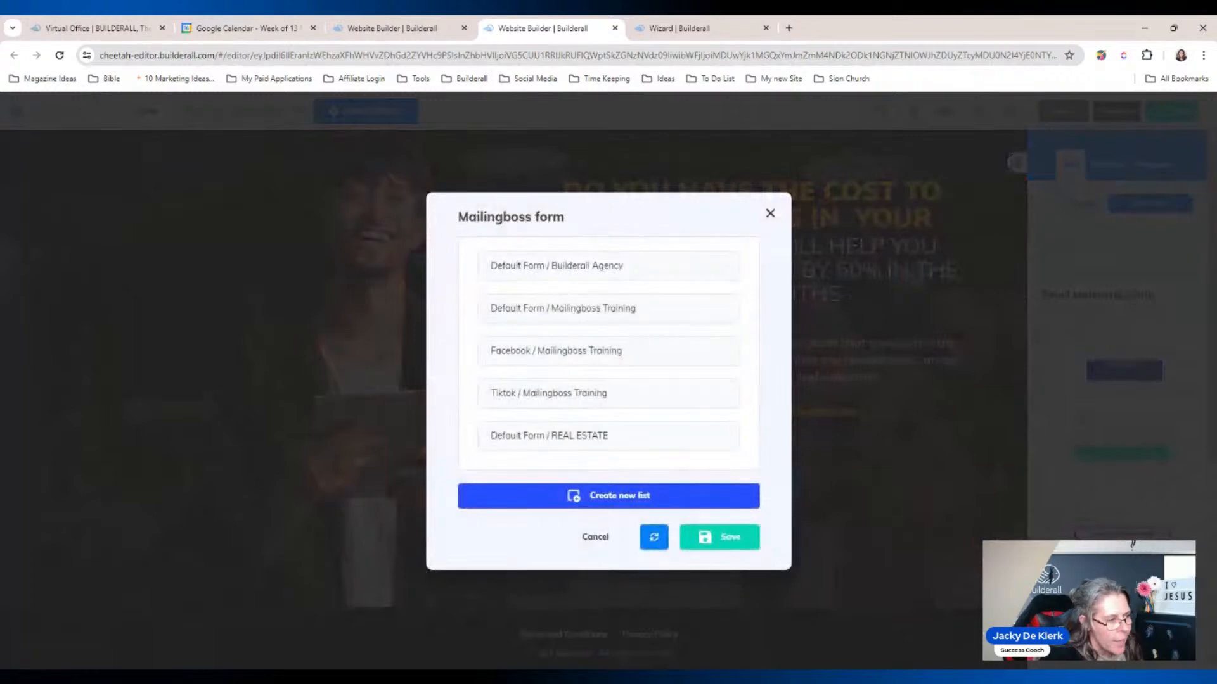
pyautogui.click(601, 272)
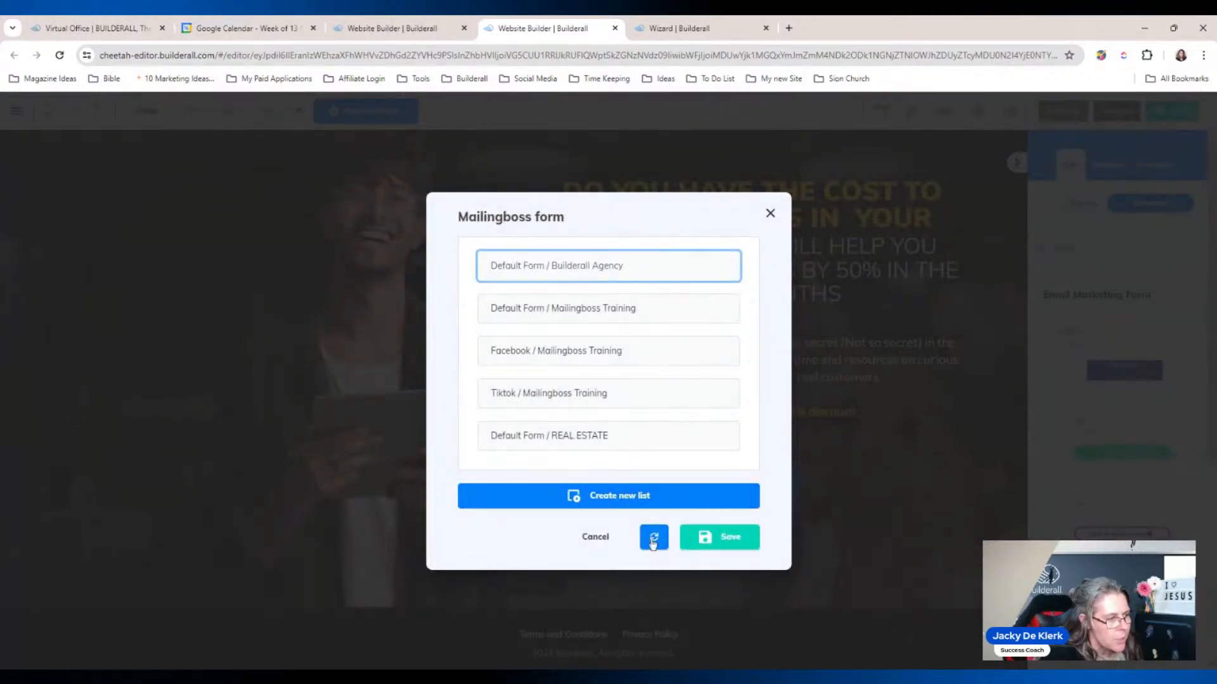
pyautogui.click(713, 546)
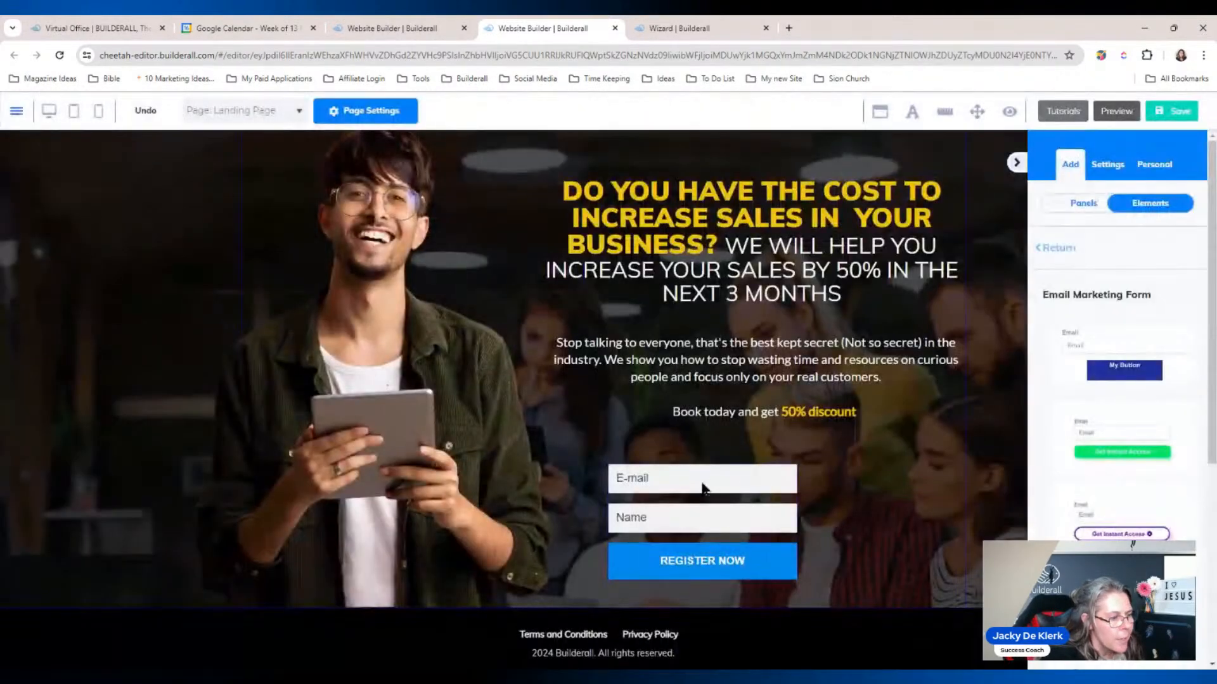
pyautogui.moveTo(702, 488); pyautogui.dragTo(687, 463)
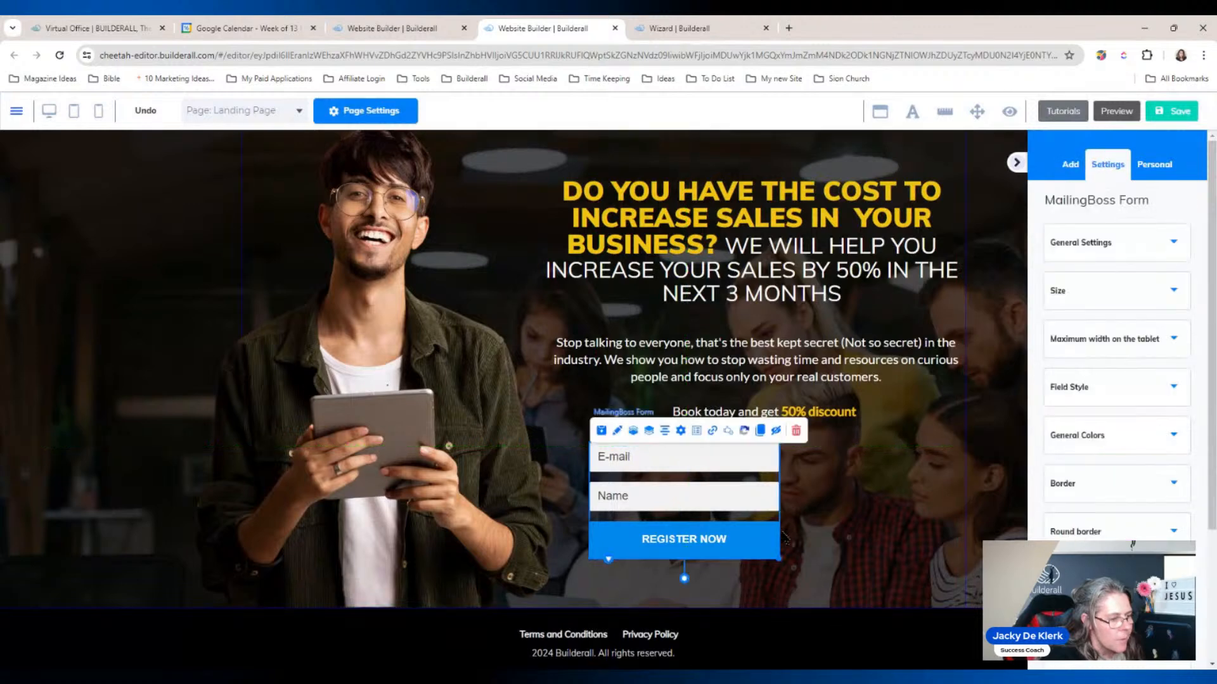
pyautogui.moveTo(778, 559); pyautogui.dragTo(940, 564)
# Step: Change the form's button colour to amber yellow in General Colors
pyautogui.click(850, 549)
pyautogui.click(1111, 445)
pyautogui.click(1052, 513)
pyautogui.click(1100, 647)
pyautogui.moveTo(1101, 648); pyautogui.dragTo(1067, 653)
pyautogui.moveTo(1066, 650); pyautogui.dragTo(1064, 652)
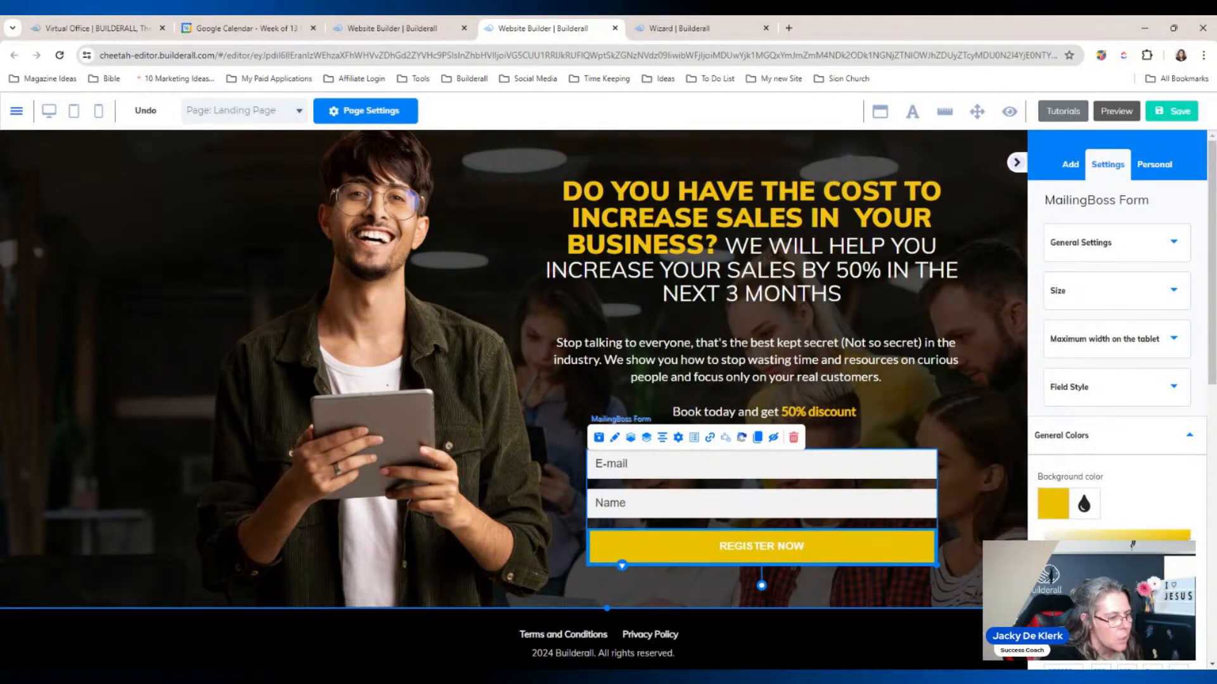
pyautogui.click(958, 400)
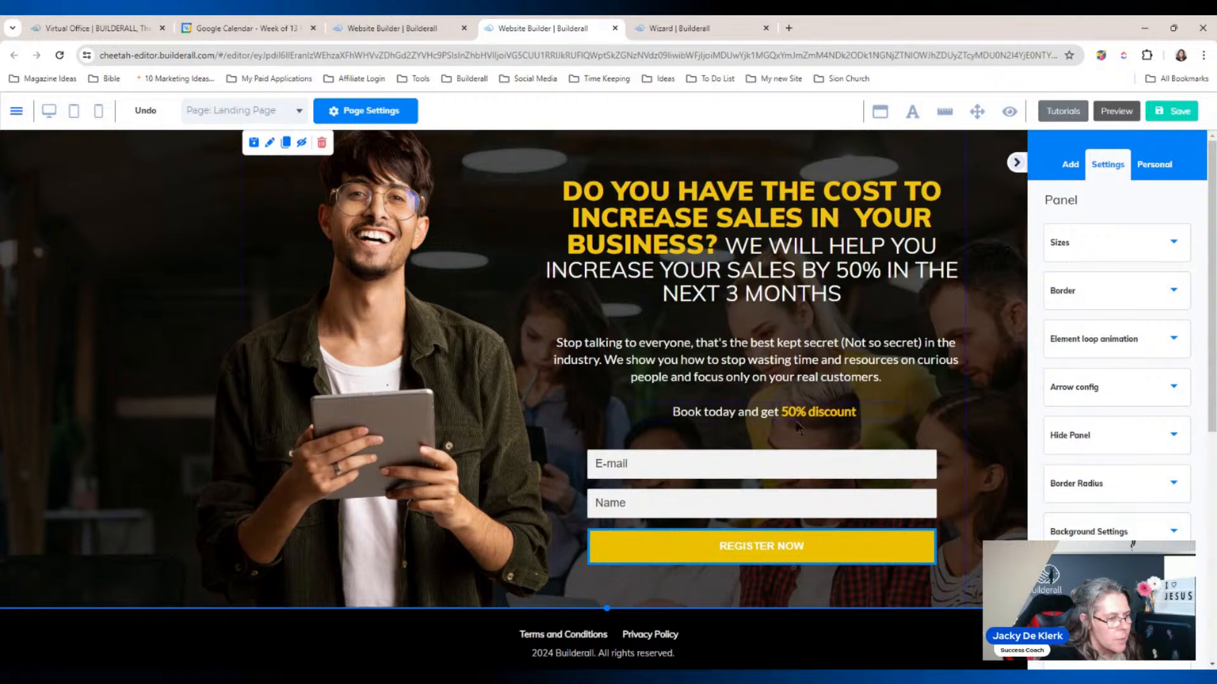
# Step: Set the email form to redirect pending subscribers to Confirm Email Page and confirmed ones to Thank You Page
pyautogui.click(701, 474)
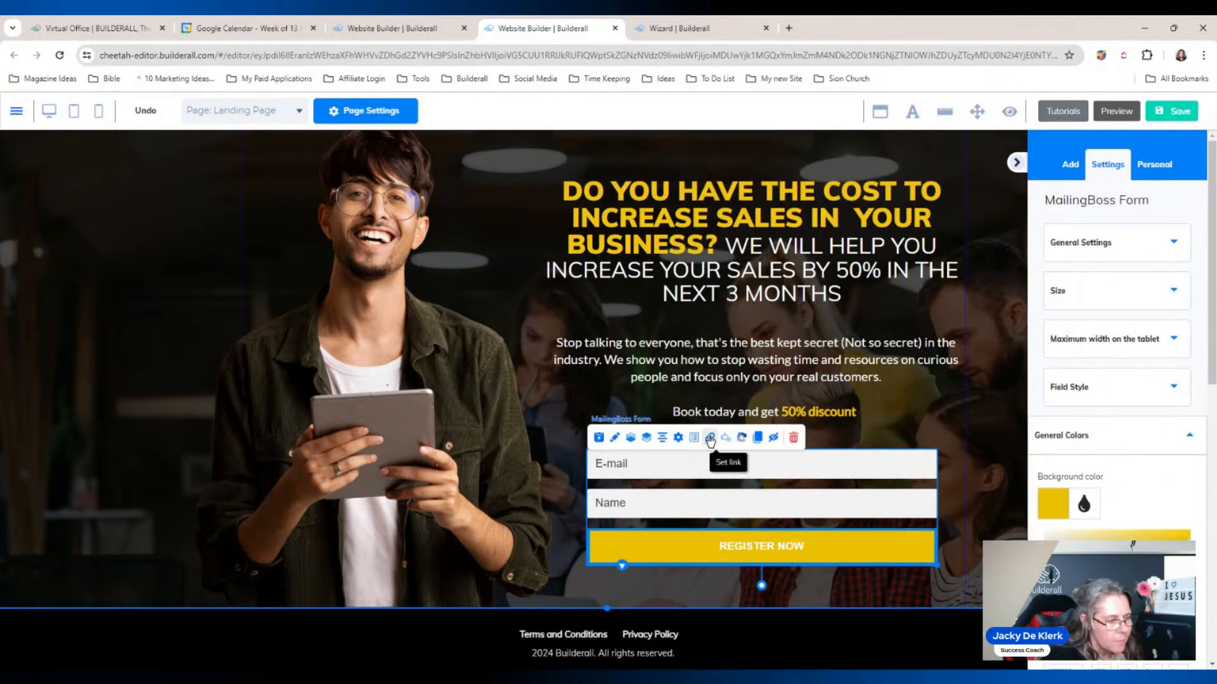
pyautogui.click(710, 447)
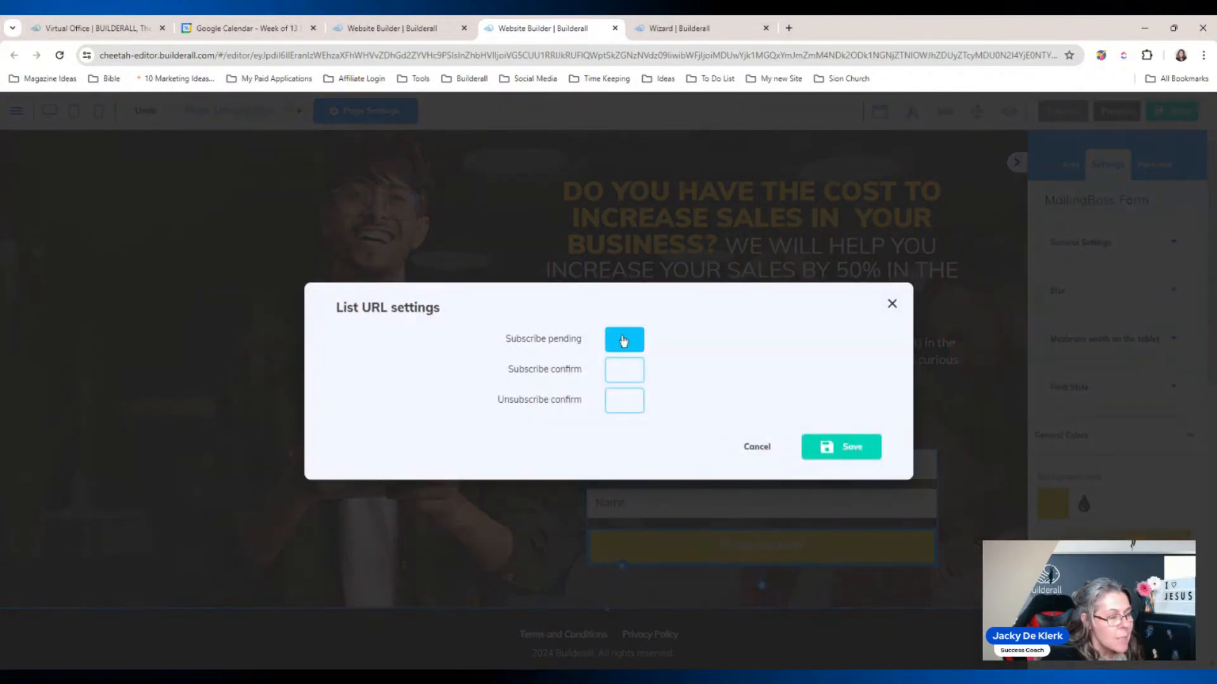
pyautogui.click(623, 341)
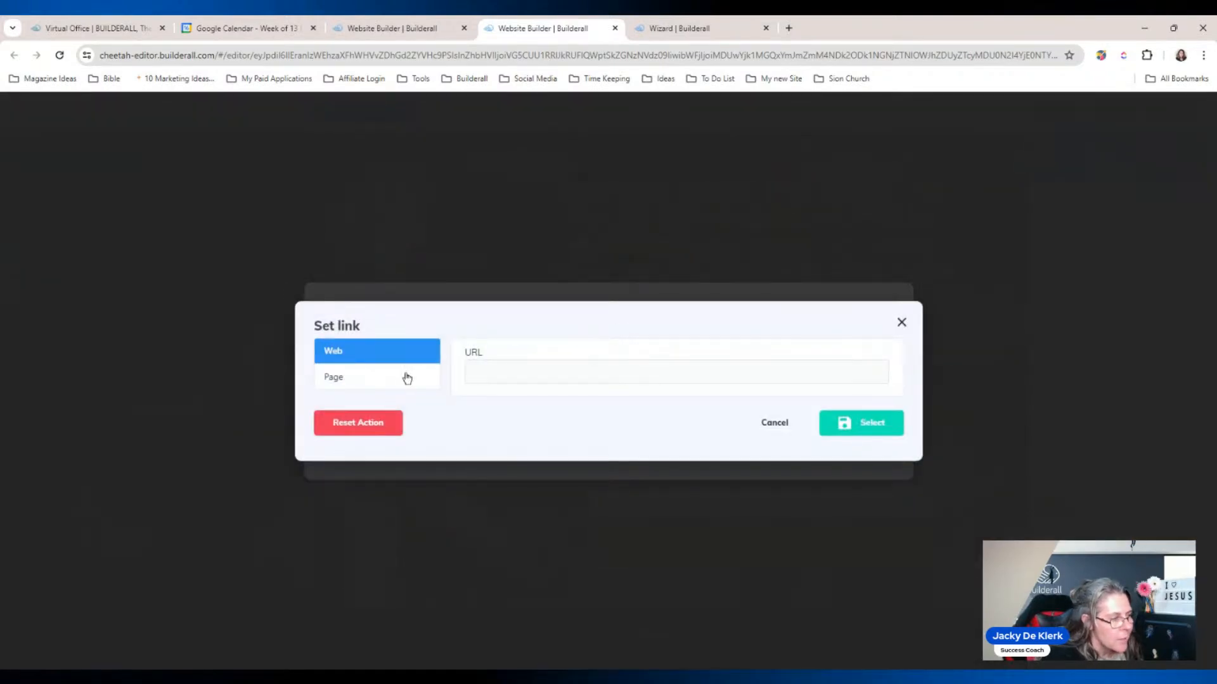
pyautogui.click(405, 378)
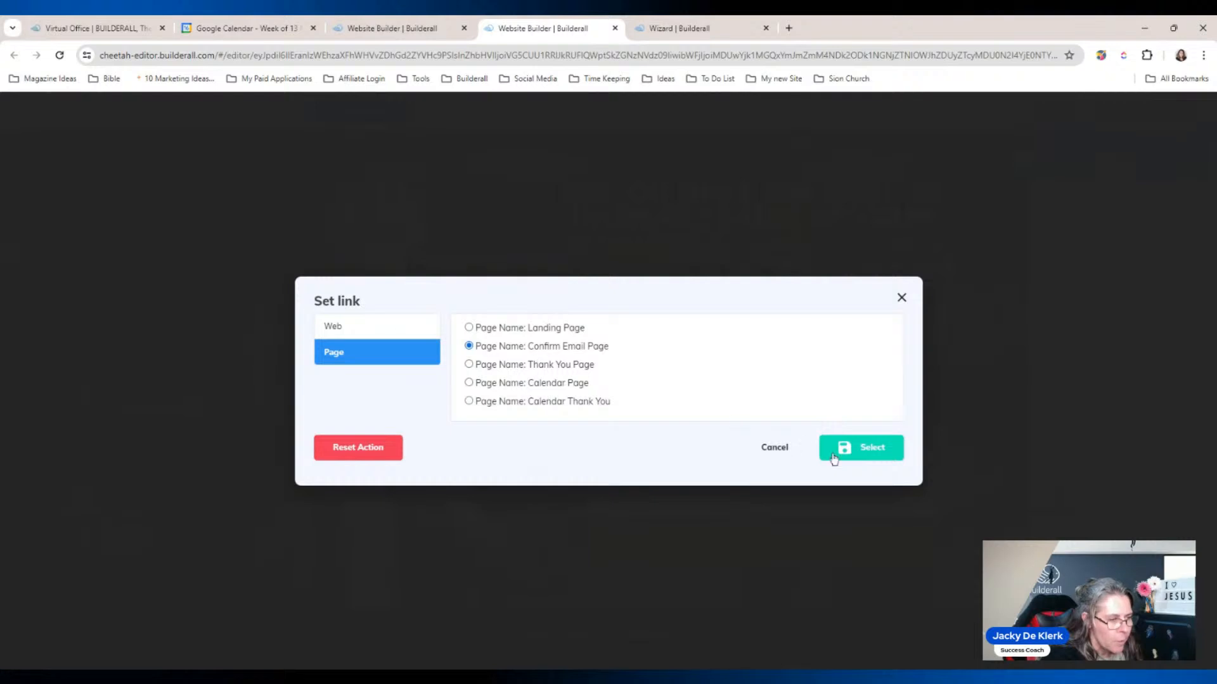
pyautogui.click(850, 448)
pyautogui.click(625, 378)
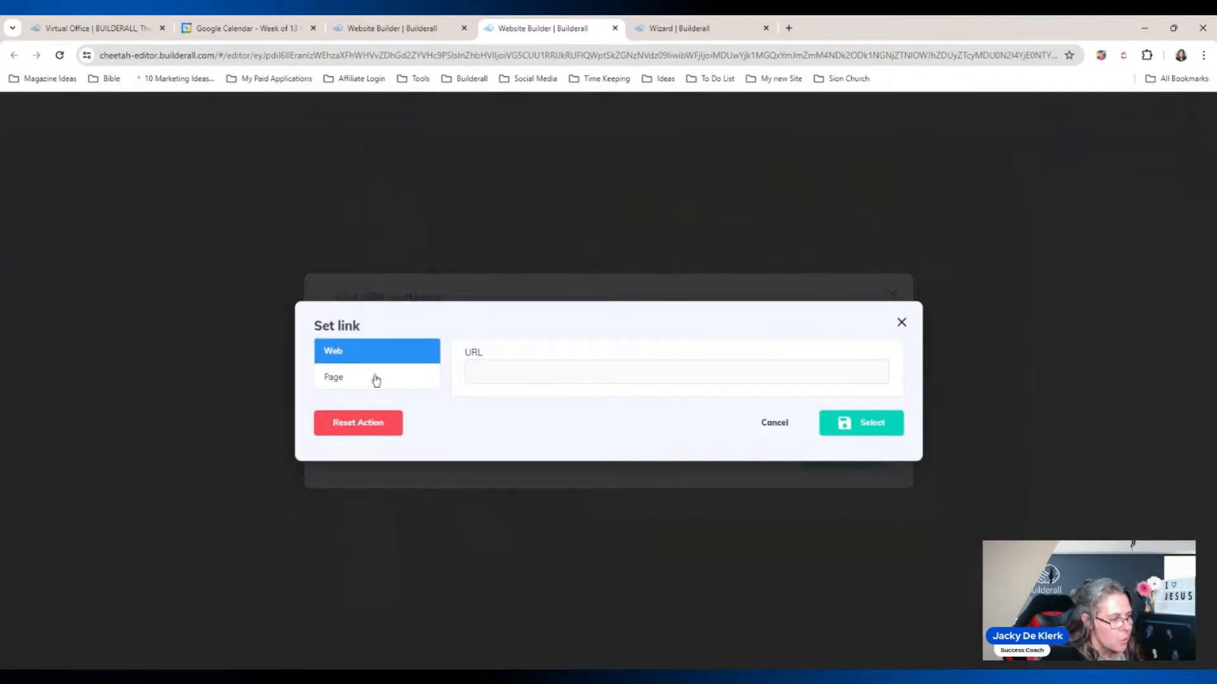
pyautogui.click(376, 379)
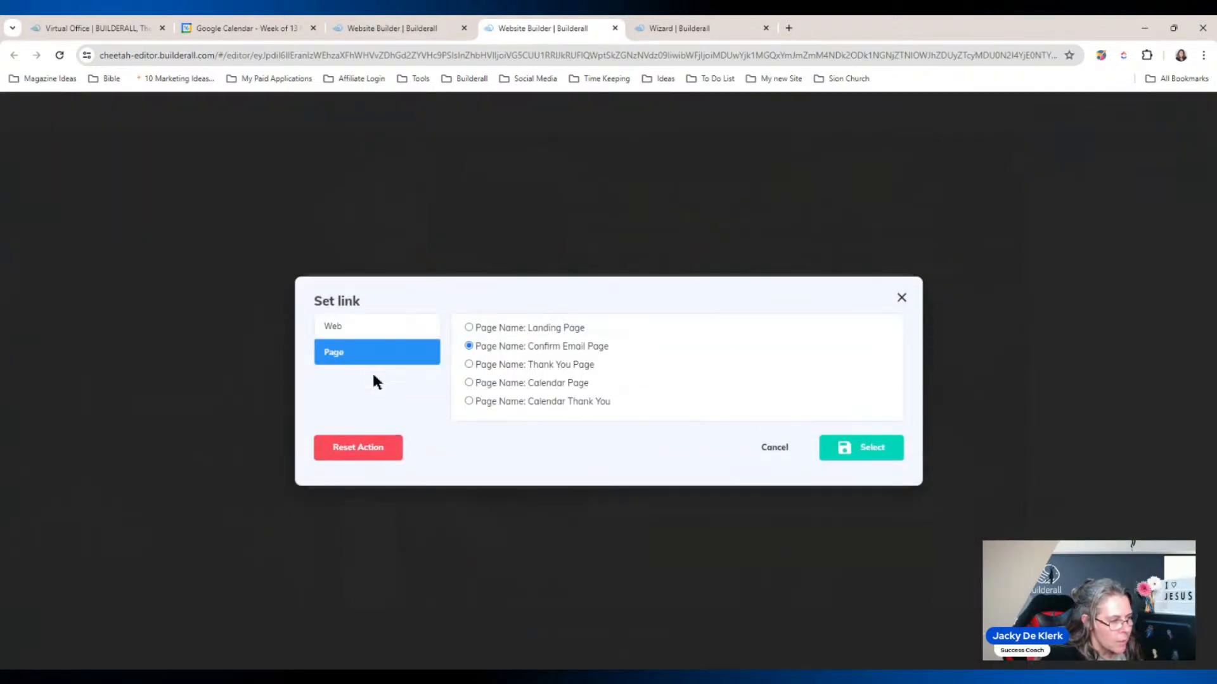
pyautogui.click(511, 366)
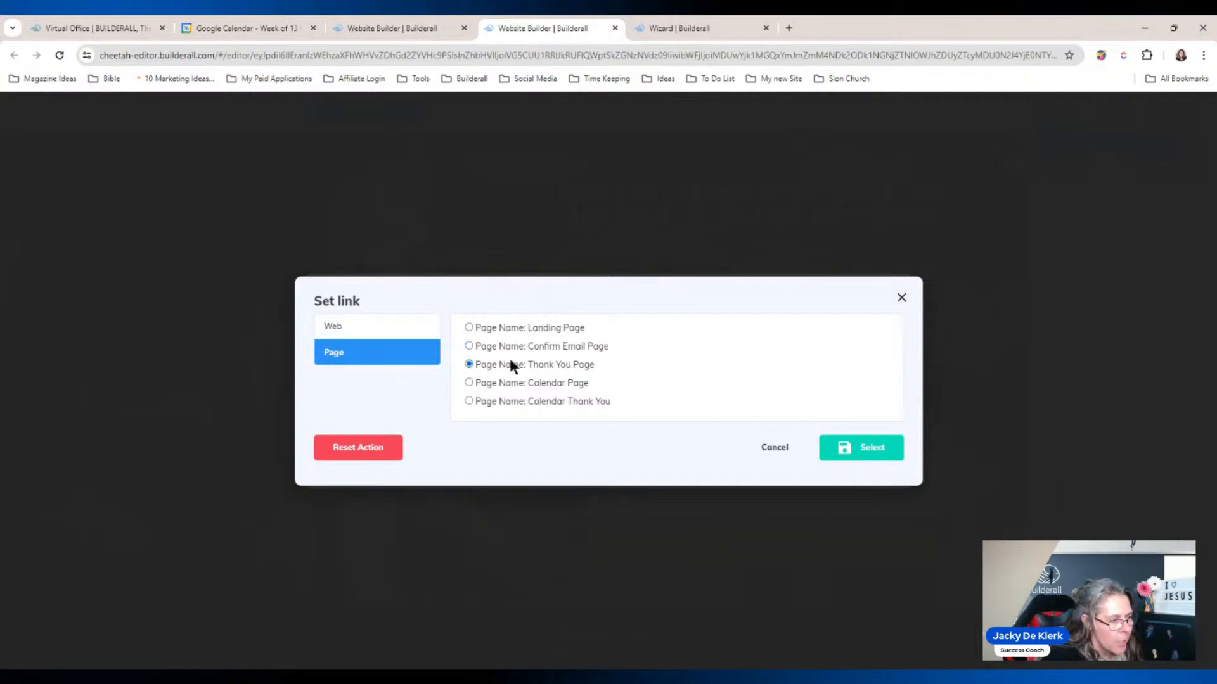
pyautogui.click(885, 448)
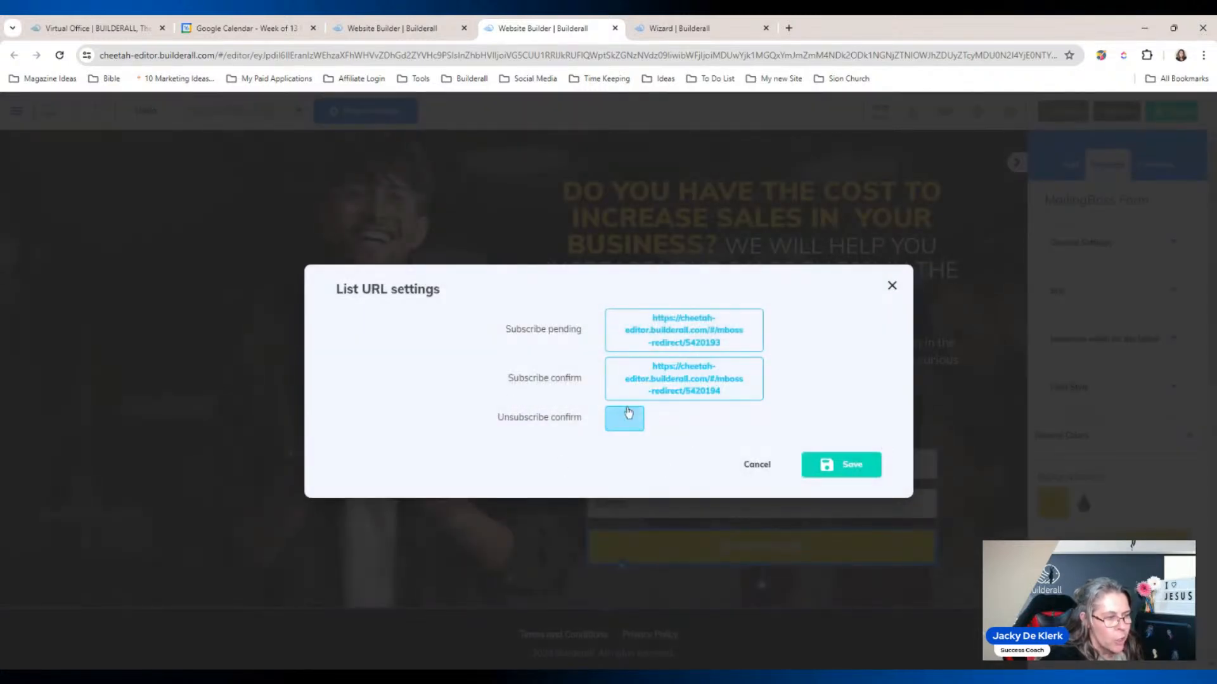
# Step: Save the form redirect settings and the landing page, then republish the site
pyautogui.click(850, 467)
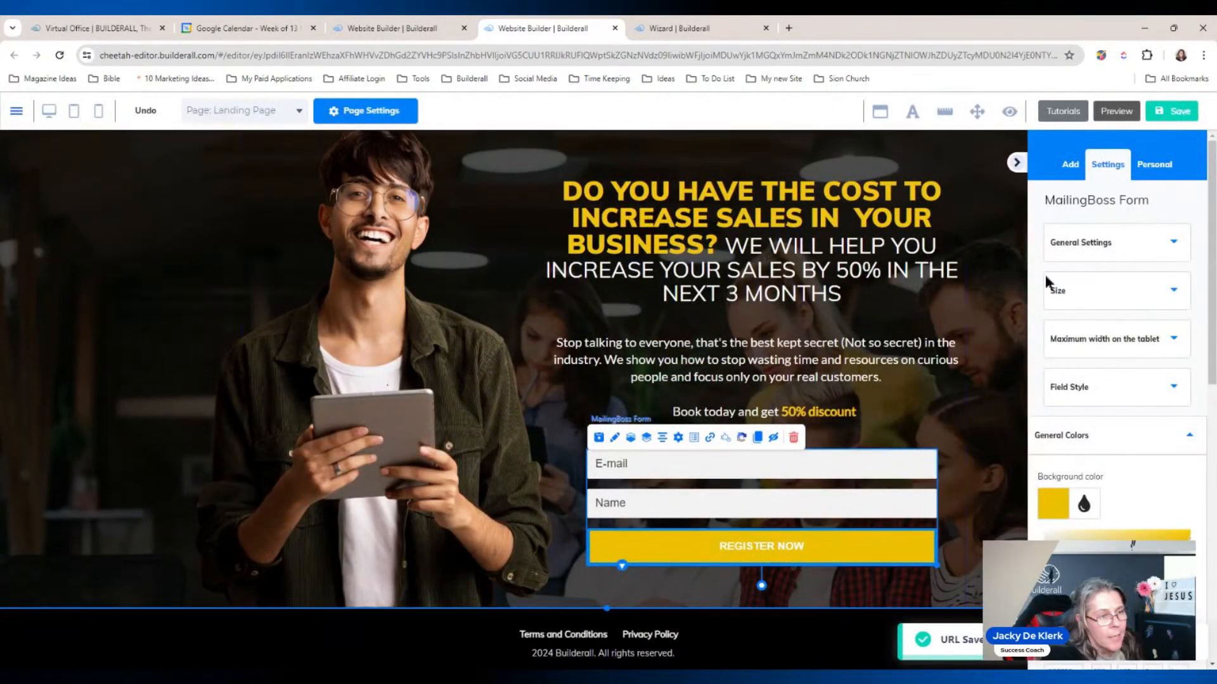
pyautogui.click(1165, 113)
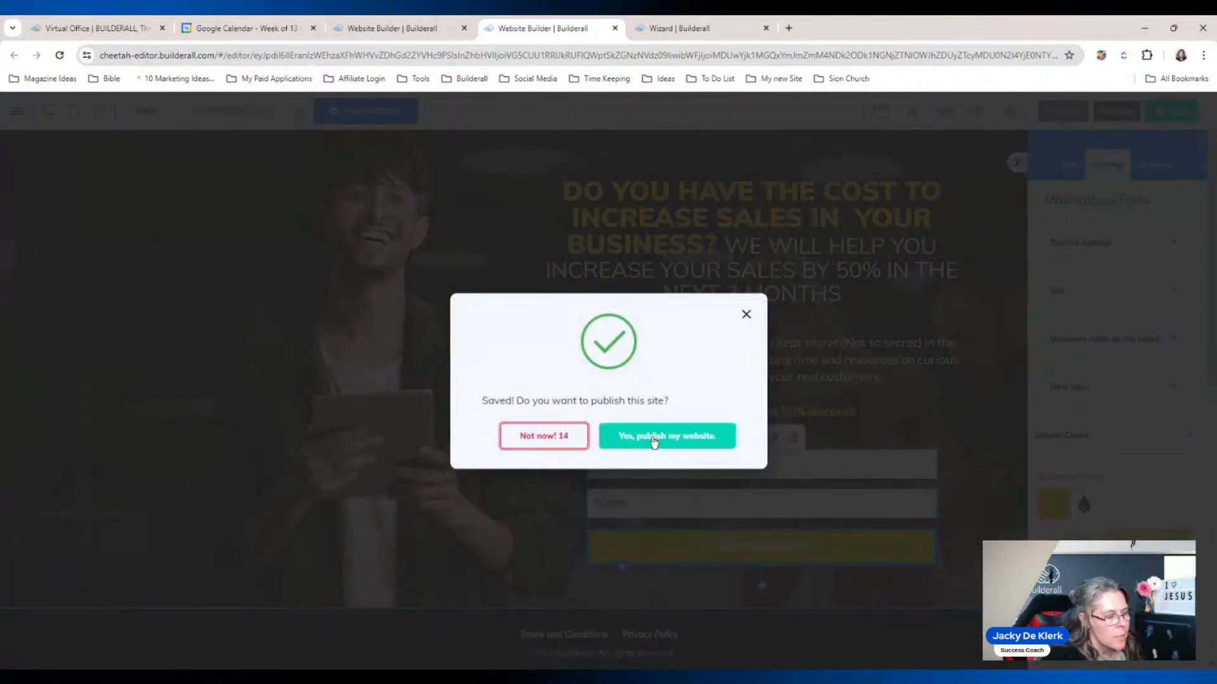
pyautogui.click(654, 440)
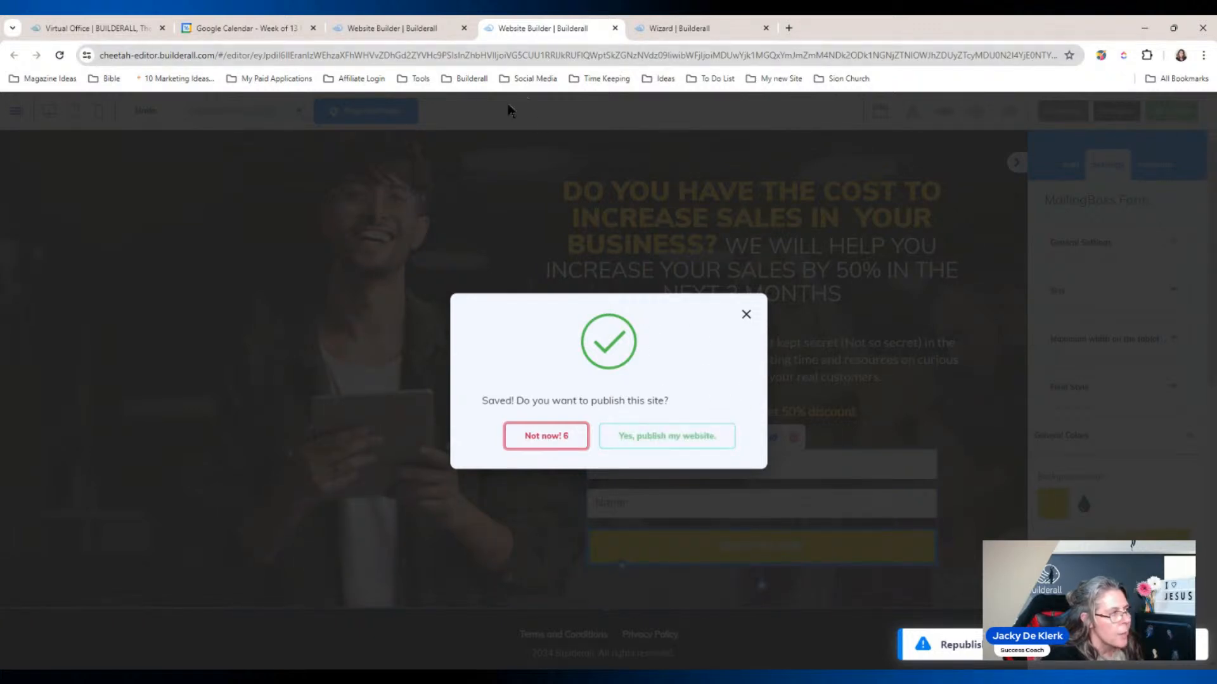
# Step: From the page list, review and close Confirm Email Page, then open Thank You Page for editing
pyautogui.click(366, 30)
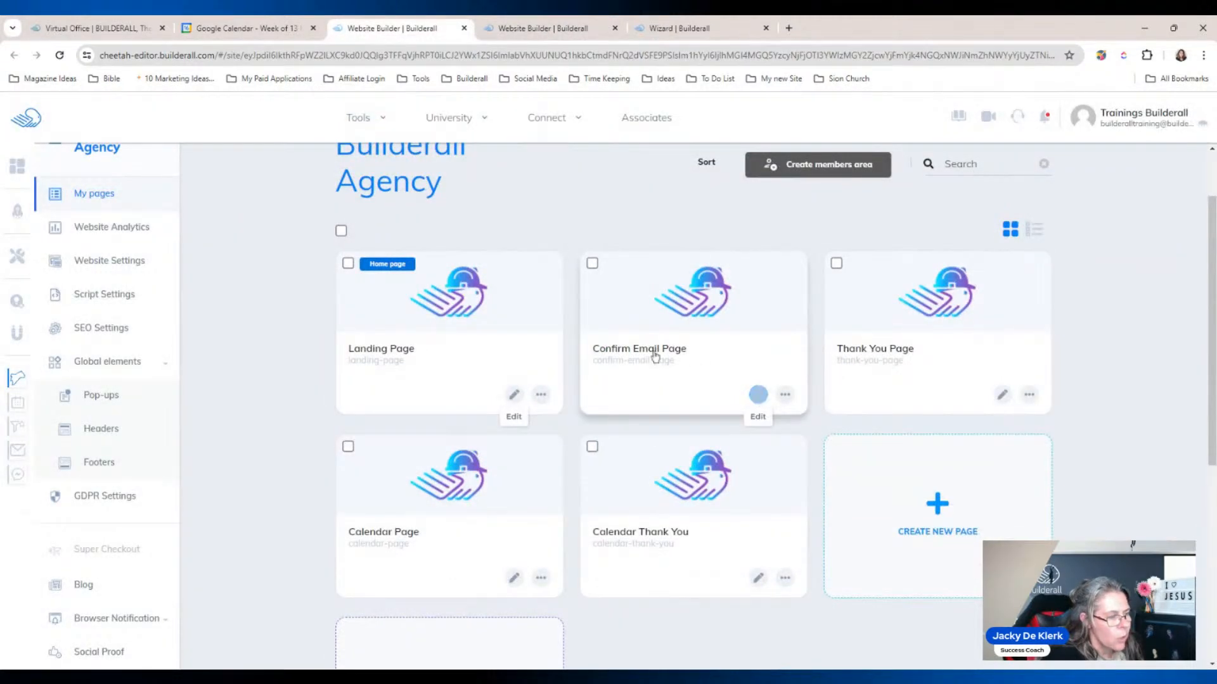
pyautogui.click(758, 395)
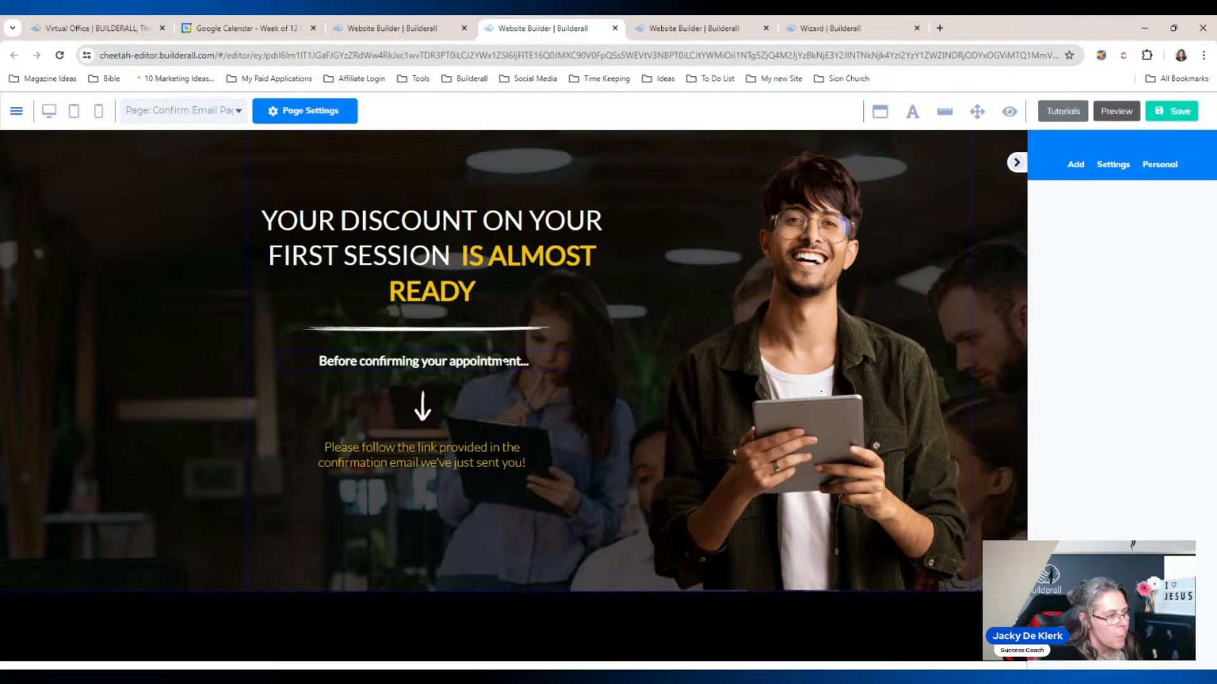
pyautogui.click(615, 27)
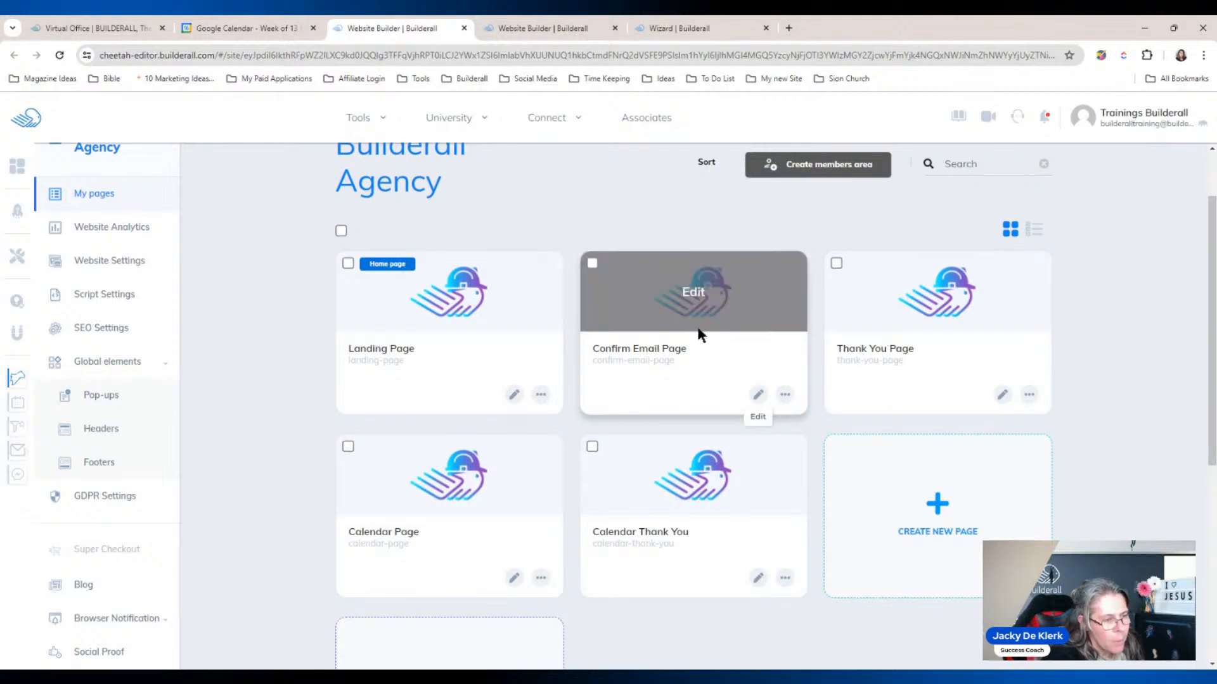
pyautogui.click(1002, 395)
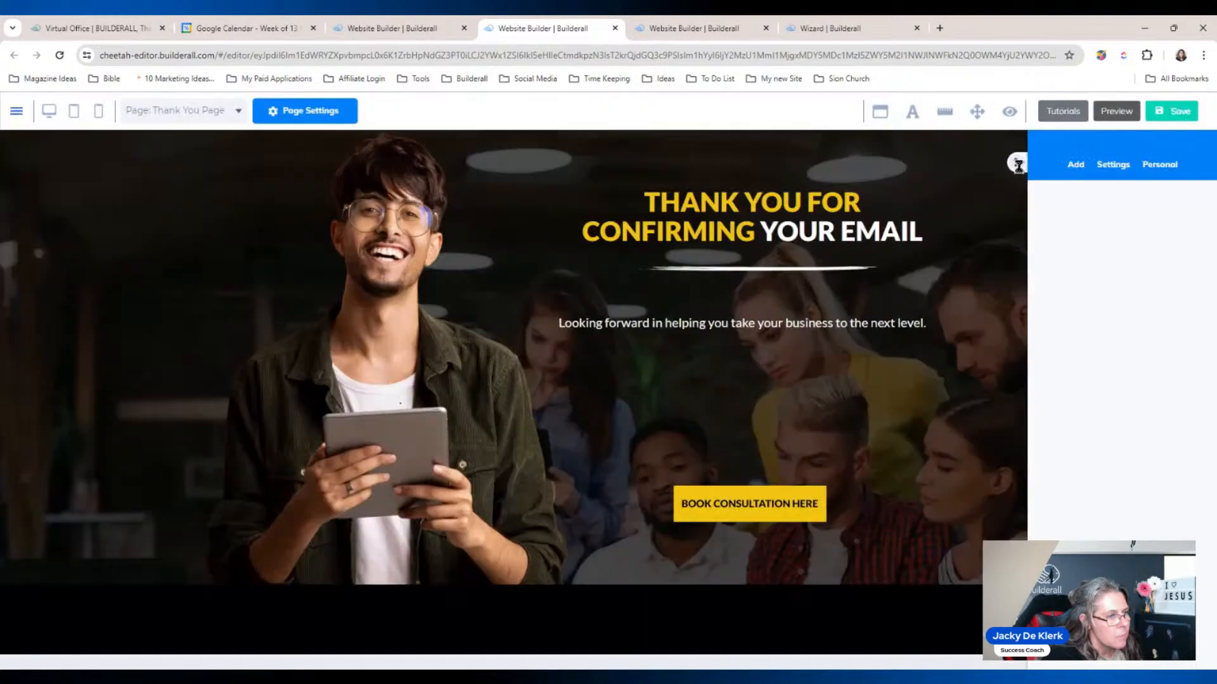
# Step: Link the BOOK CONSULTATION HERE button to Calendar Page and close the Thank You Page editor
pyautogui.click(1016, 163)
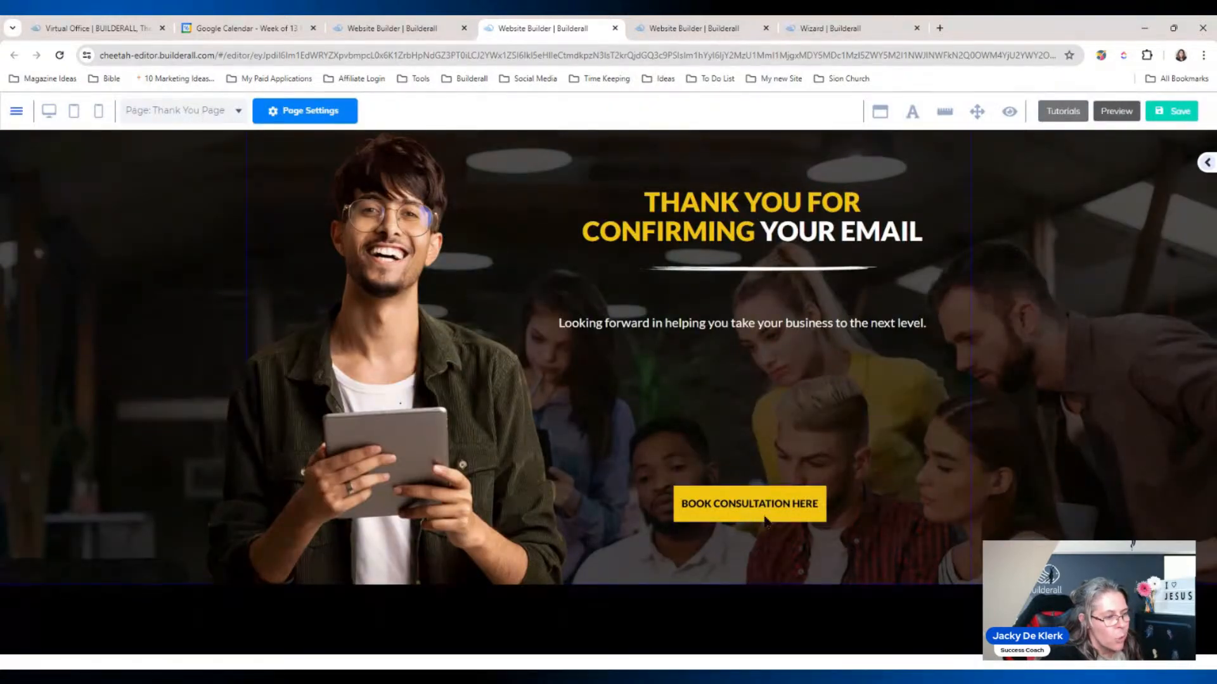
pyautogui.click(749, 504)
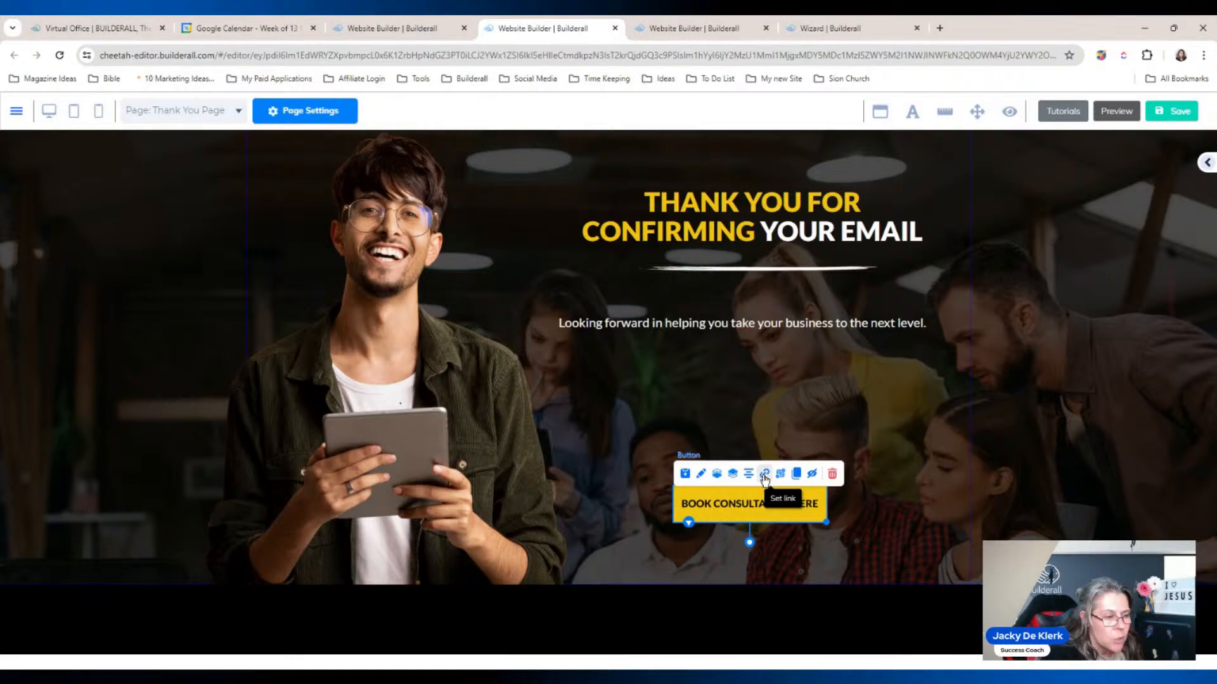
pyautogui.click(765, 476)
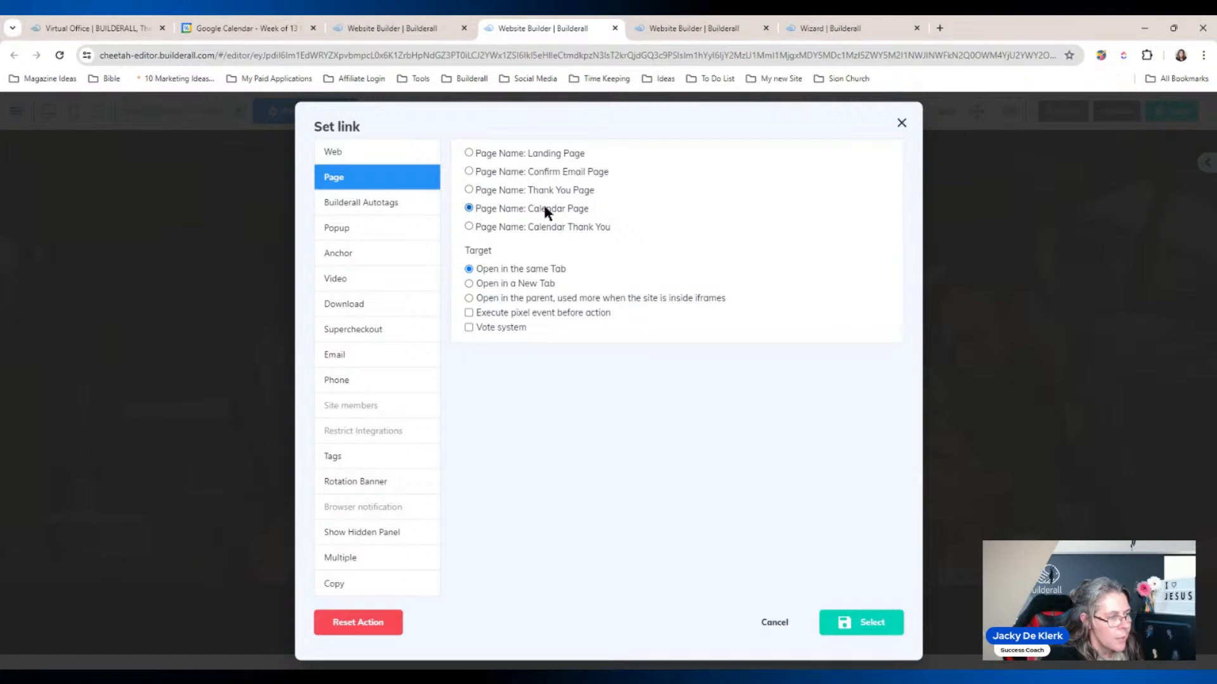
pyautogui.click(862, 623)
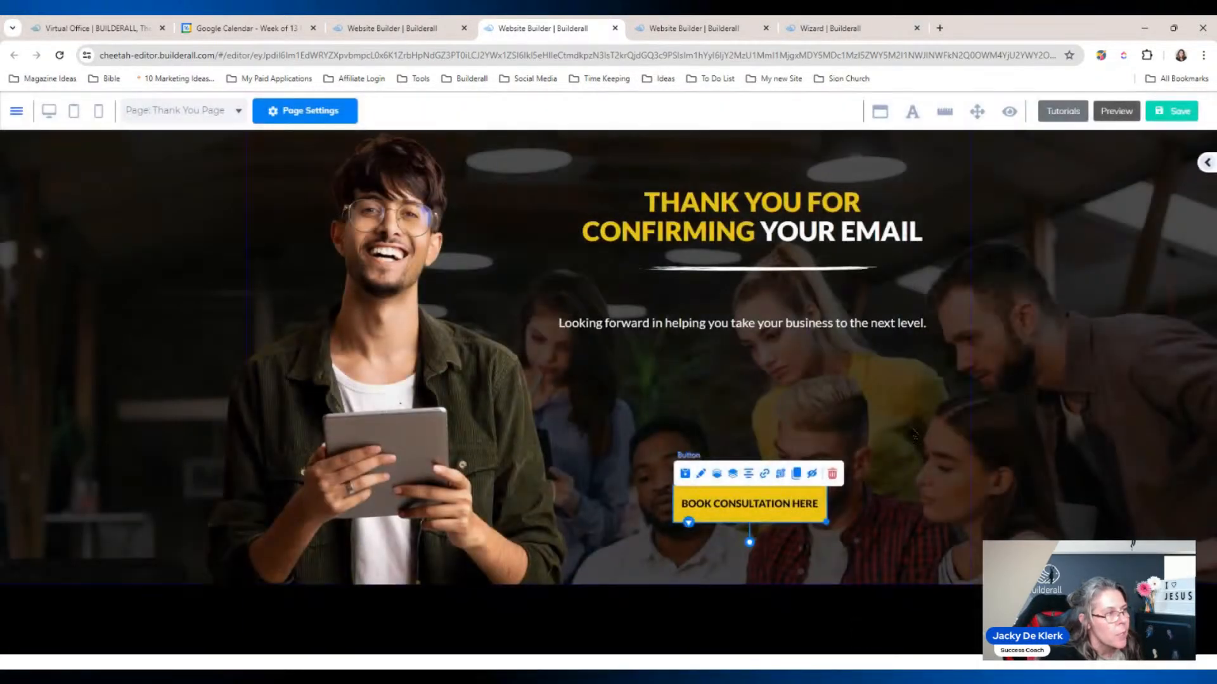
pyautogui.click(615, 28)
pyautogui.click(557, 29)
# Step: Dismiss the publish confirmation, close the landing page, and open Calendar Page with the side panel collapsed
pyautogui.click(828, 509)
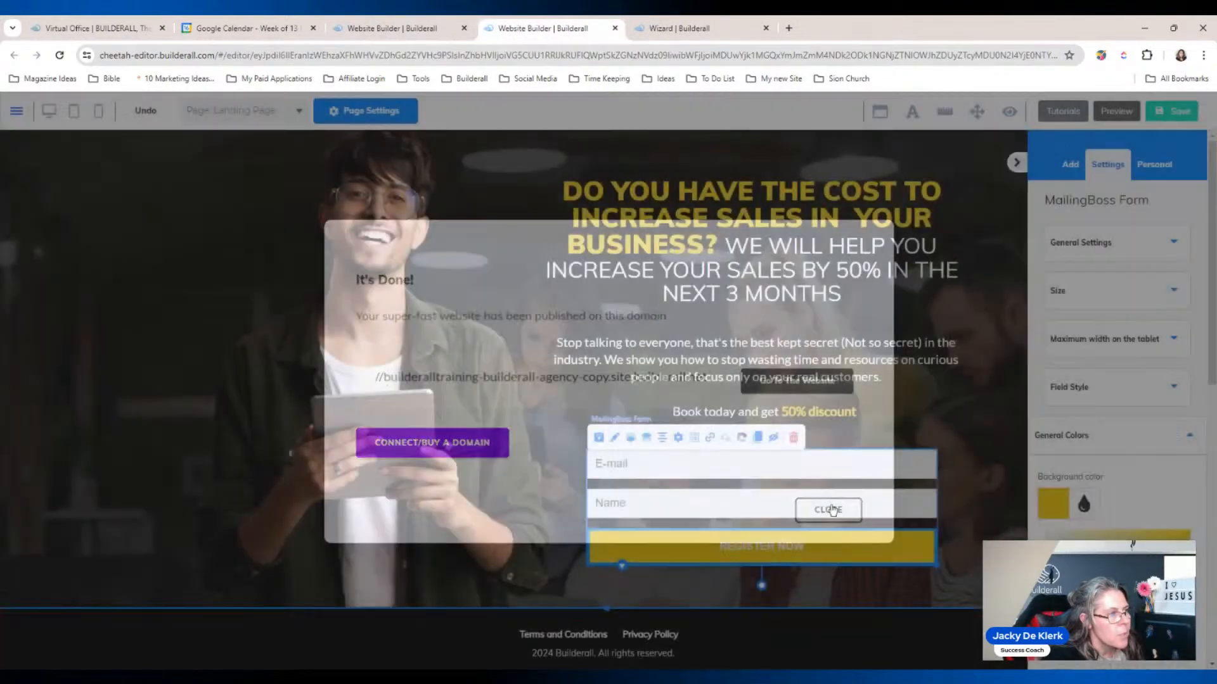
pyautogui.click(615, 28)
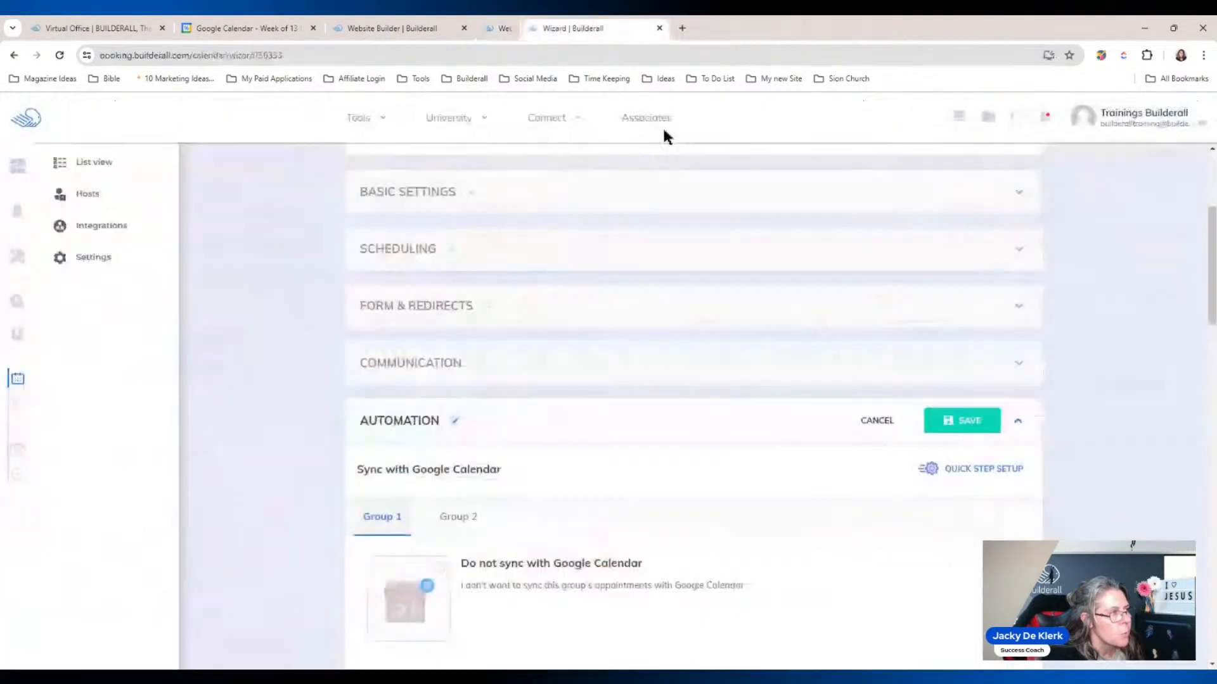
pyautogui.click(355, 28)
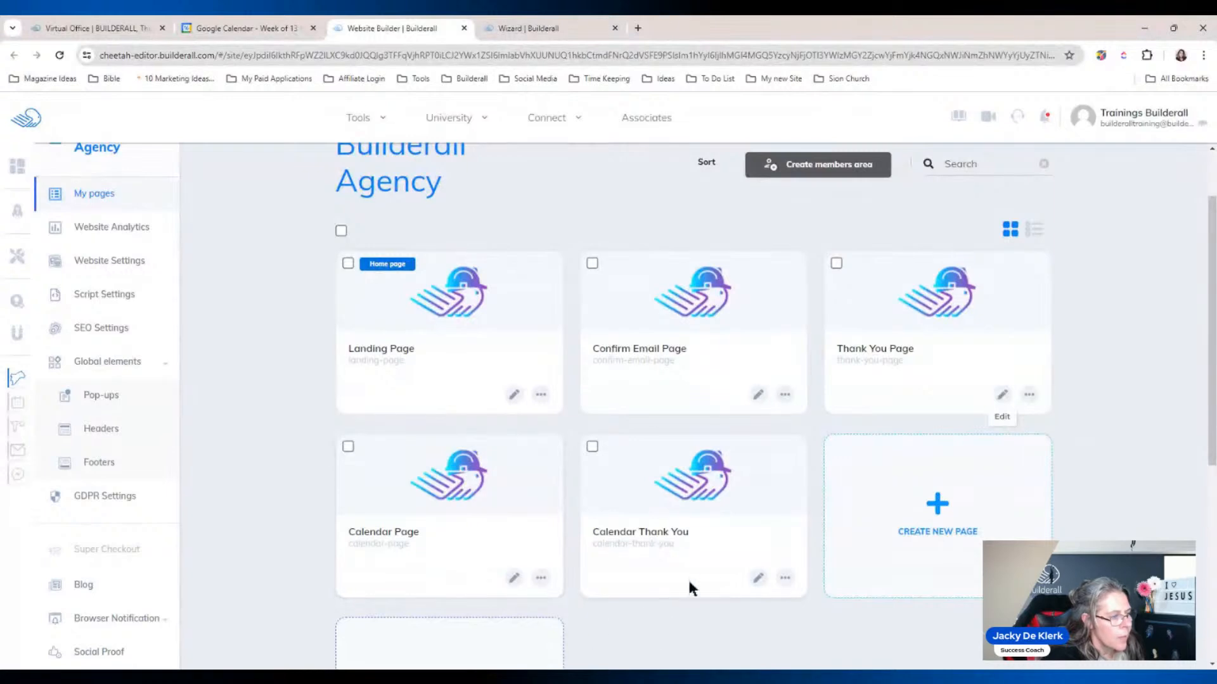
pyautogui.scroll(2, 676, 589)
pyautogui.scroll(-3, 1194, 375)
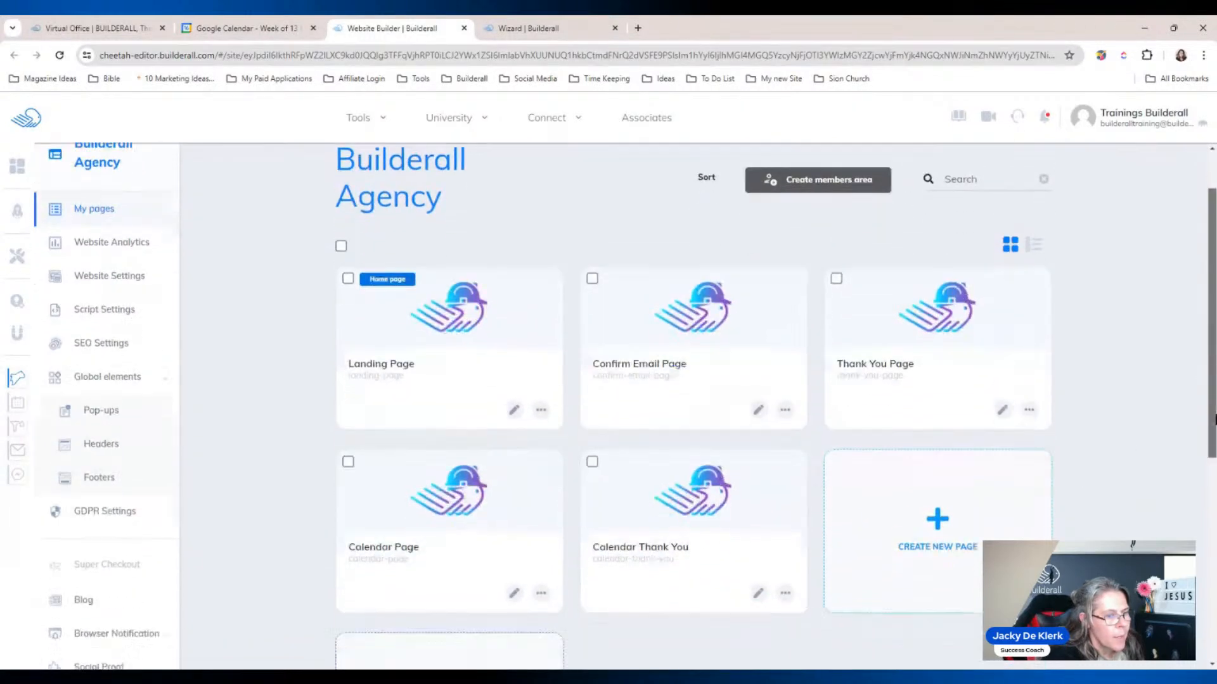
pyautogui.click(512, 446)
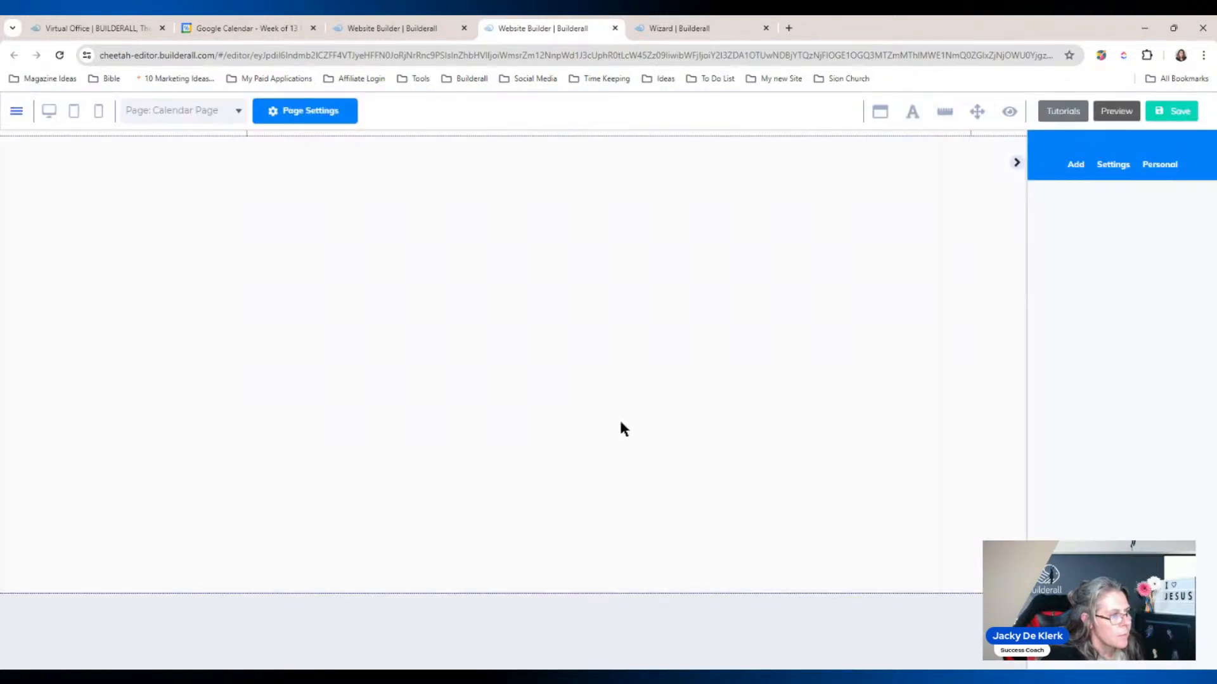
pyautogui.click(1017, 162)
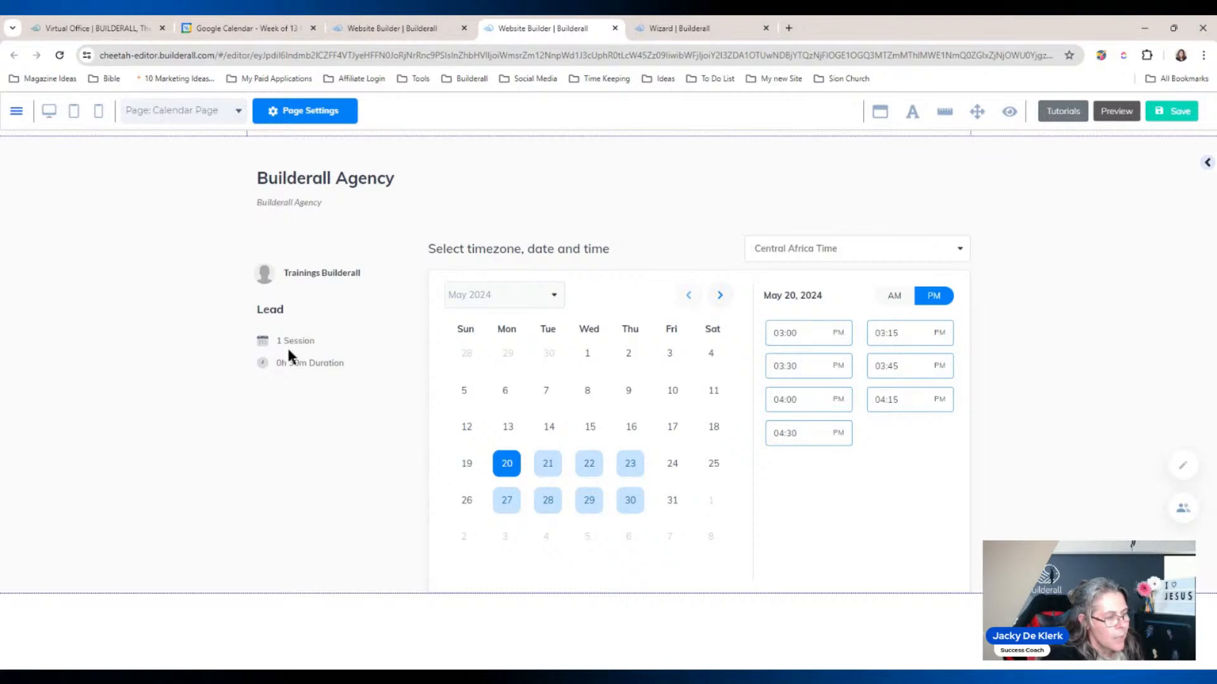
# Step: Close Calendar Page, inspect the WhatsApp chat image on Calendar Thank You, then close it and go to the wizard
pyautogui.click(615, 28)
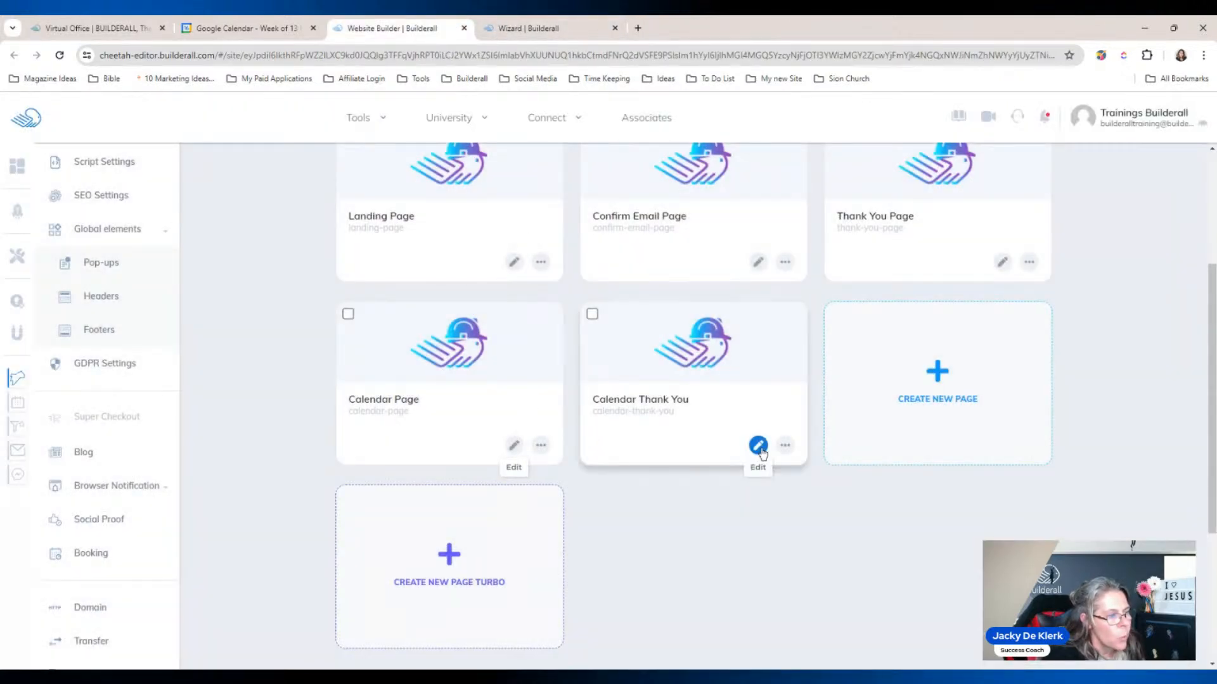
pyautogui.click(758, 446)
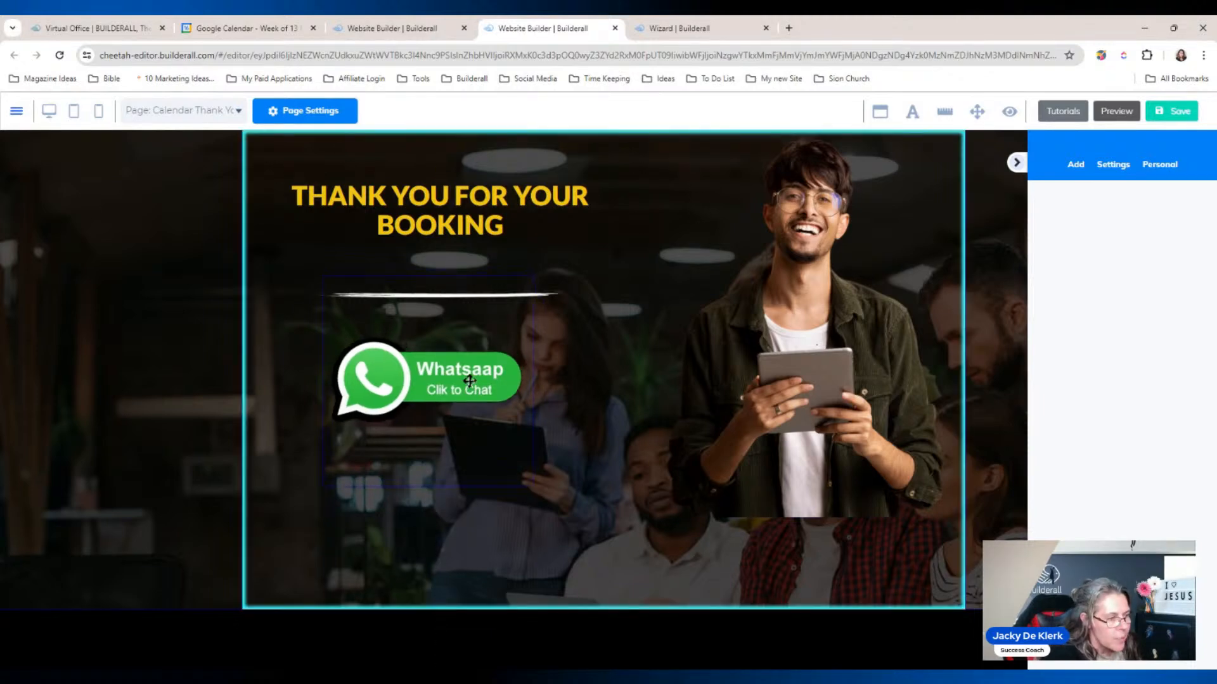
pyautogui.moveTo(469, 381); pyautogui.dragTo(470, 386)
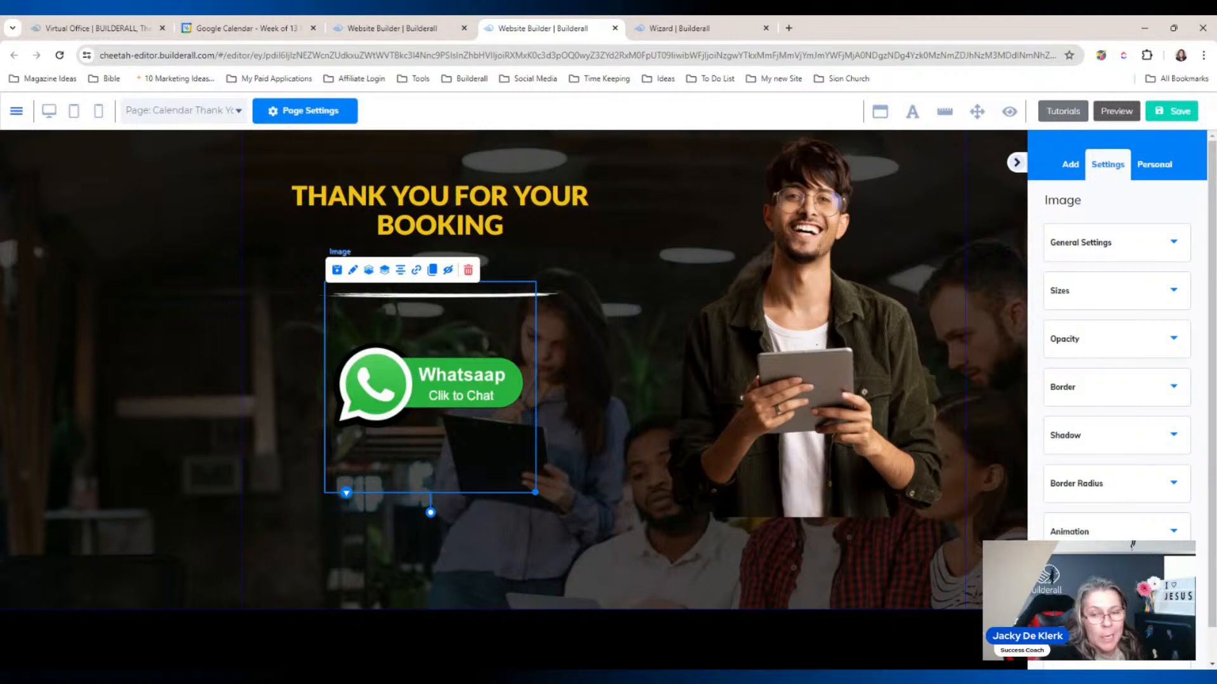
pyautogui.click(615, 28)
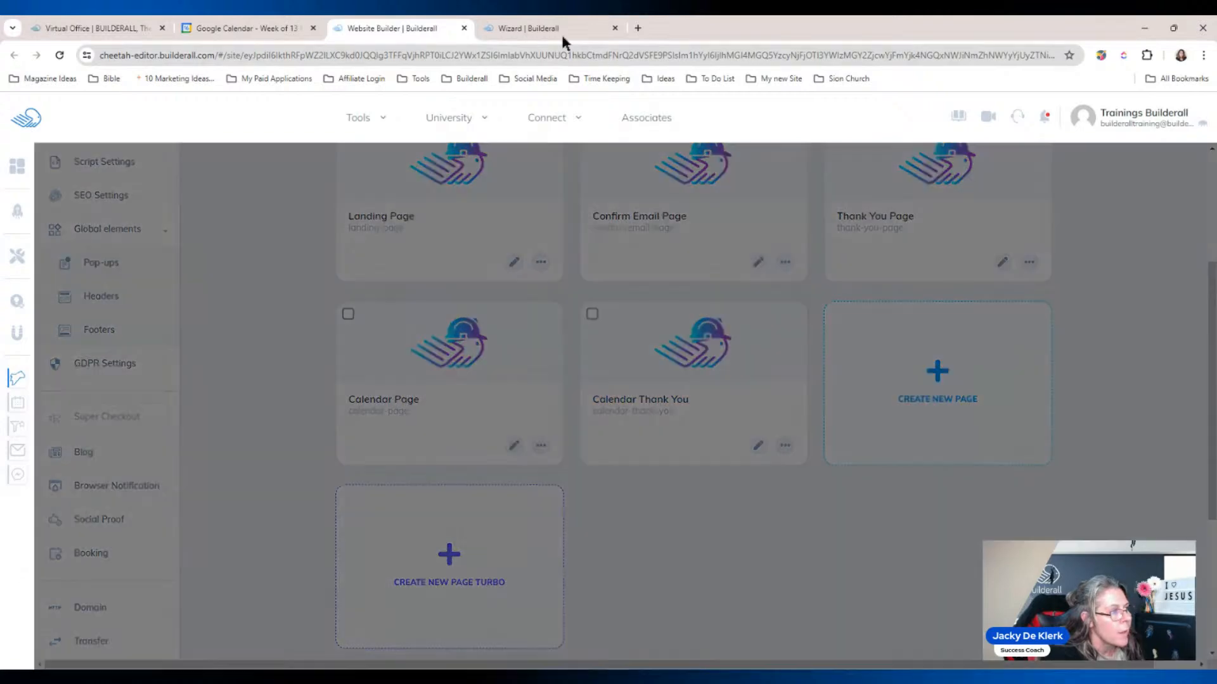
pyautogui.click(547, 29)
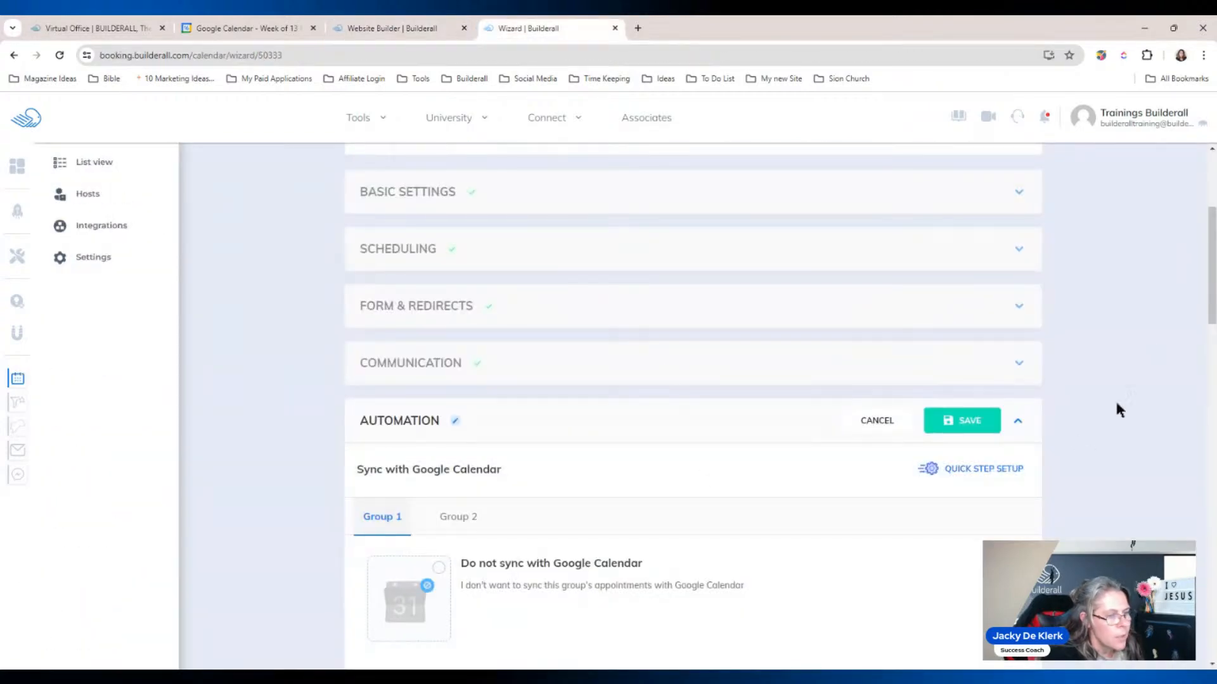
# Step: Cancel the Automation step and discard its unsaved changes
pyautogui.moveTo(1208, 302)
pyautogui.mouseDown()
pyautogui.moveTo(1212, 629)
pyautogui.moveTo(1212, 319)
pyautogui.mouseUp()
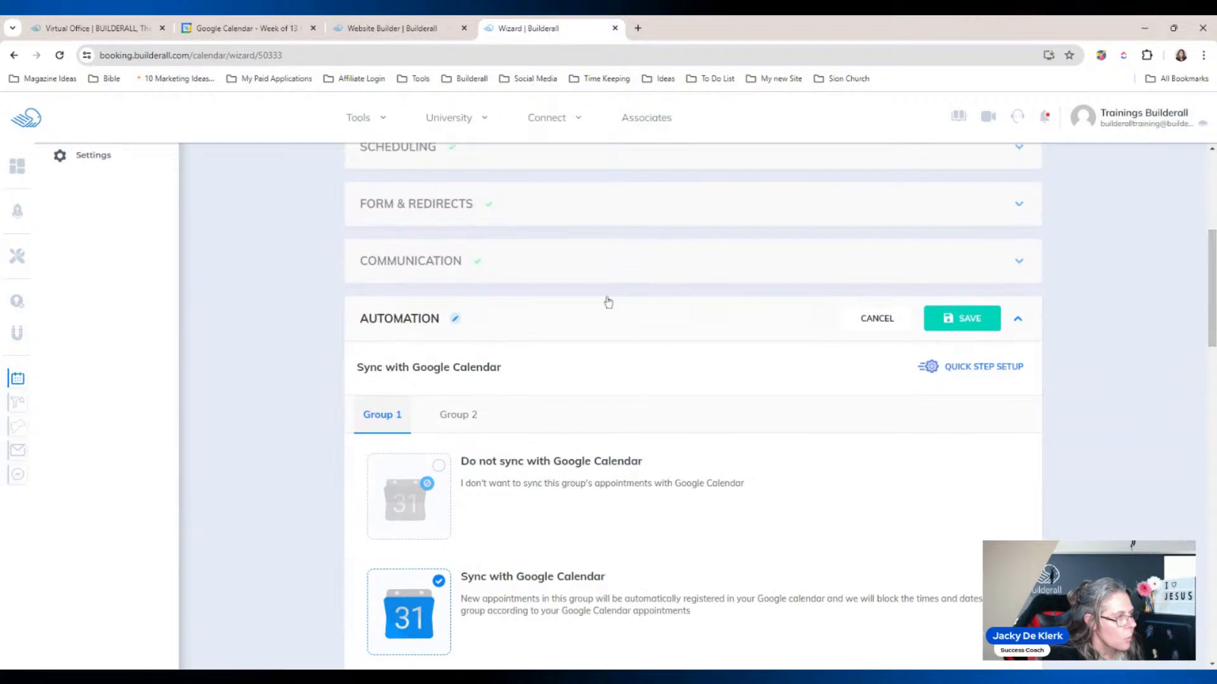
pyautogui.click(877, 315)
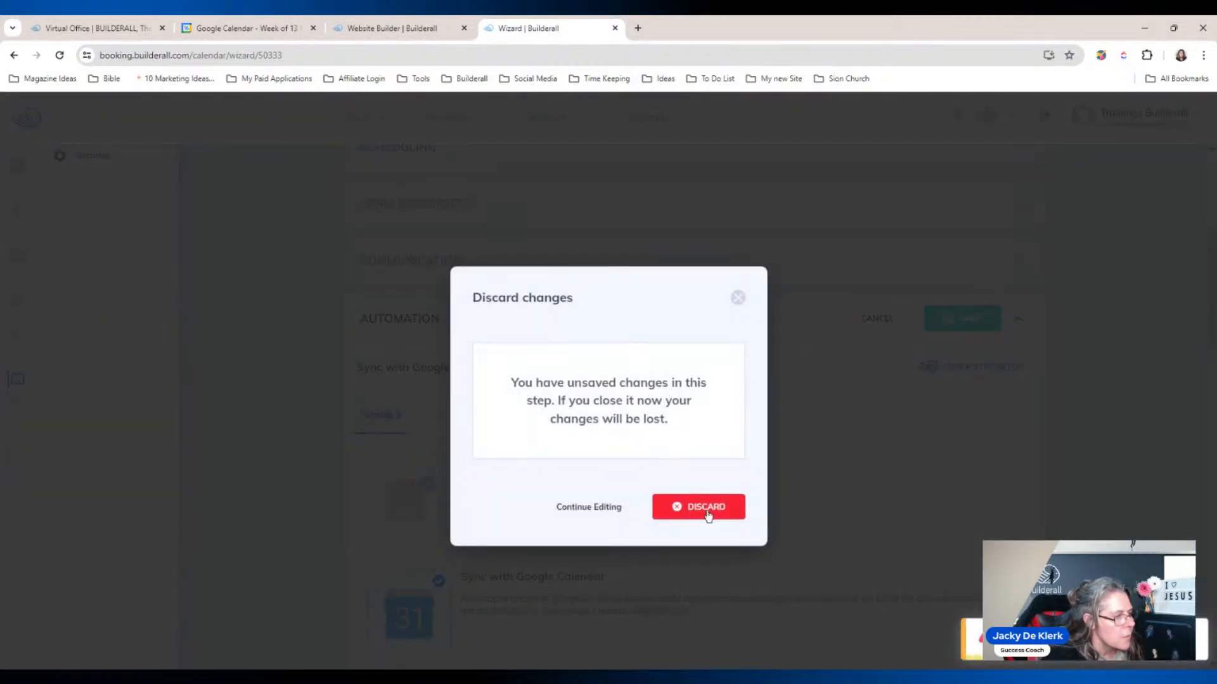
pyautogui.click(707, 511)
# Step: Open Communication and review the subscriber email confirmations and one-day and one-hour reminders
pyautogui.click(480, 471)
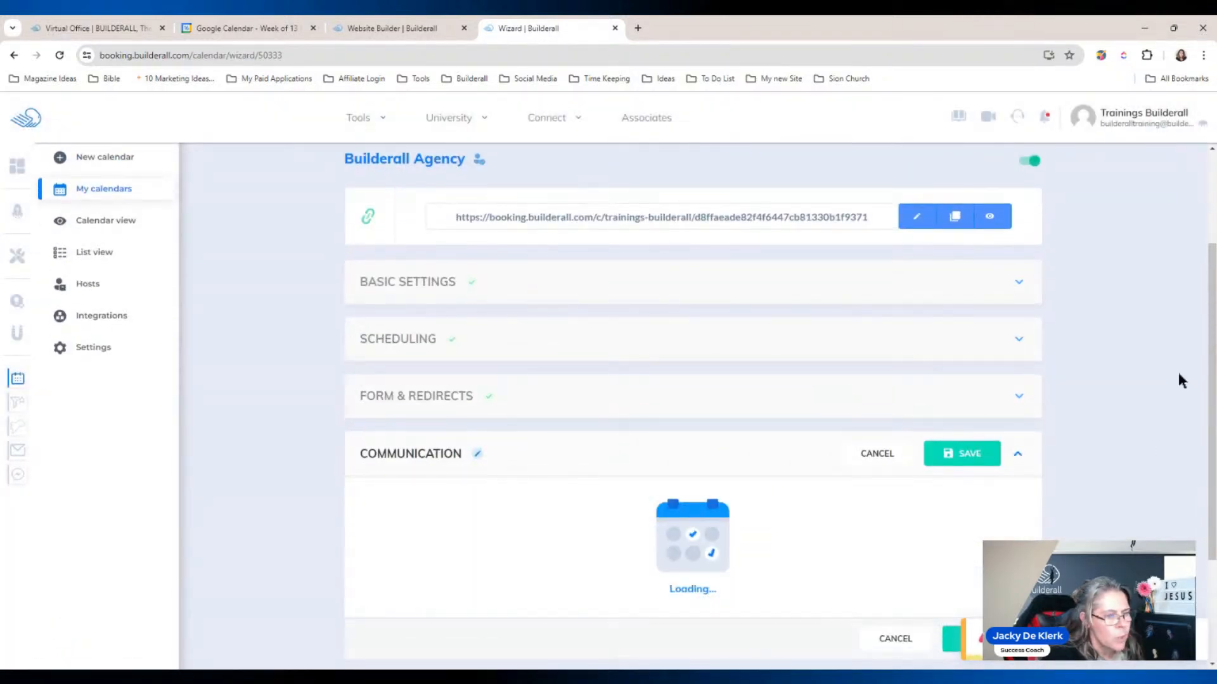
pyautogui.click(1211, 372)
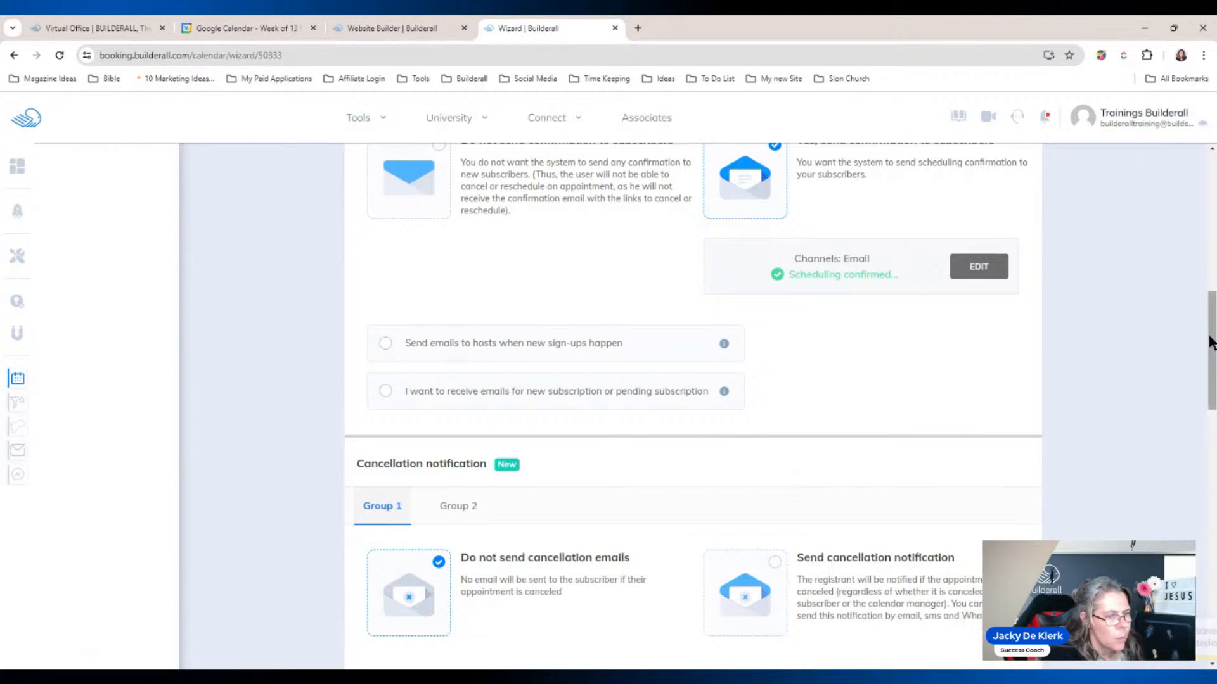
pyautogui.scroll(-3, 1212, 384)
pyautogui.scroll(-15, 1211, 390)
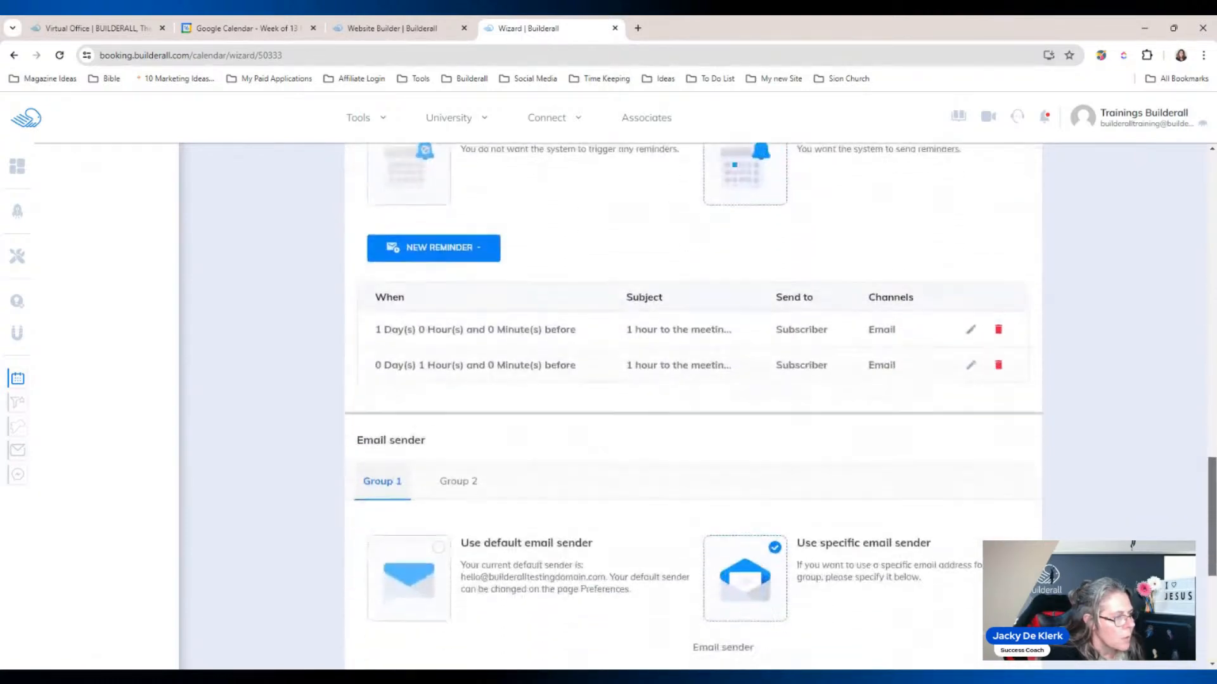
pyautogui.scroll(4, 1212, 390)
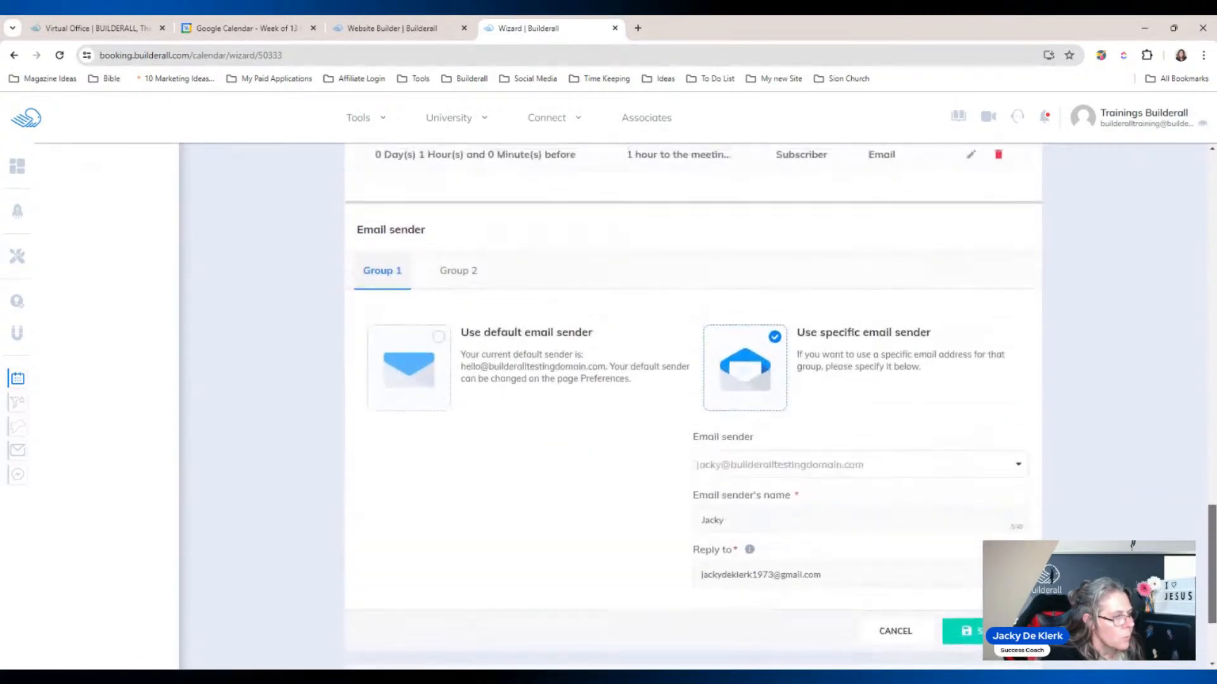
pyautogui.scroll(10, 1212, 384)
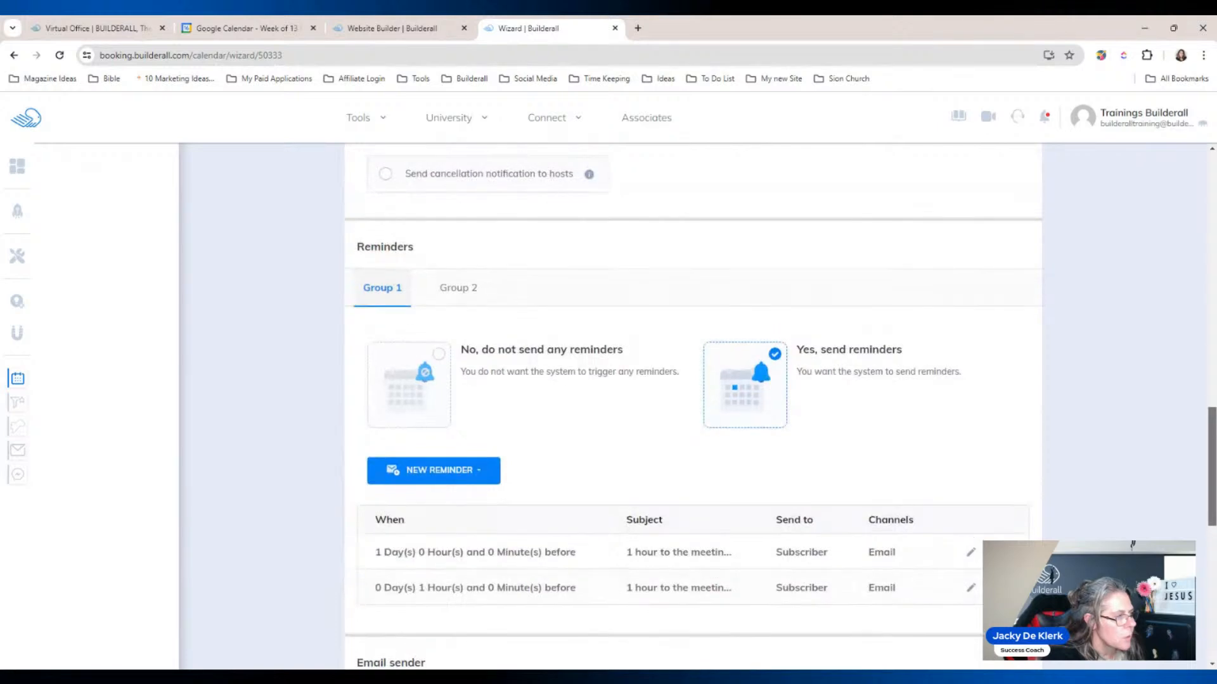
pyautogui.moveTo(1211, 383); pyautogui.dragTo(1212, 592)
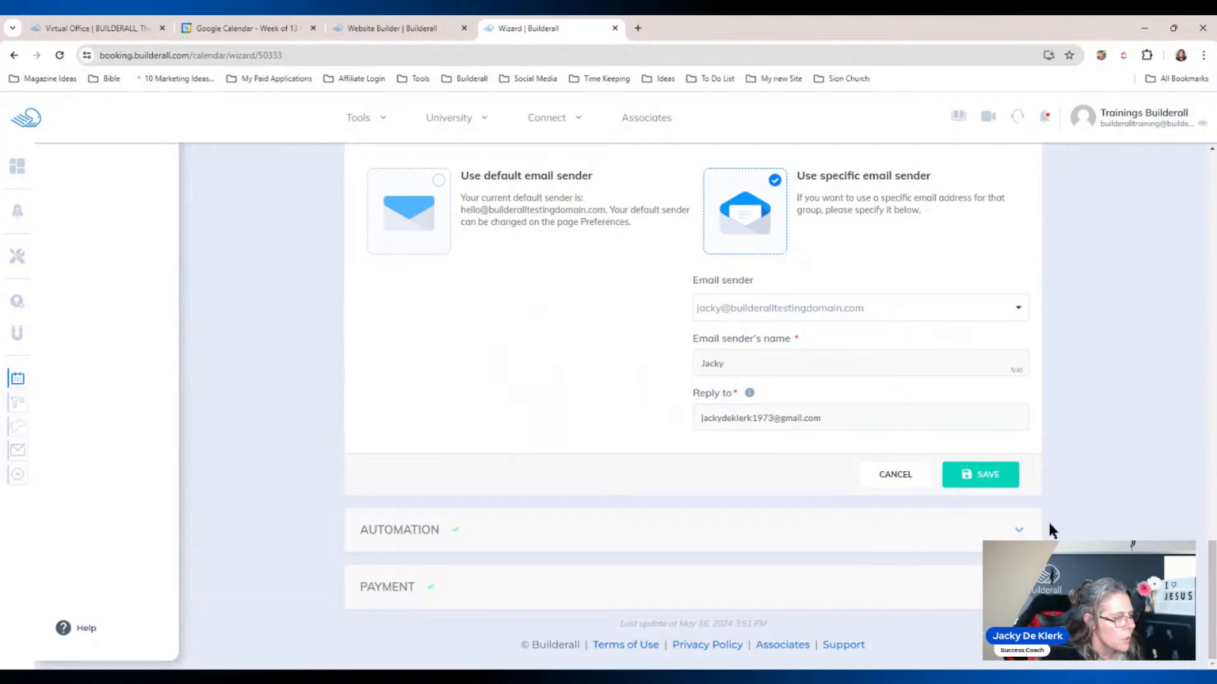
pyautogui.moveTo(1211, 580); pyautogui.dragTo(1211, 258)
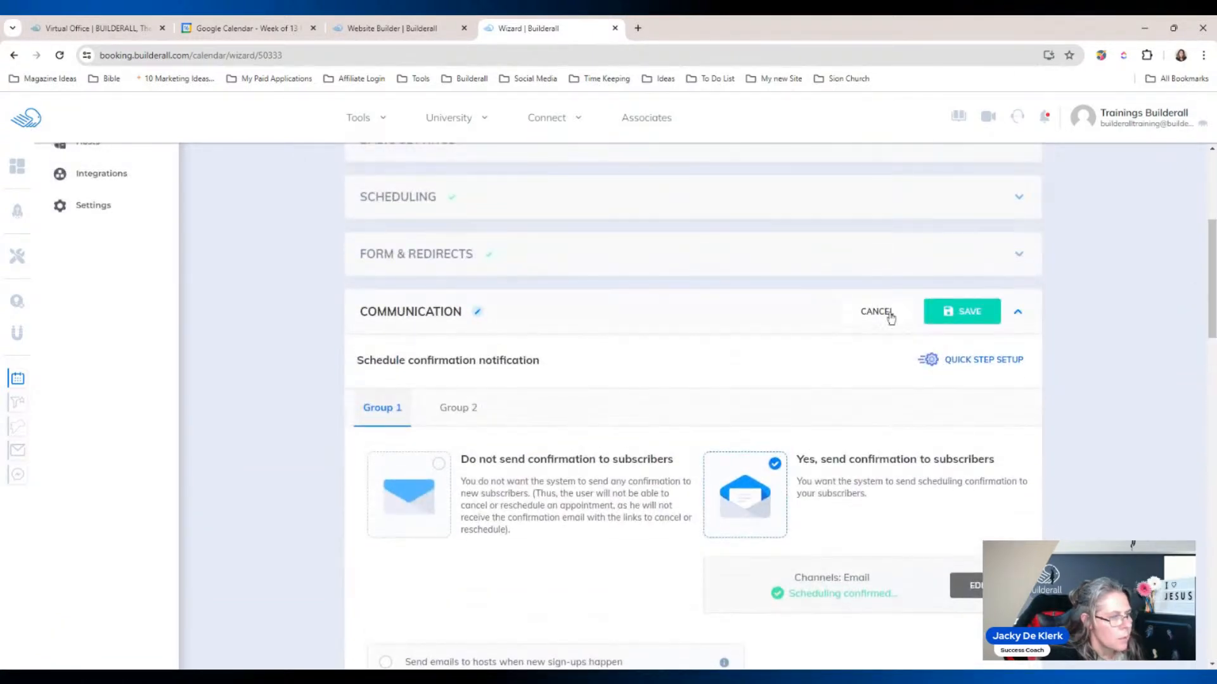
# Step: In Form & Redirects, redirect bookings to the Builderall Agency site's Calendar Thank You page and save
pyautogui.click(884, 313)
pyautogui.click(422, 416)
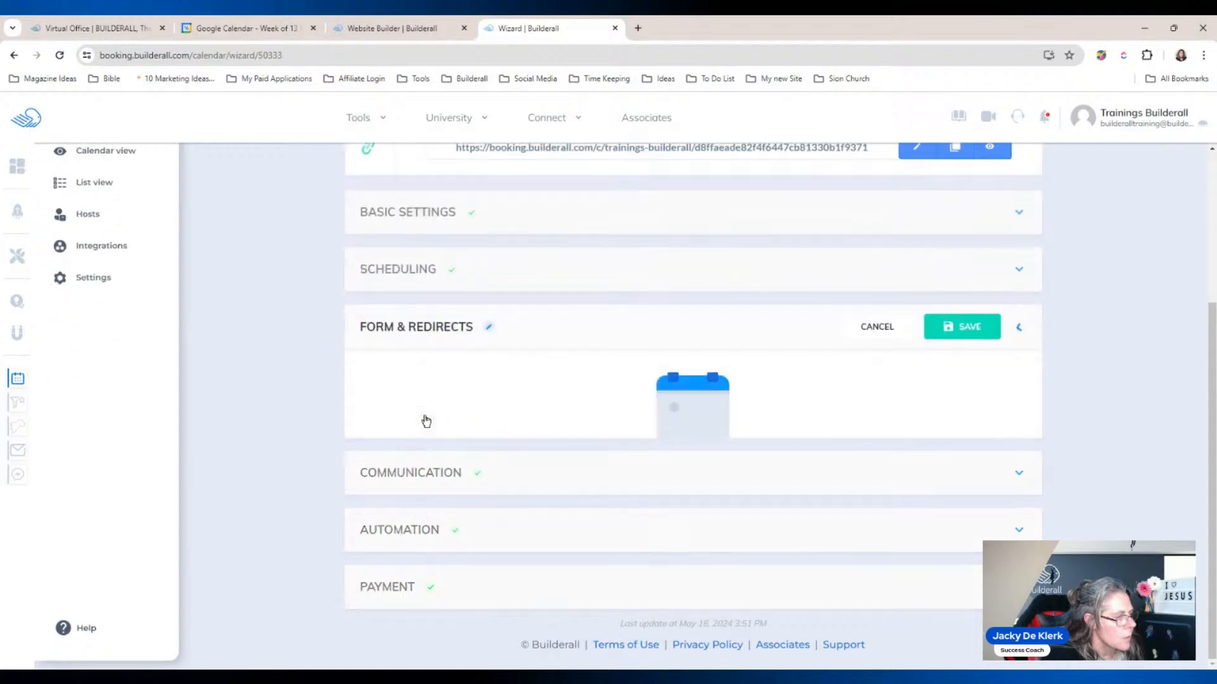
pyautogui.moveTo(1196, 277); pyautogui.dragTo(1202, 453)
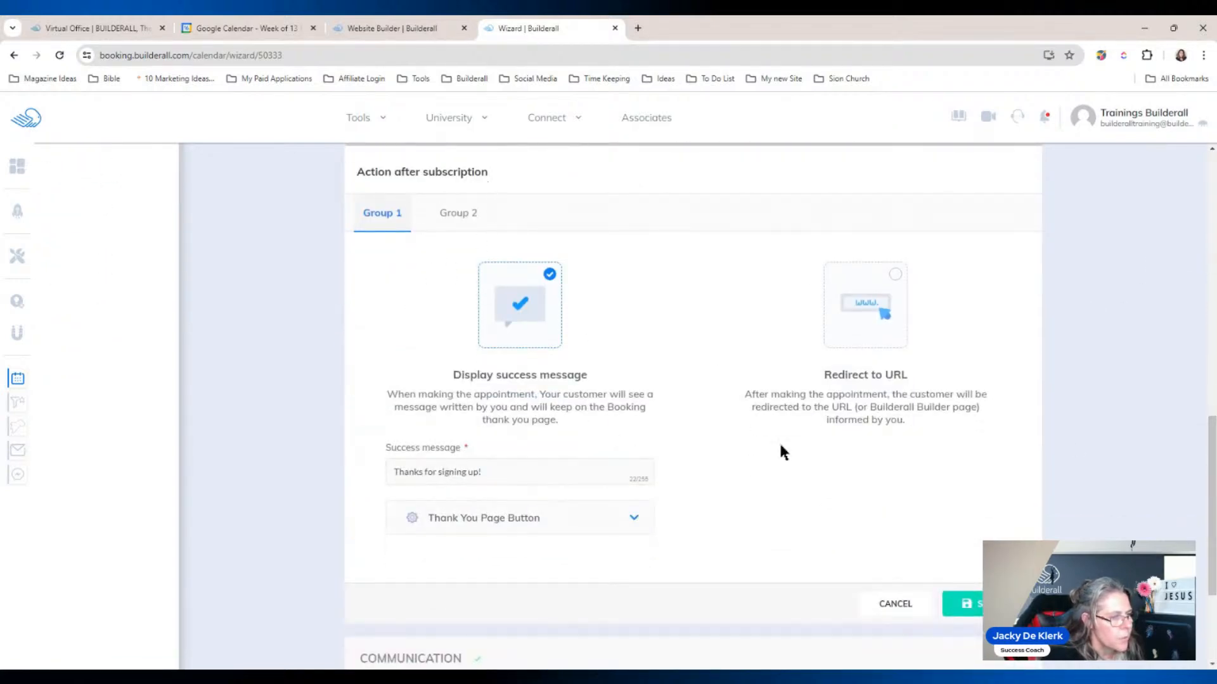
pyautogui.click(873, 326)
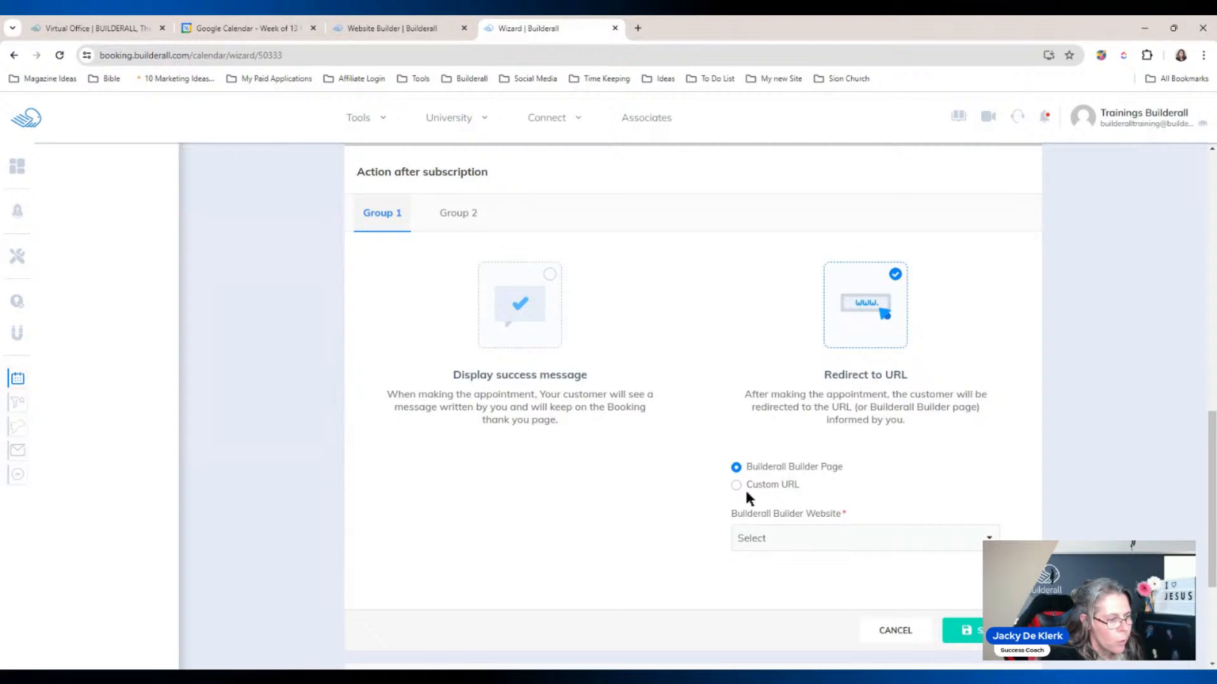
pyautogui.click(934, 540)
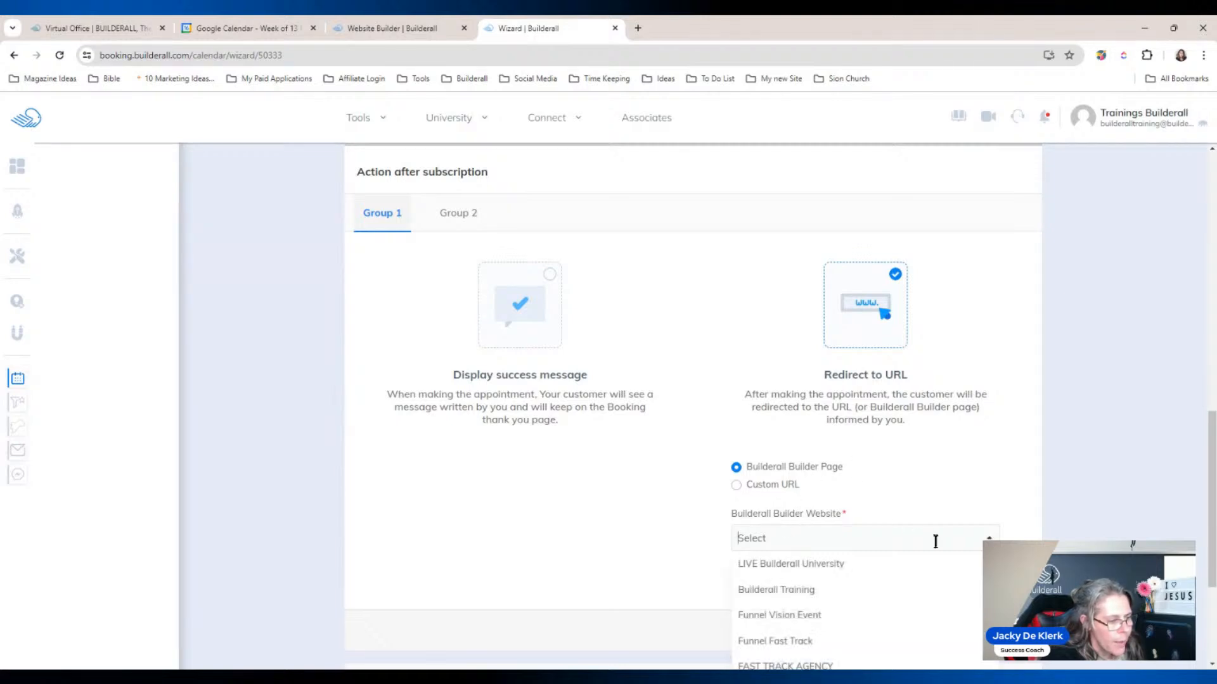
pyautogui.scroll(-1, 1081, 441)
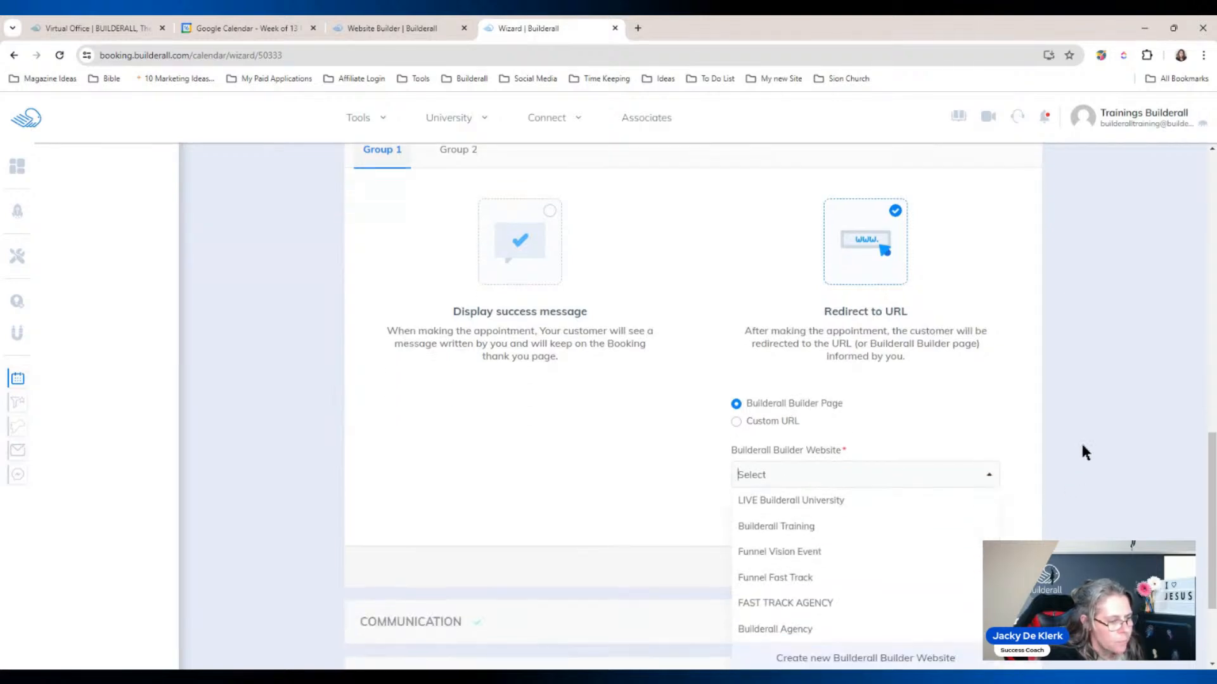
pyautogui.click(778, 627)
pyautogui.click(986, 530)
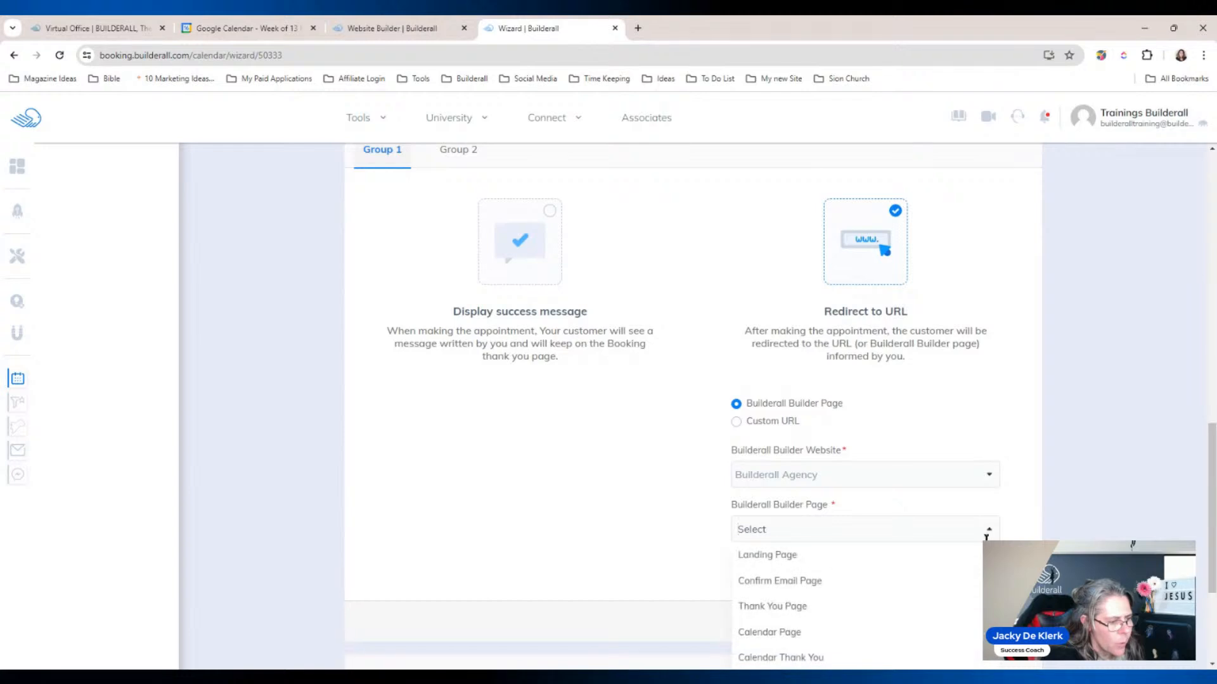
pyautogui.scroll(-2, 811, 657)
pyautogui.click(822, 543)
pyautogui.click(983, 493)
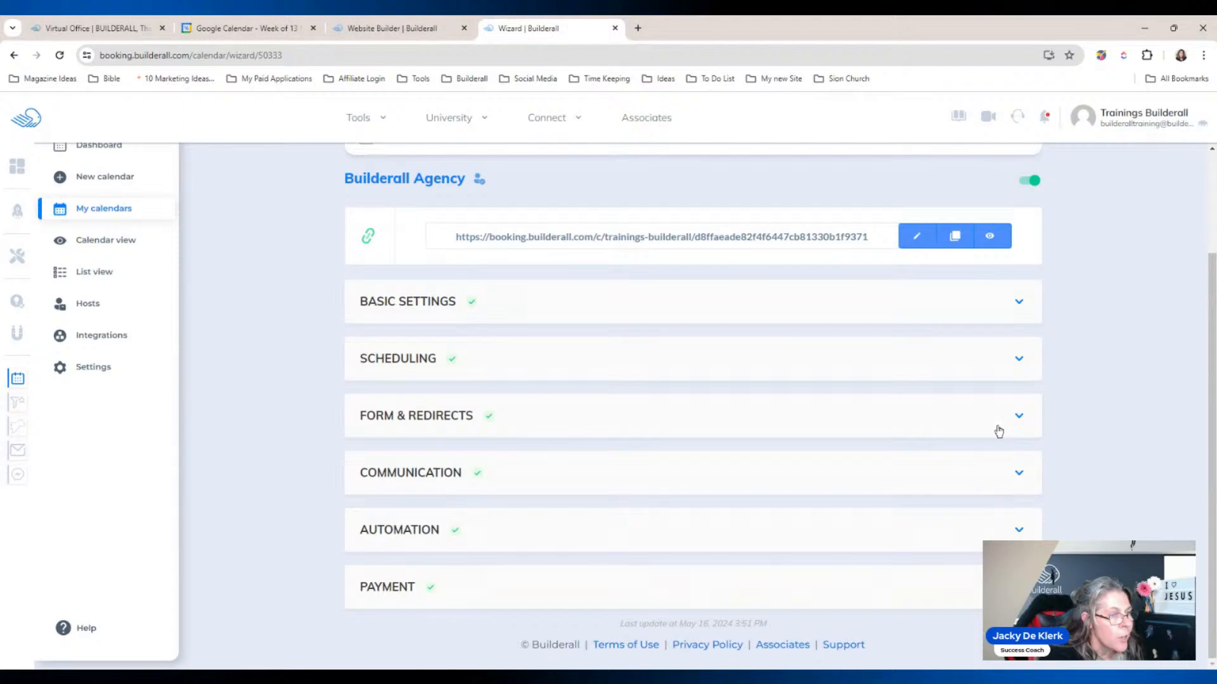
# Step: Return to the Website Builder's page list
pyautogui.scroll(2, 1062, 291)
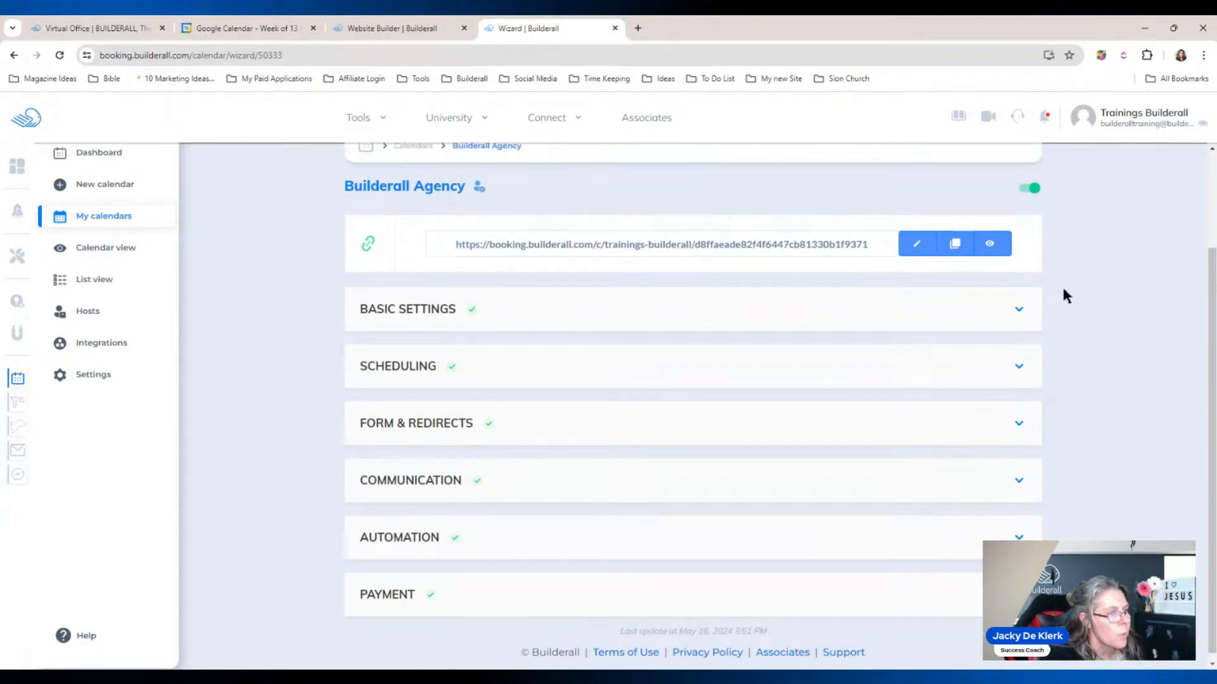
pyautogui.scroll(1, 1068, 308)
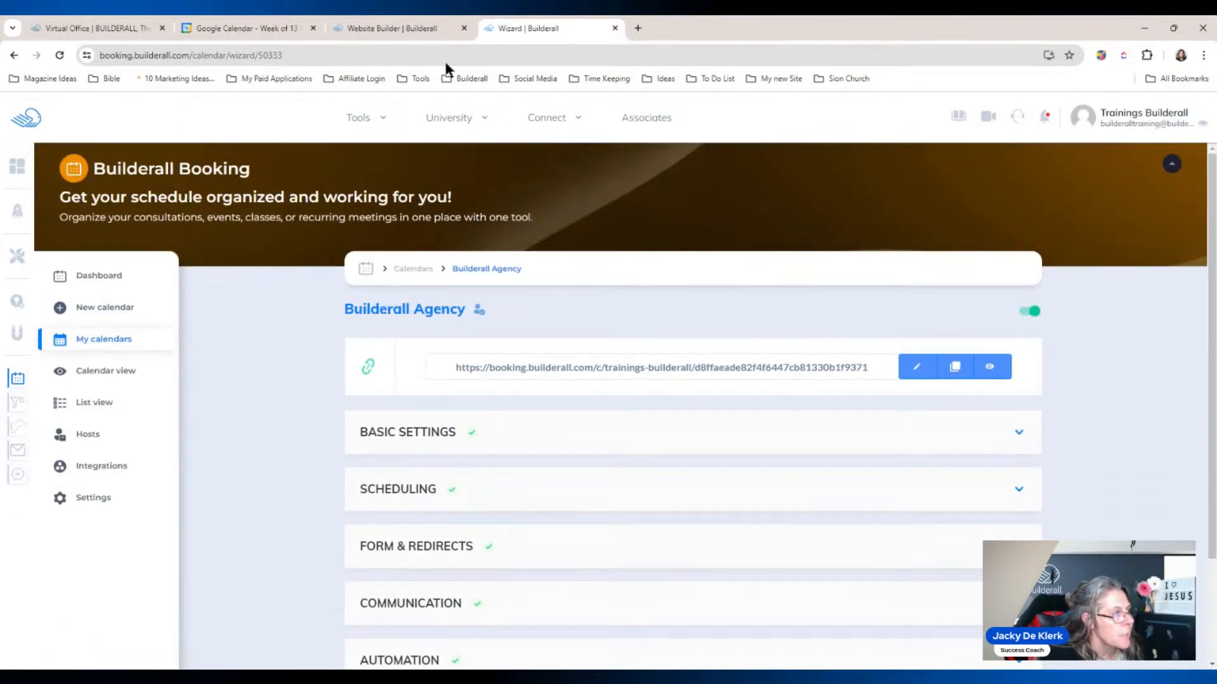
pyautogui.click(393, 26)
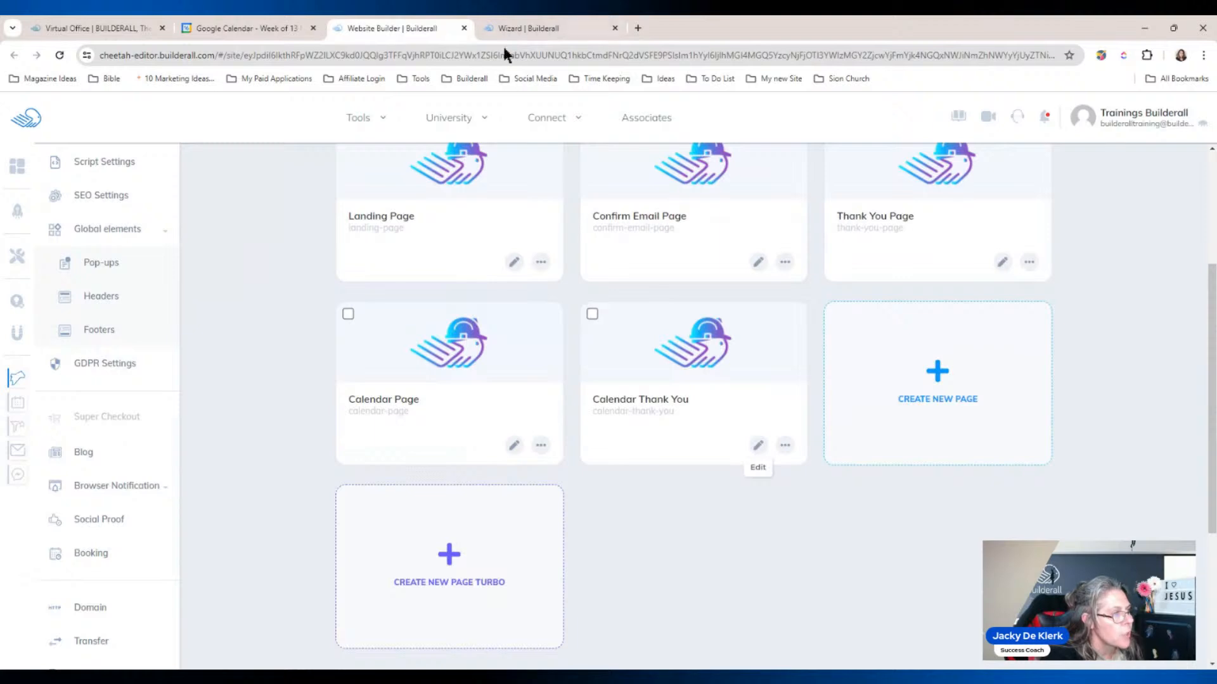
# Step: Publish the Builderall Agency website and preview the live Landing Page in a new tab
pyautogui.scroll(3, 1052, 240)
pyautogui.click(1122, 162)
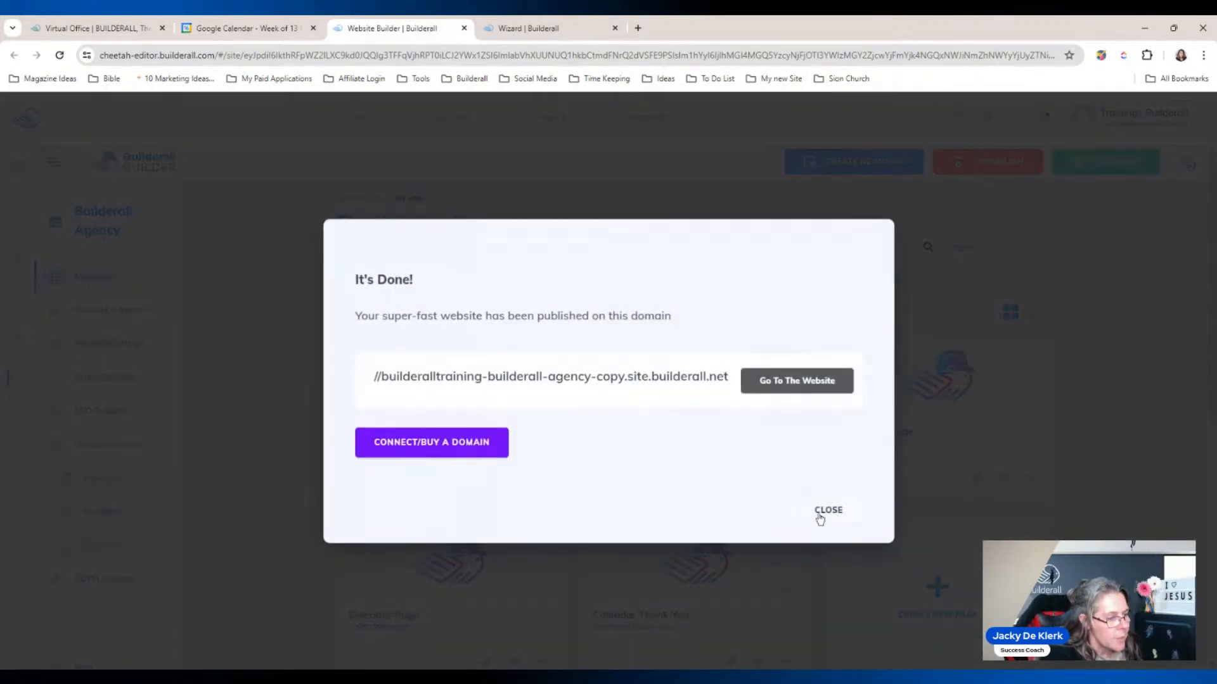
pyautogui.click(823, 513)
pyautogui.scroll(-2, 1153, 344)
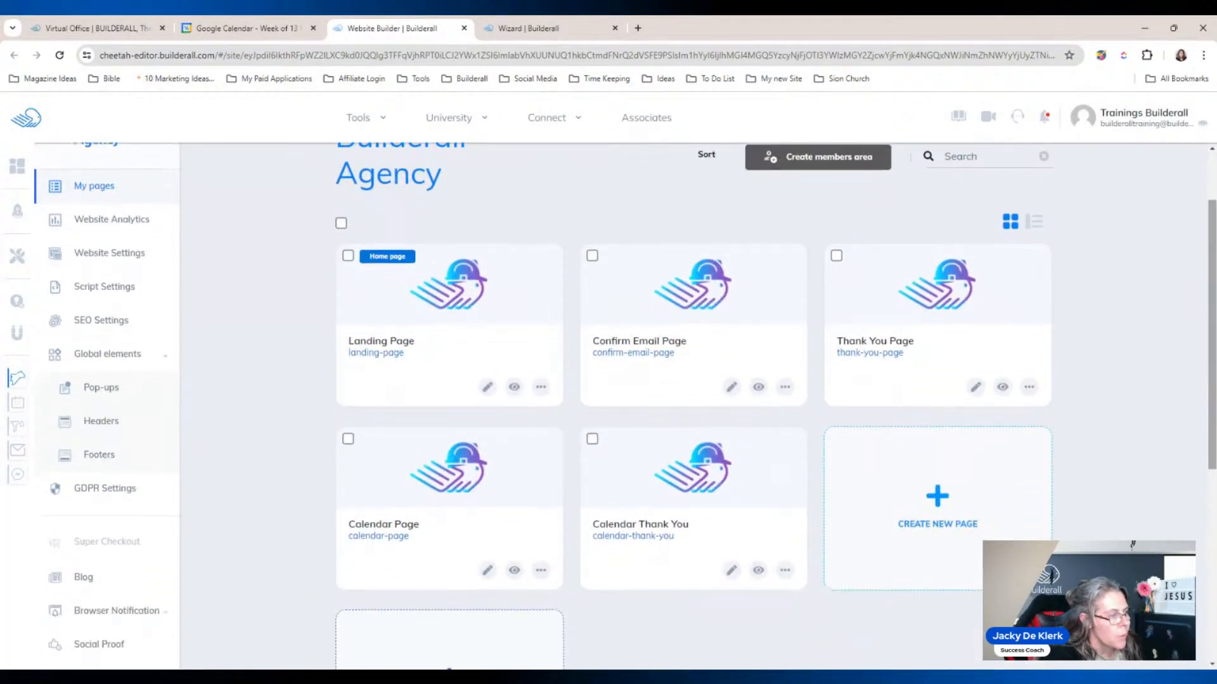
pyautogui.click(514, 387)
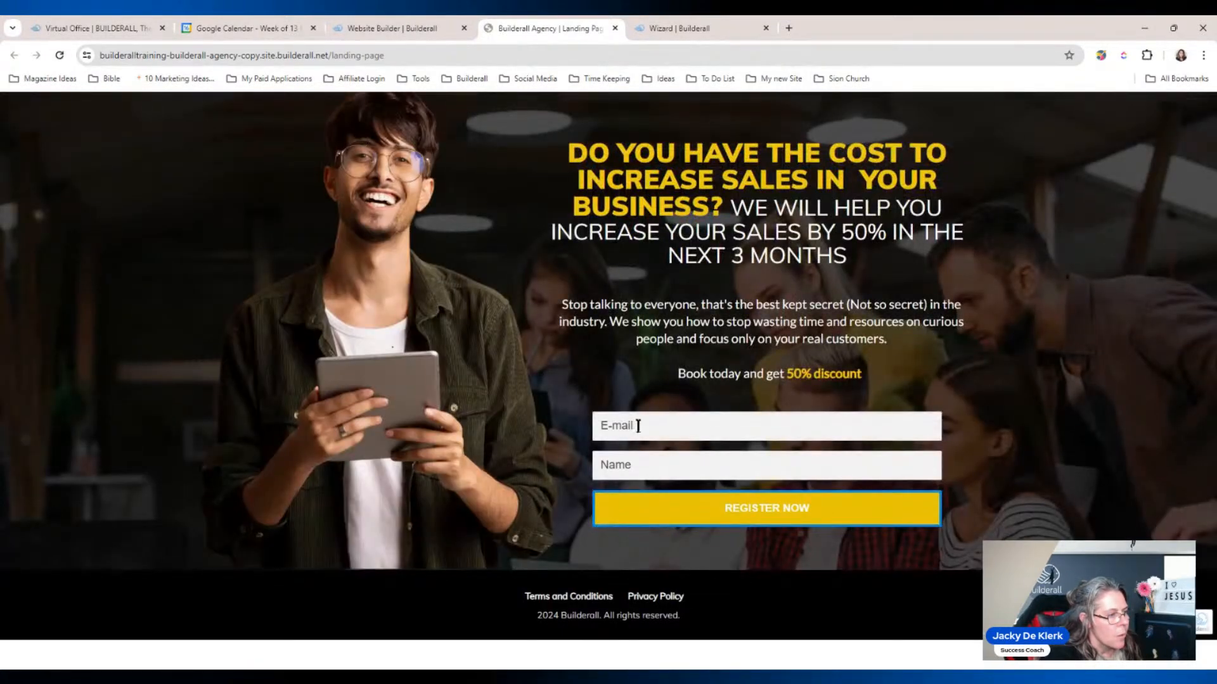
# Step: Fill the landing page opt-in form with the subscriber's e-mail address and first name
pyautogui.click(638, 426)
pyautogui.click(683, 472)
pyautogui.click(677, 468)
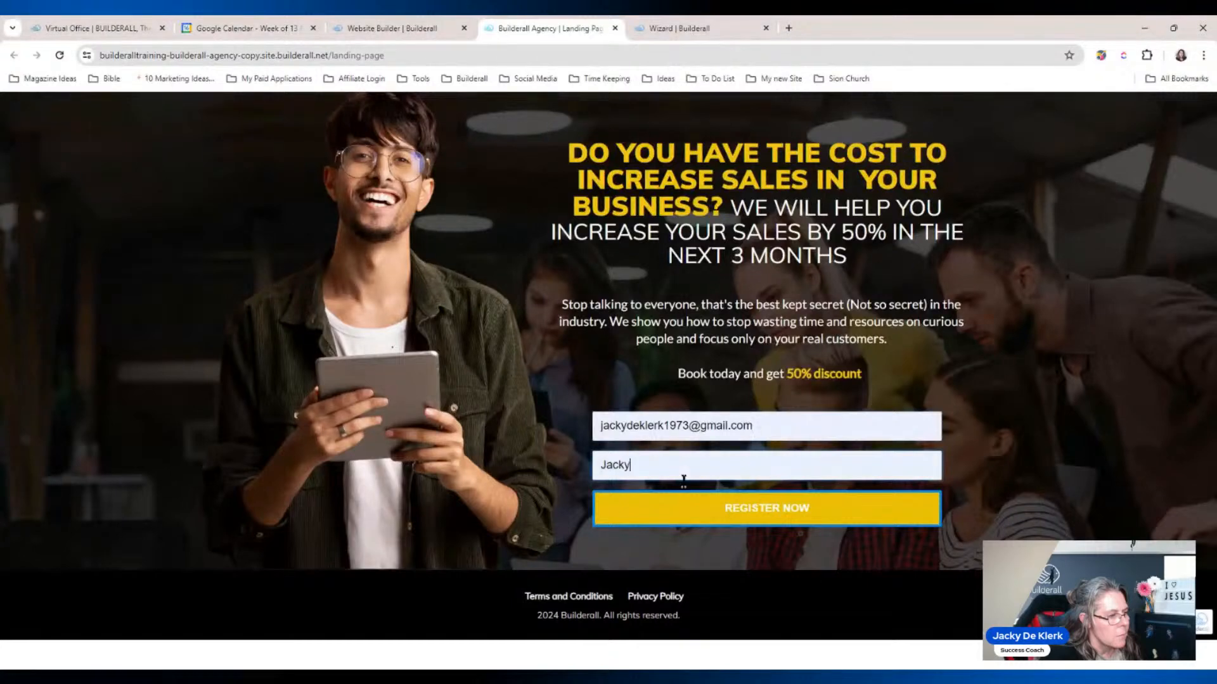
pyautogui.click(683, 480)
# Step: Submit the registration, then go from the confirmed thank-you page to the booking calendar
pyautogui.click(751, 513)
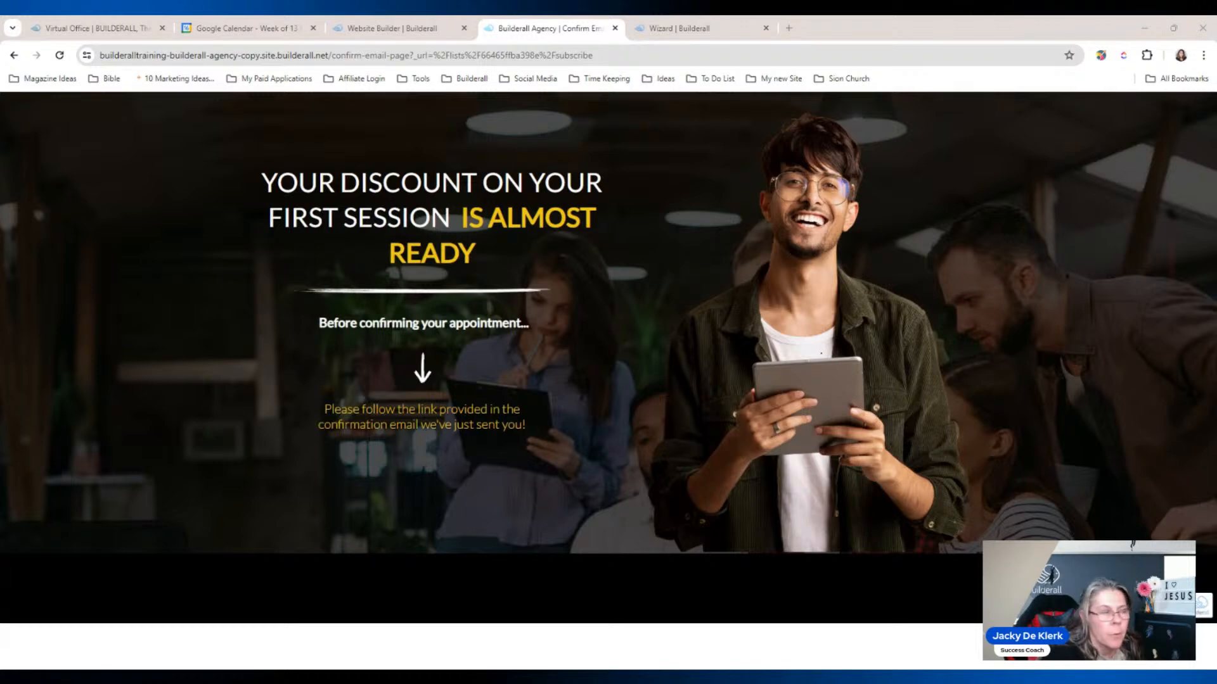
pyautogui.moveTo(421, 37); pyautogui.dragTo(401, 15)
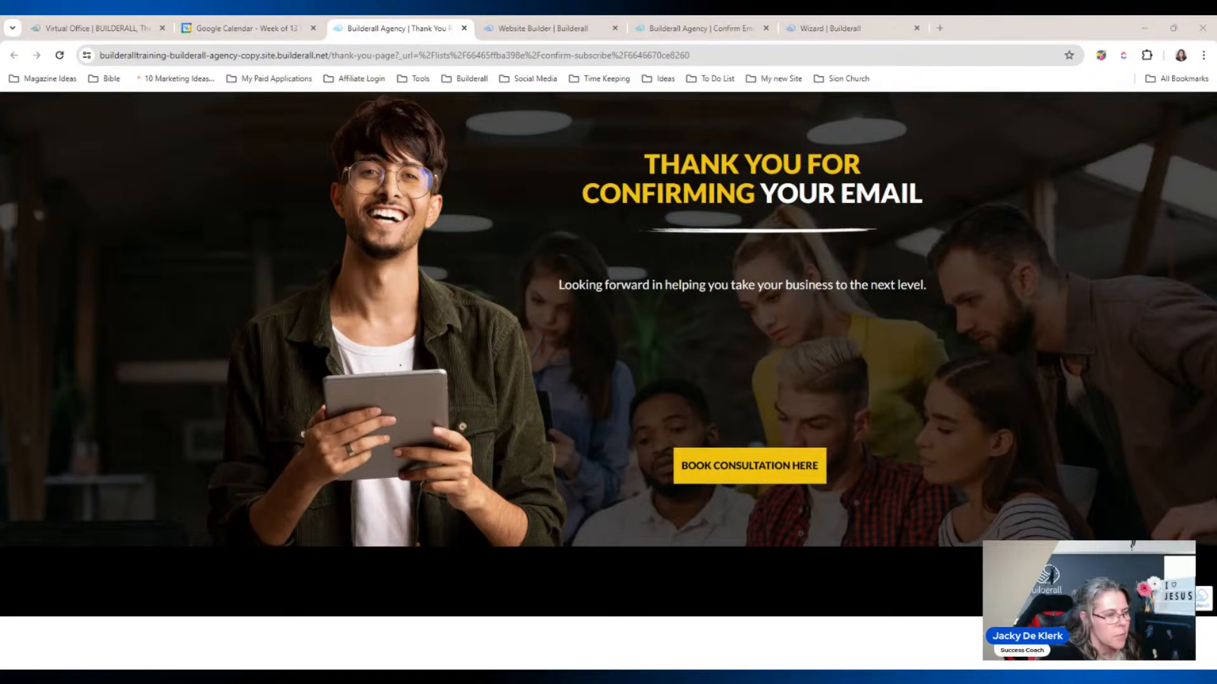
pyautogui.click(749, 468)
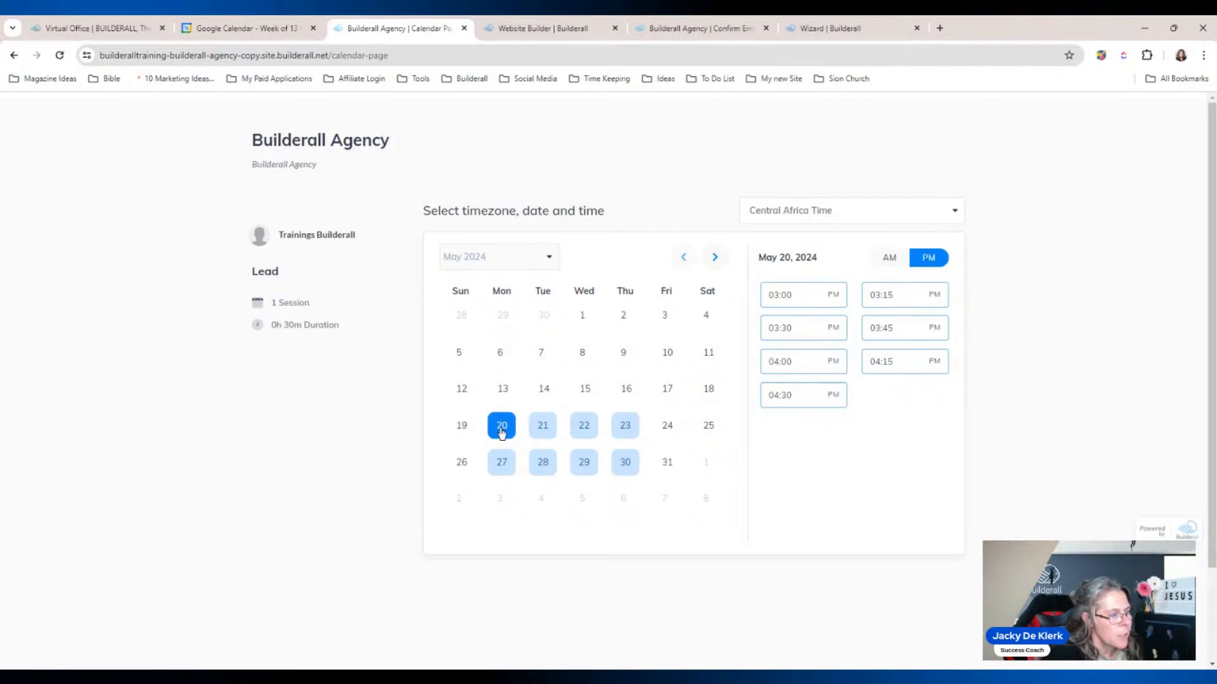
# Step: Pick the 03:00 PM slot on May 20 and autofill the lead's contact details
pyautogui.click(796, 297)
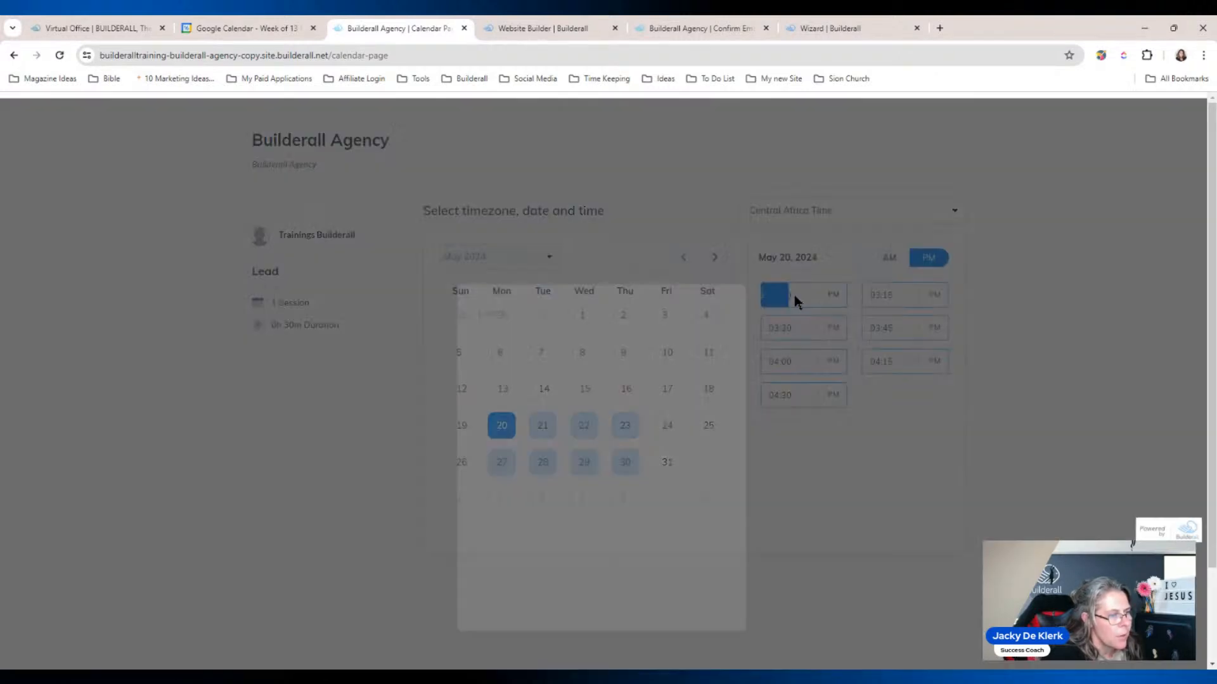
pyautogui.click(561, 421)
pyautogui.click(740, 360)
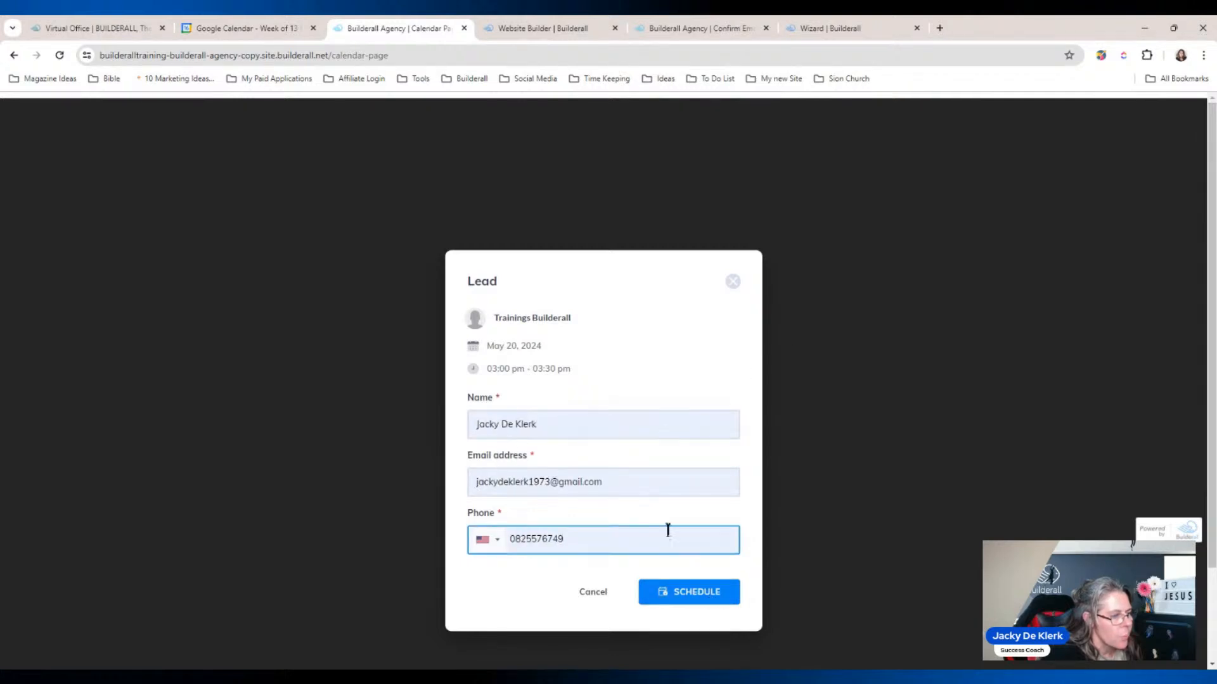
# Step: Set the phone country code to South Africa and schedule the appointment
pyautogui.click(507, 546)
pyautogui.click(498, 540)
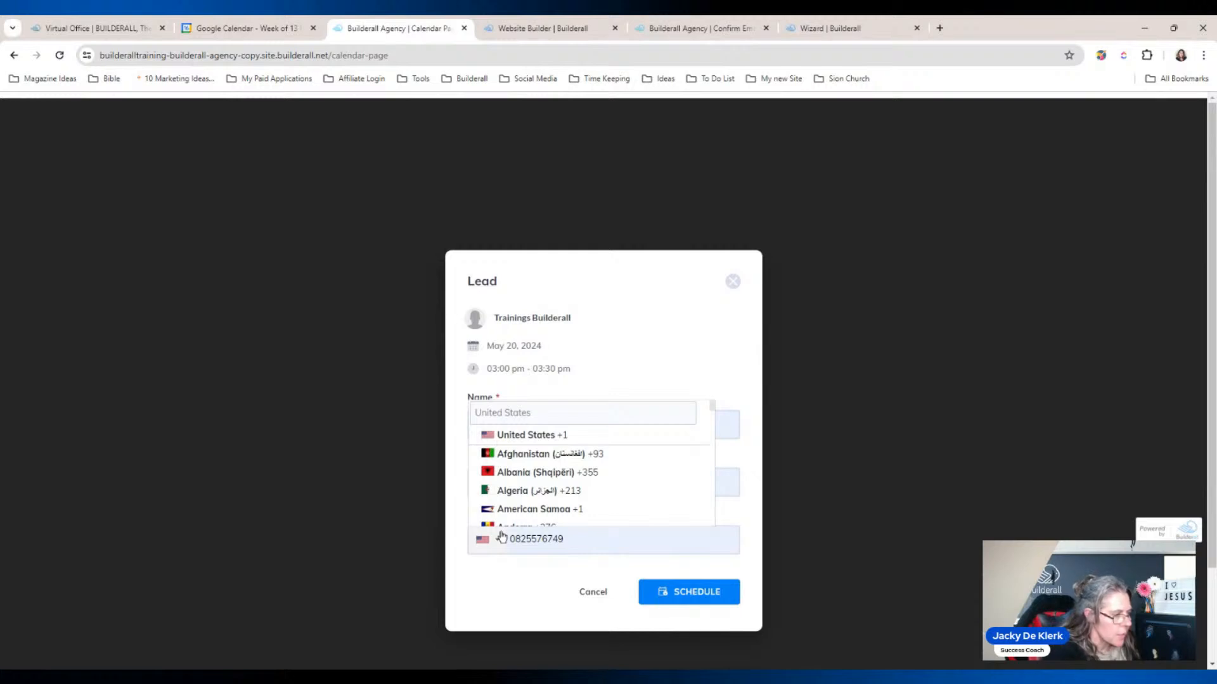
pyautogui.click(481, 545)
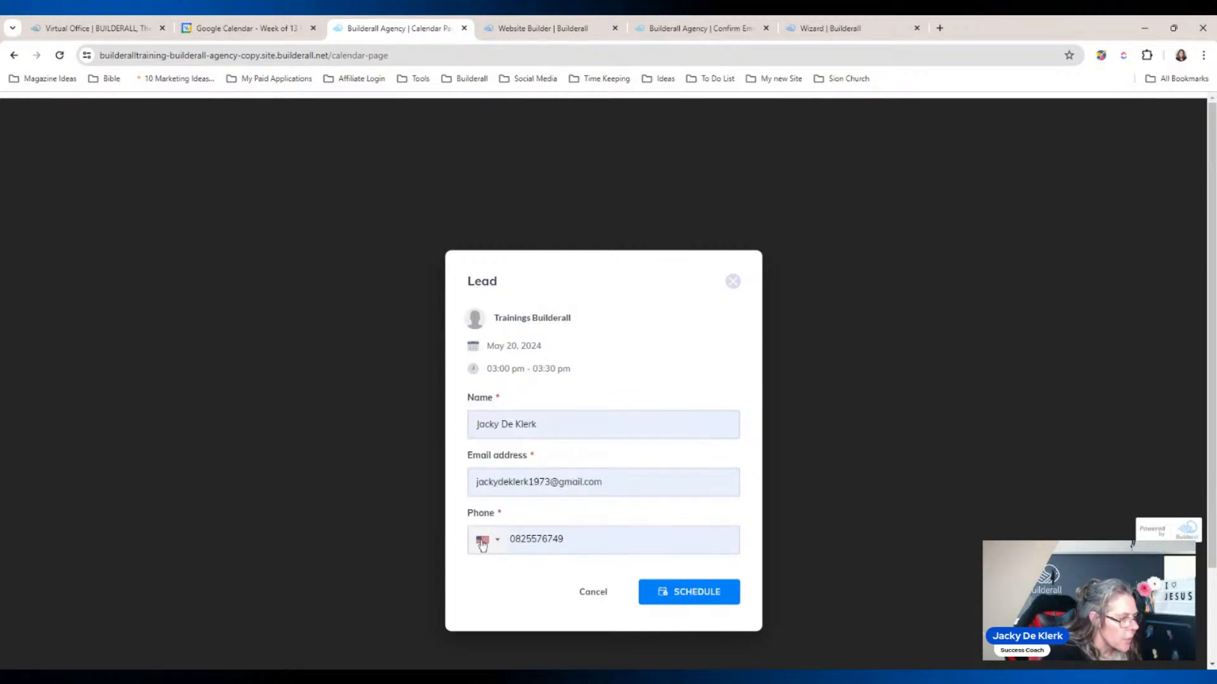
pyautogui.click(480, 545)
pyautogui.scroll(-3, 643, 489)
pyautogui.scroll(-12, 645, 486)
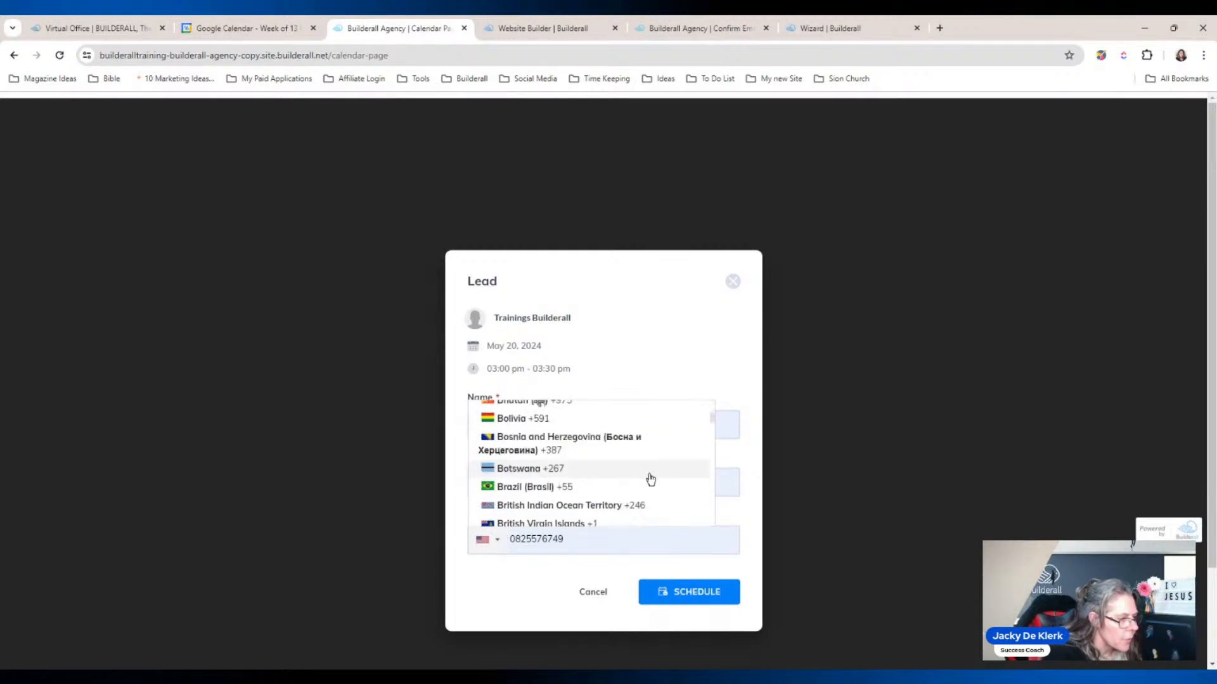
pyautogui.moveTo(714, 443); pyautogui.dragTo(715, 507)
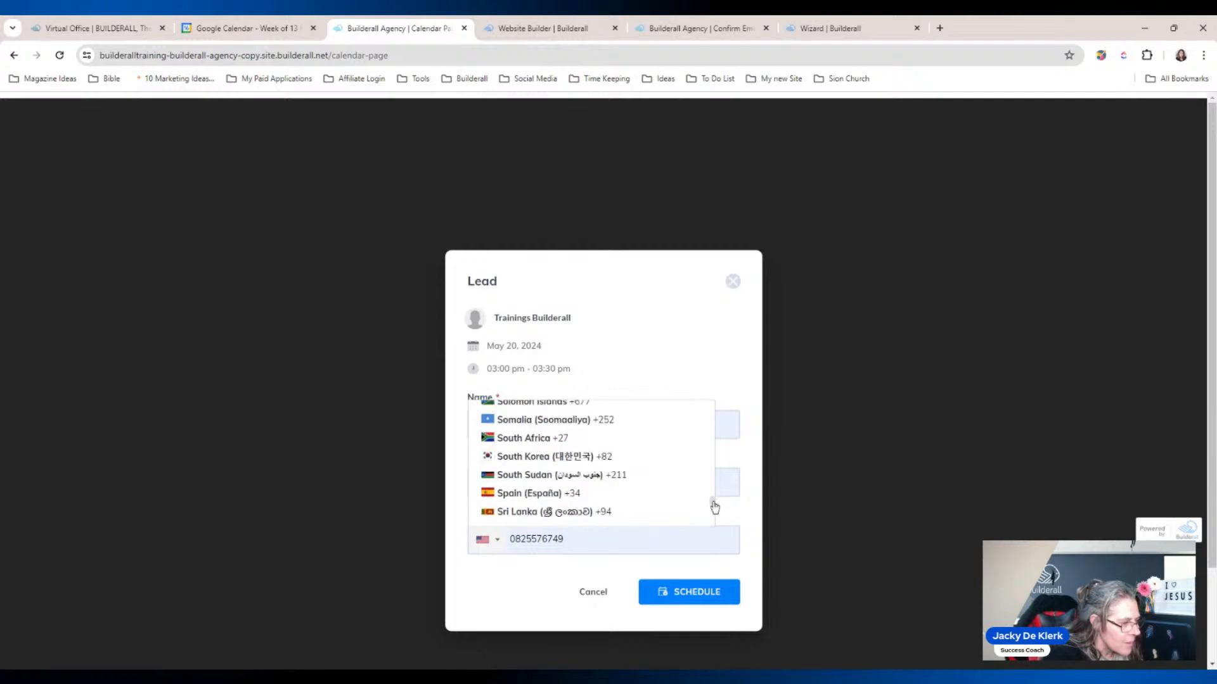
pyautogui.click(589, 438)
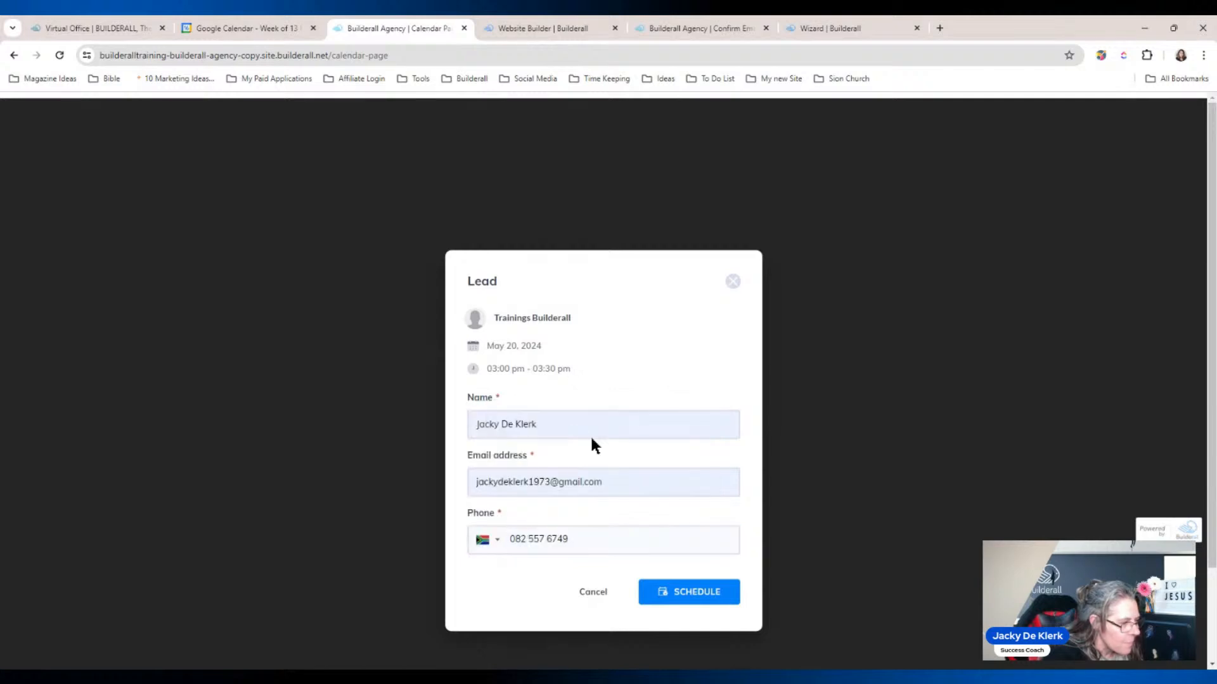
pyautogui.click(698, 592)
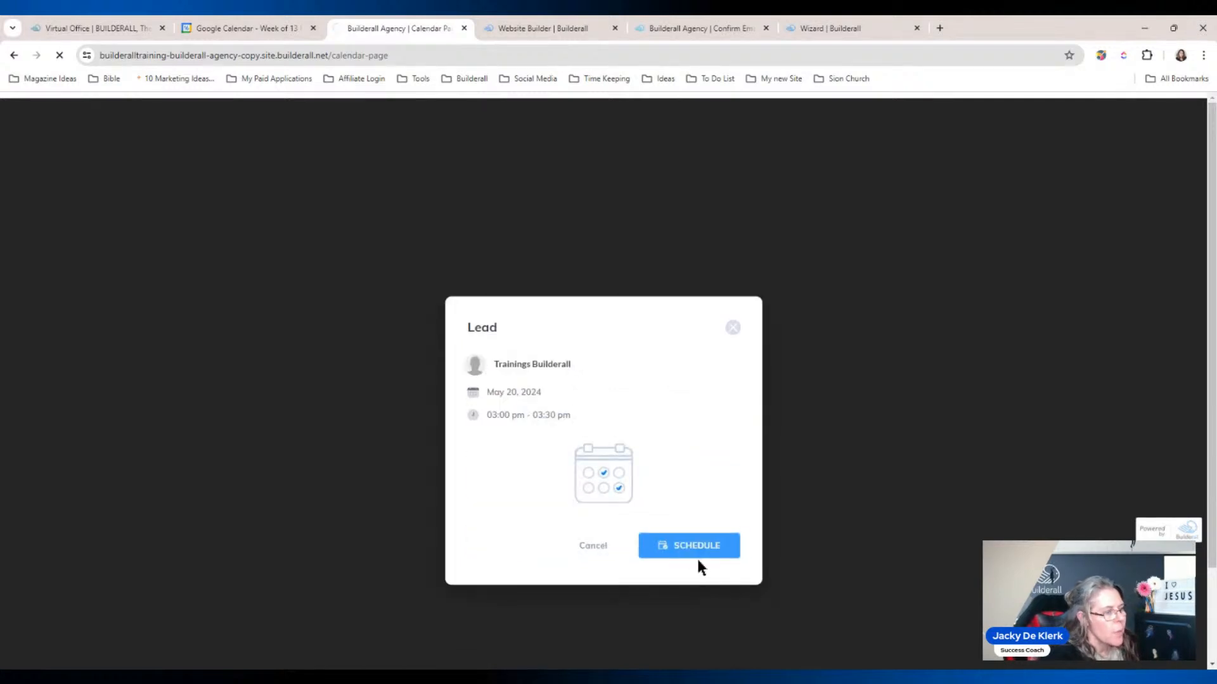